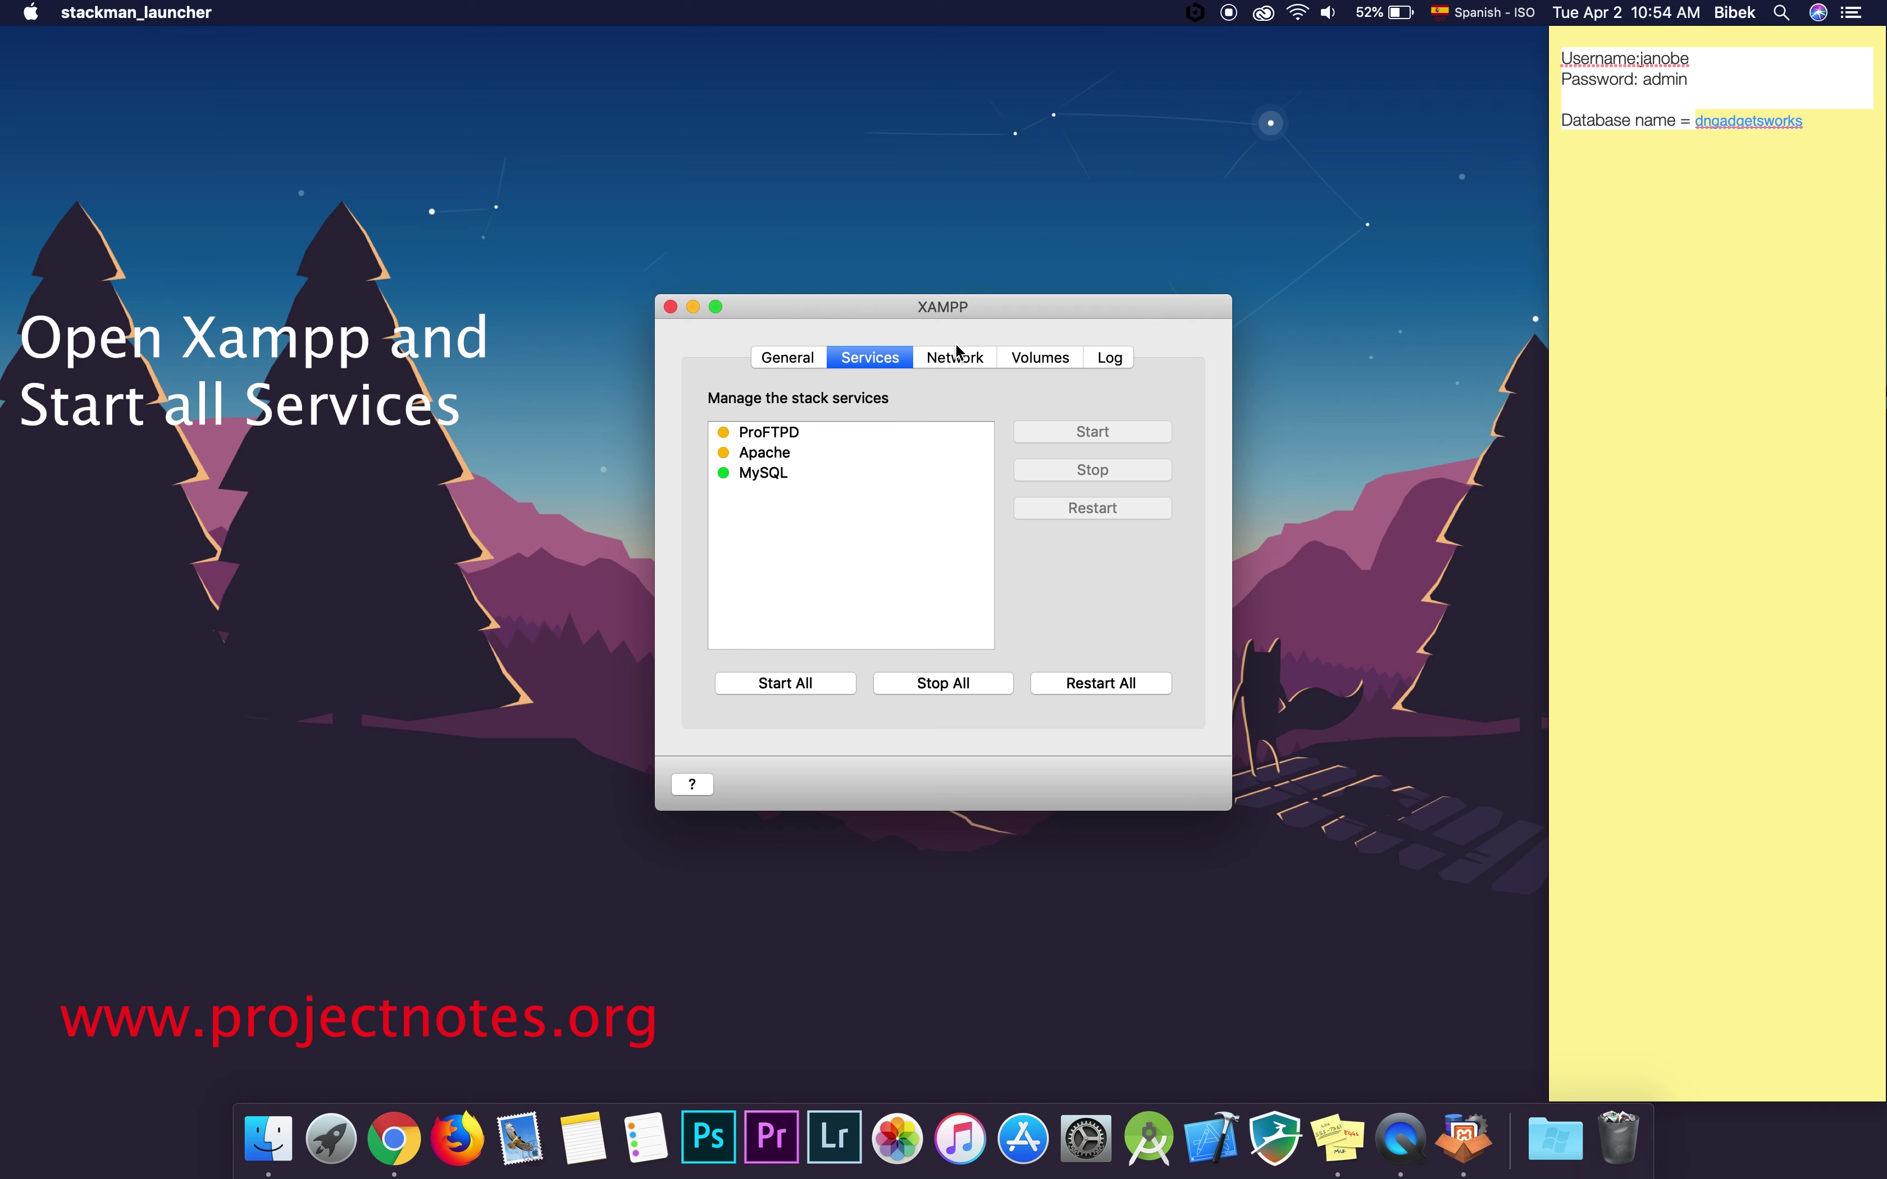
Mount XAMPP's /opt/lampp volume and open its htdocs folder in Finder.
left_click(1033, 433)
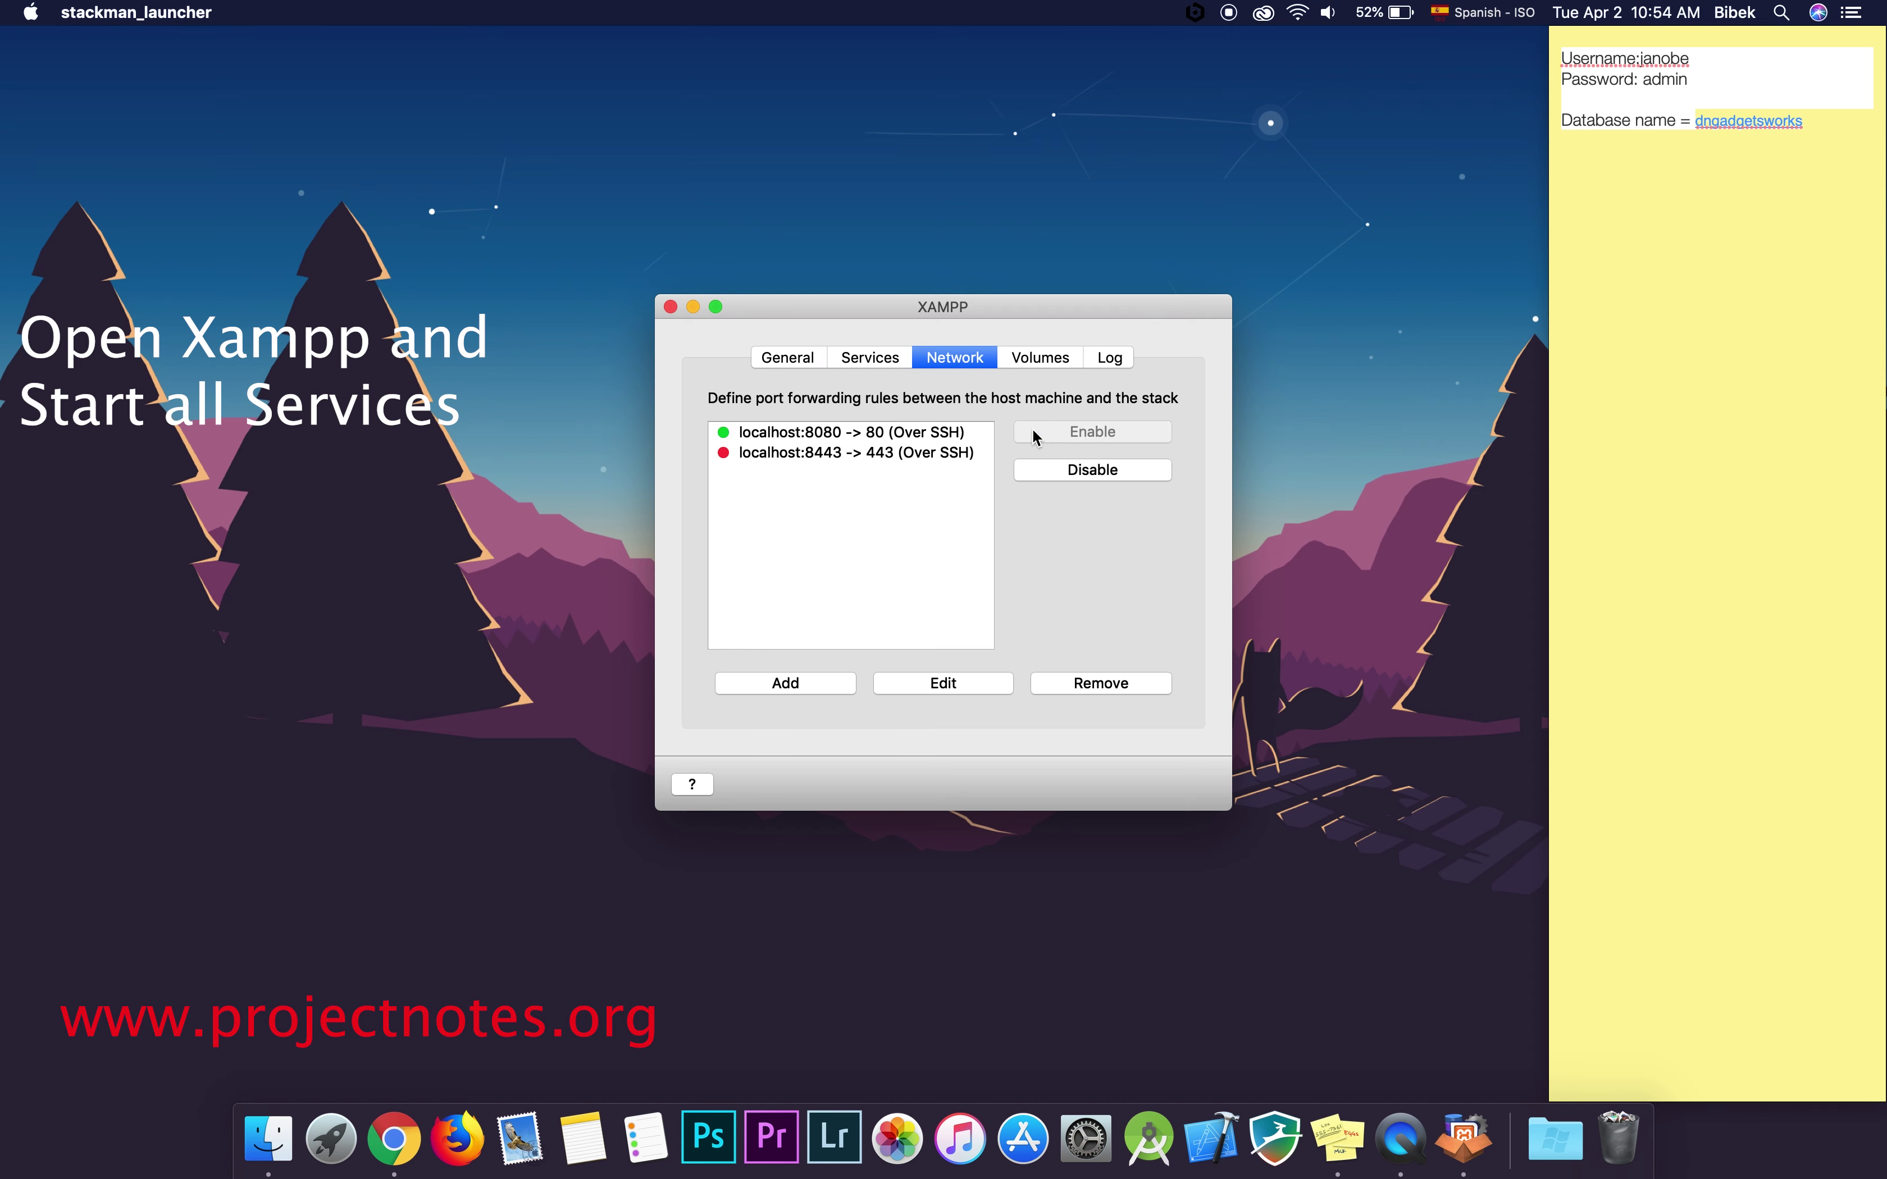
left_click(875, 369)
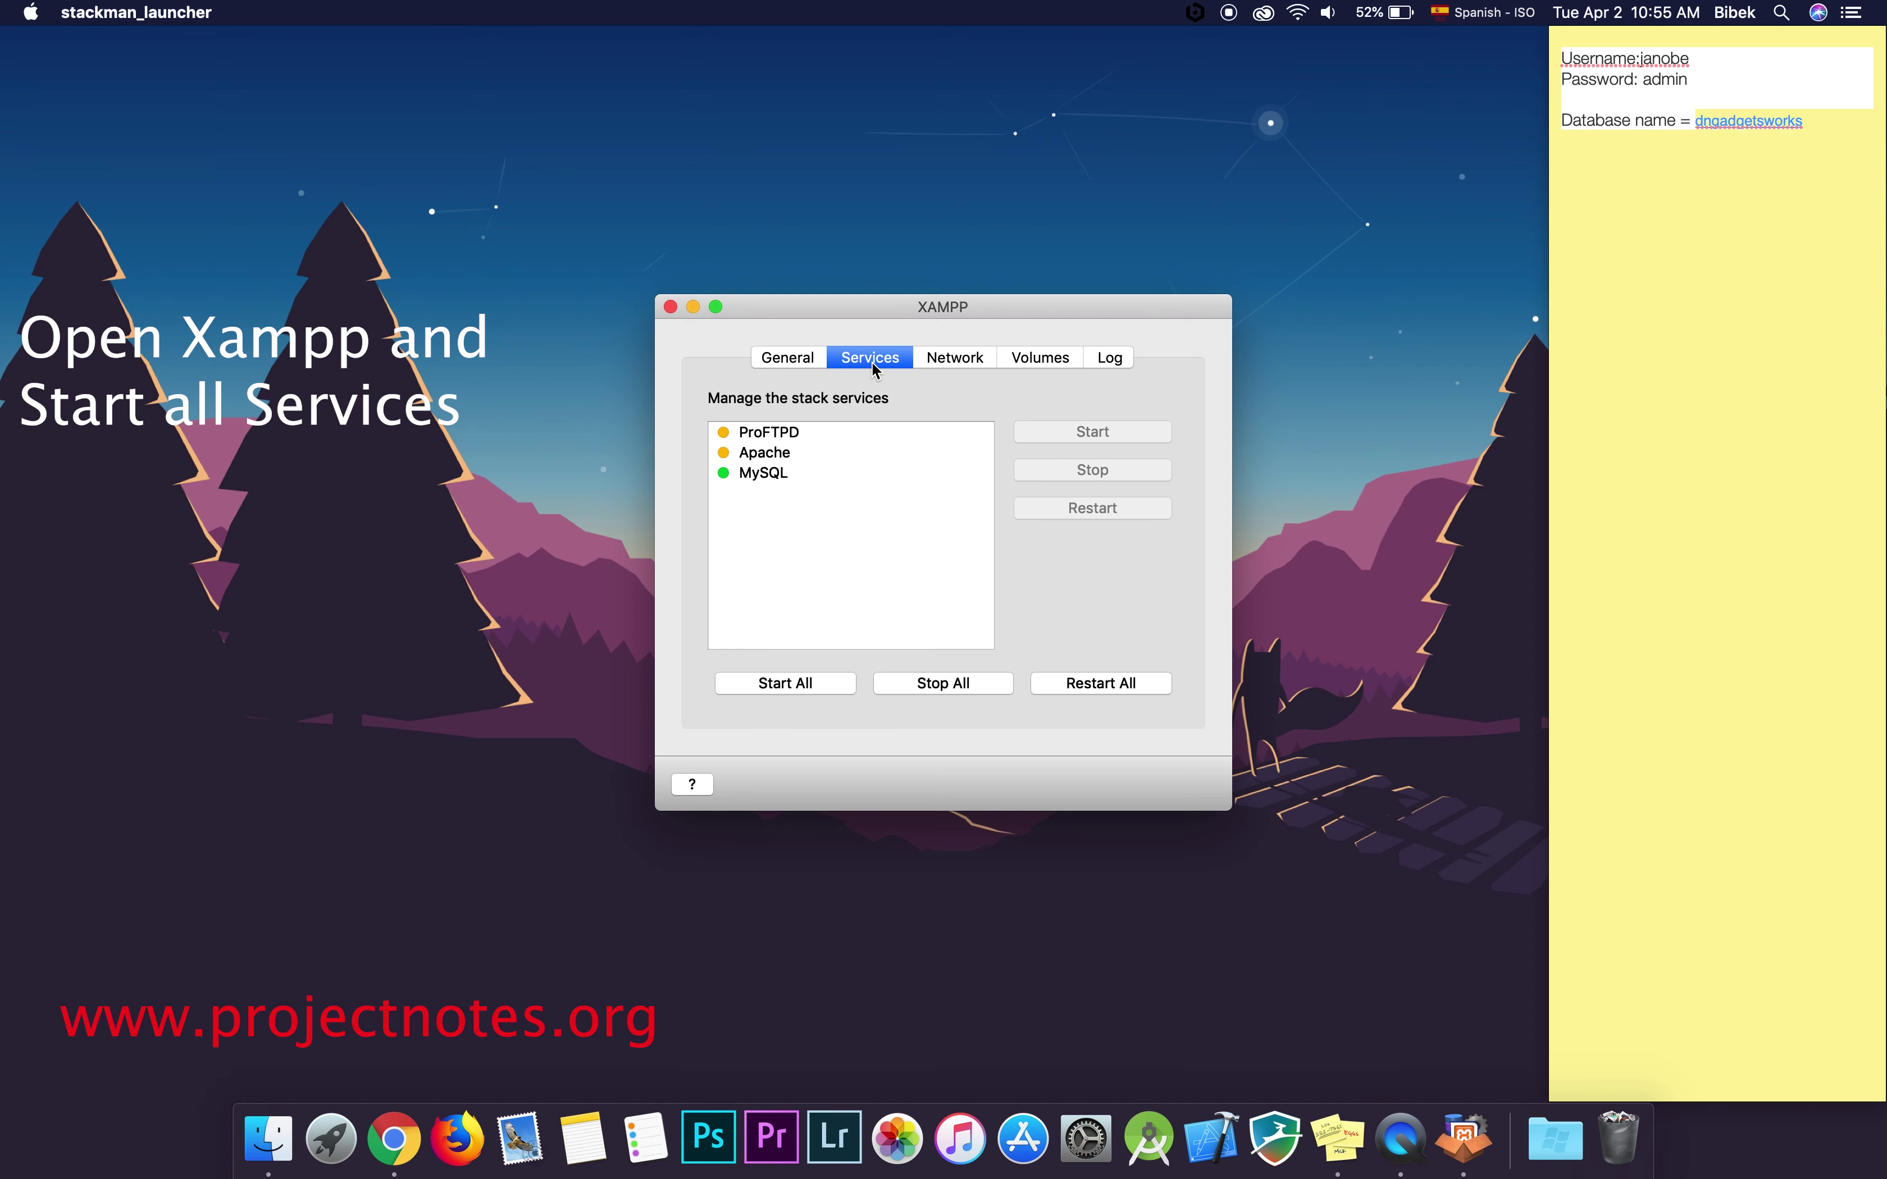
left_click(1039, 359)
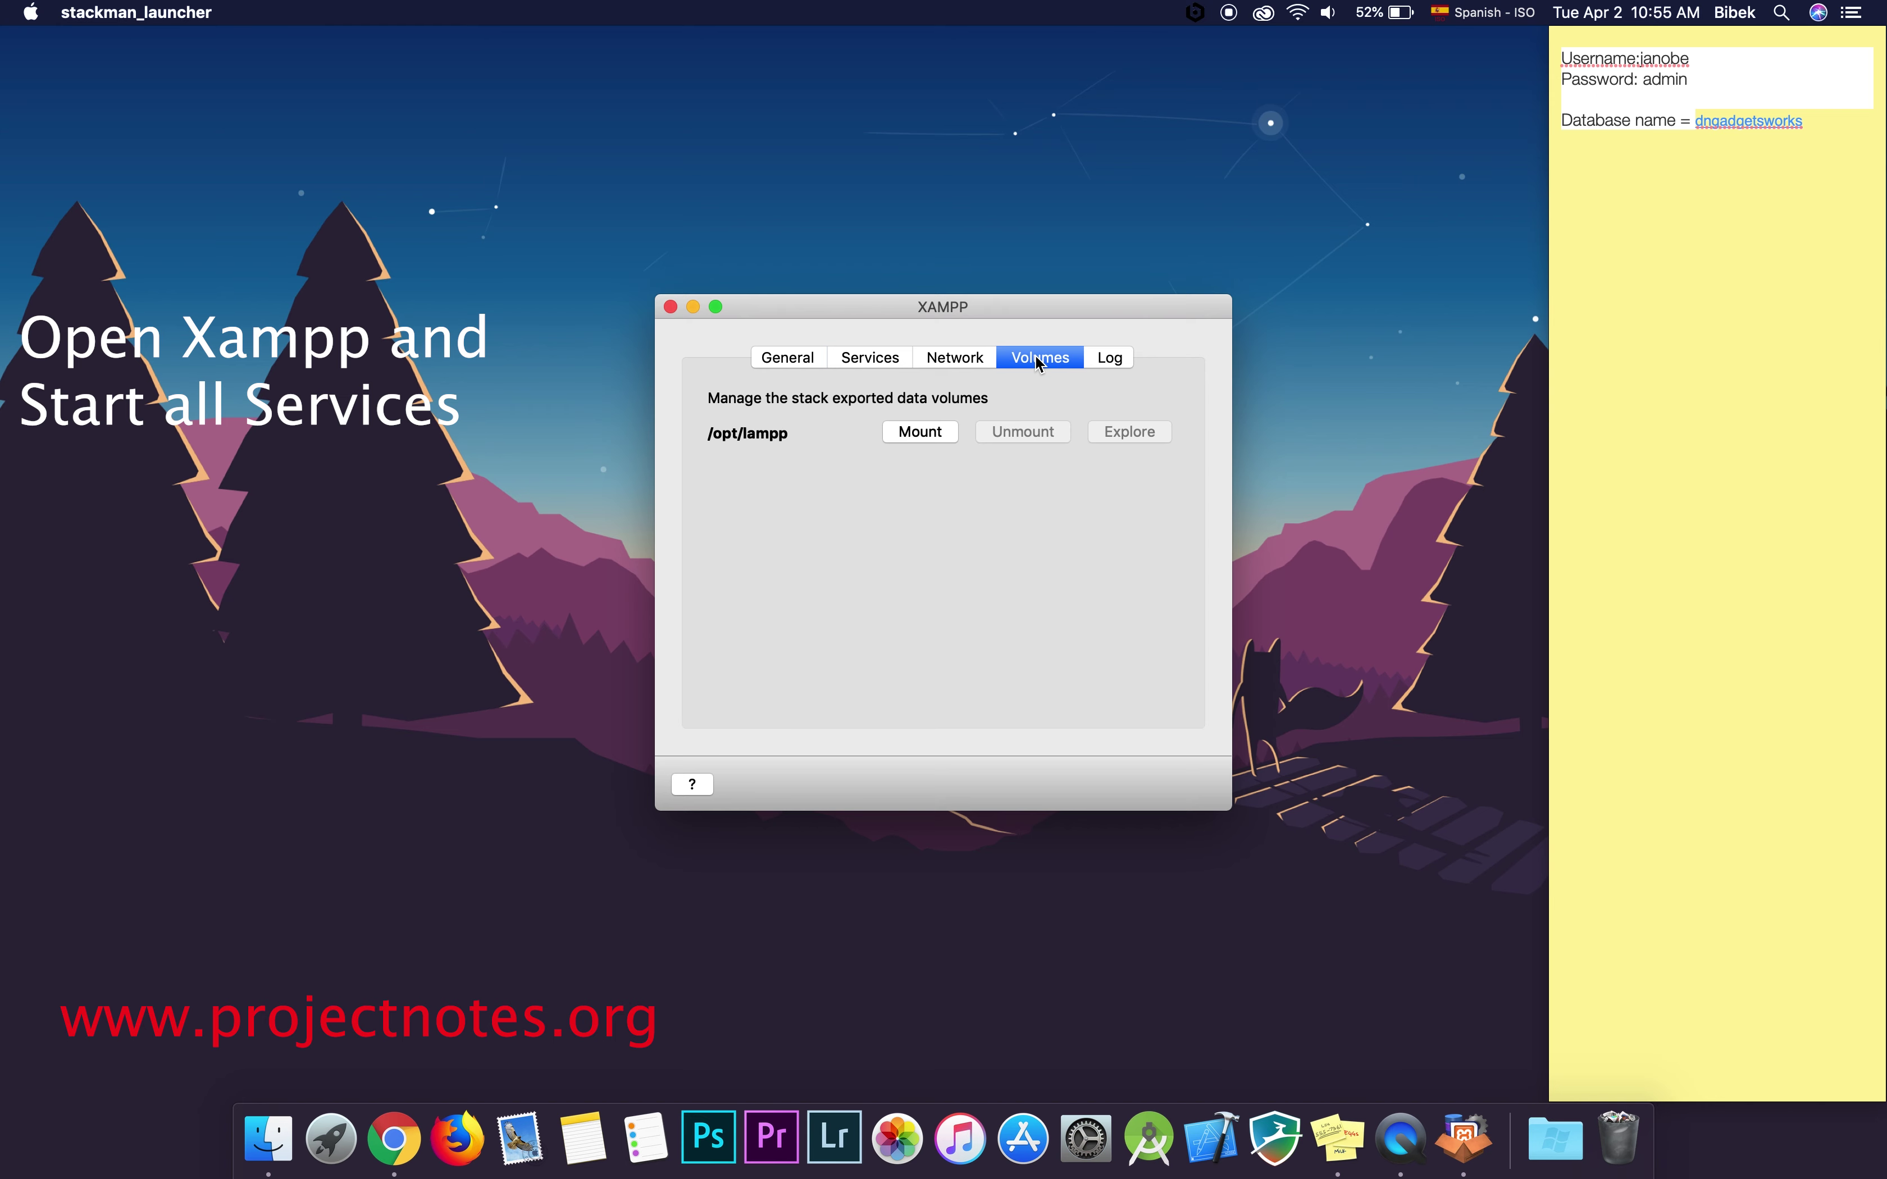
left_click(916, 439)
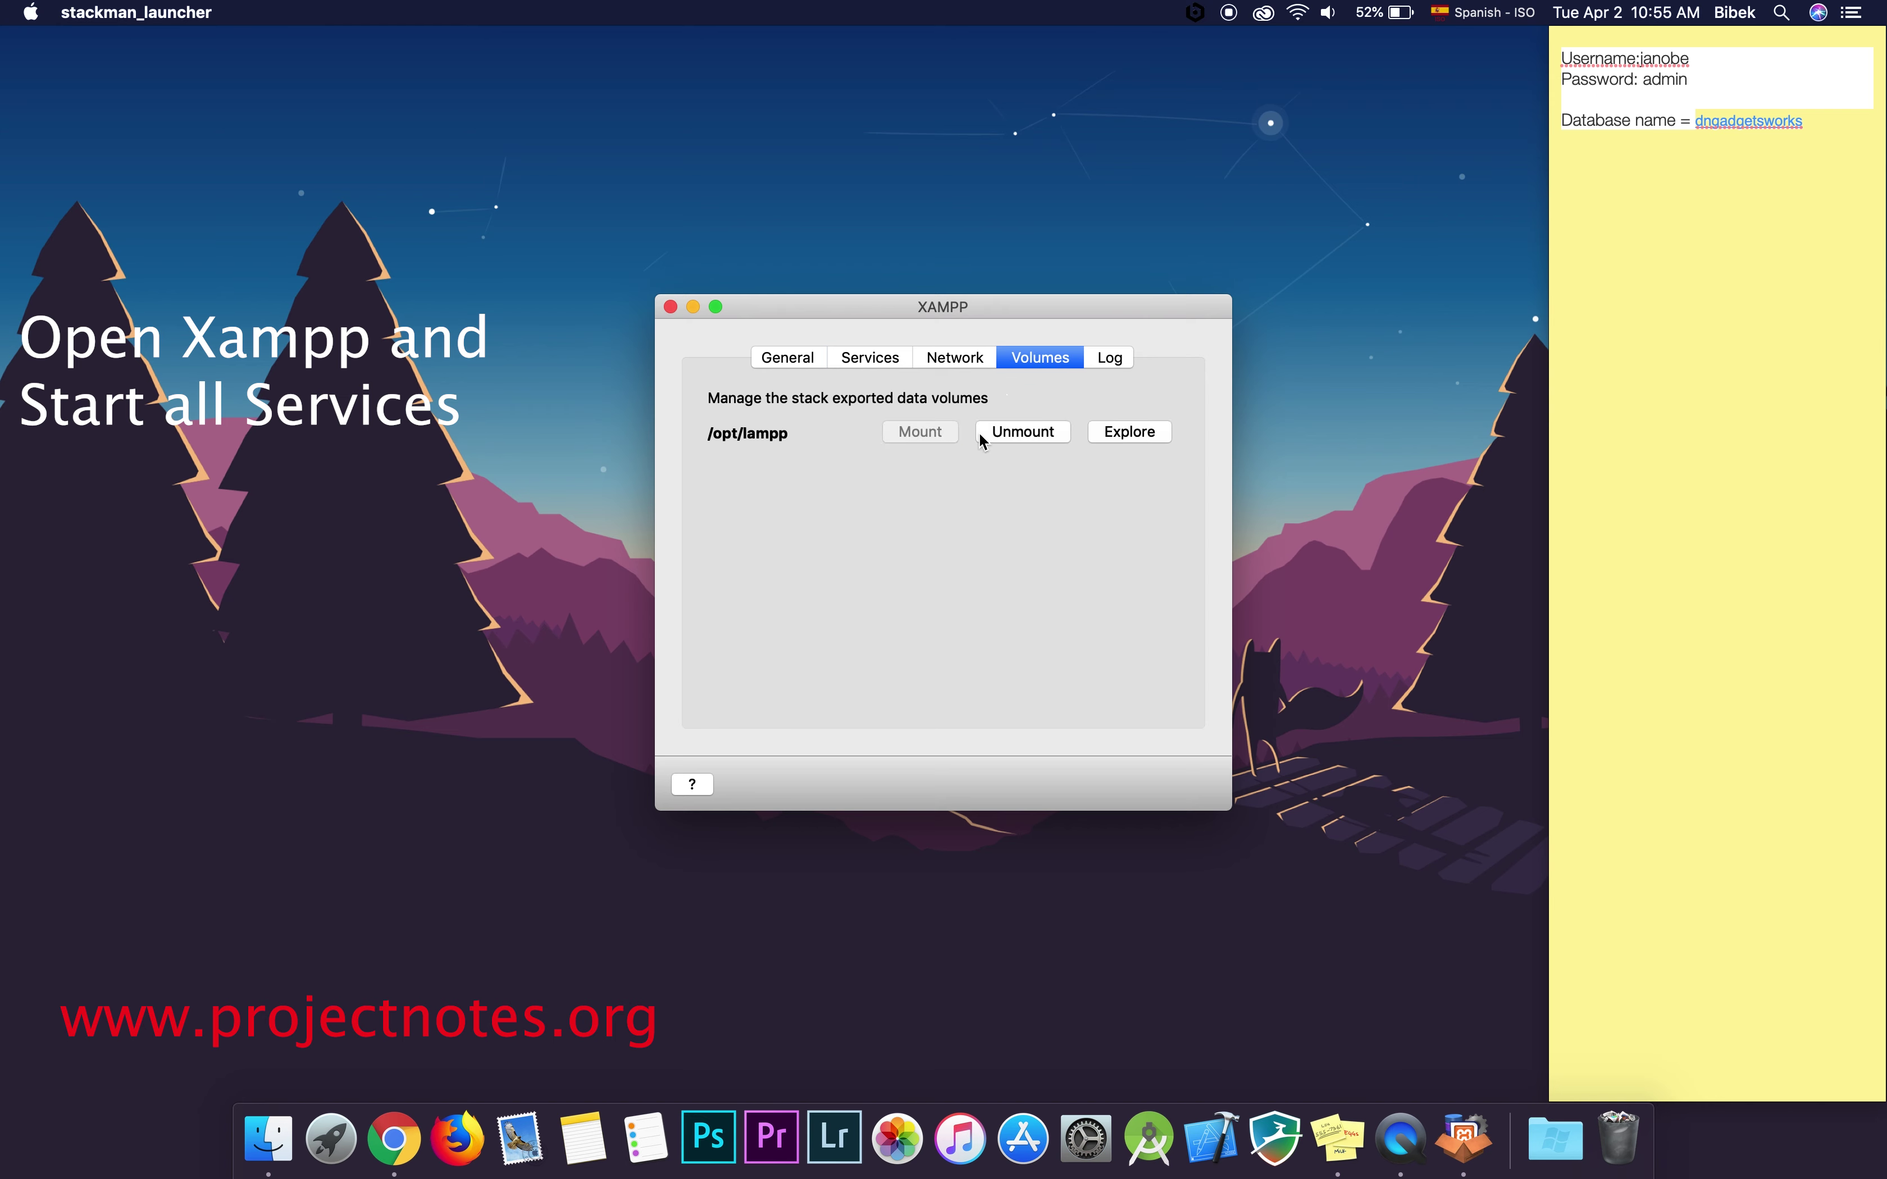
left_click(1140, 439)
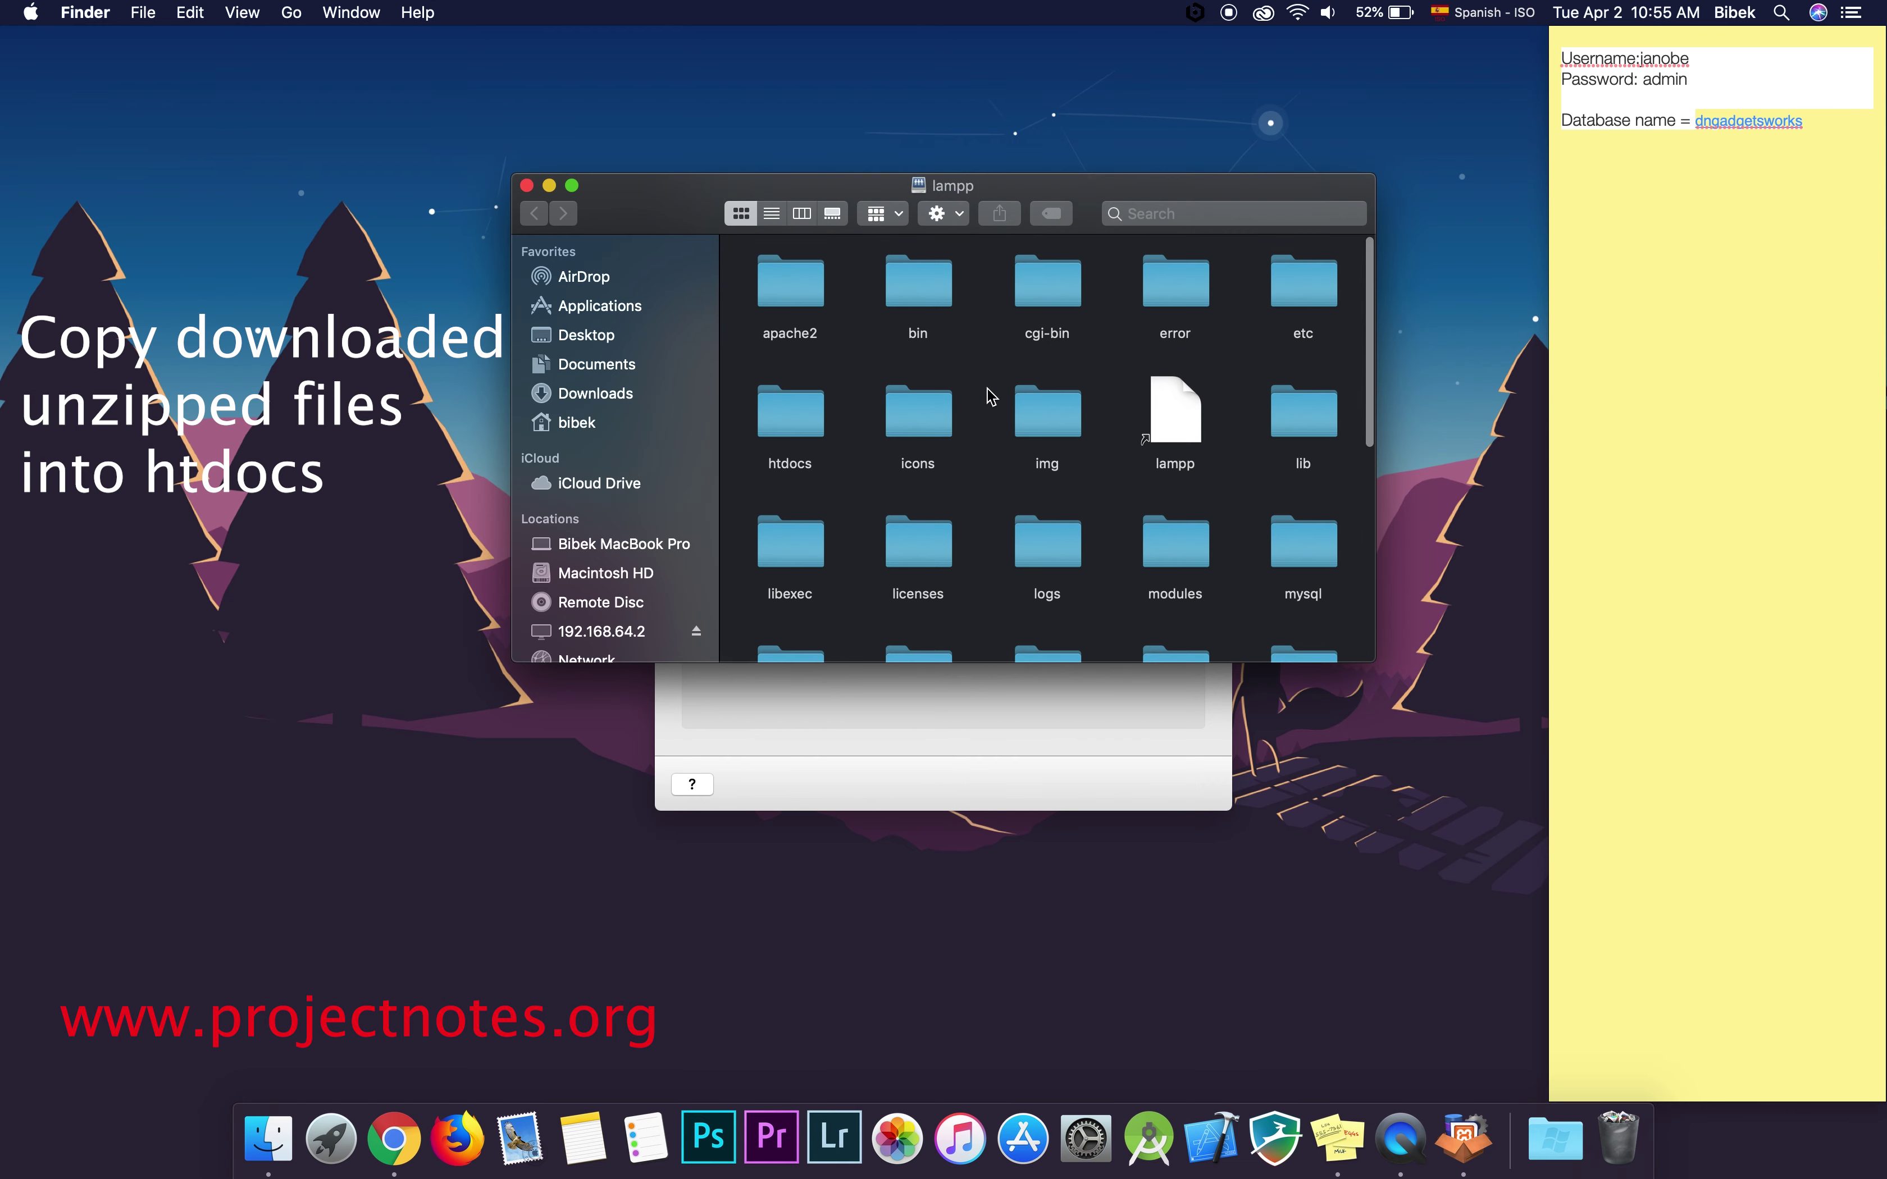
double_click(804, 417)
Copy the philosophy folder from Downloads using a new Finder window.
left_click(247, 1153)
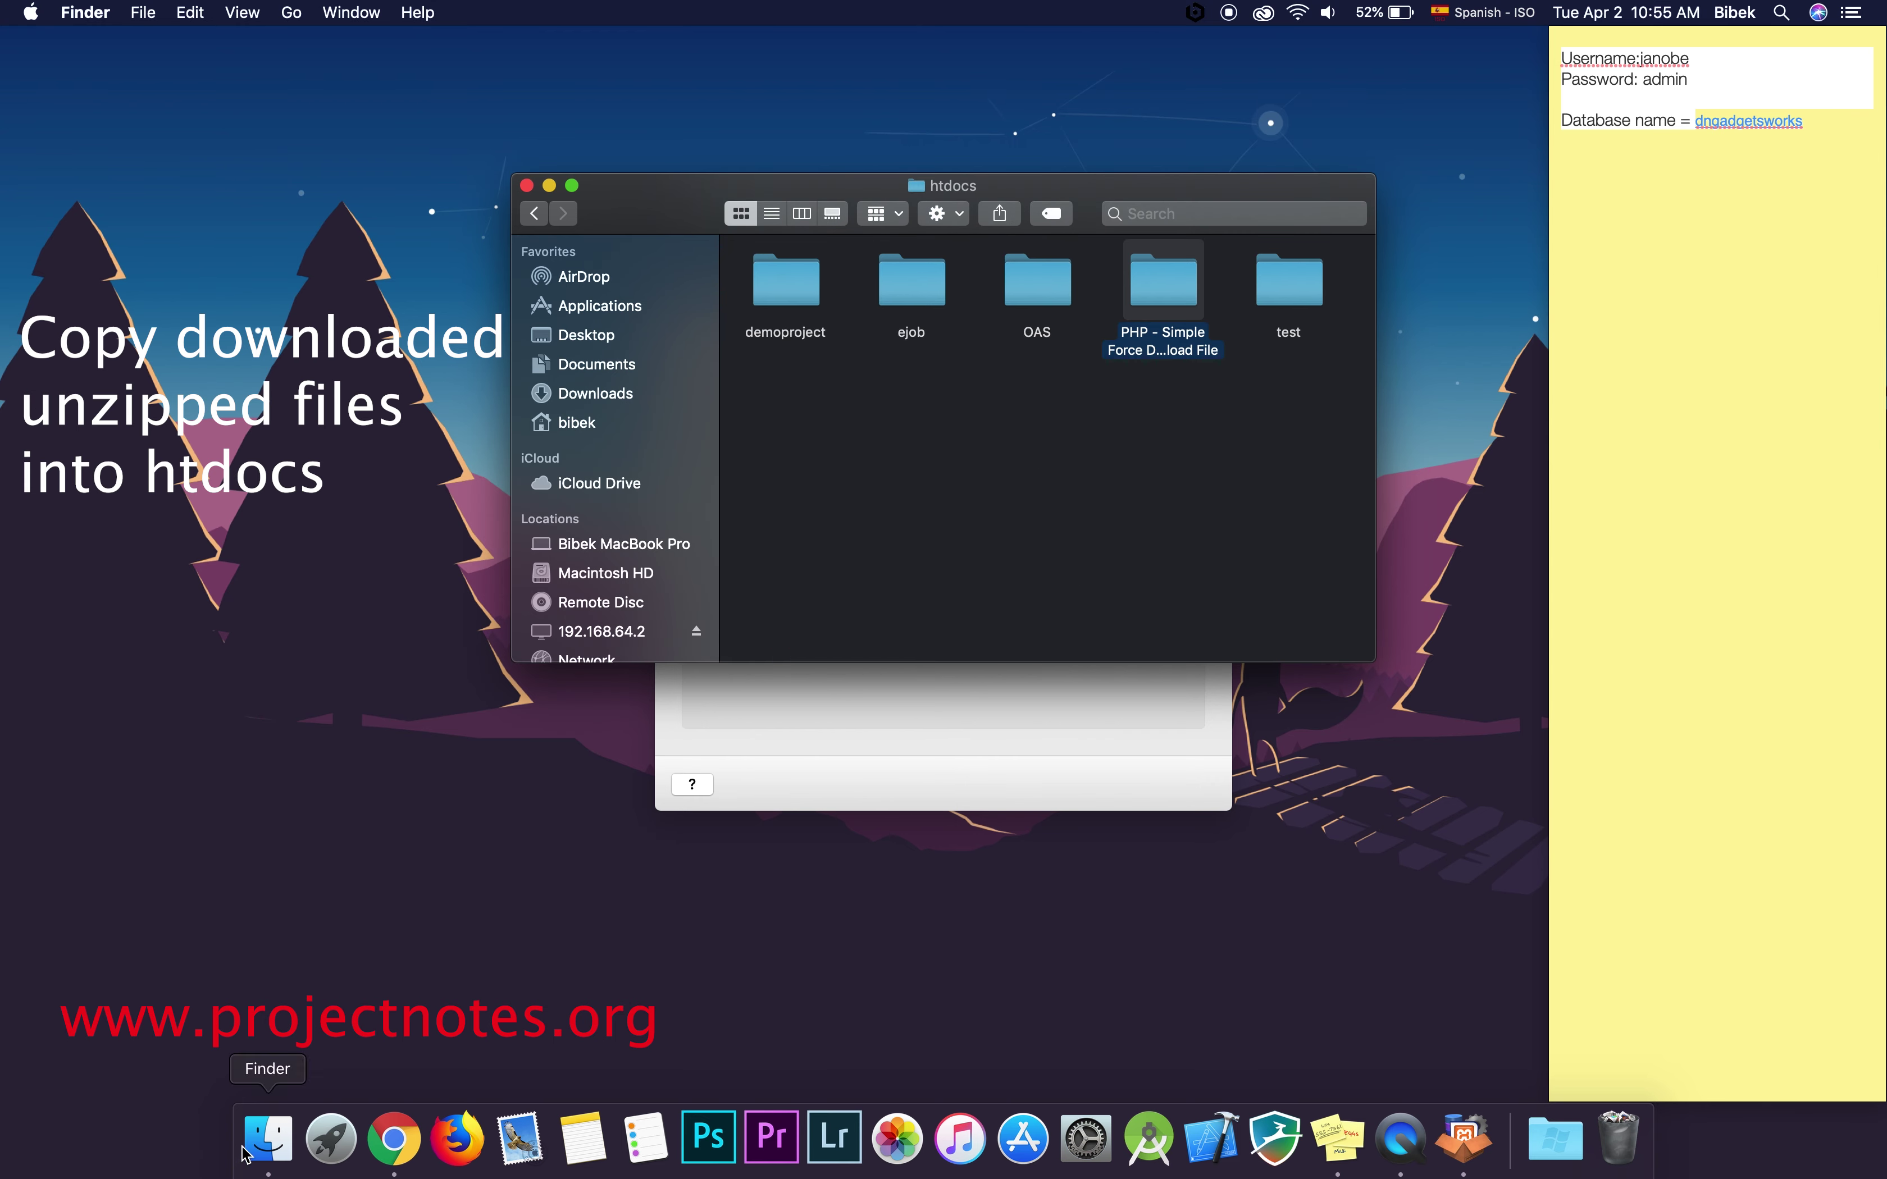
right_click(267, 1132)
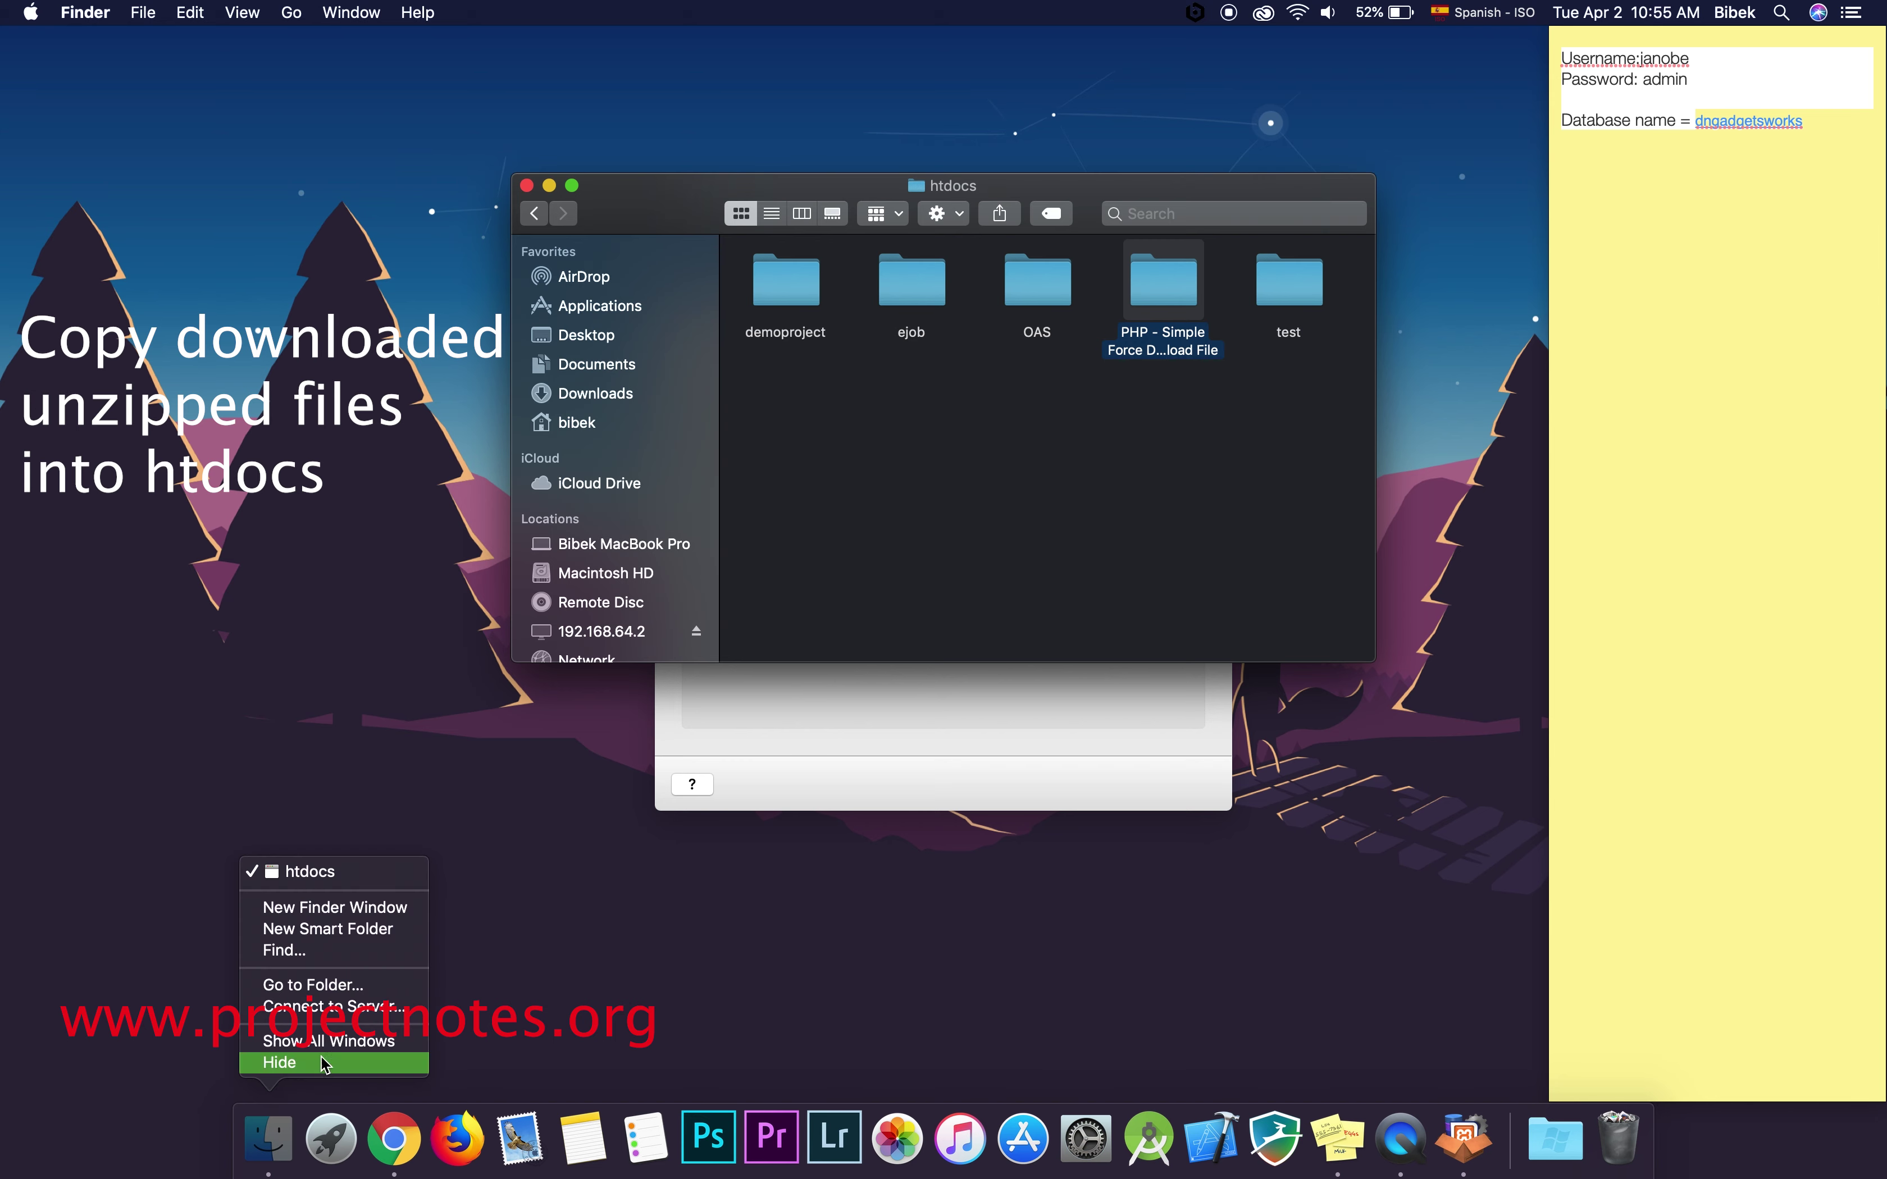
left_click(366, 906)
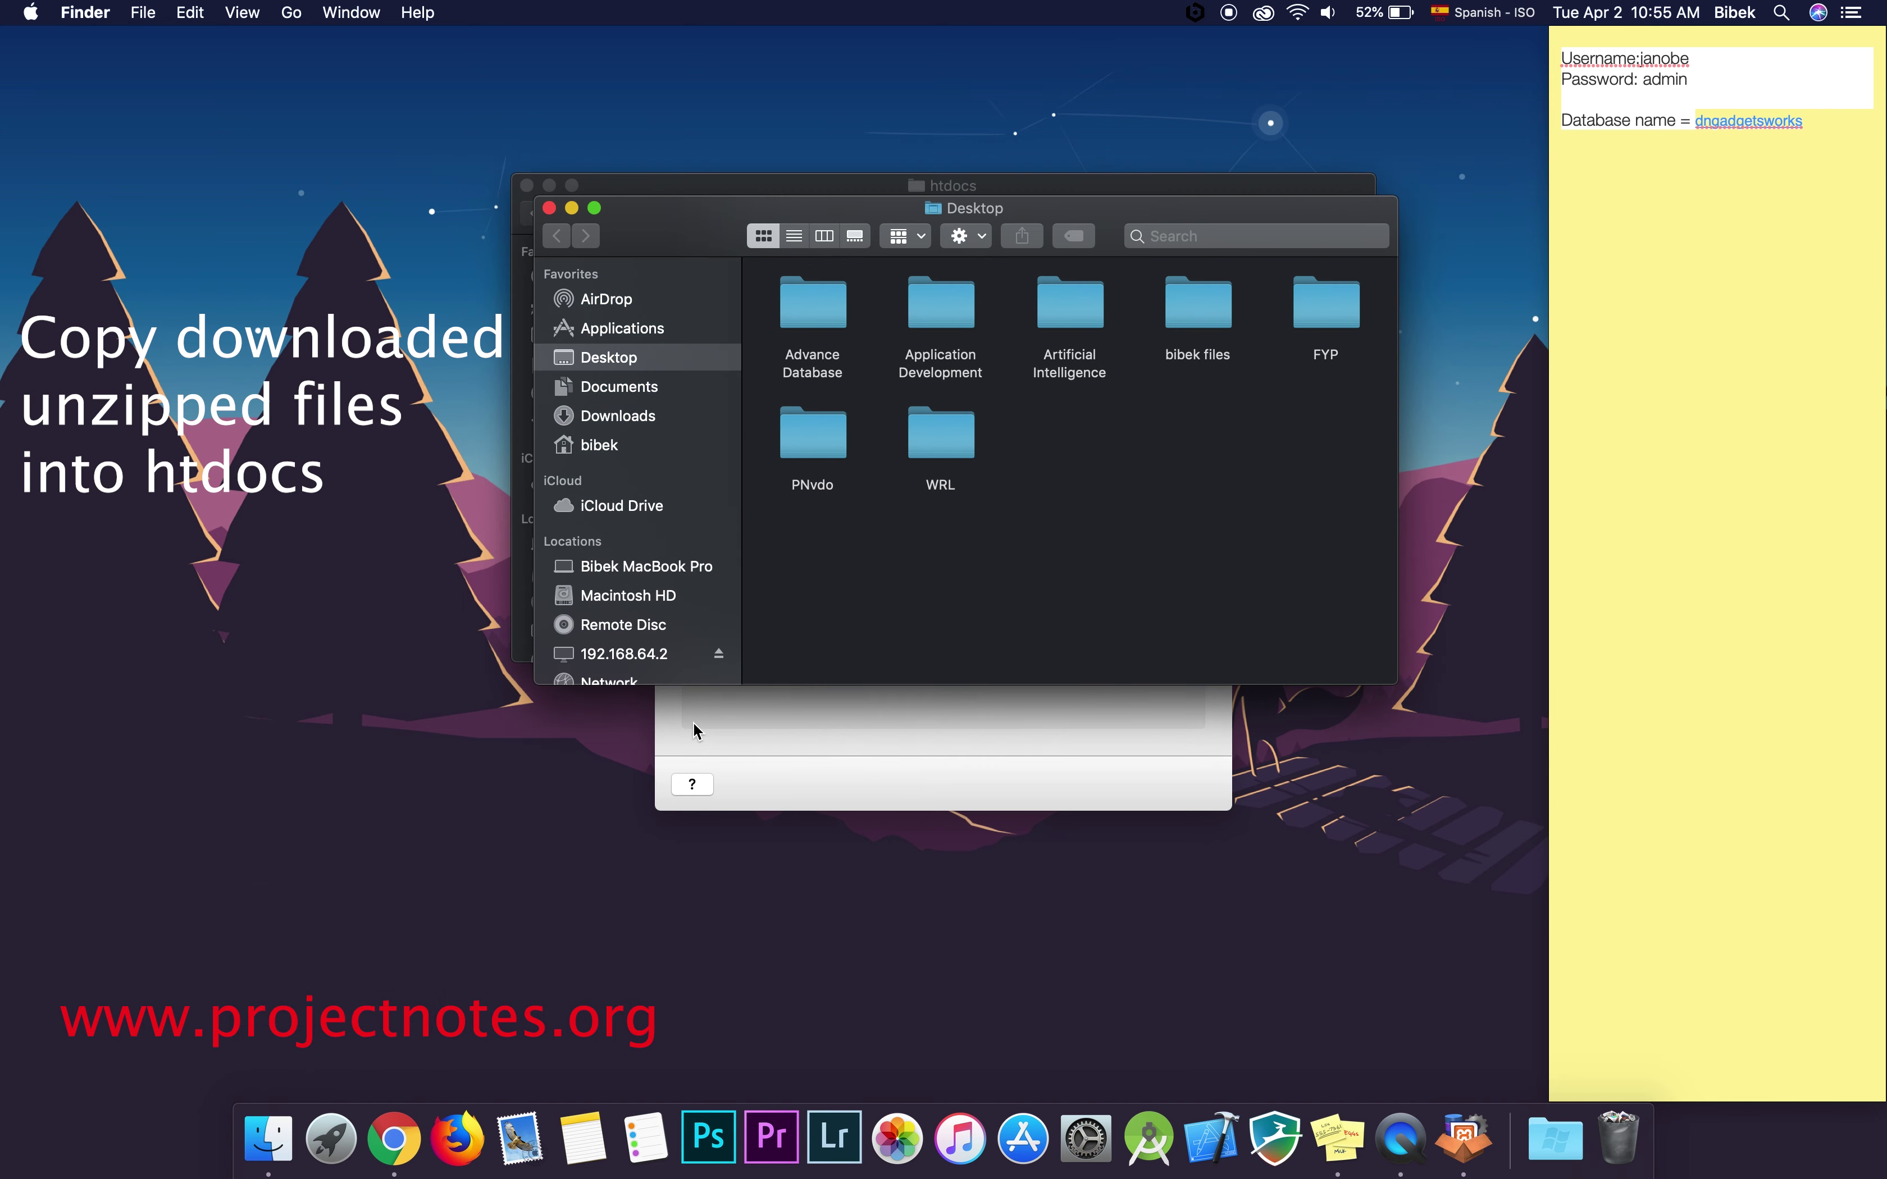
left_click(622, 414)
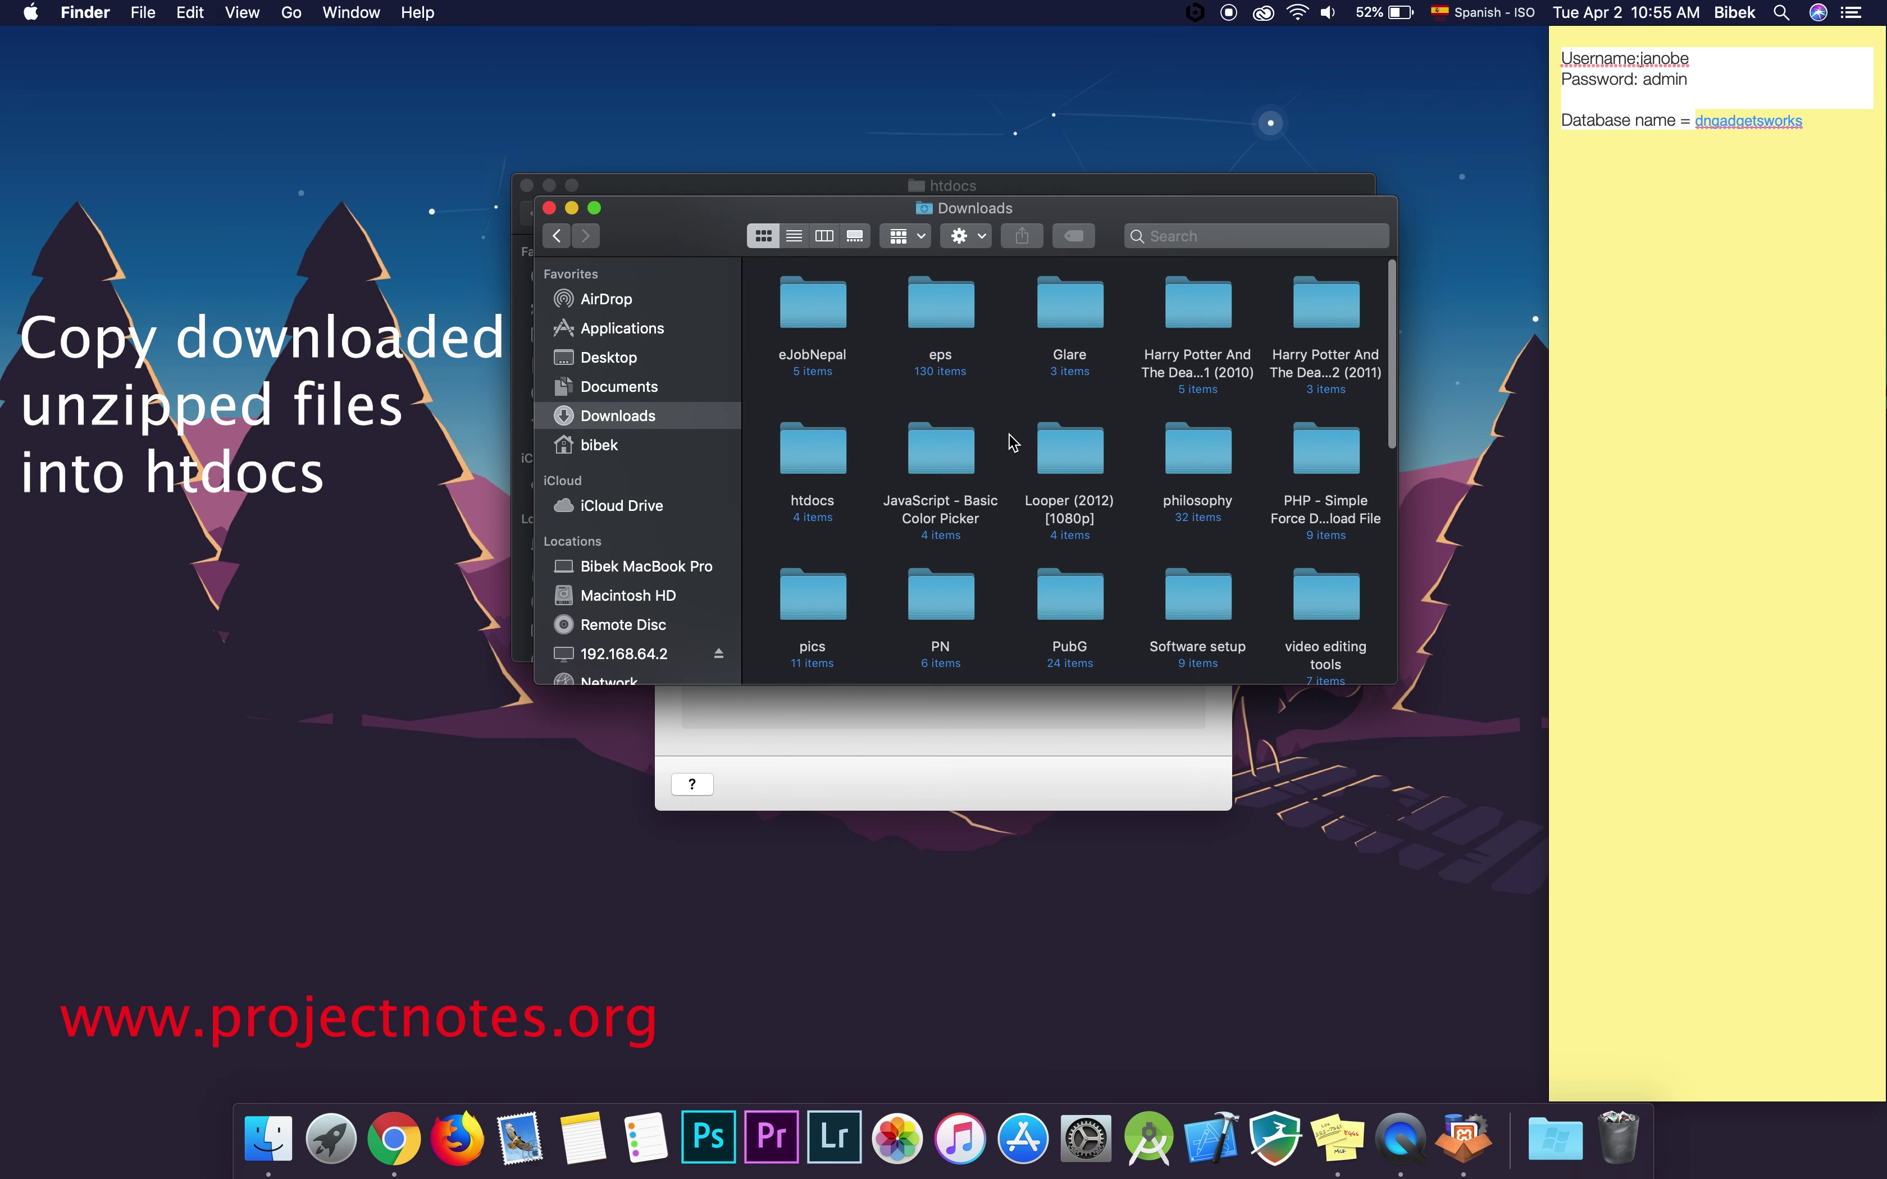
left_click(1188, 463)
right_click(1189, 465)
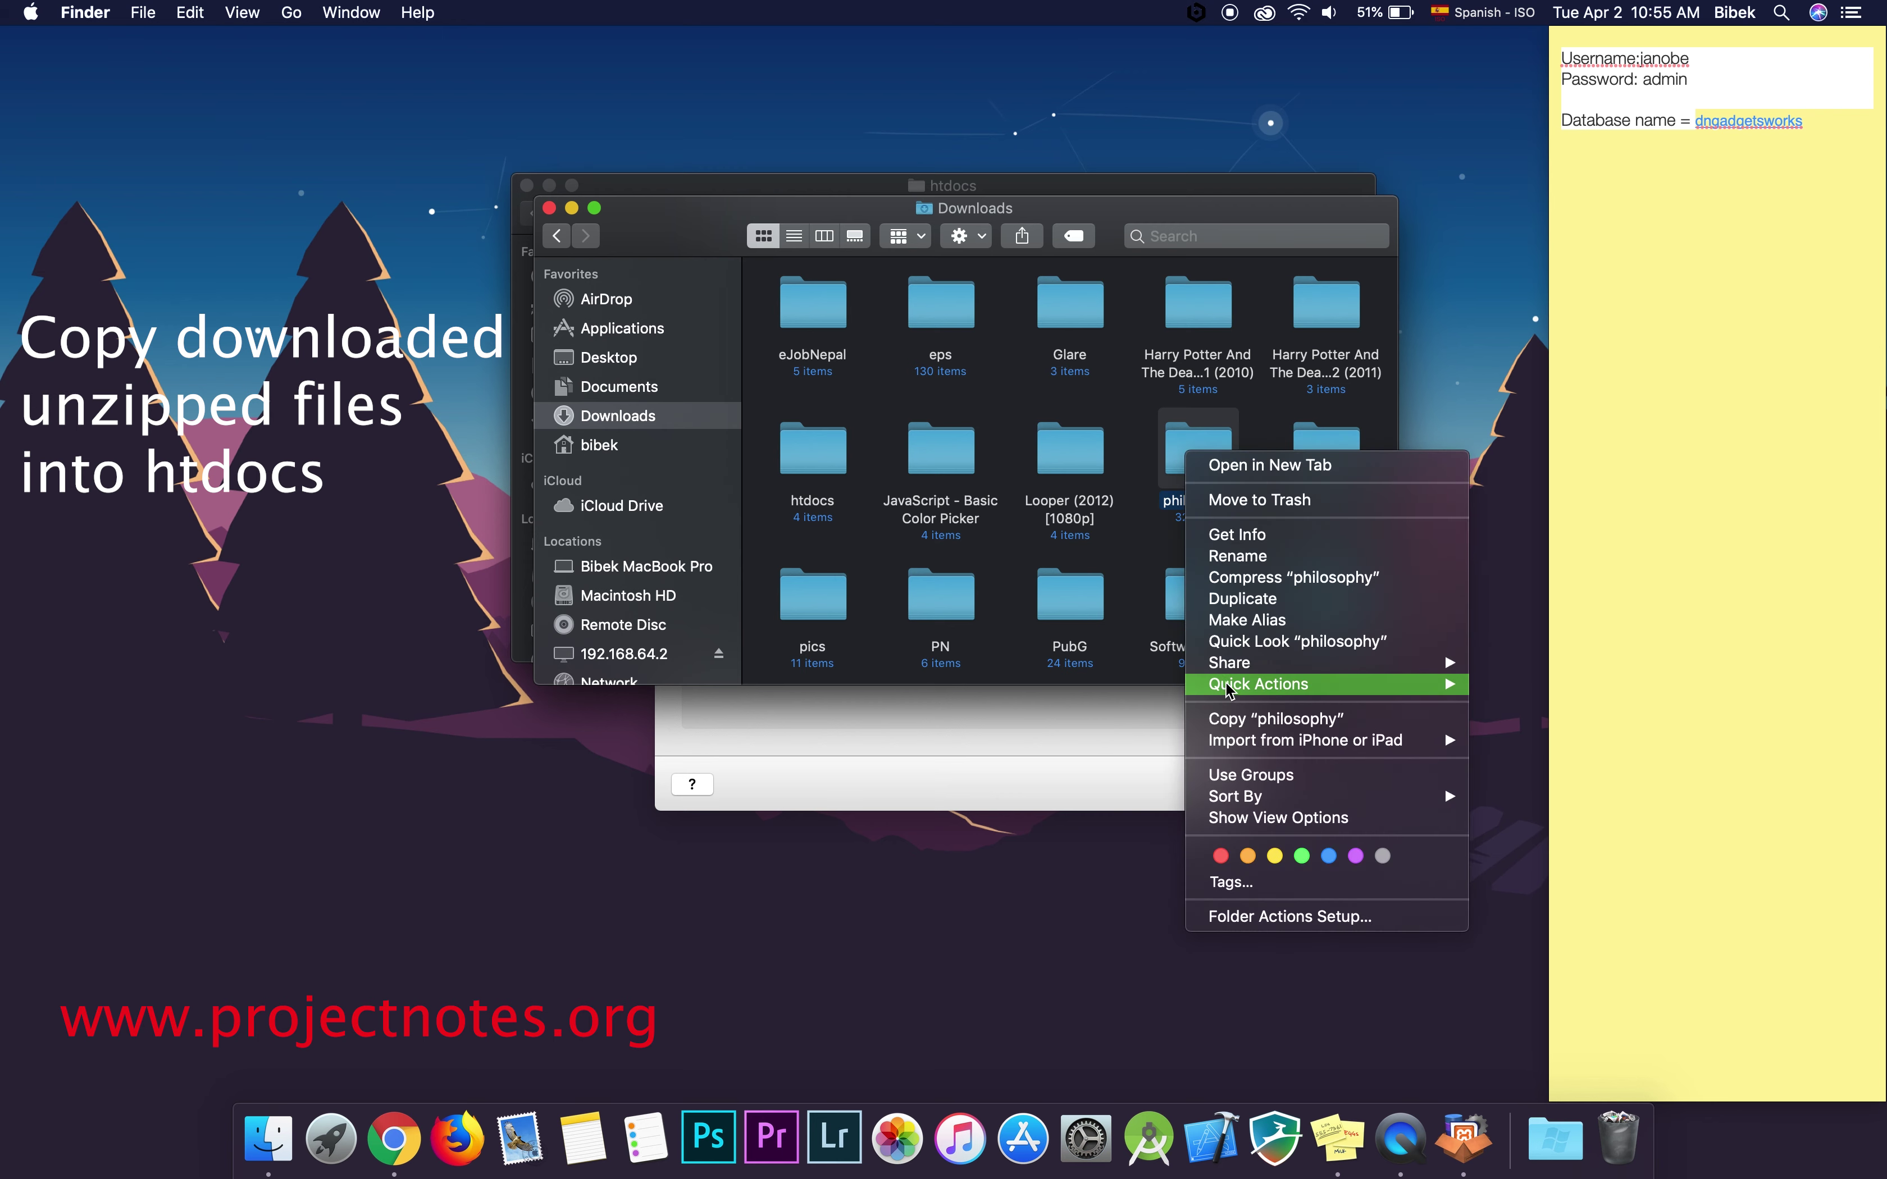
left_click(1247, 718)
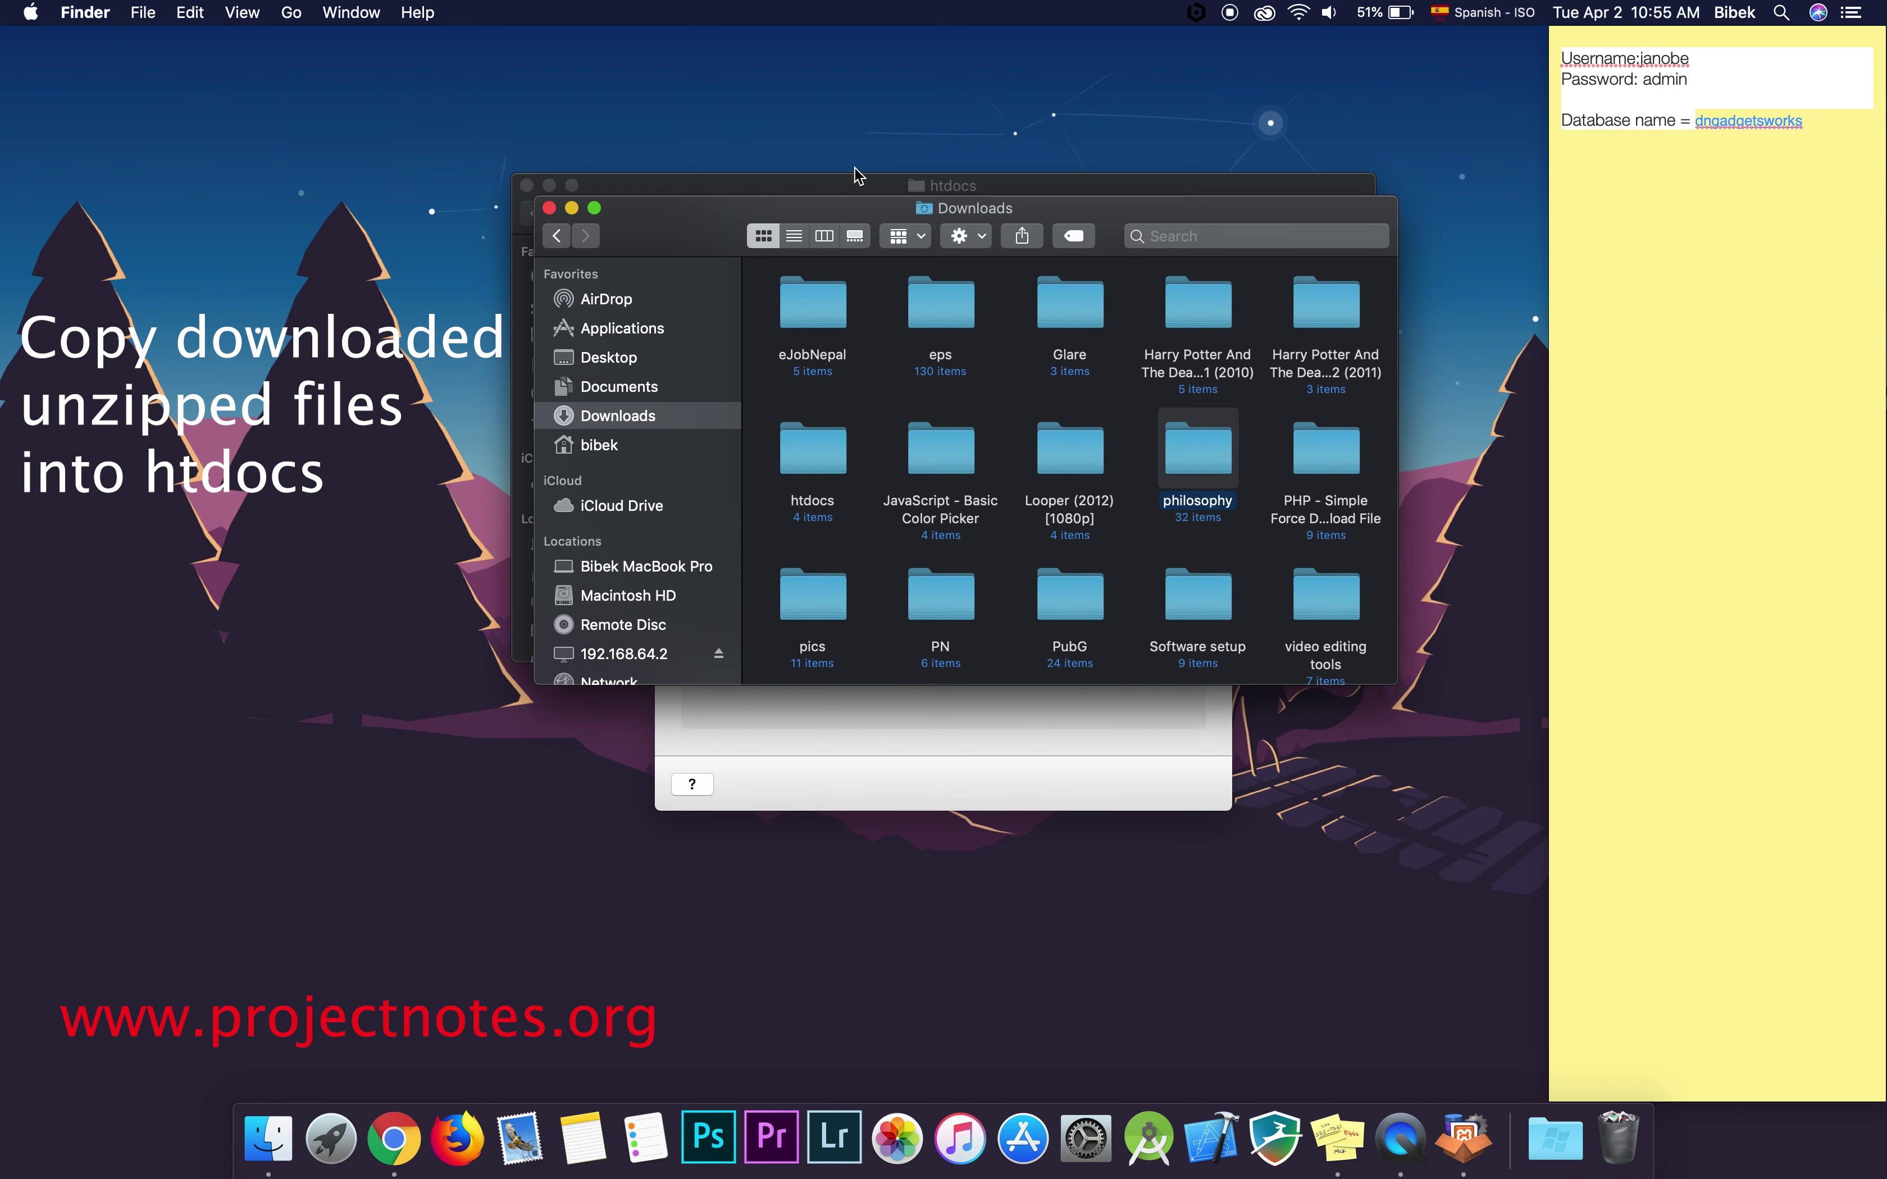
Close the Downloads window, paste the philosophy folder into htdocs and look through its contents.
left_click(550, 208)
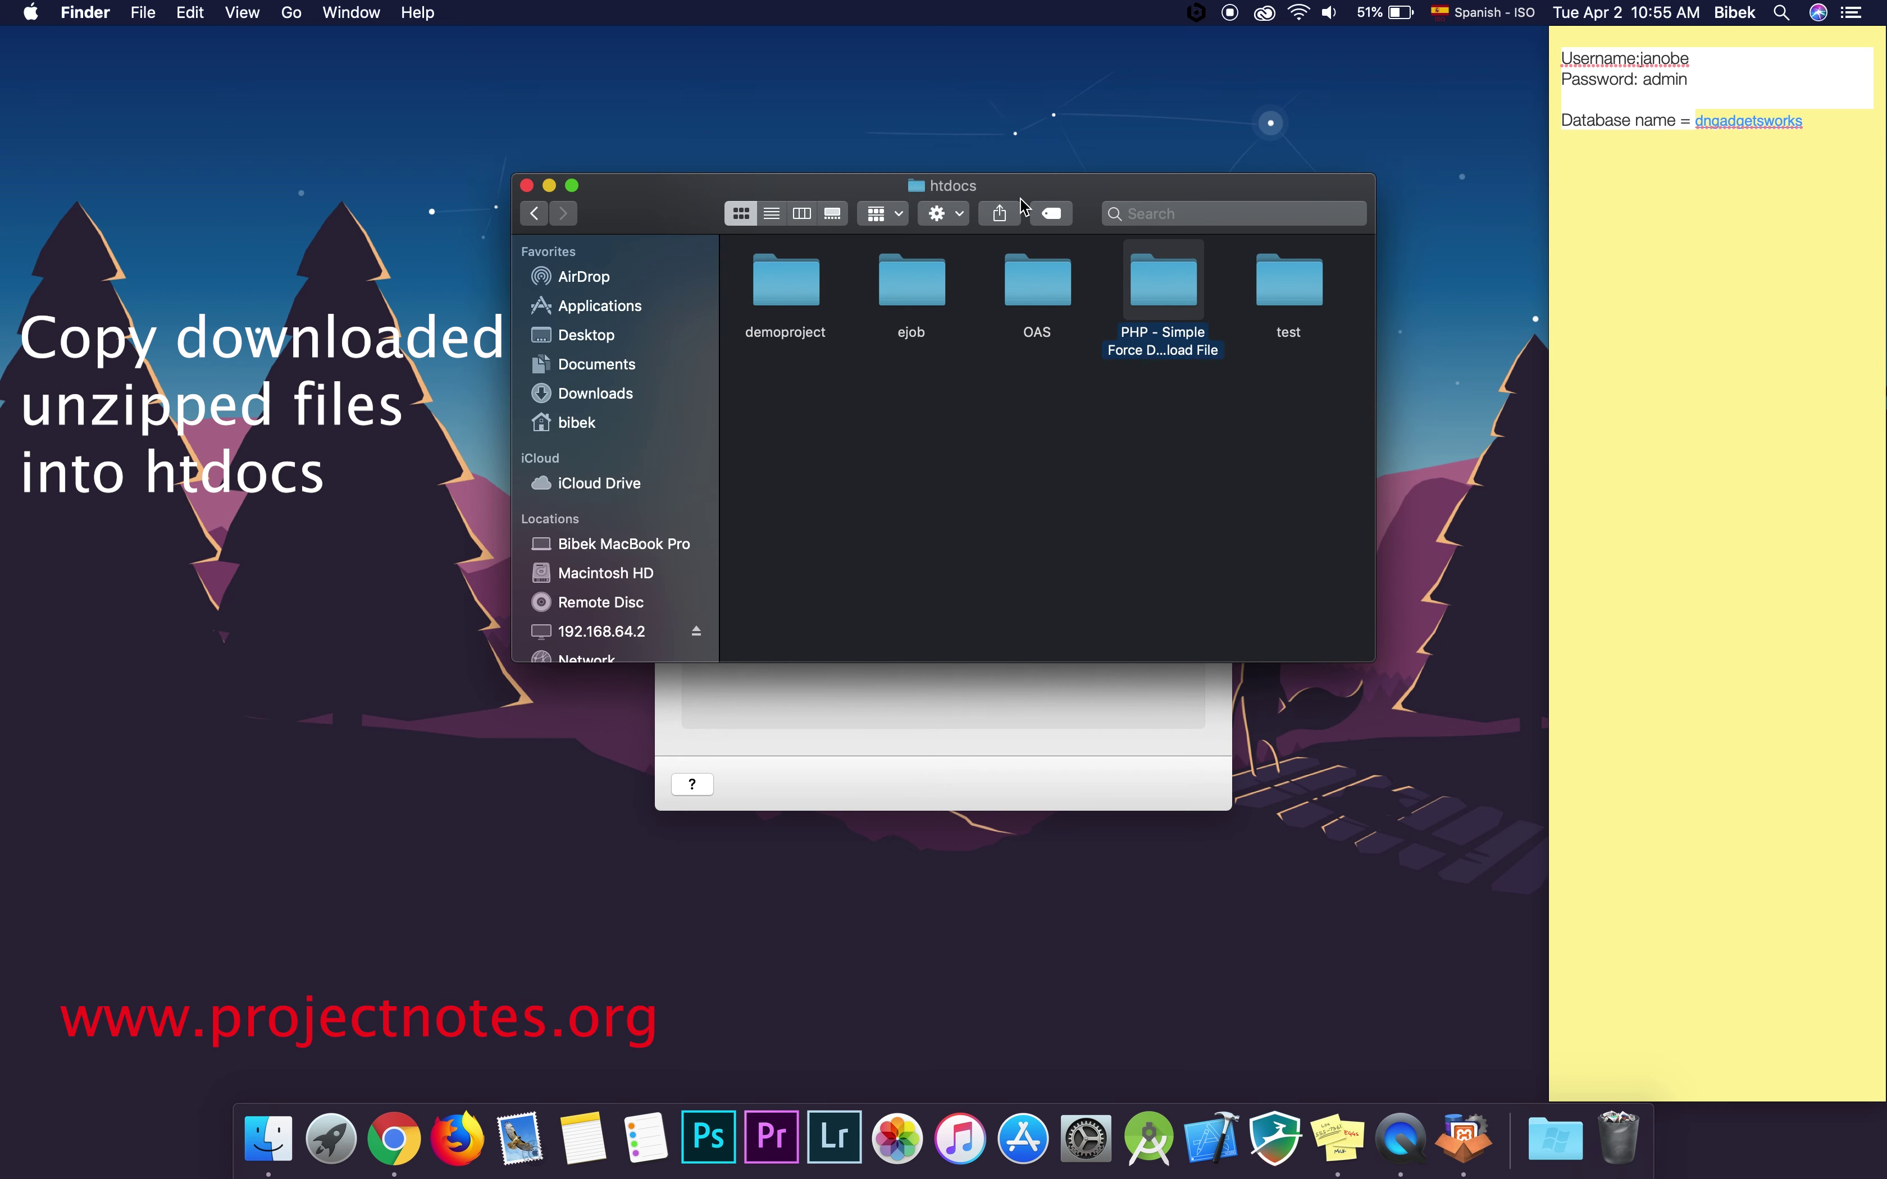
left_click(1066, 441)
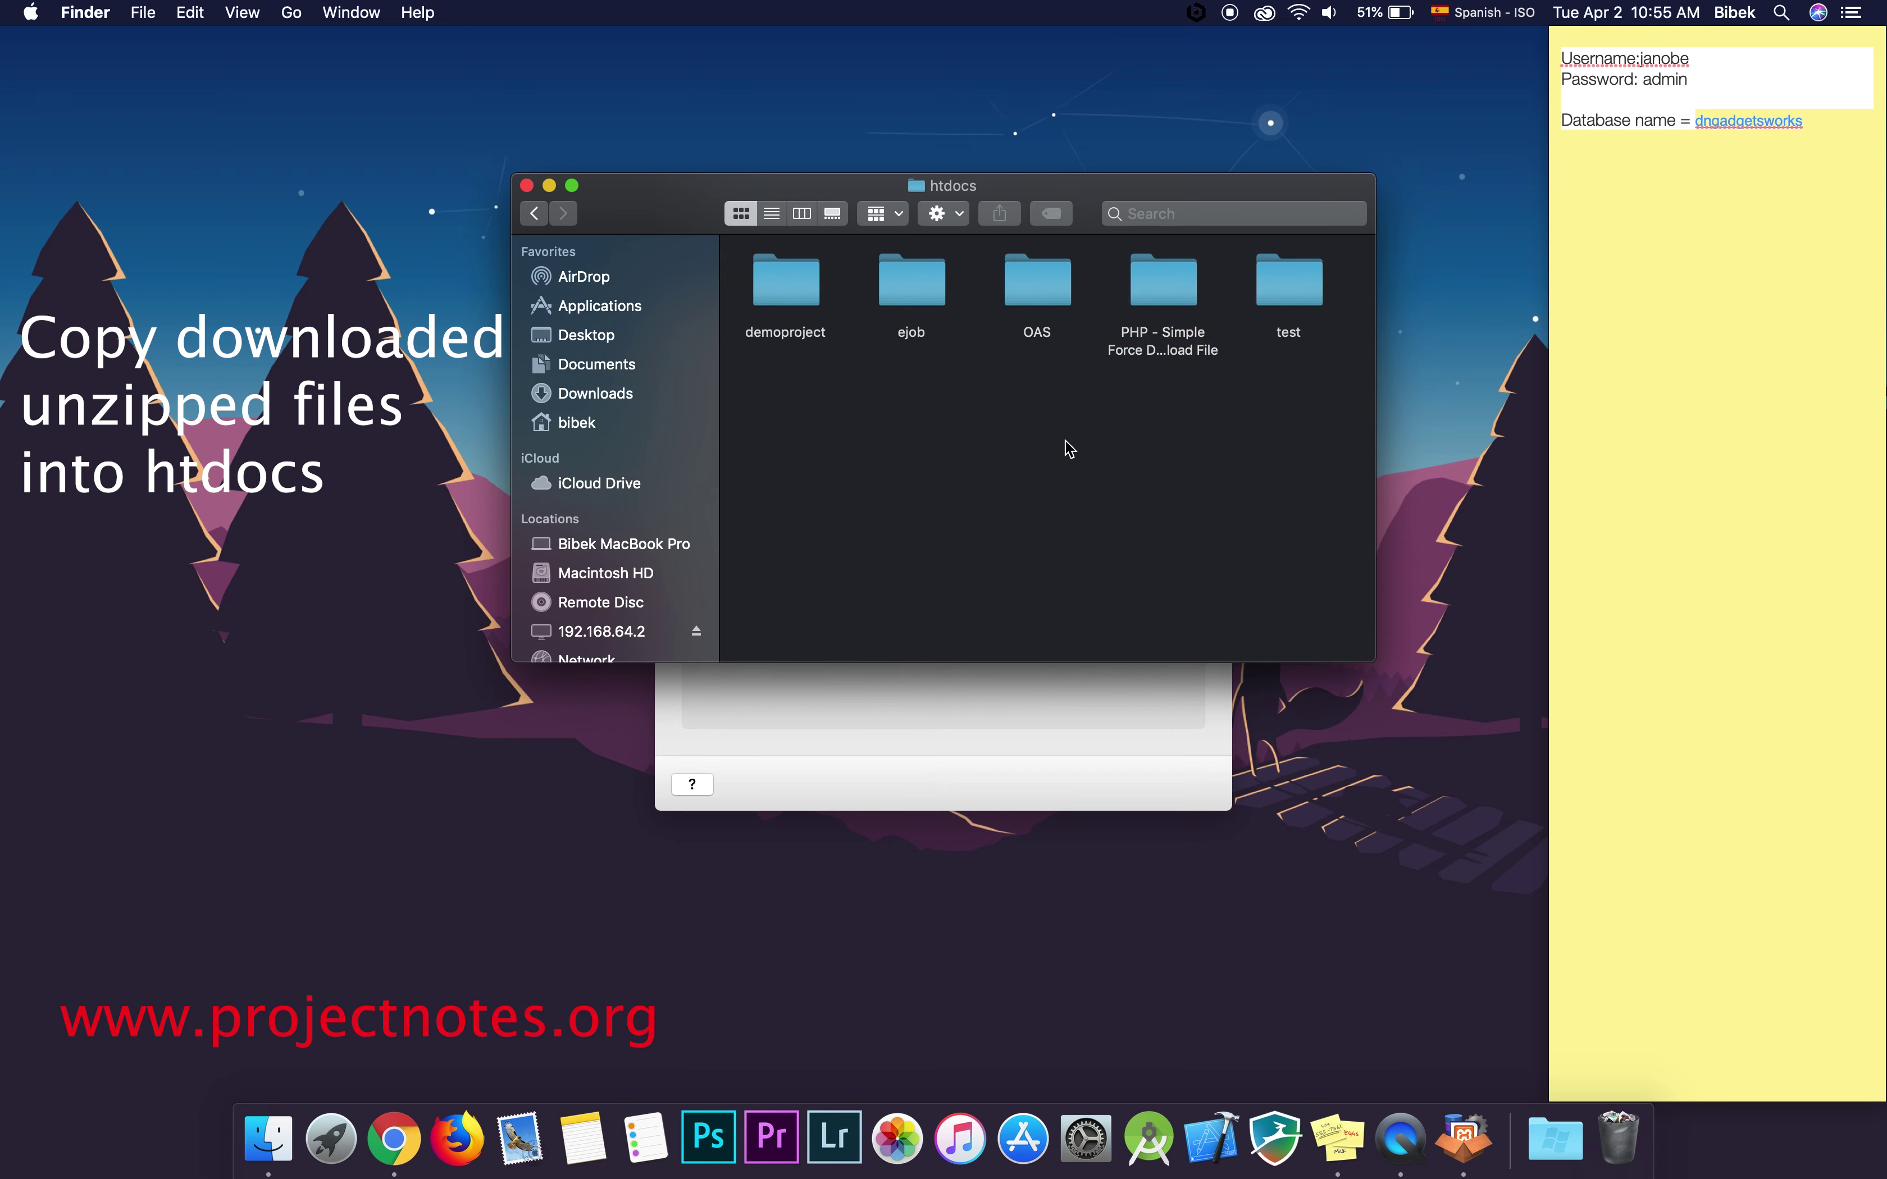
right_click(1065, 441)
left_click(1120, 519)
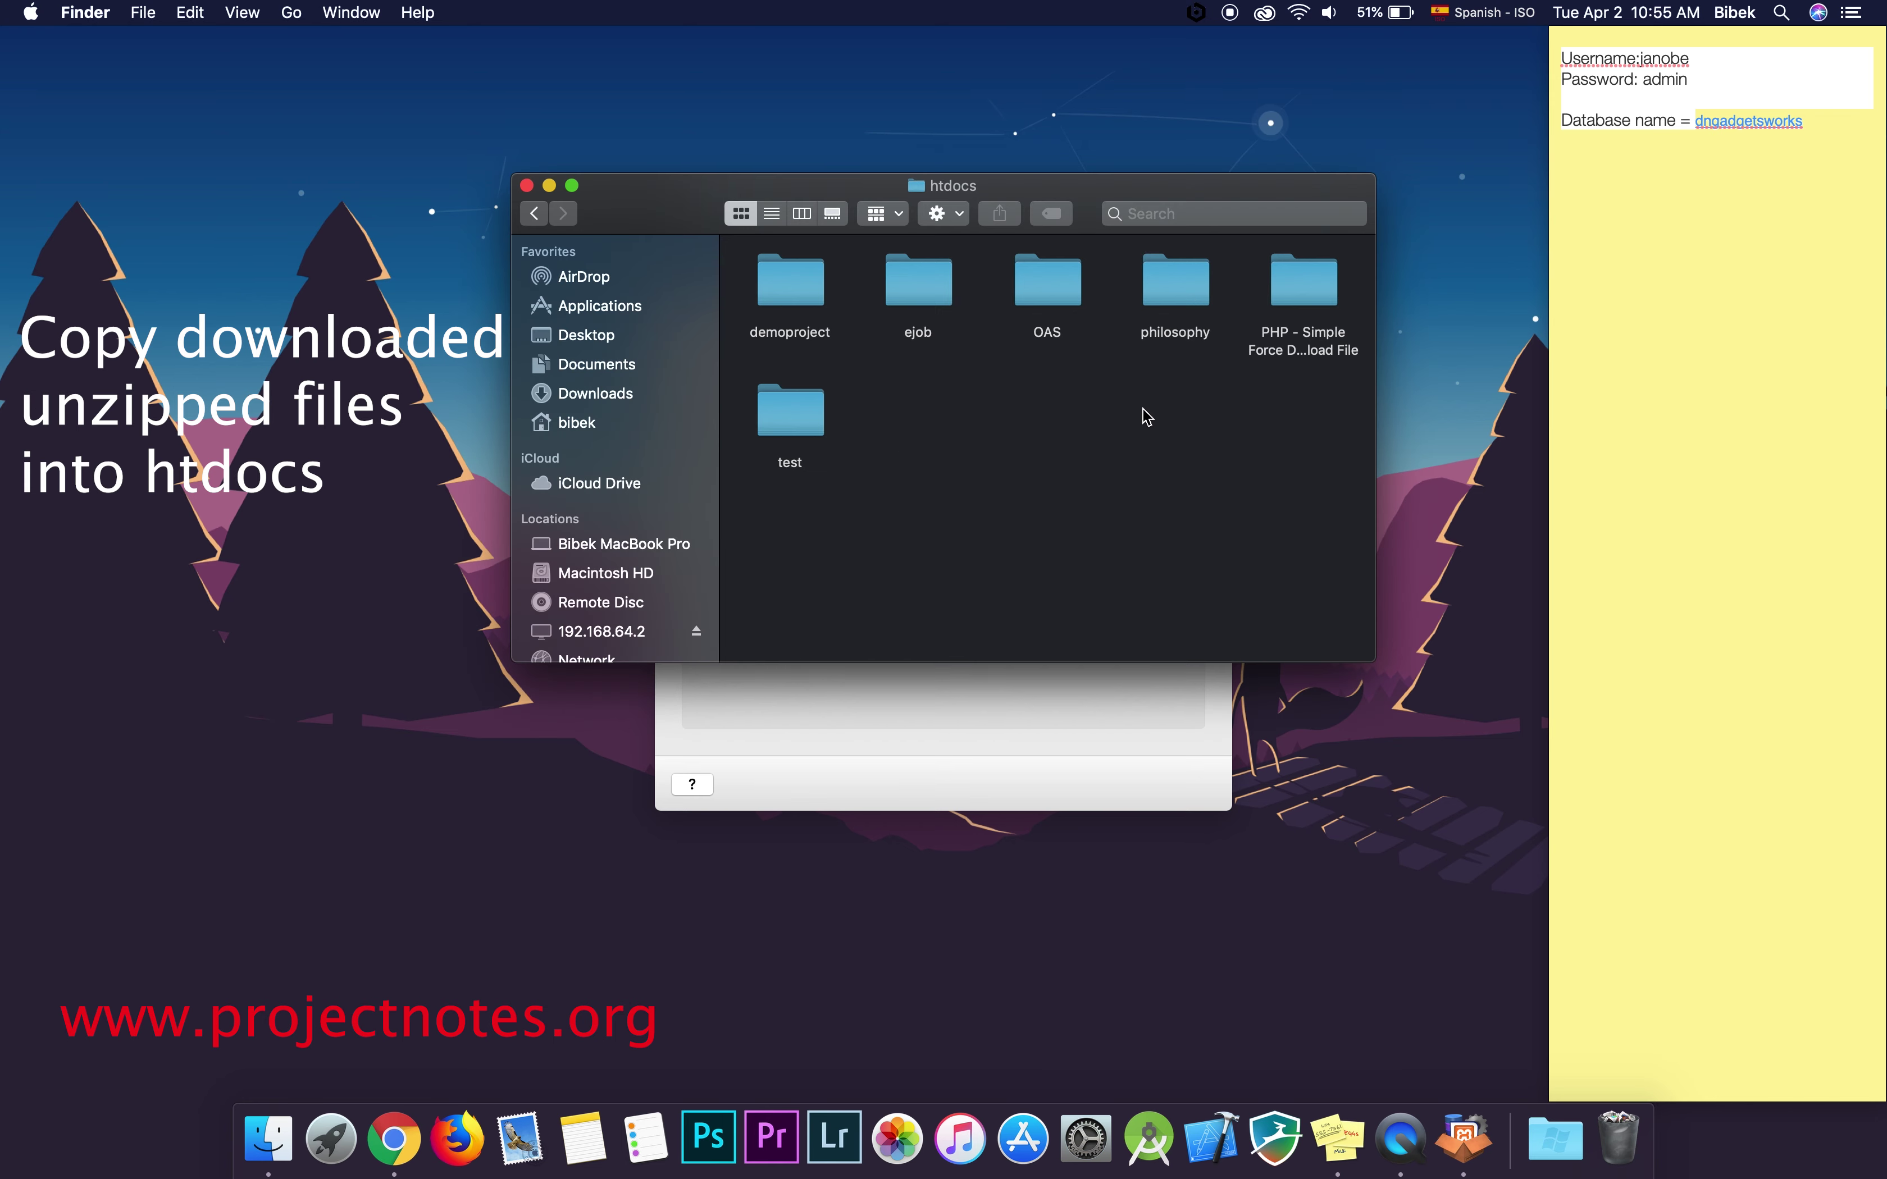
double_click(1169, 302)
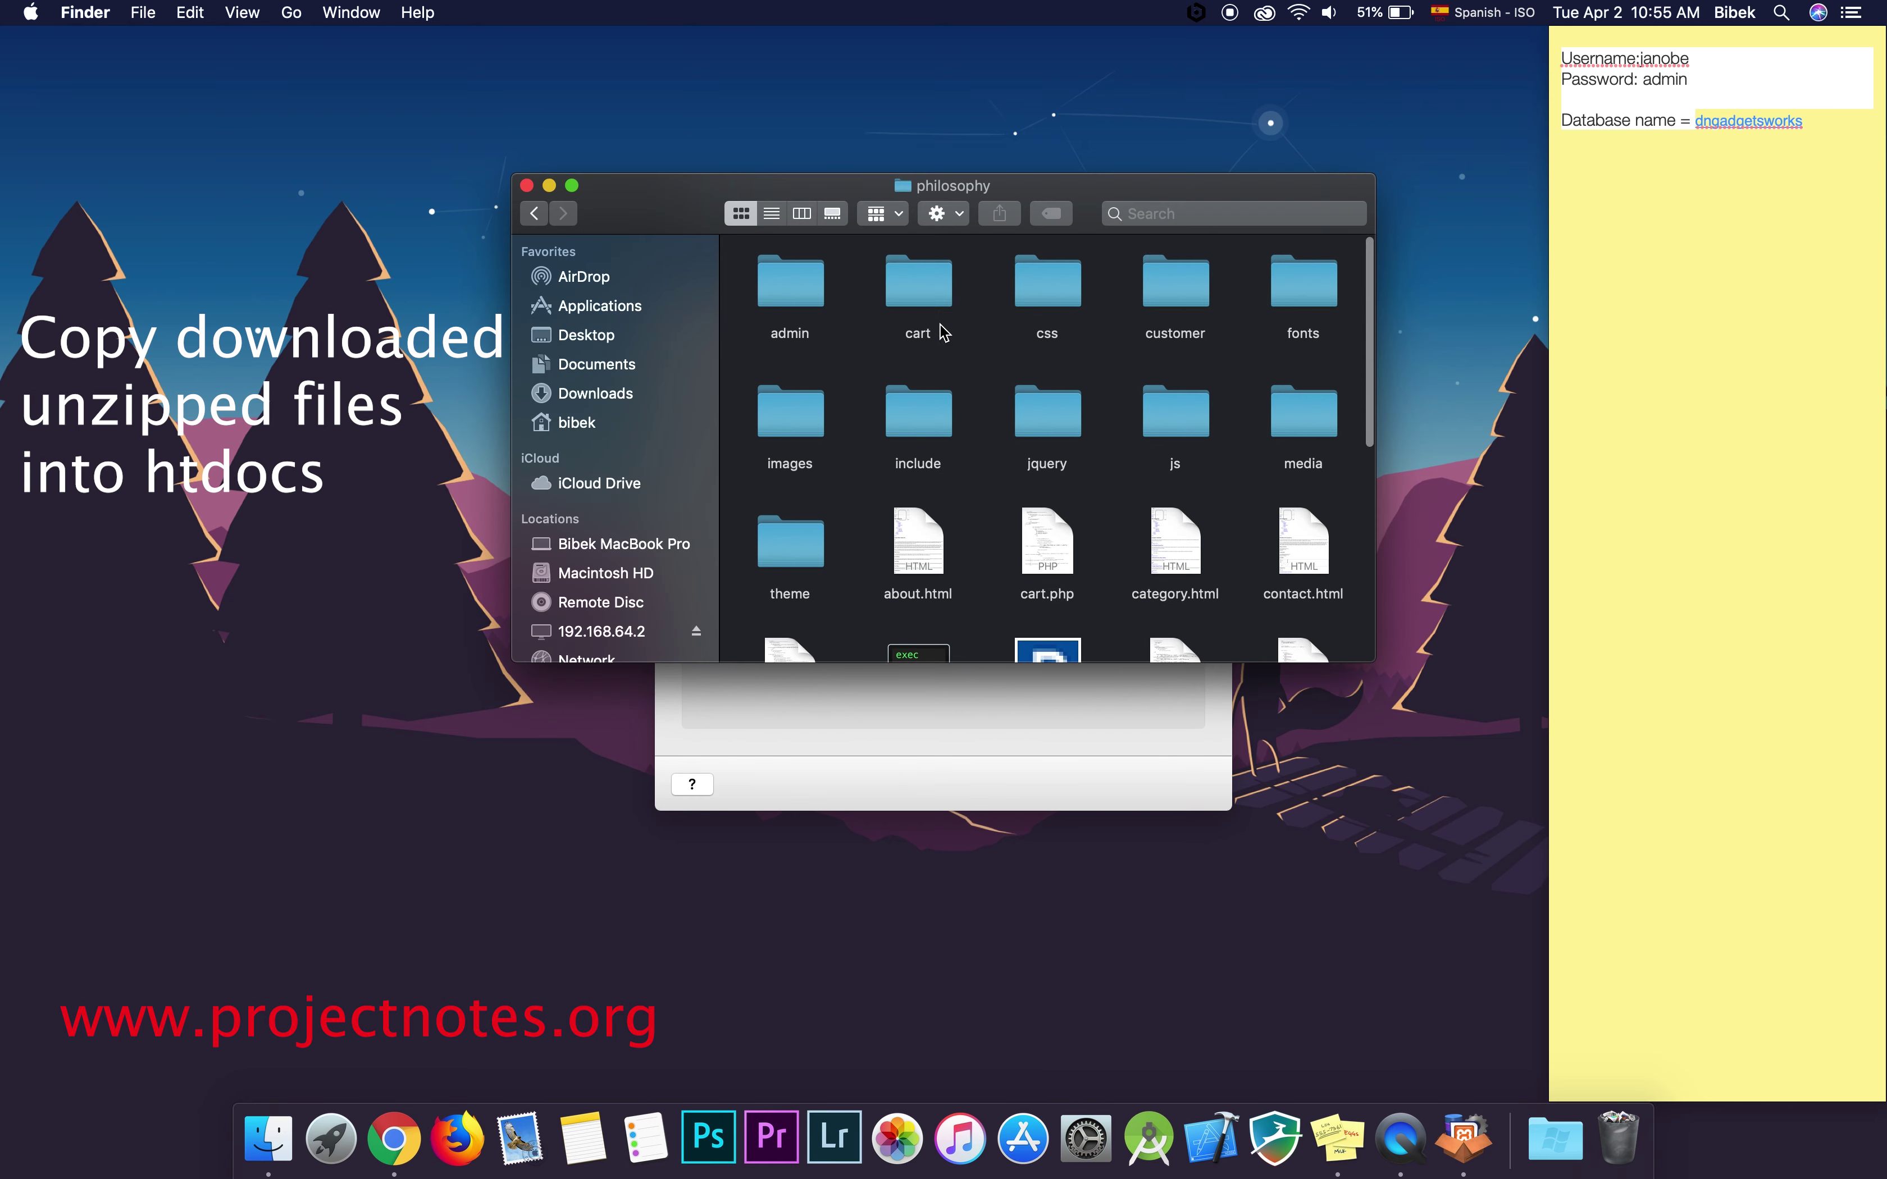
scroll(943, 331, "down", 5)
scroll(943, 331, "up", 2)
left_click(531, 214)
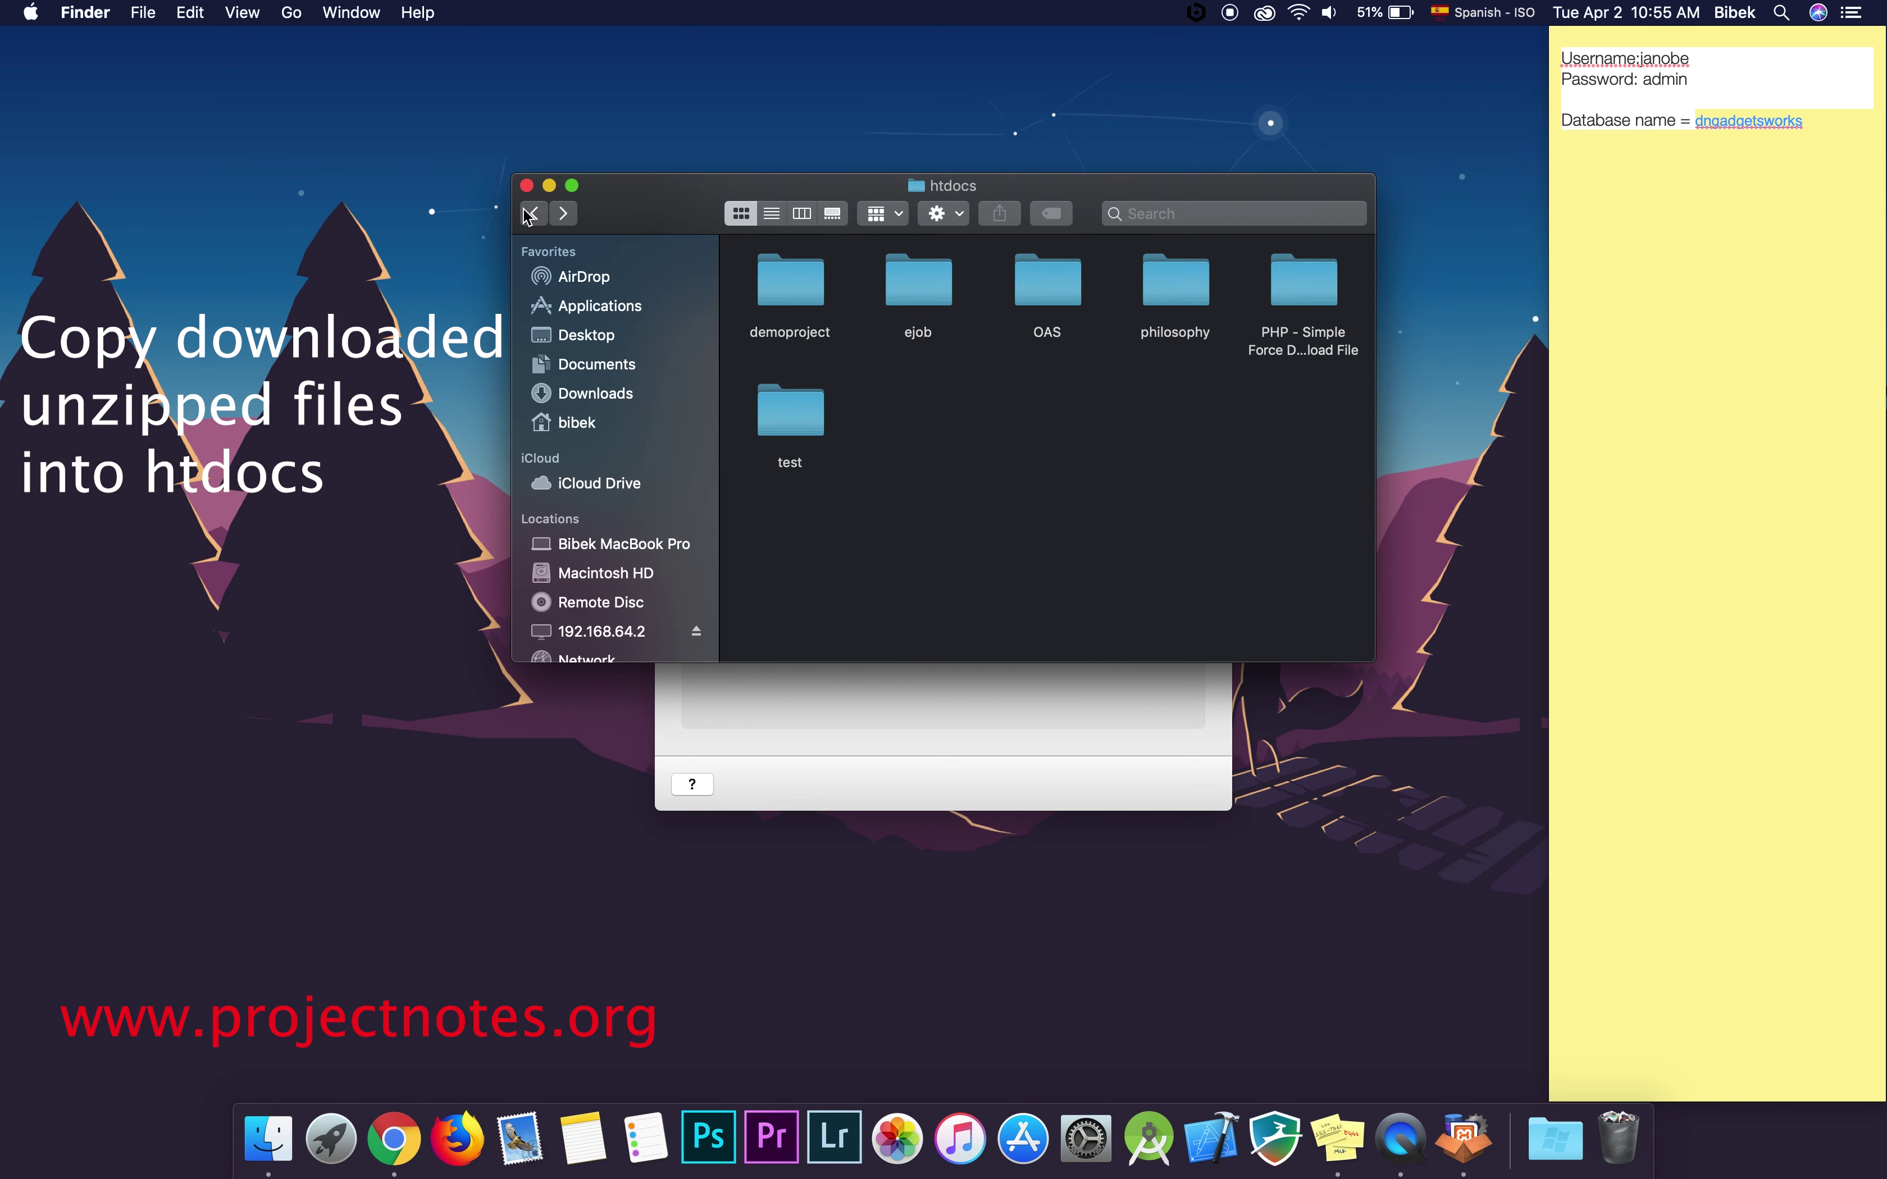
Switch to Firefox and open phpMyAdmin at localhost:8080/phpmyadmin.
left_click(458, 1138)
type("localhost:8080/")
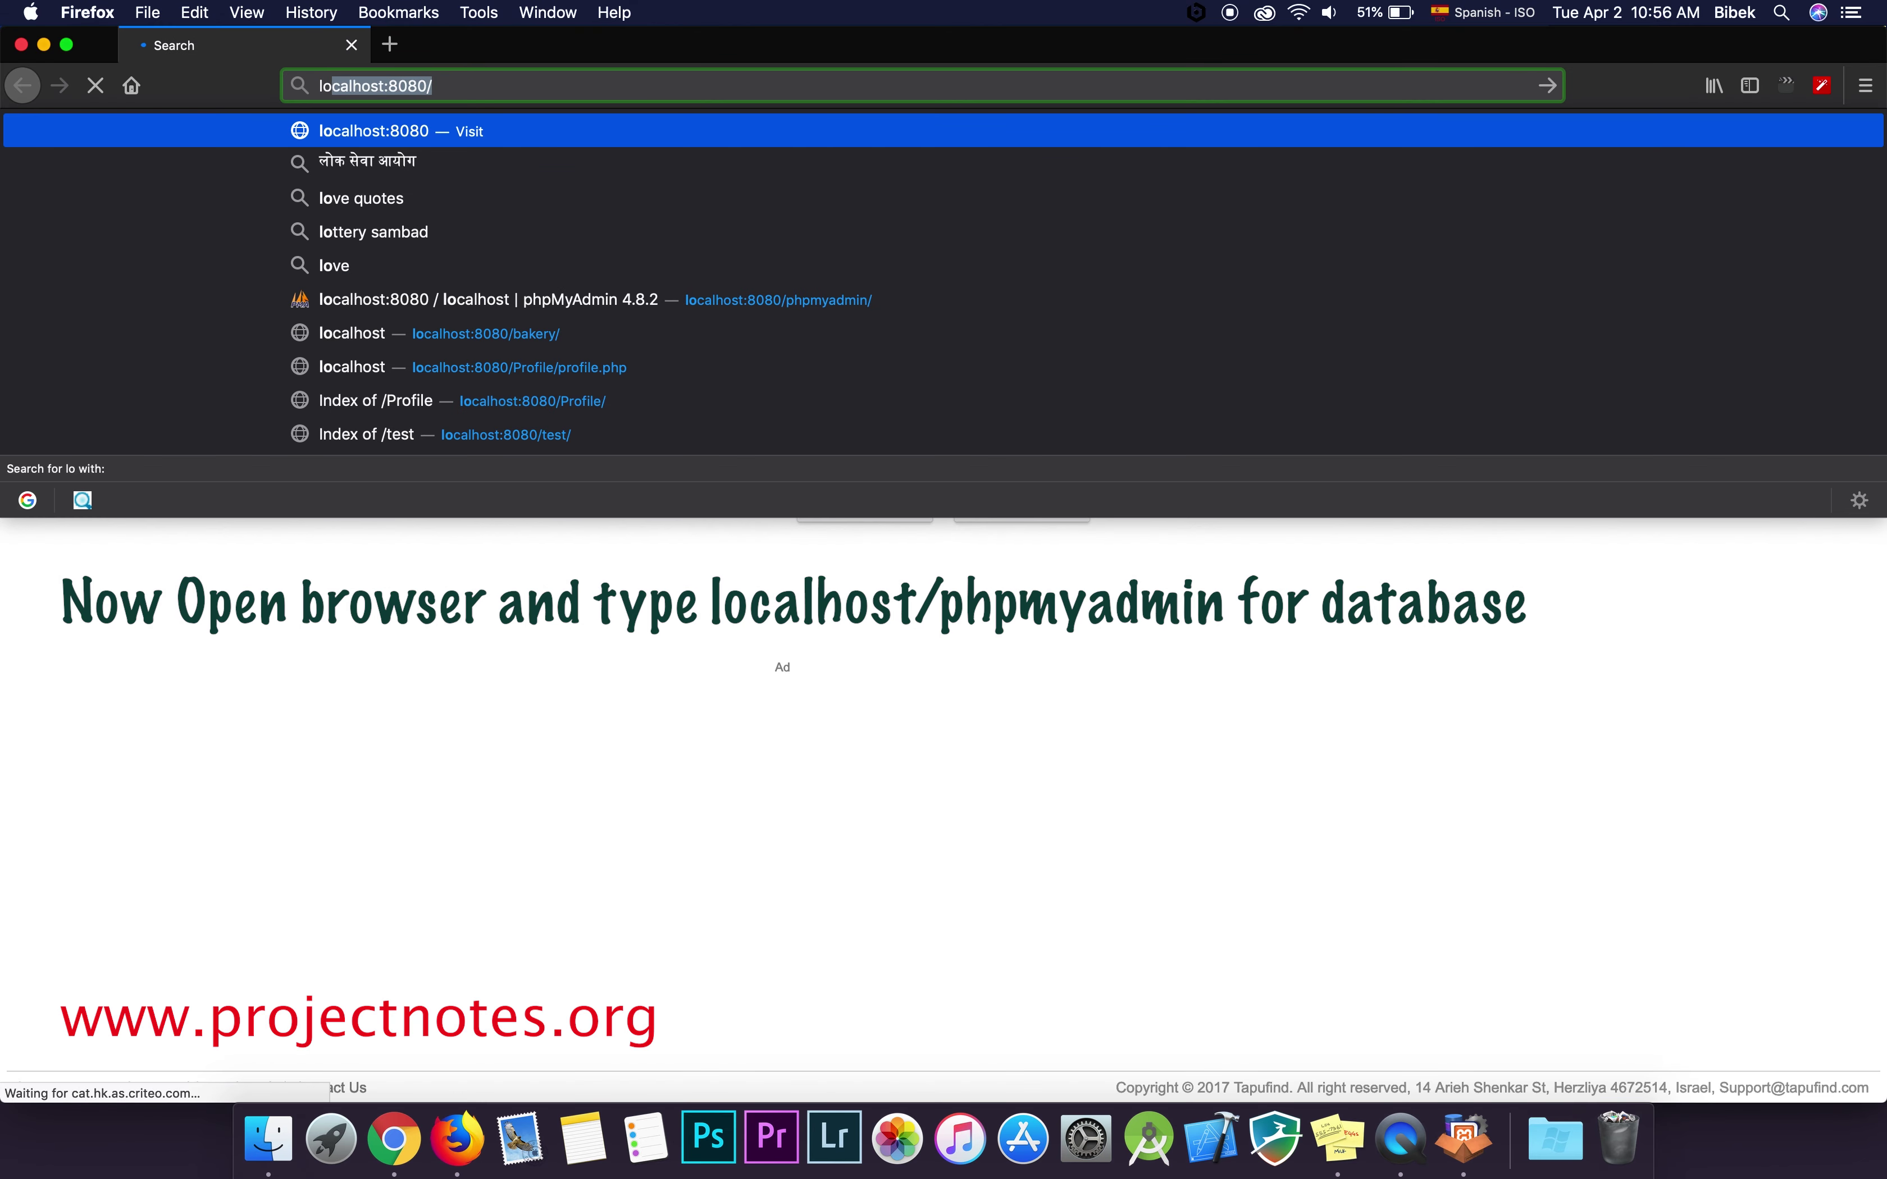
key("Return")
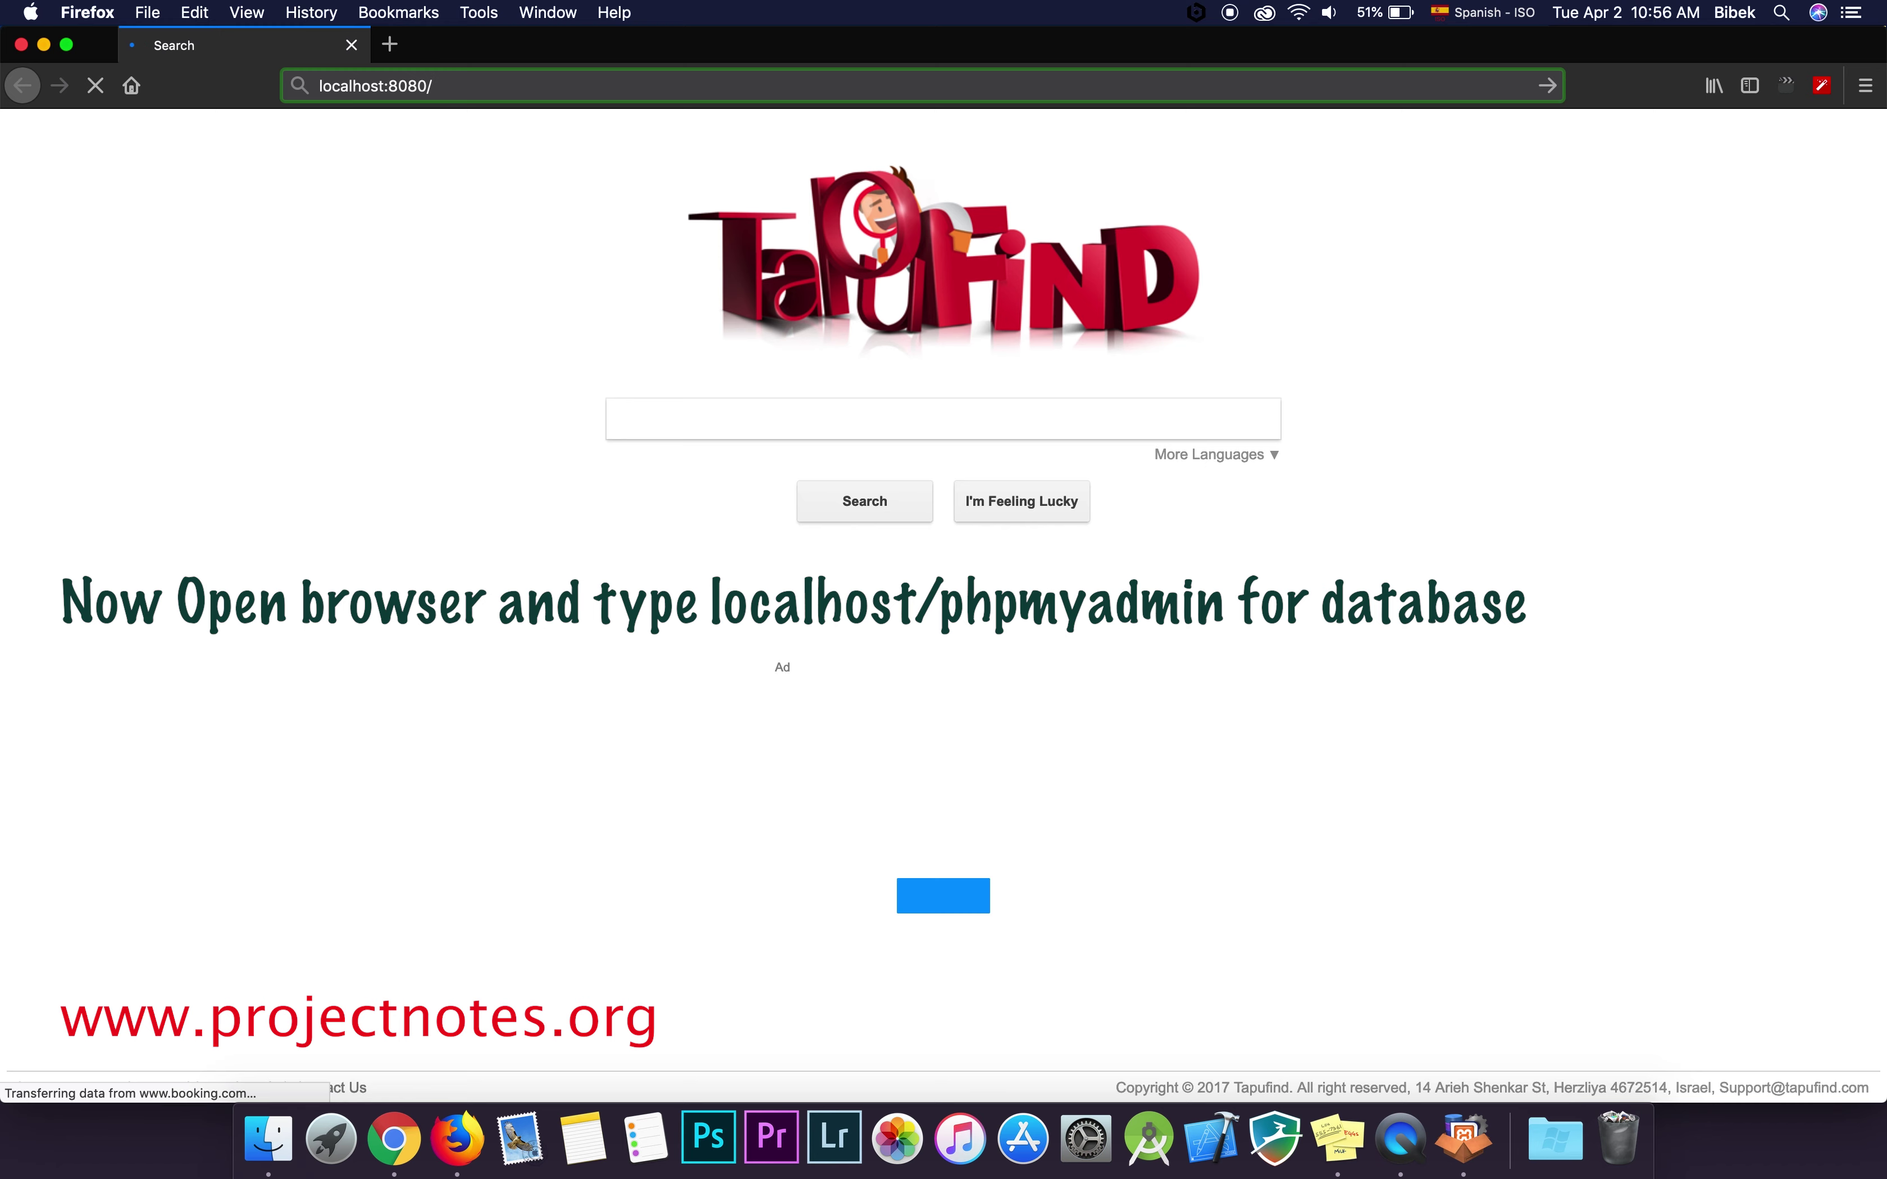
type("P")
key("BackSpace")
type("php")
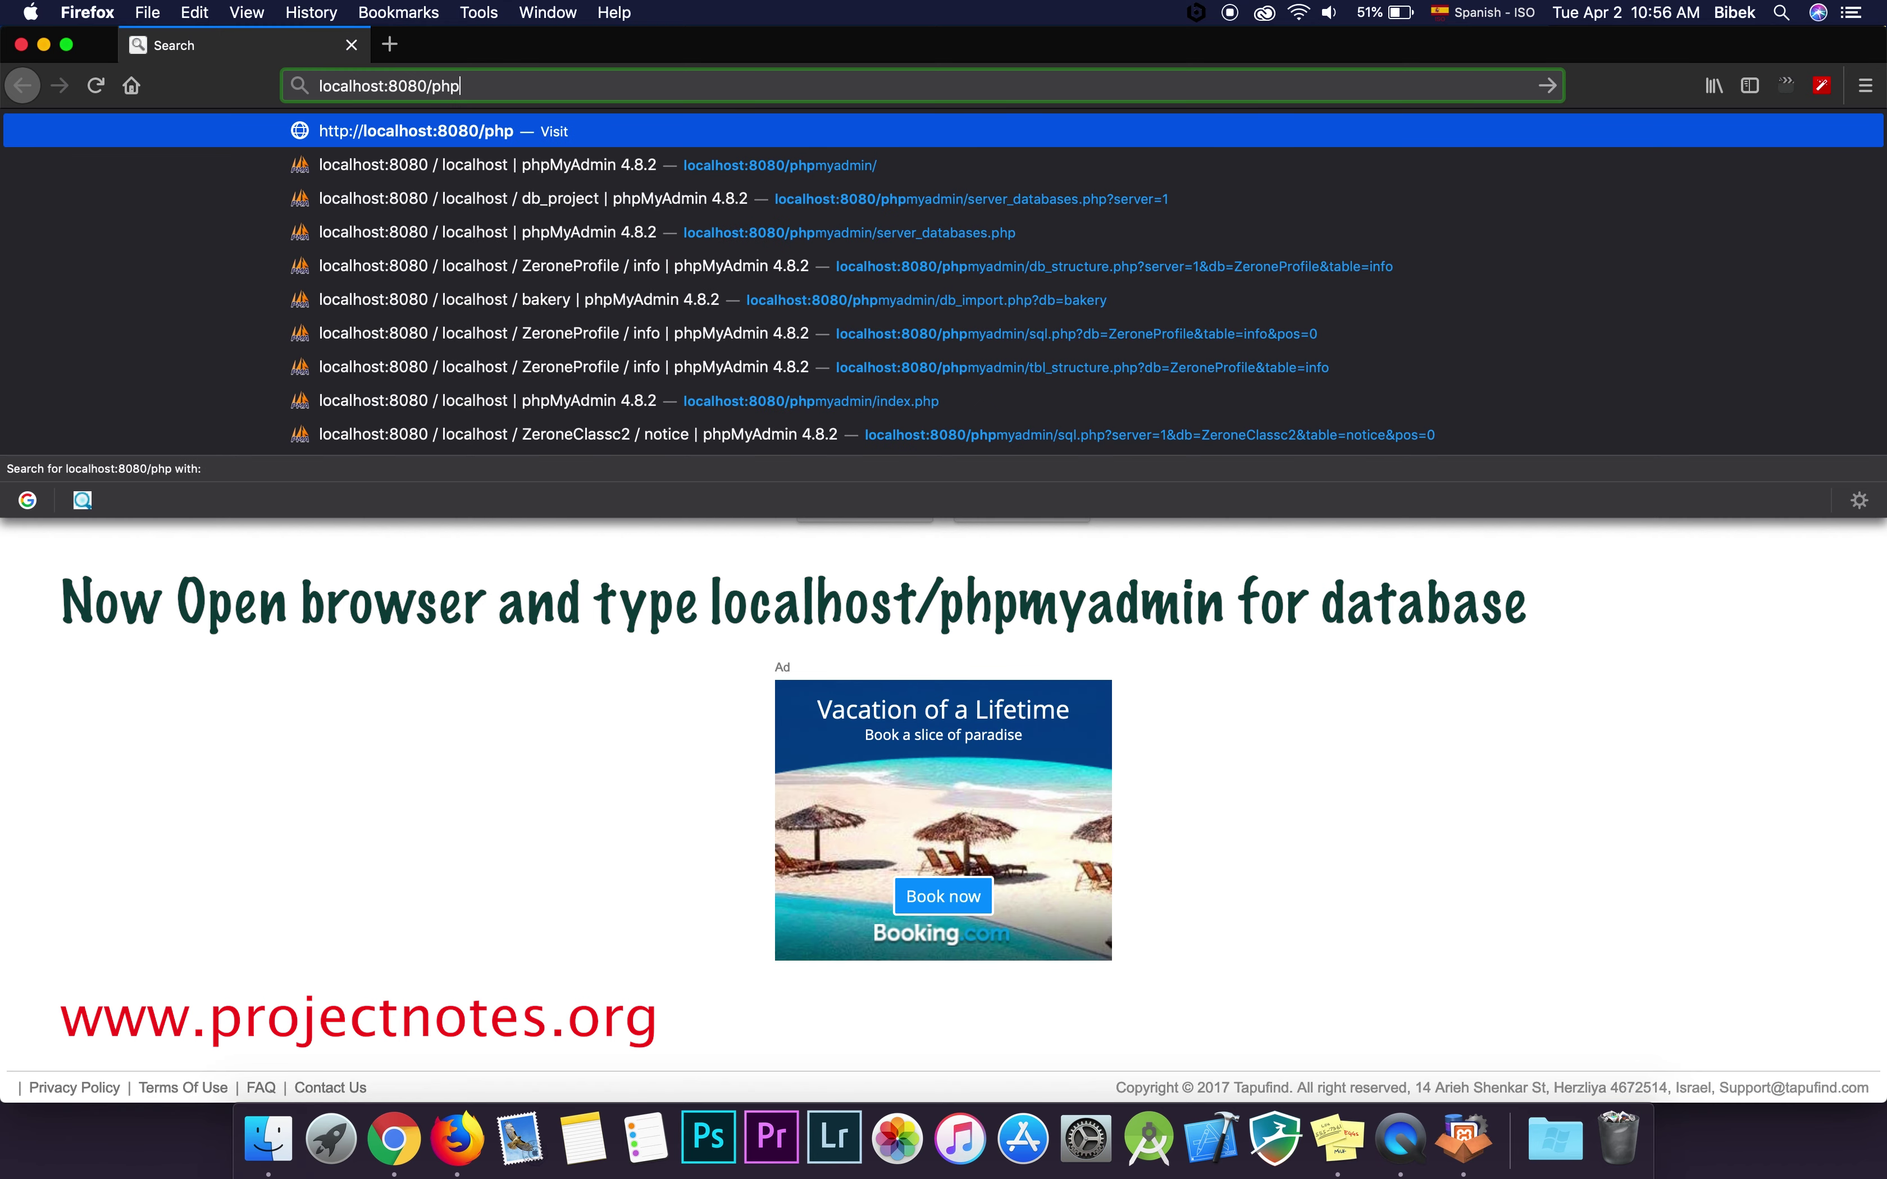
type("myadmin")
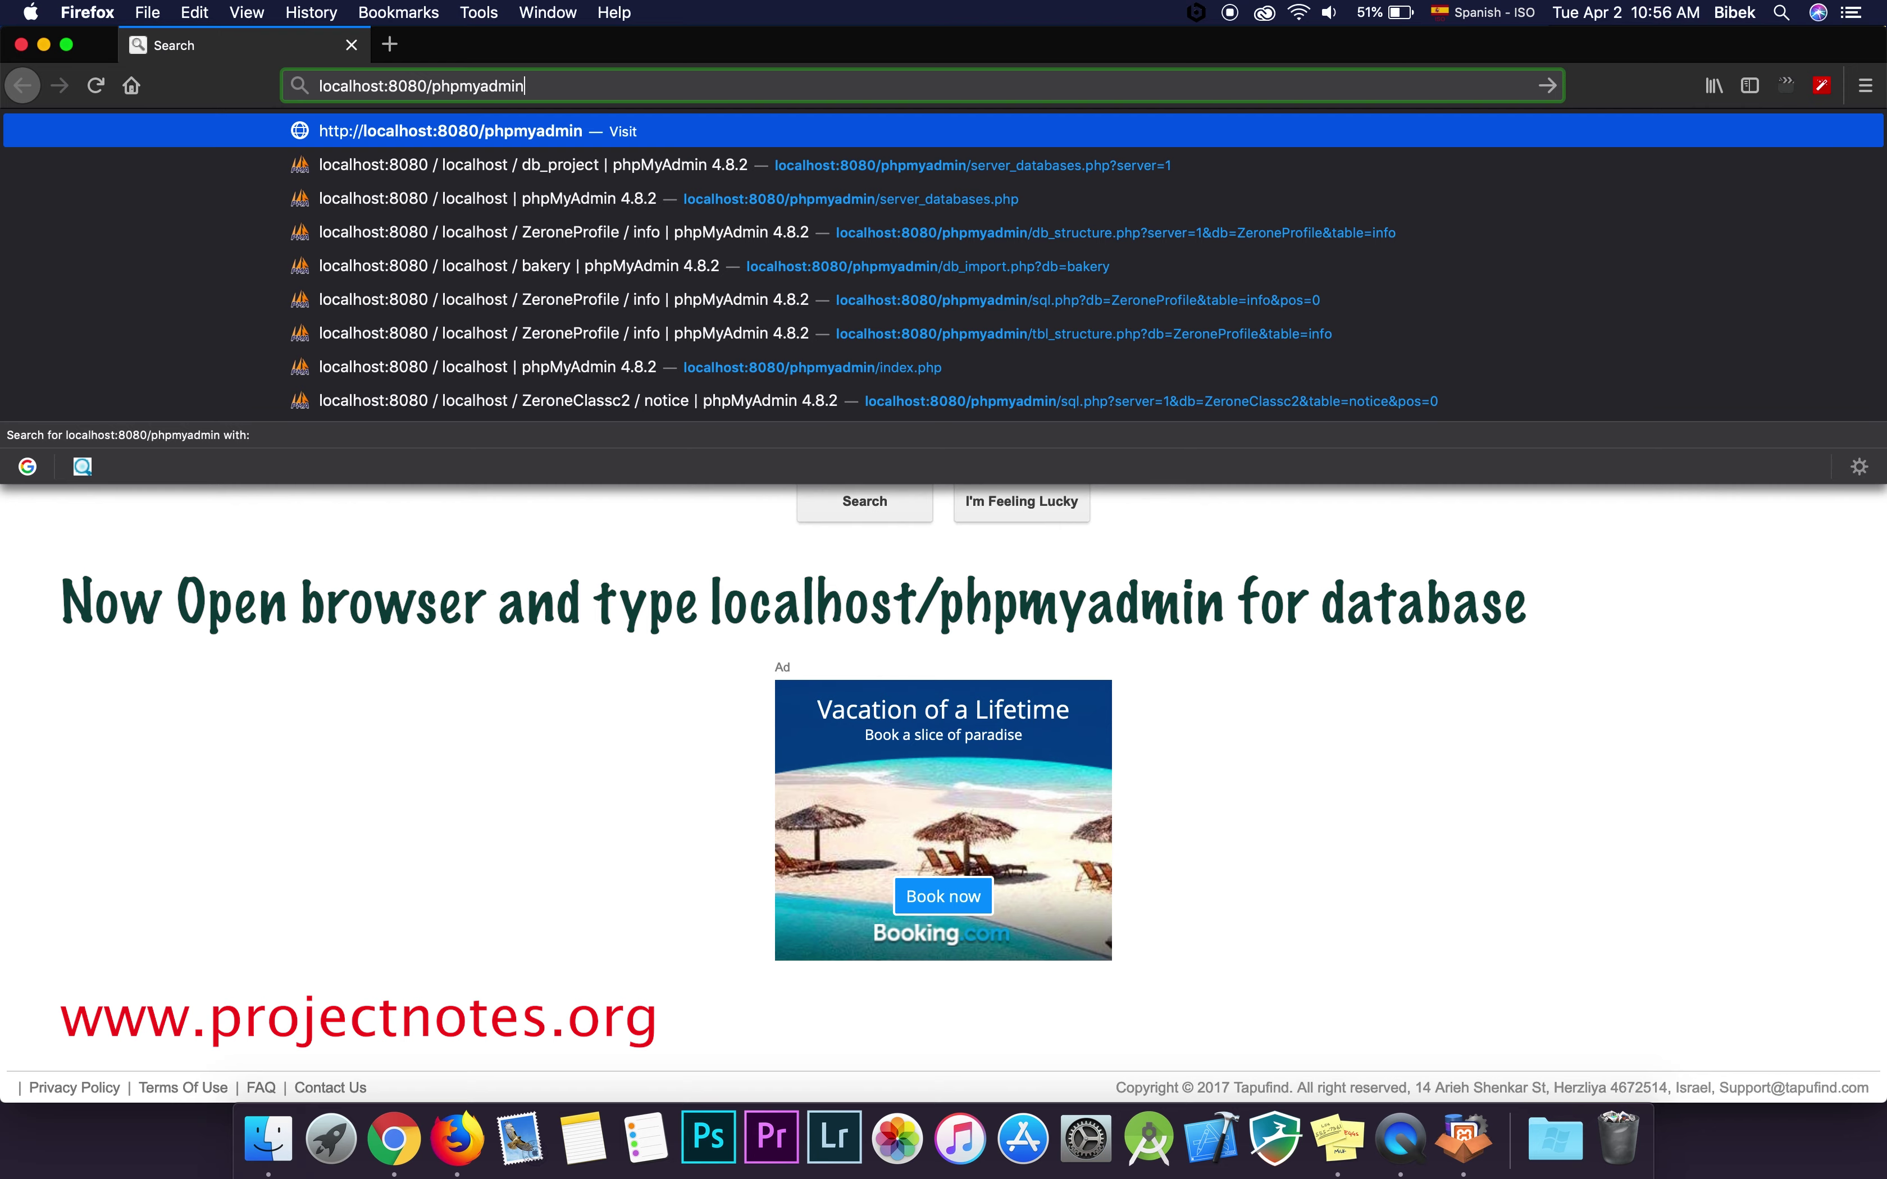
key("Return")
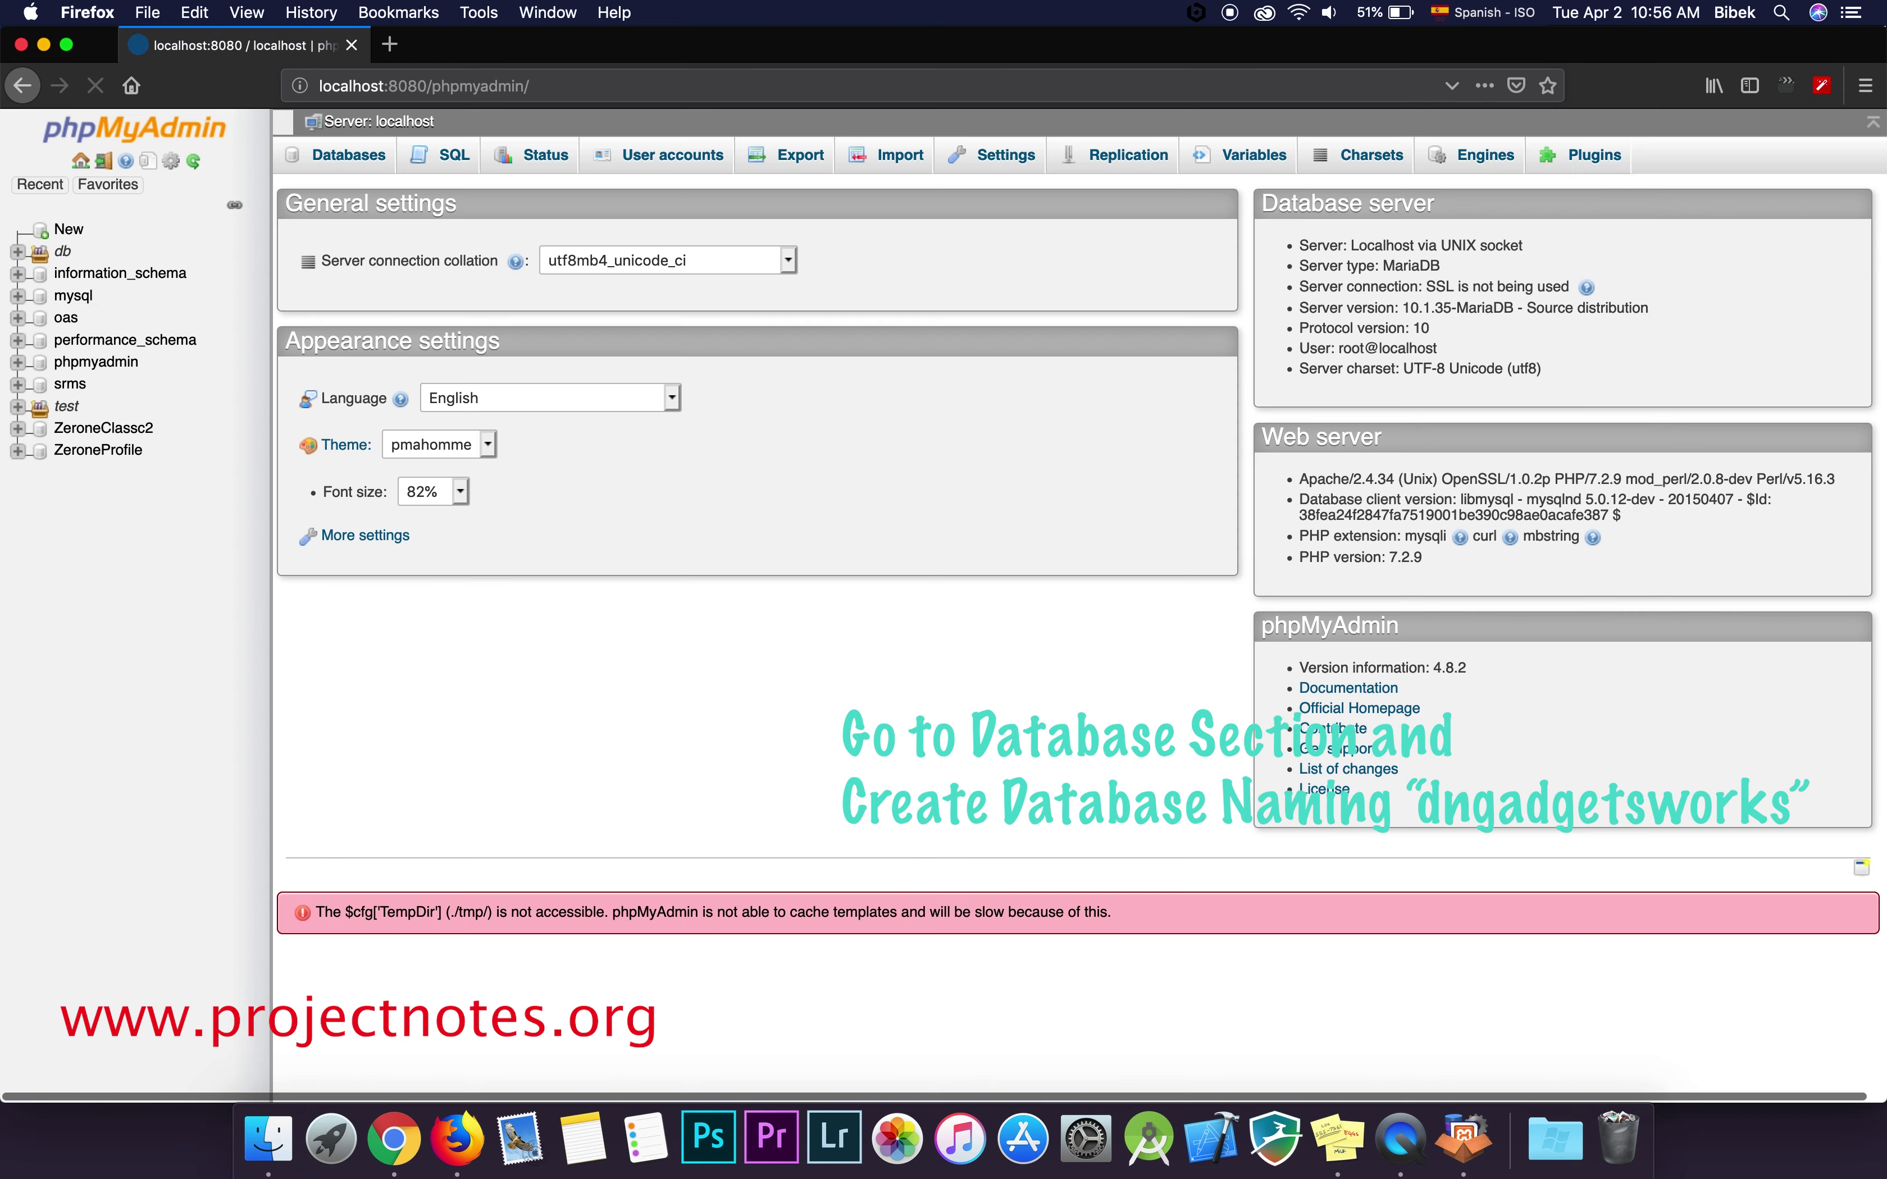
Create a database named dngadgetsworks, taking the name from the sticky note and using the latin1_swedish_ci collation.
left_click(368, 160)
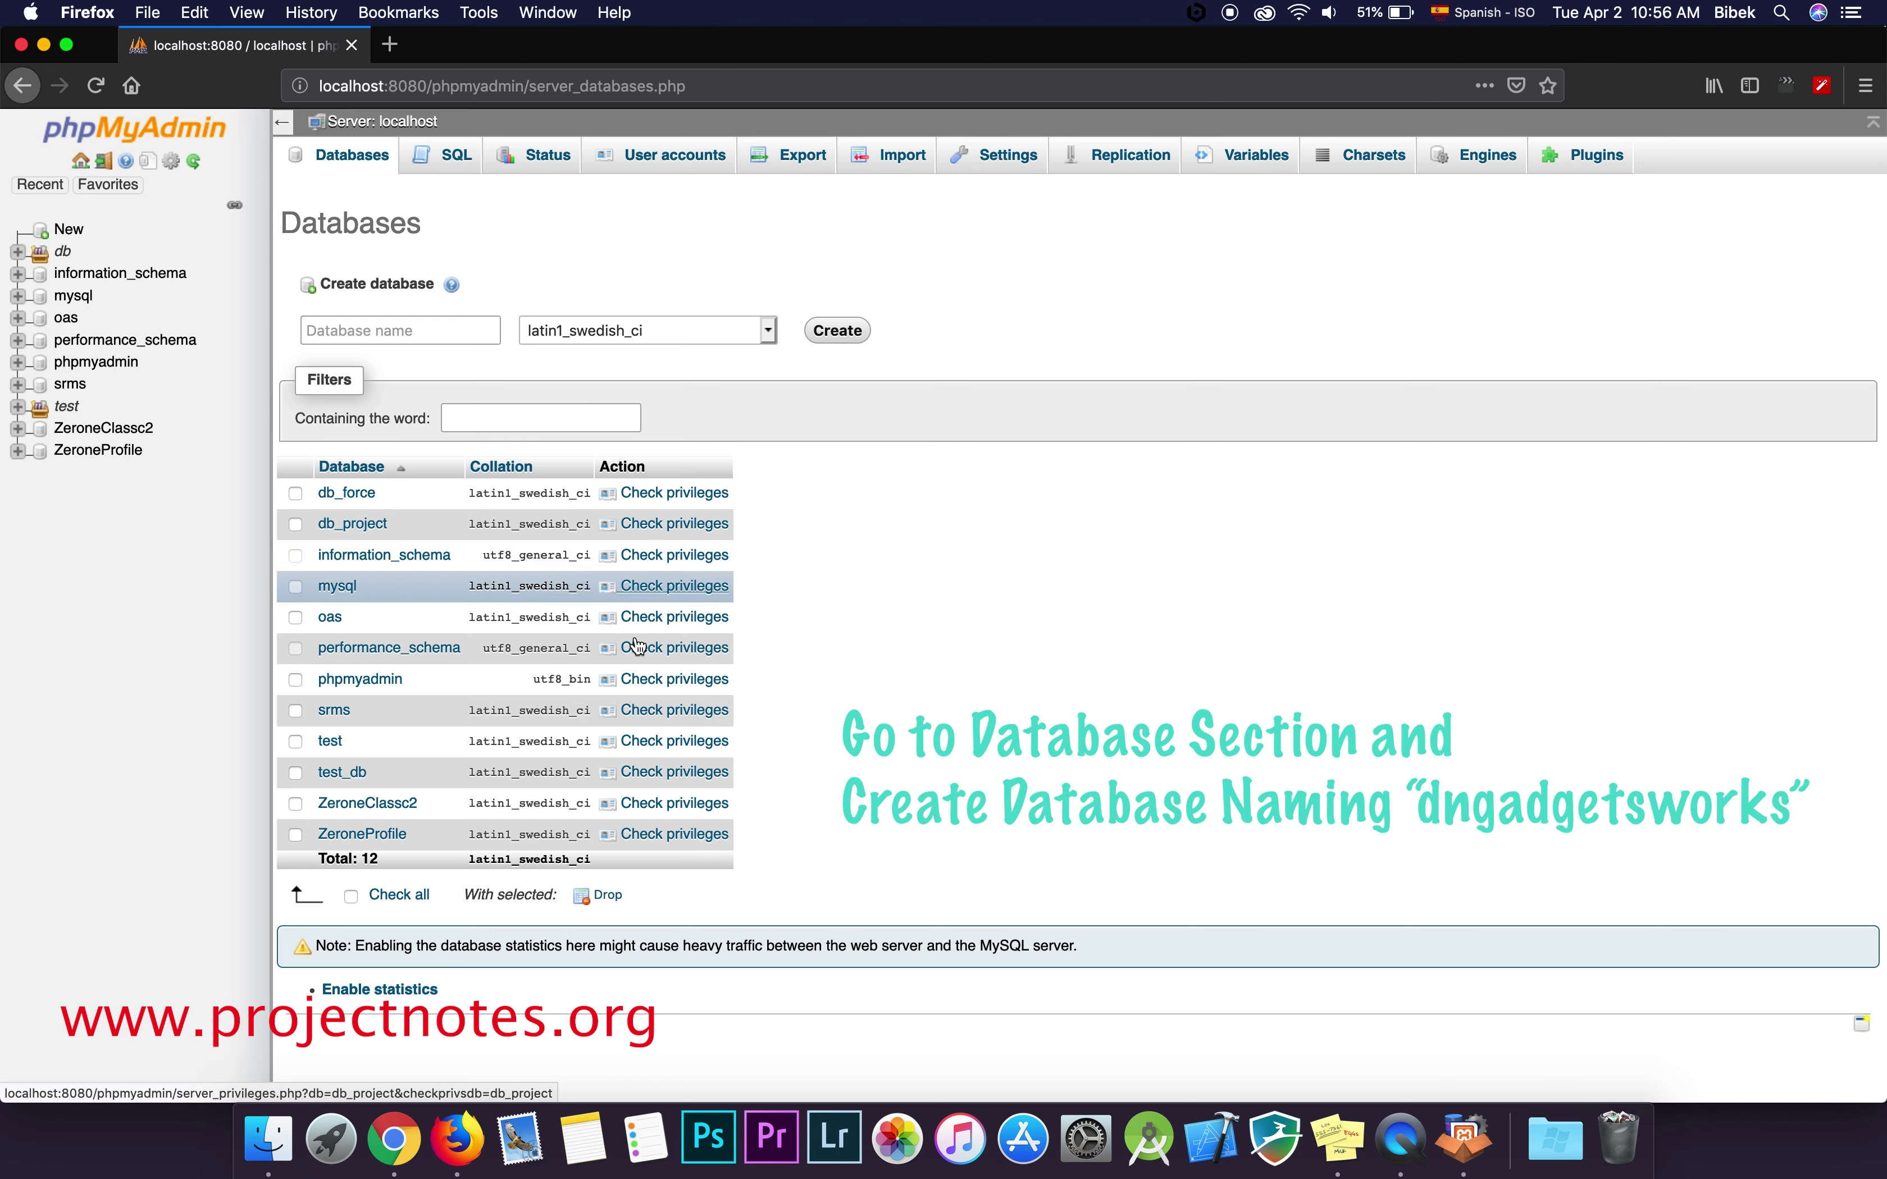
left_click(1337, 1140)
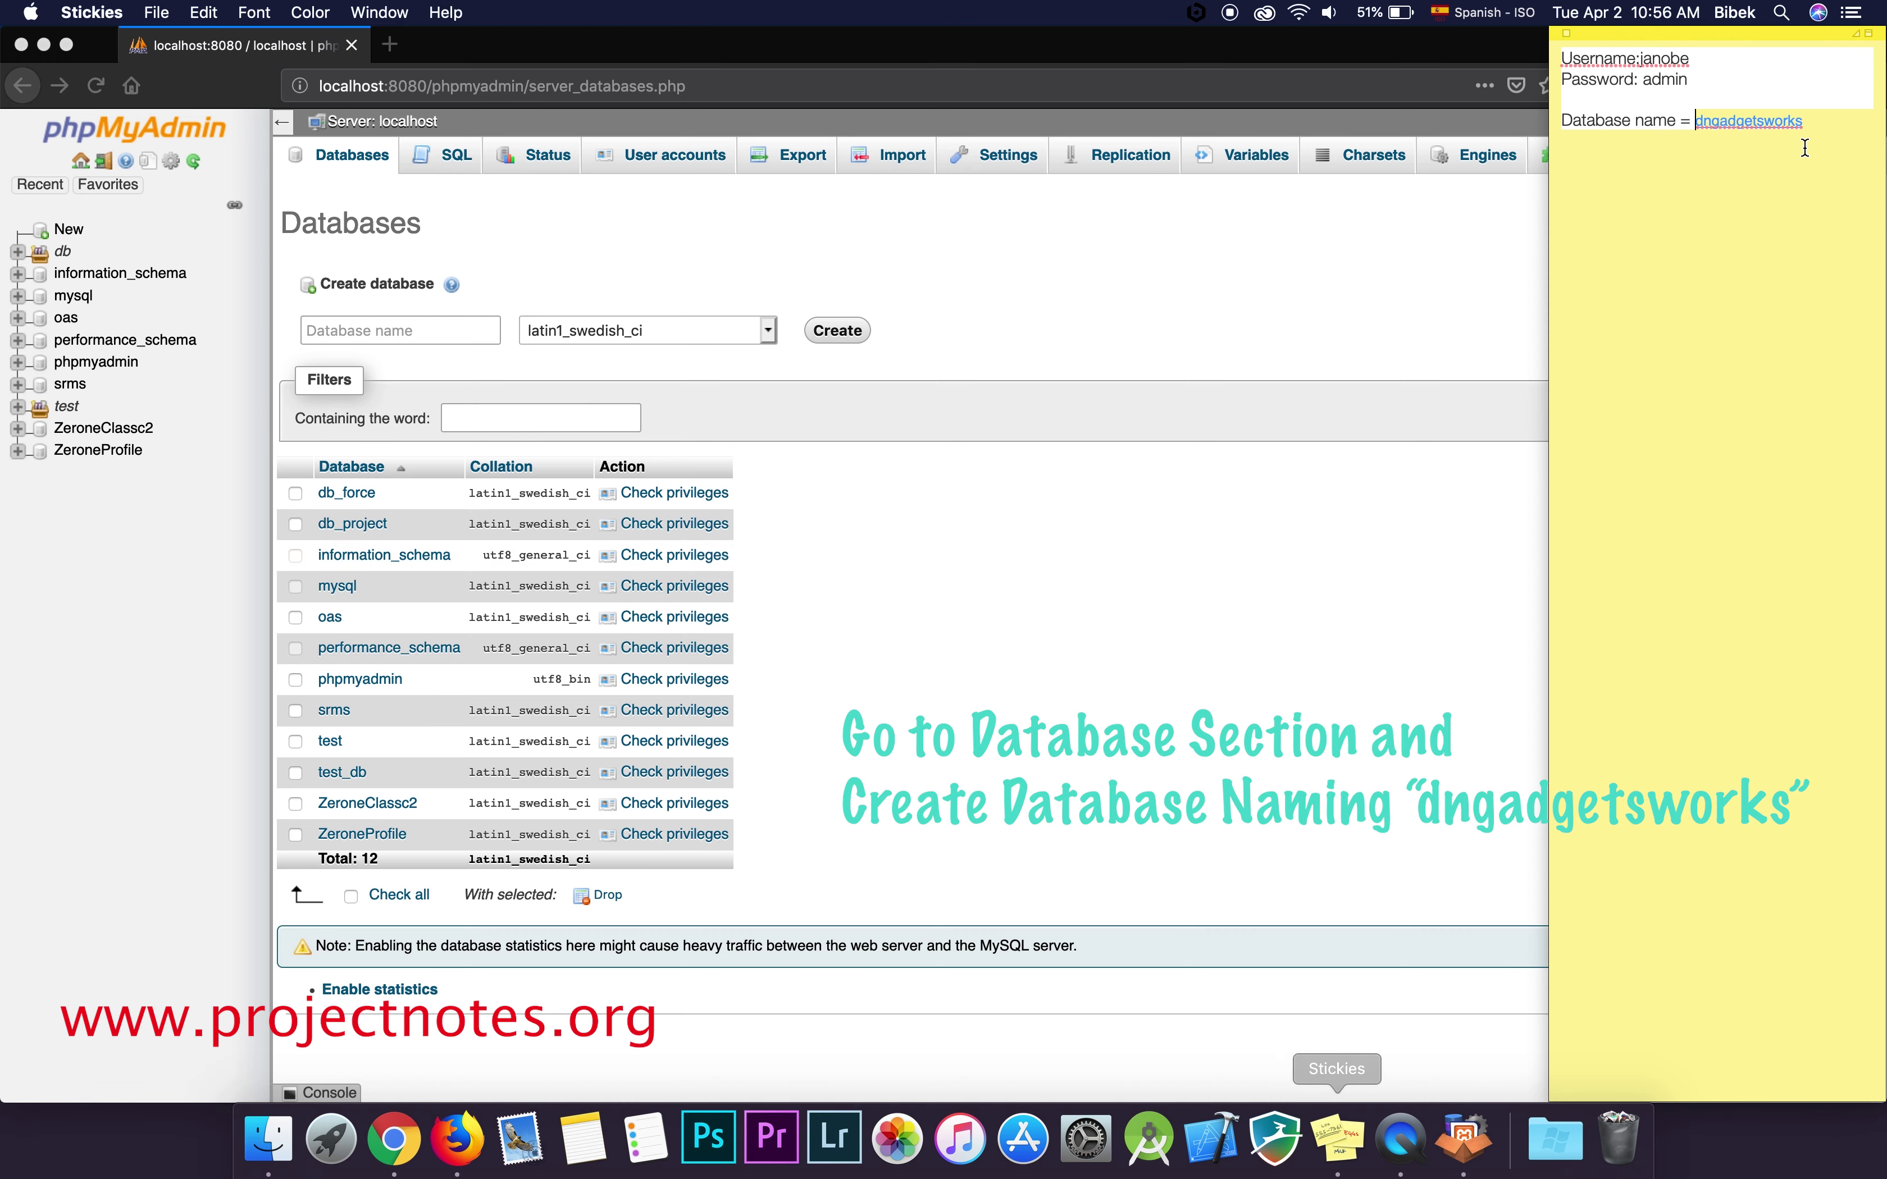
left_click_drag(1831, 119, 1704, 127)
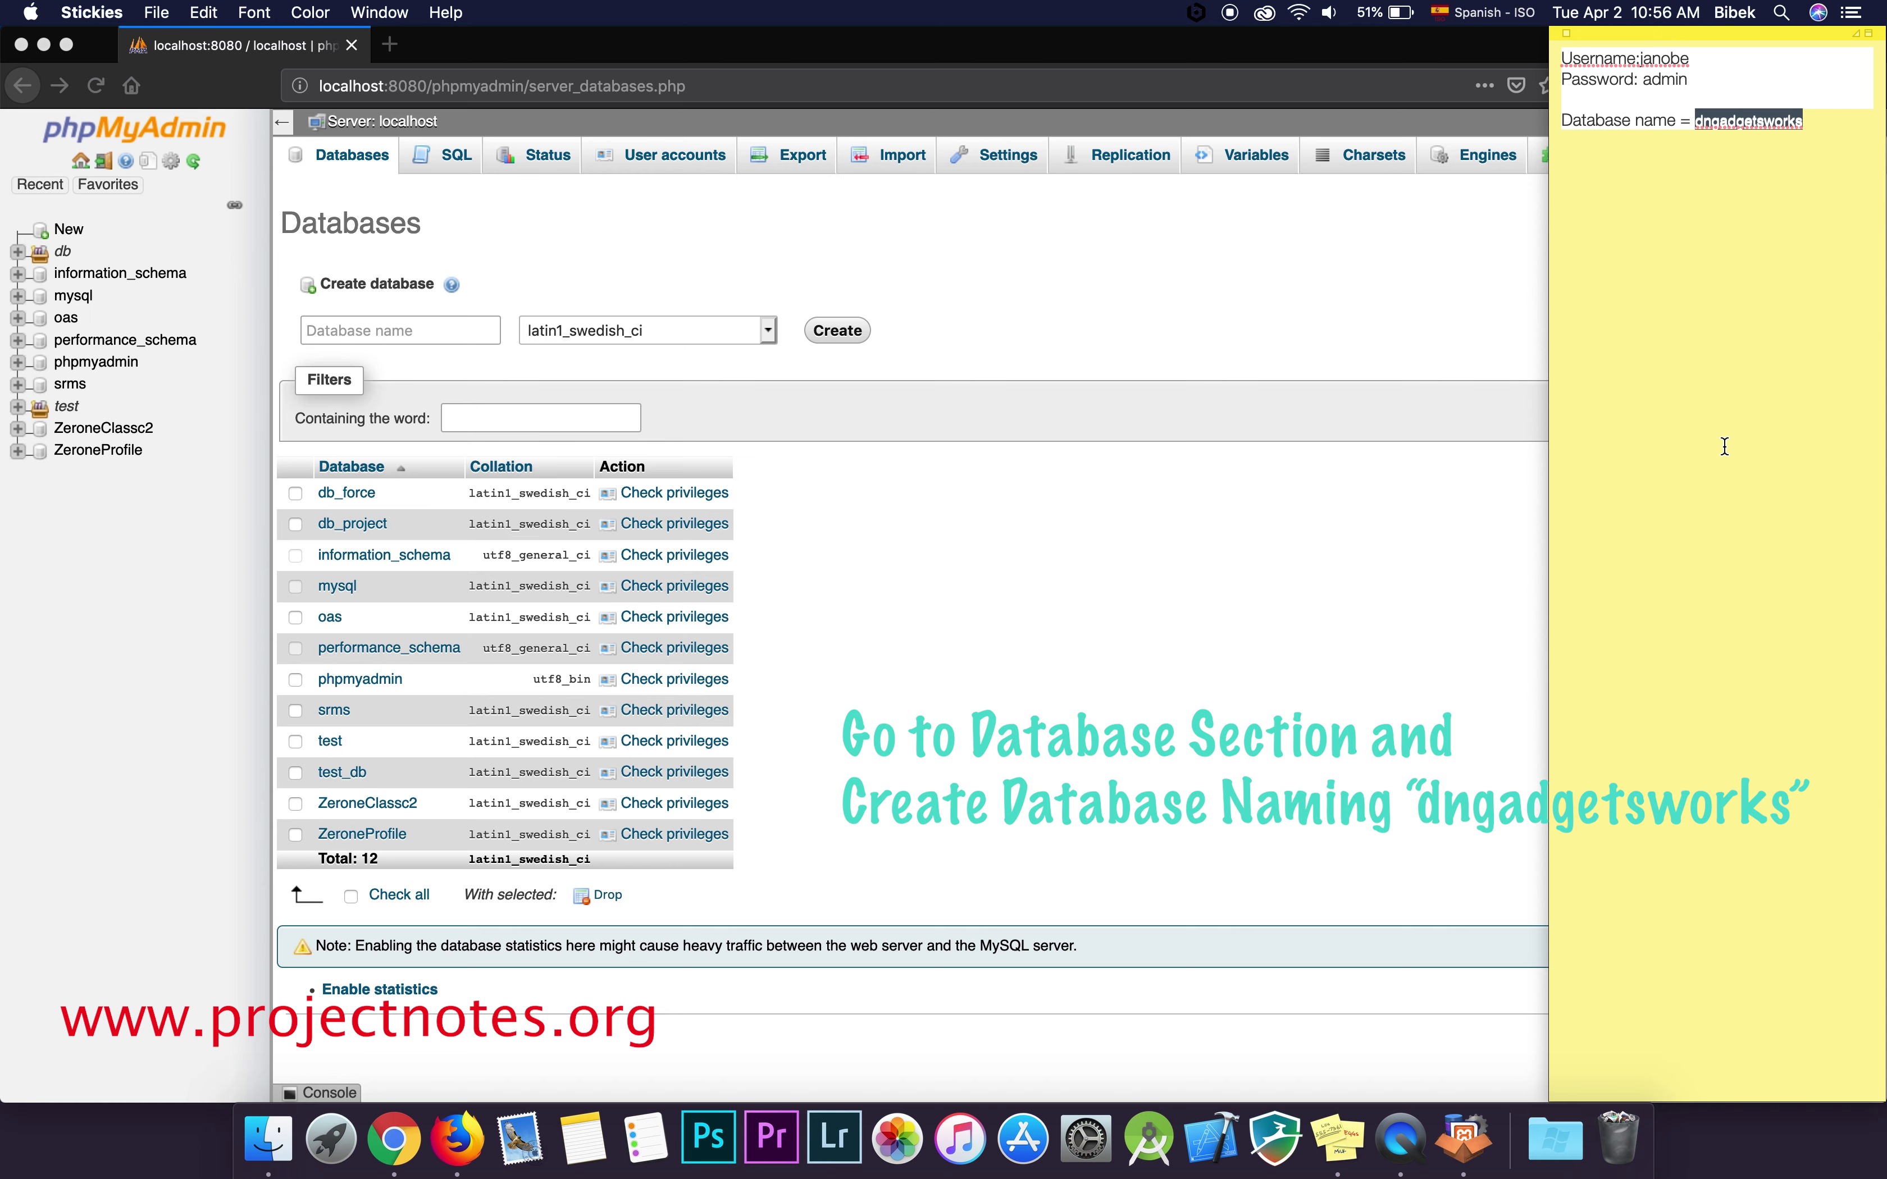
left_click(468, 325)
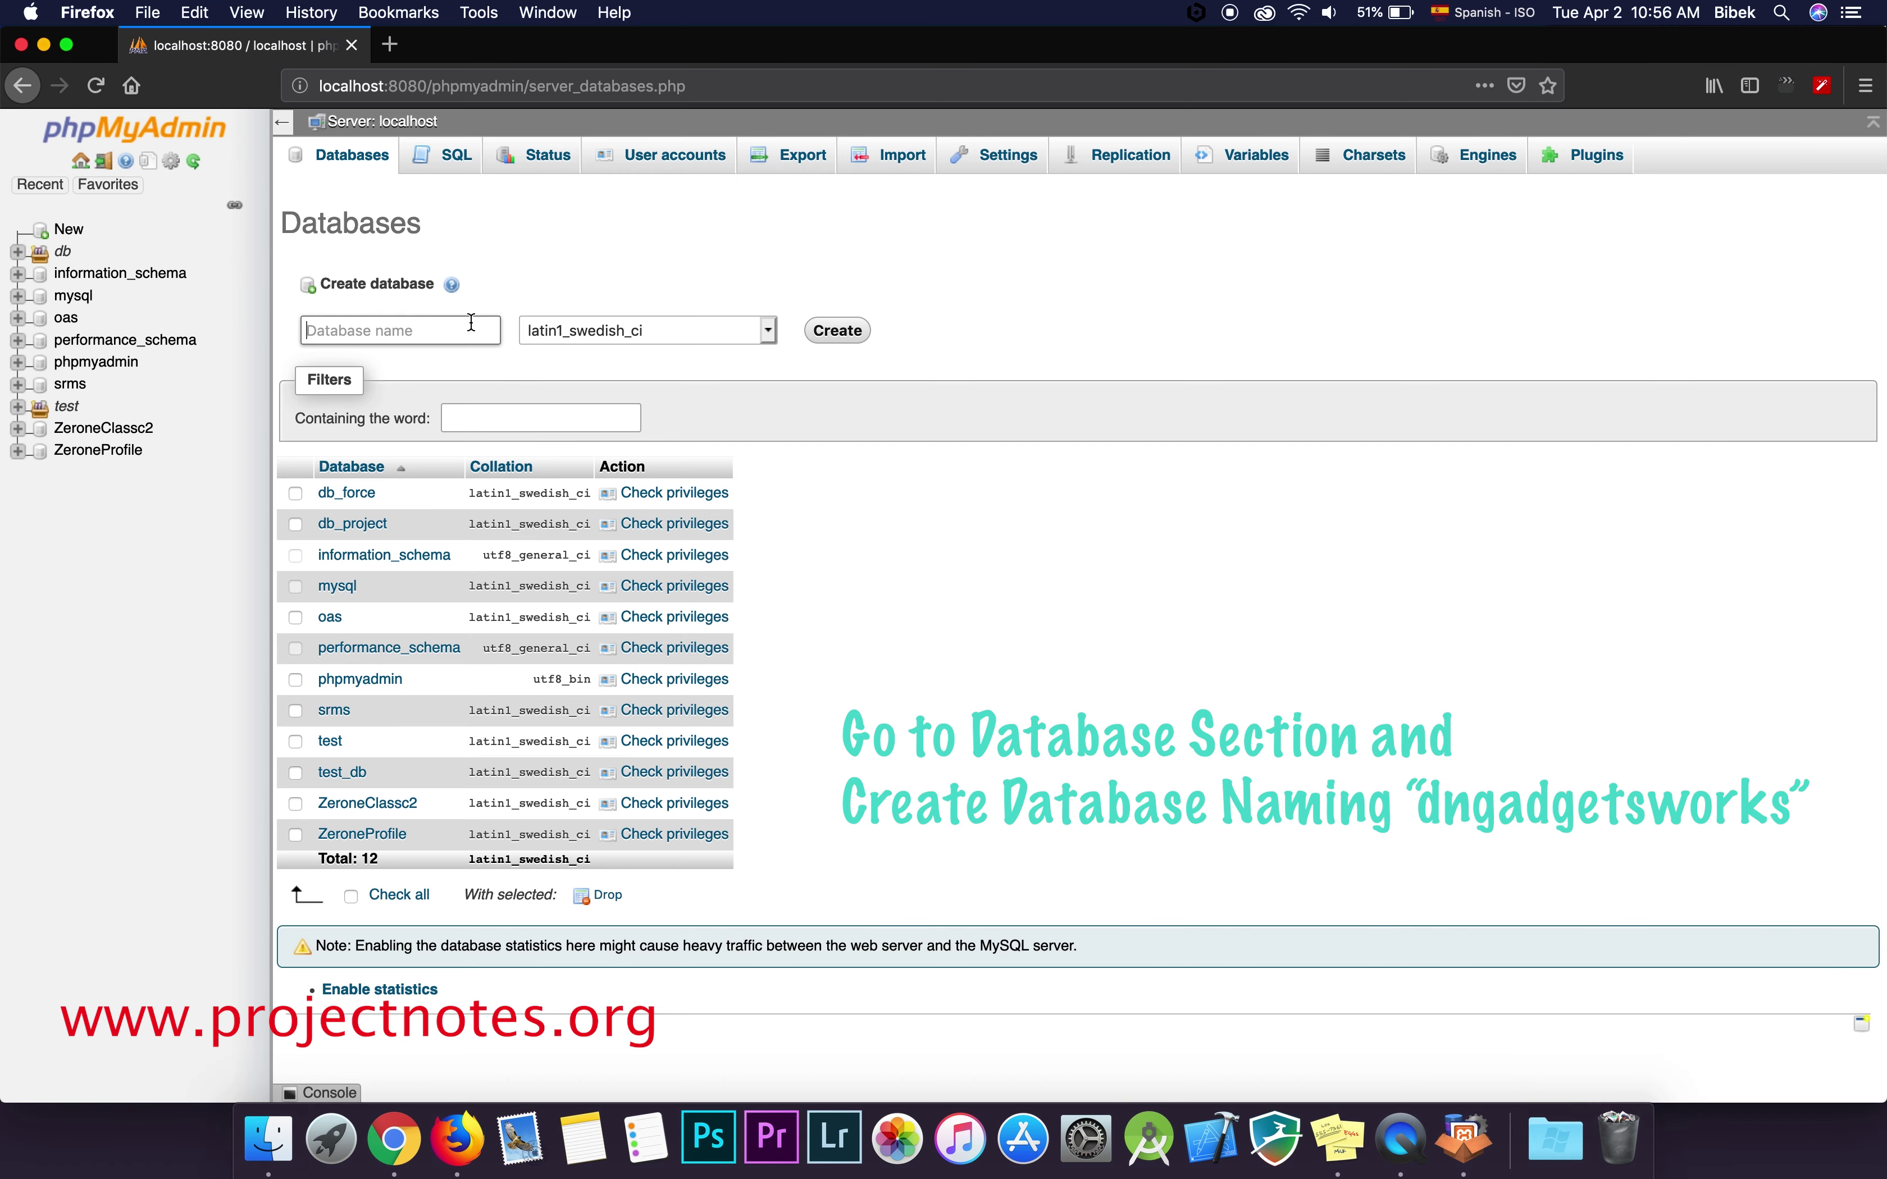
key("super+v")
left_click(815, 333)
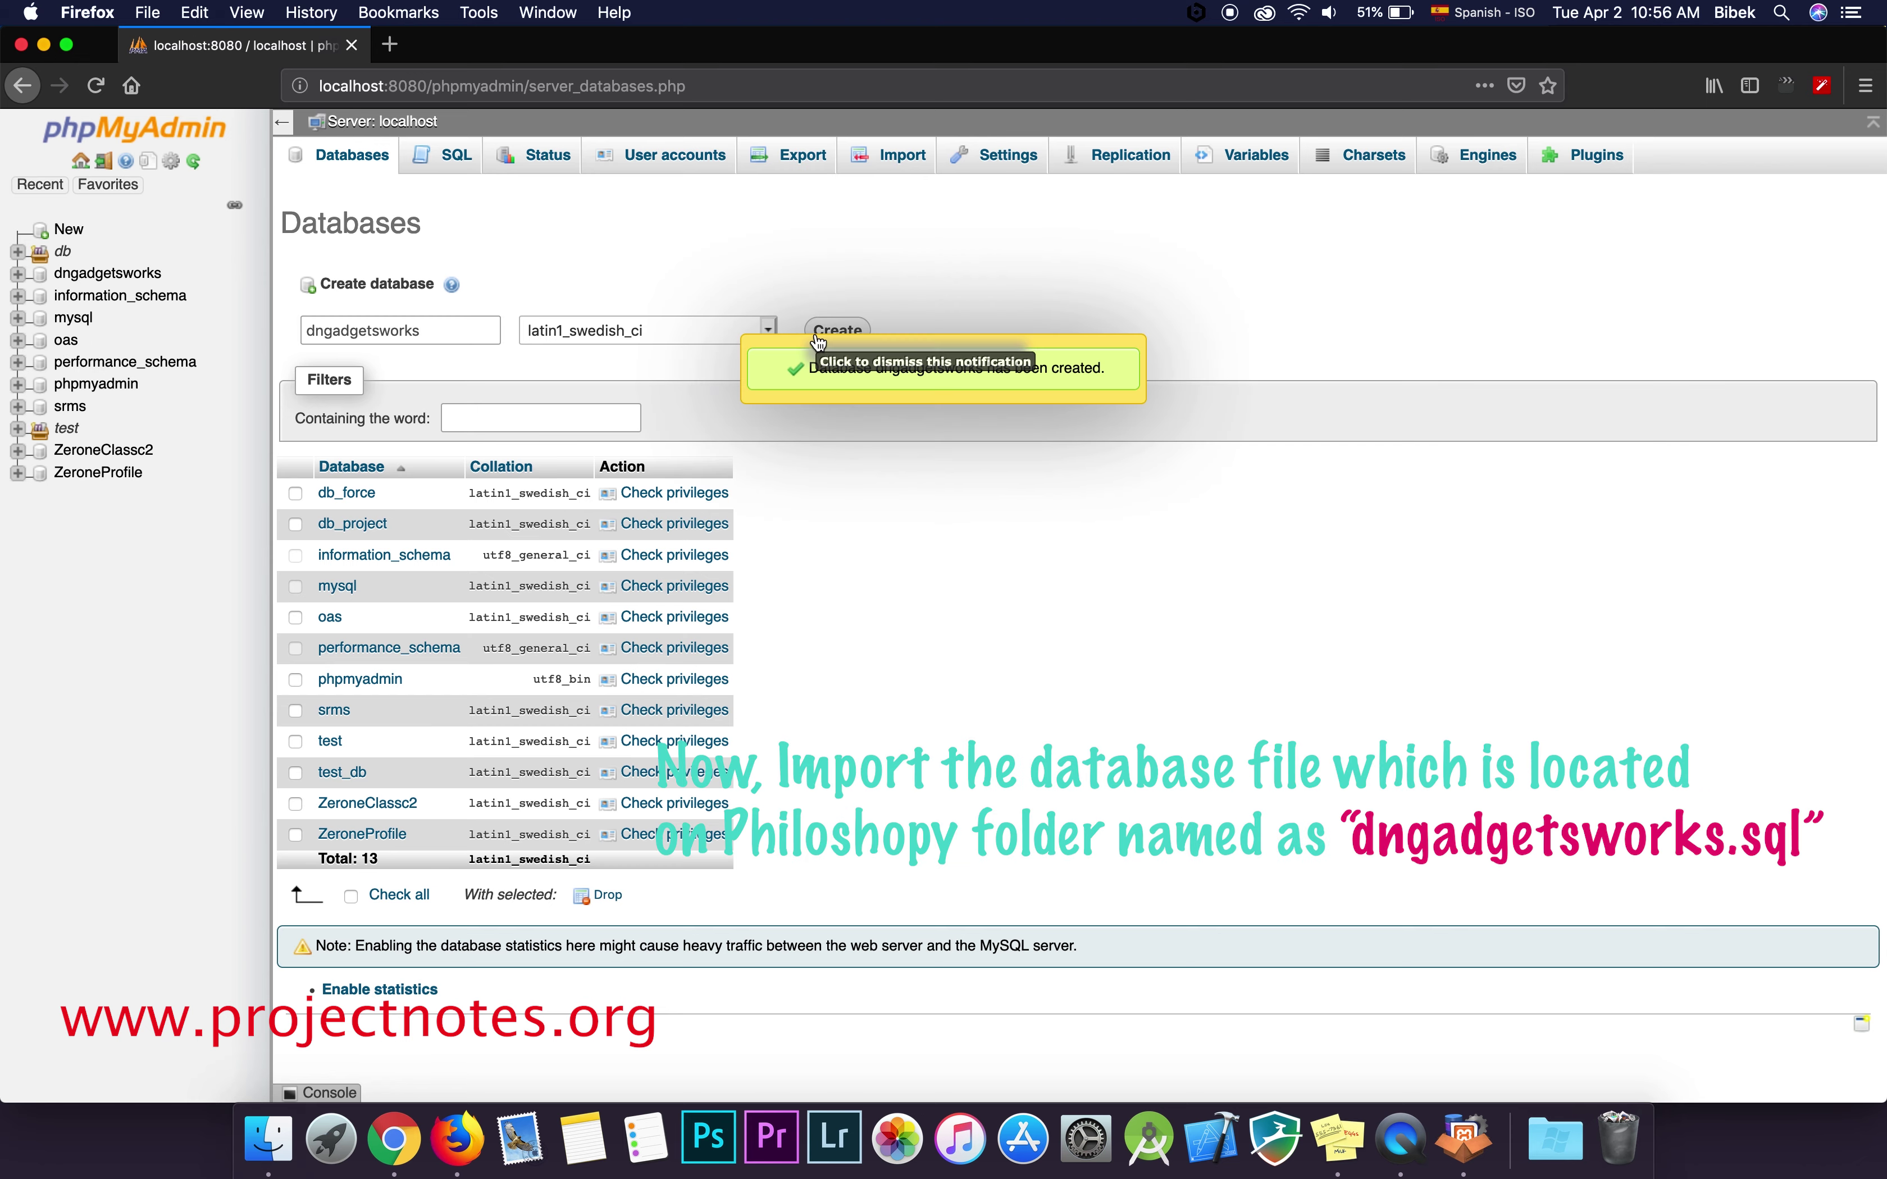
Import dngadgetsworks.sql from the philosophy folder in lampp's htdocs into the dngadgetsworks database, using the SQL format and utf-8 character set.
left_click(815, 158)
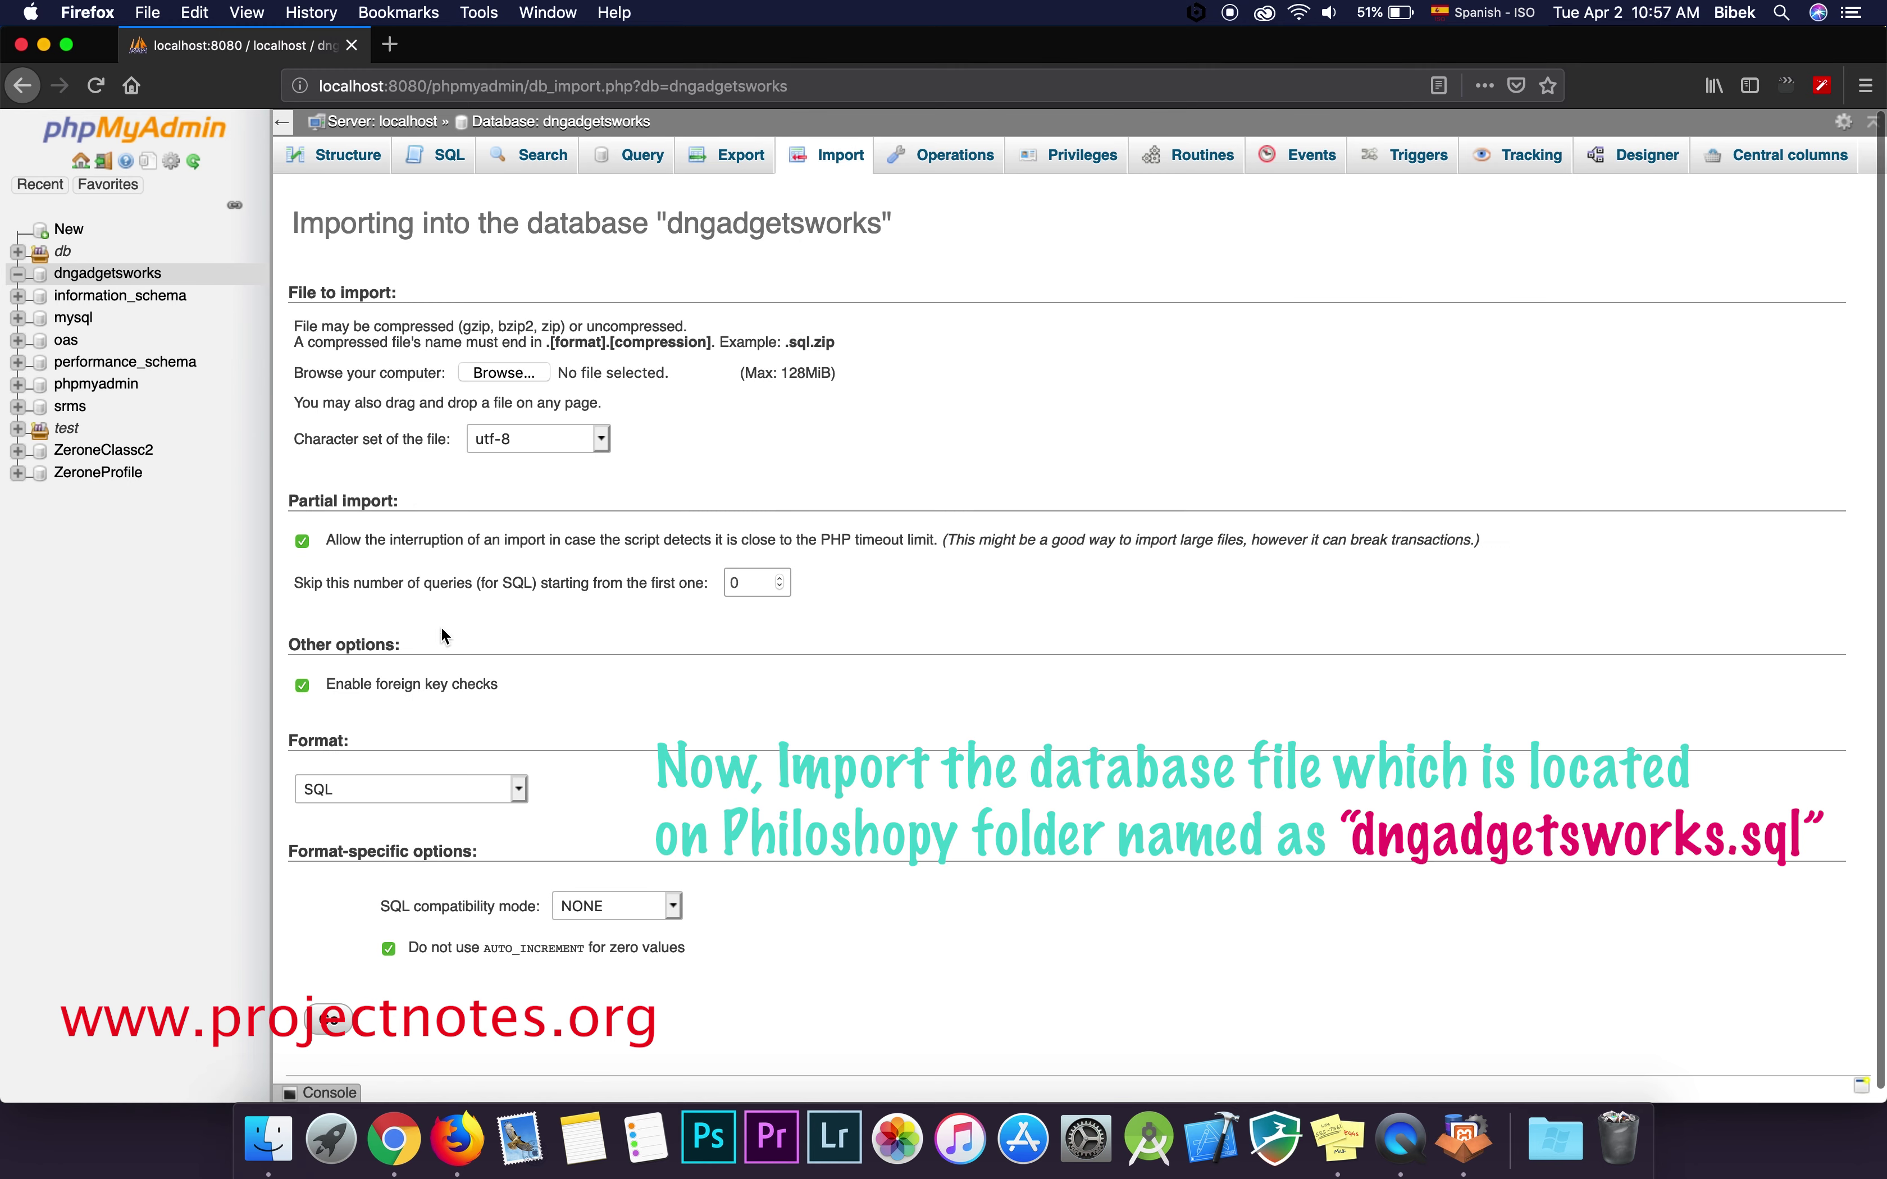
left_click(494, 376)
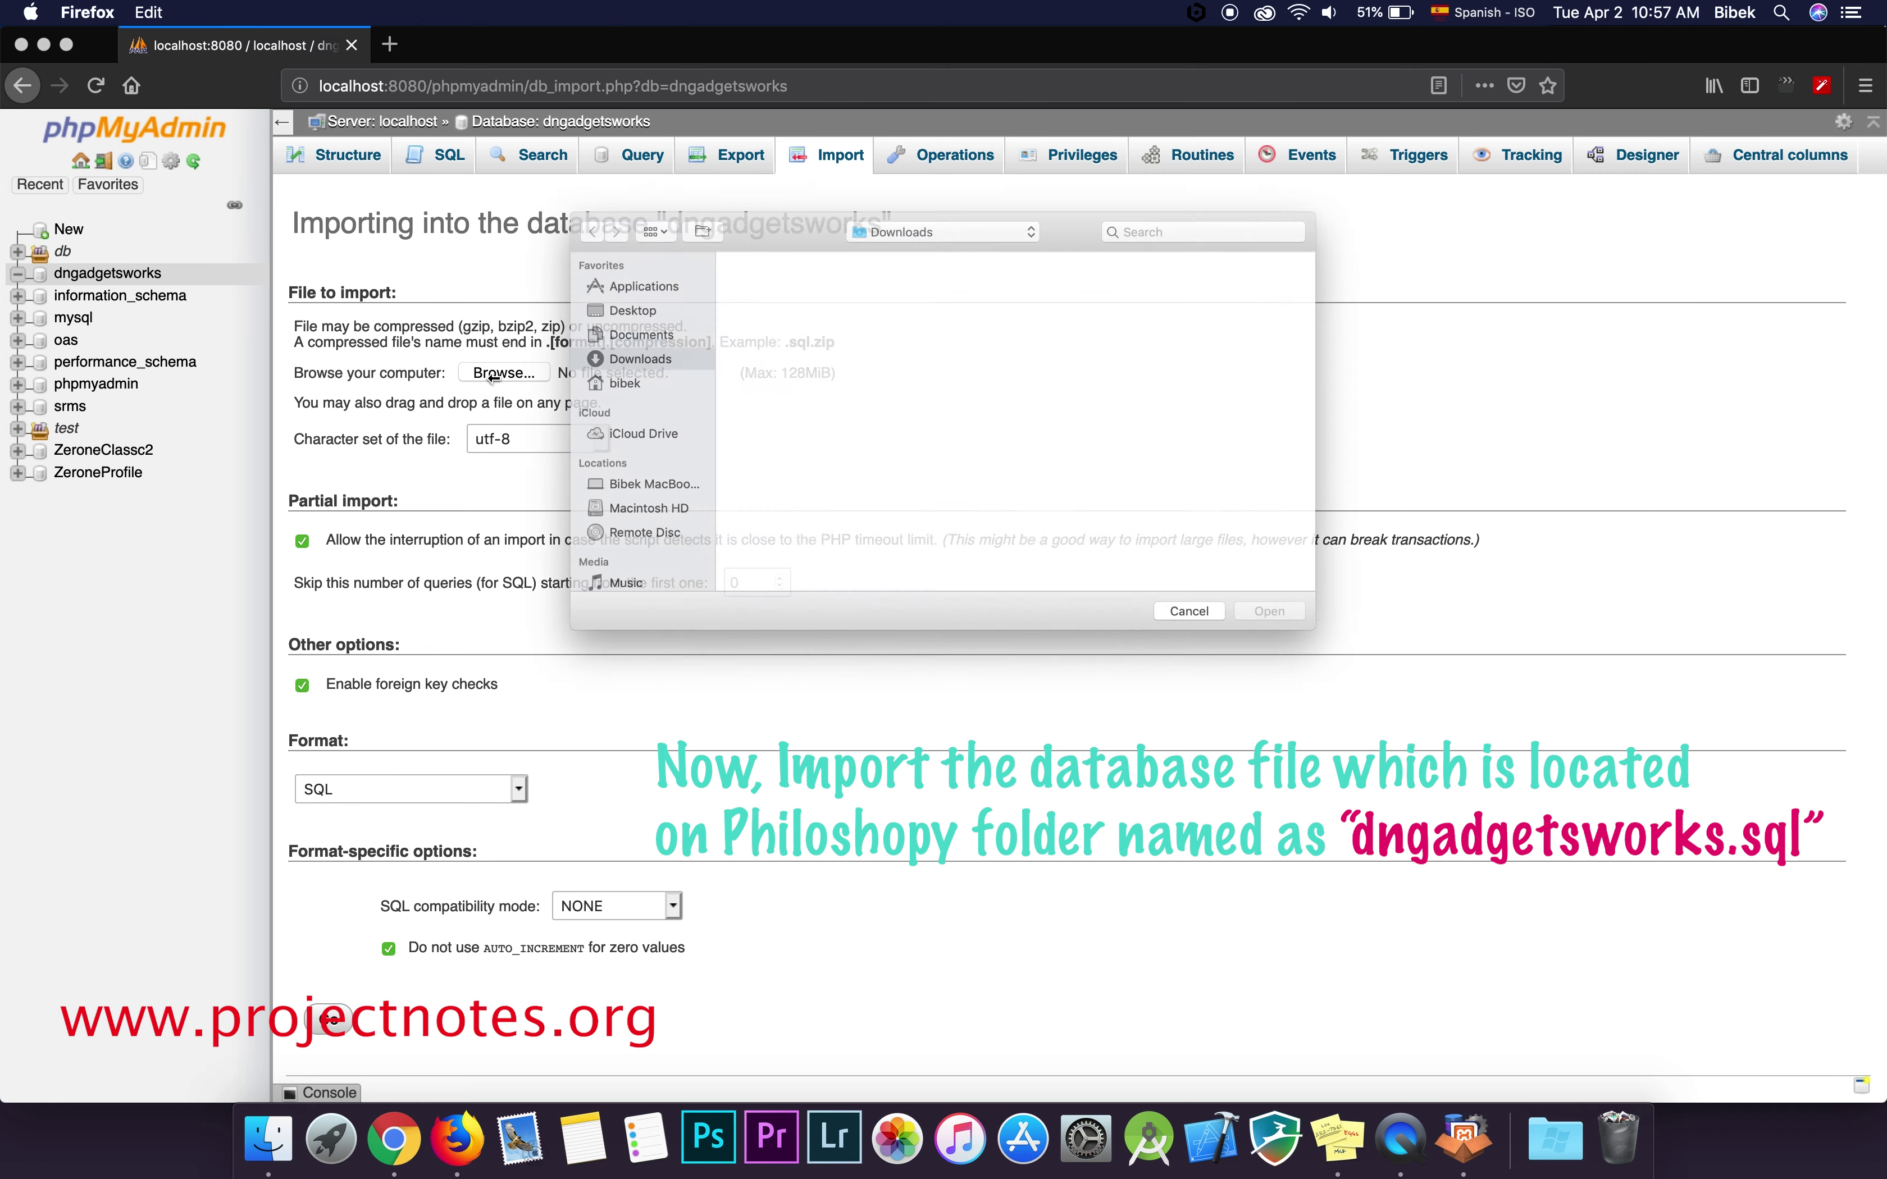
left_click(581, 586)
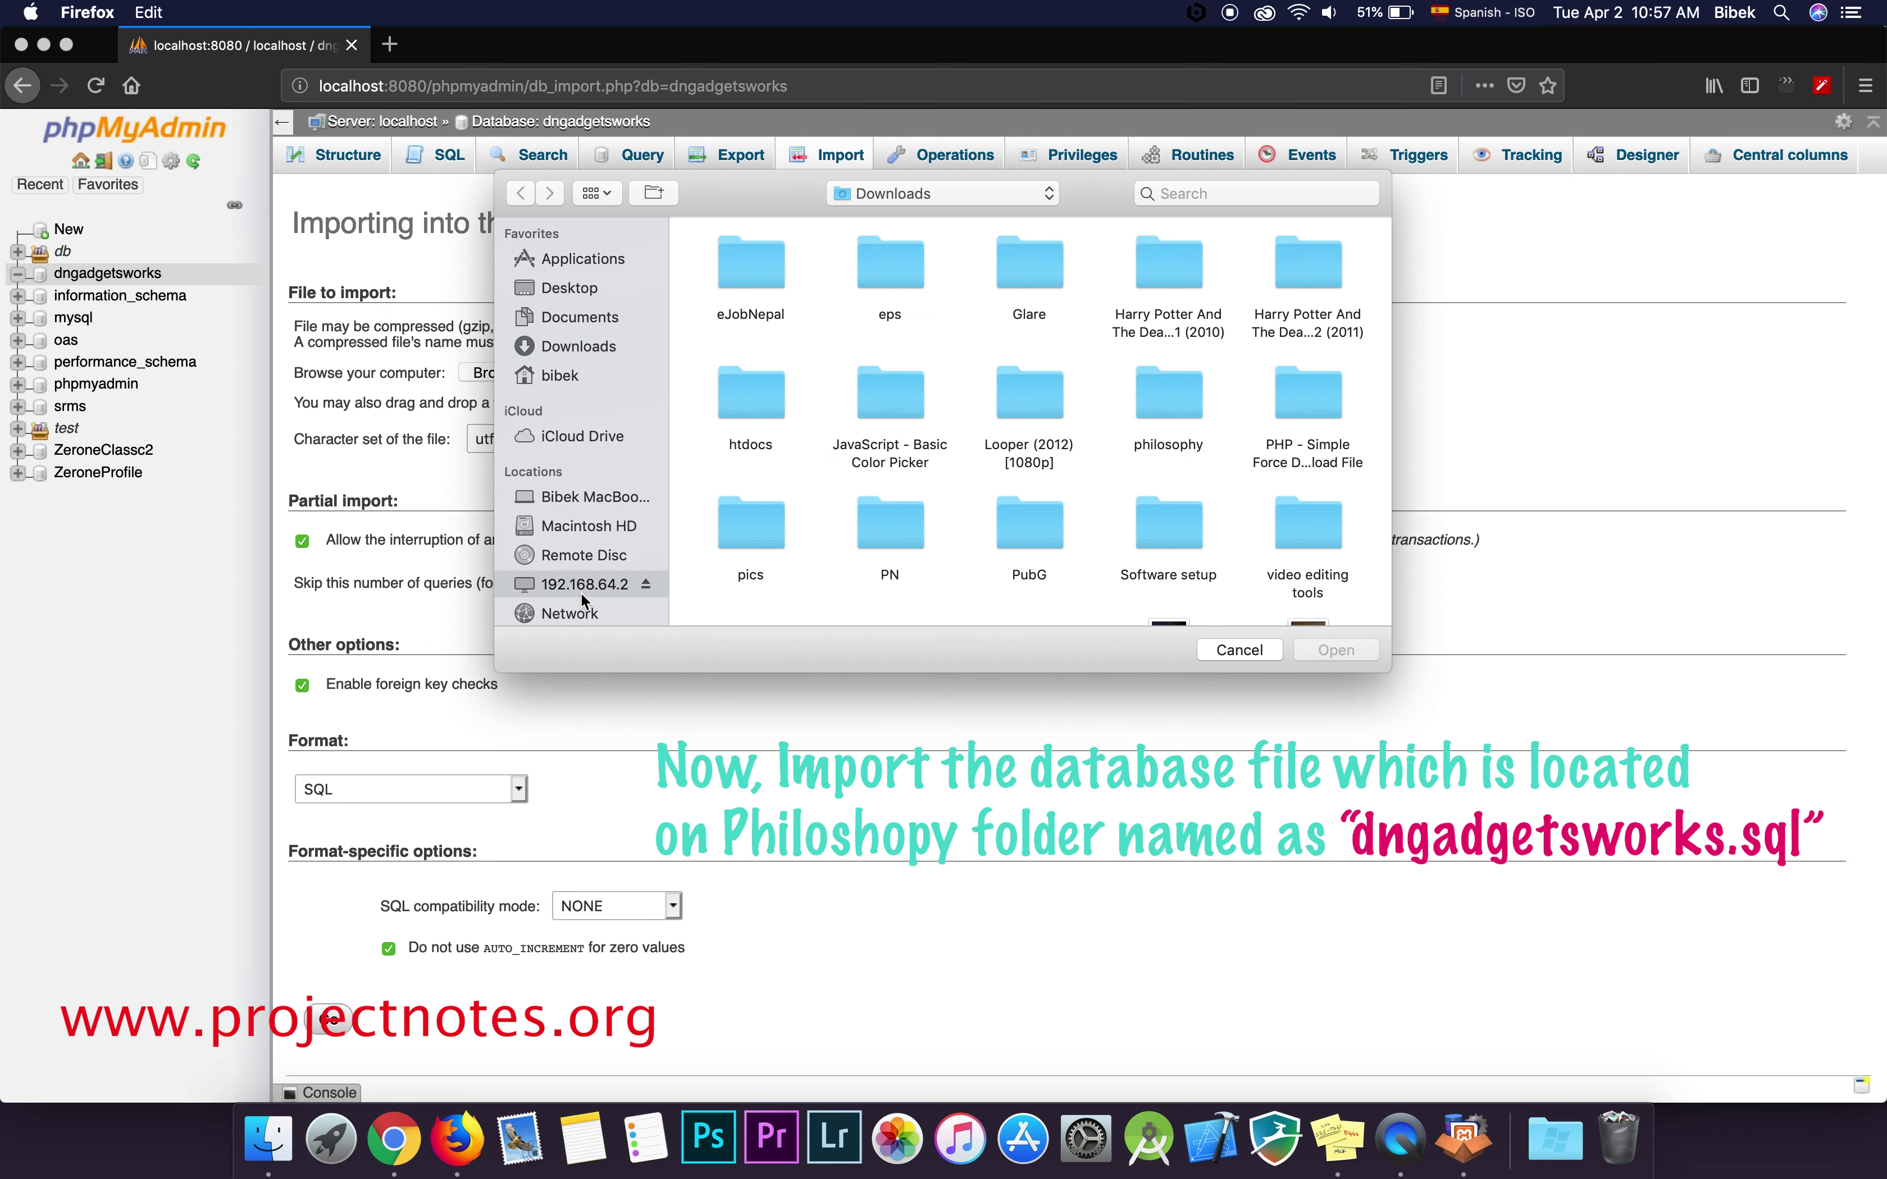
double_click(754, 292)
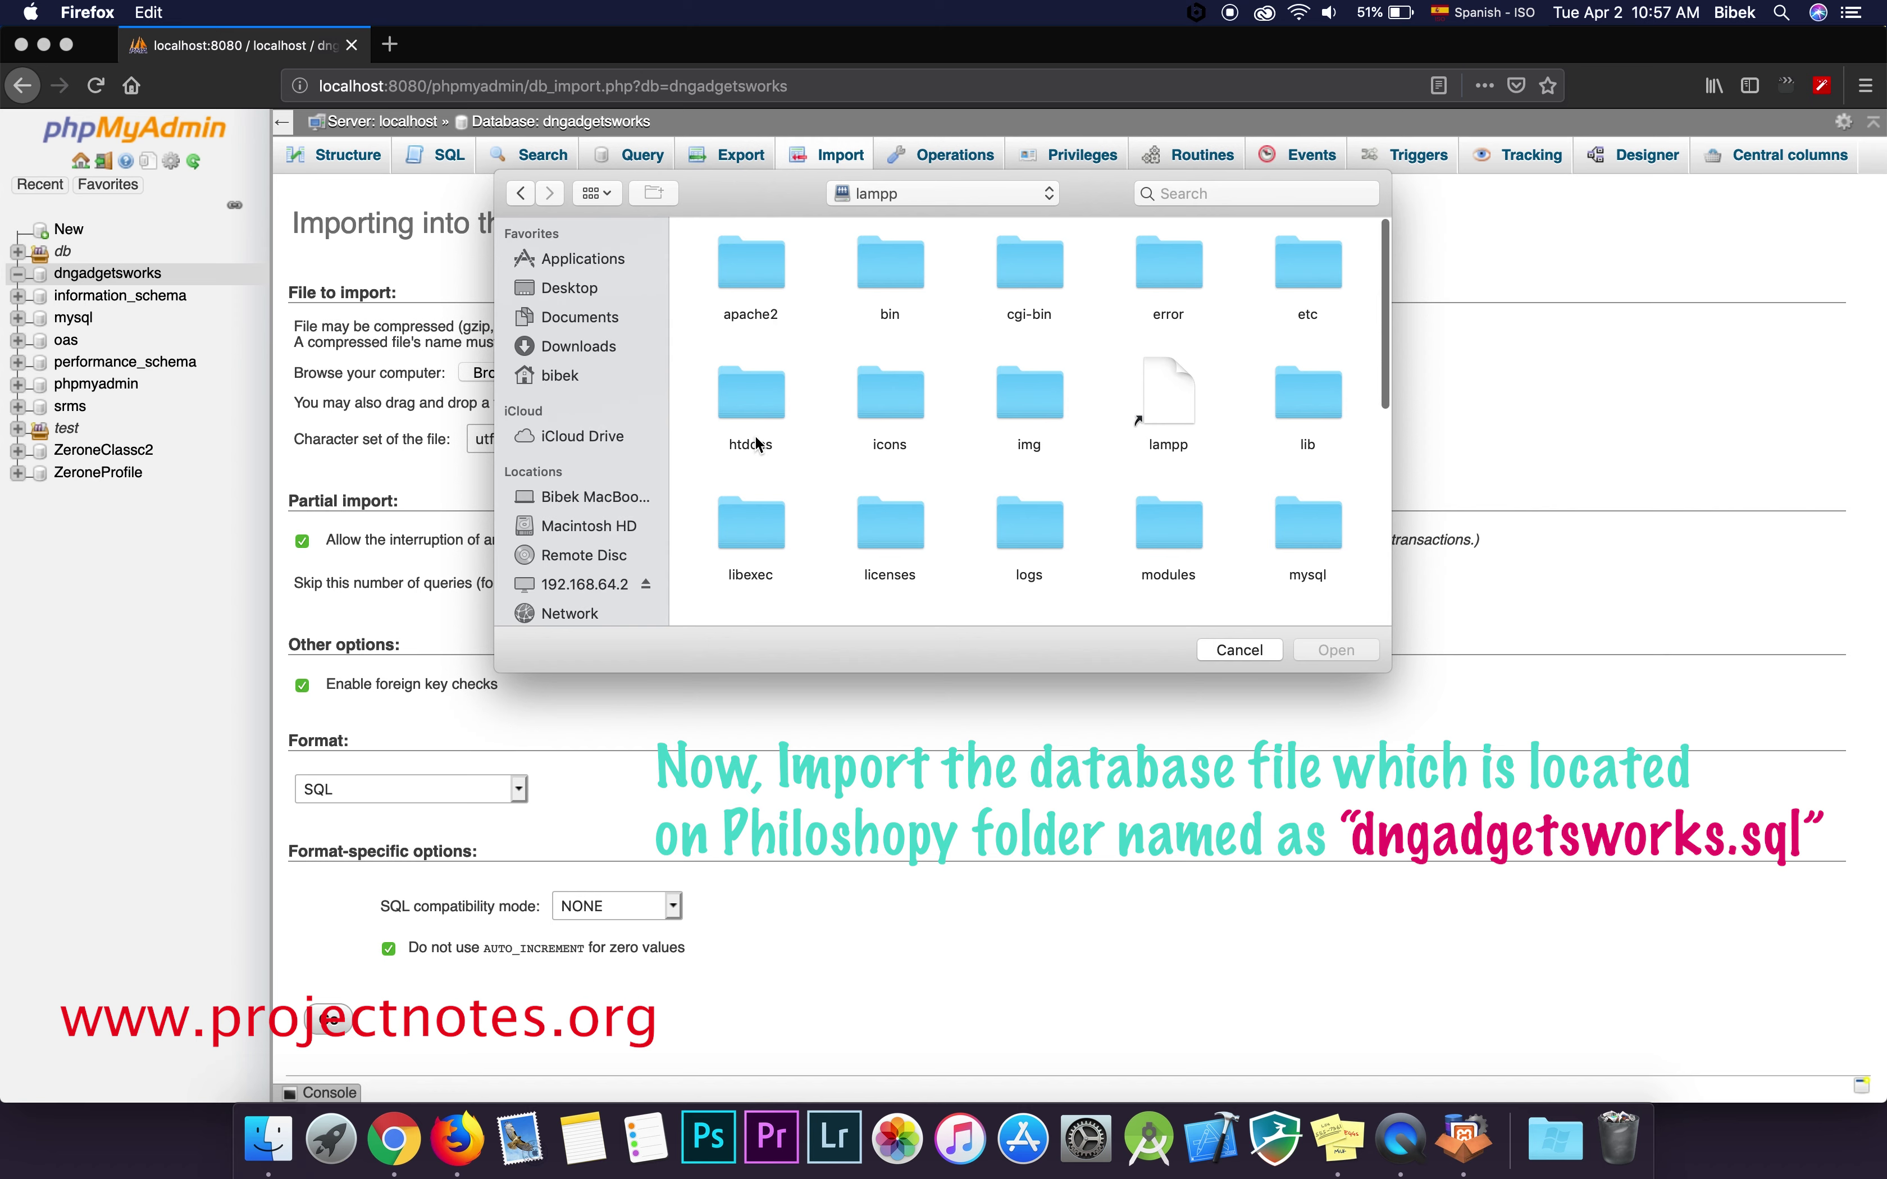
double_click(752, 398)
double_click(1175, 248)
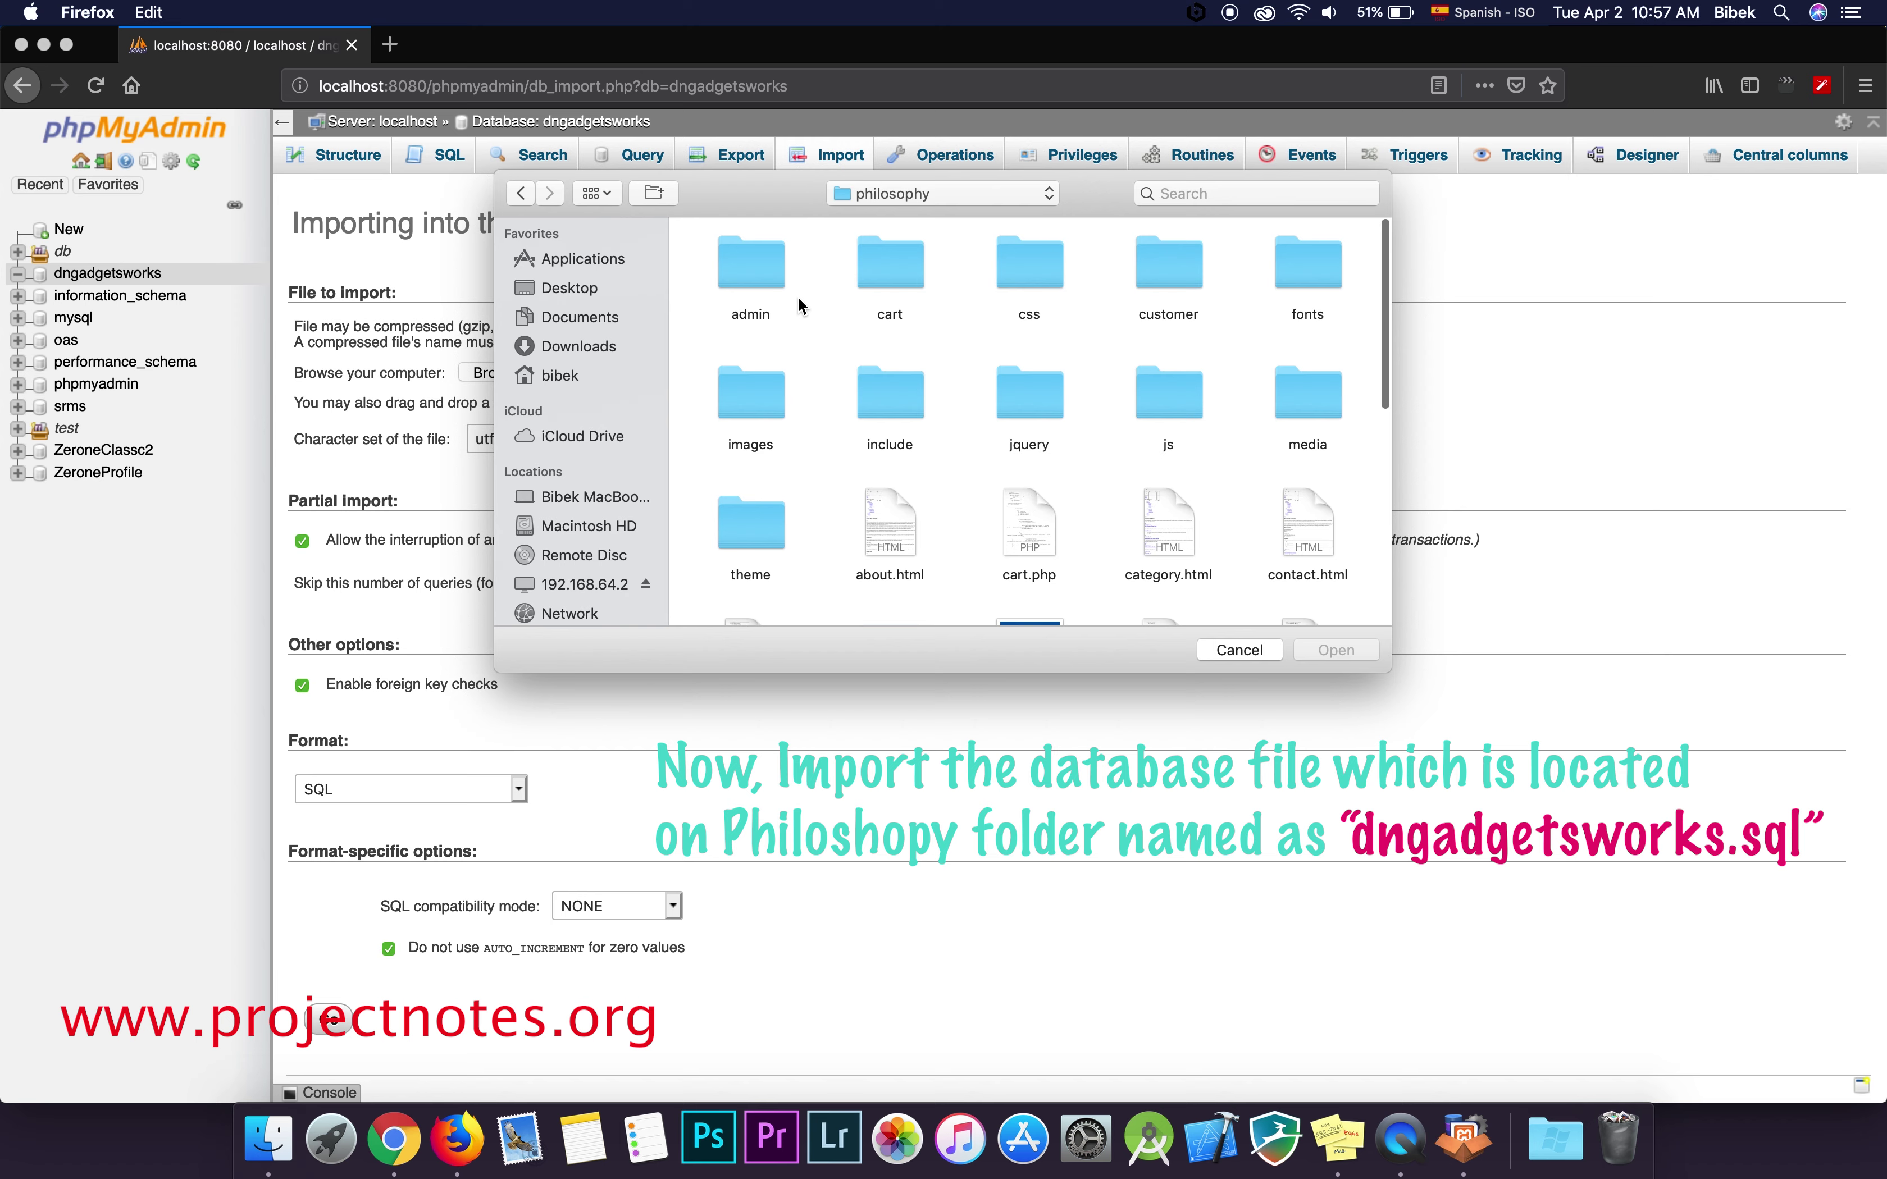
scroll(873, 445, "down", 3)
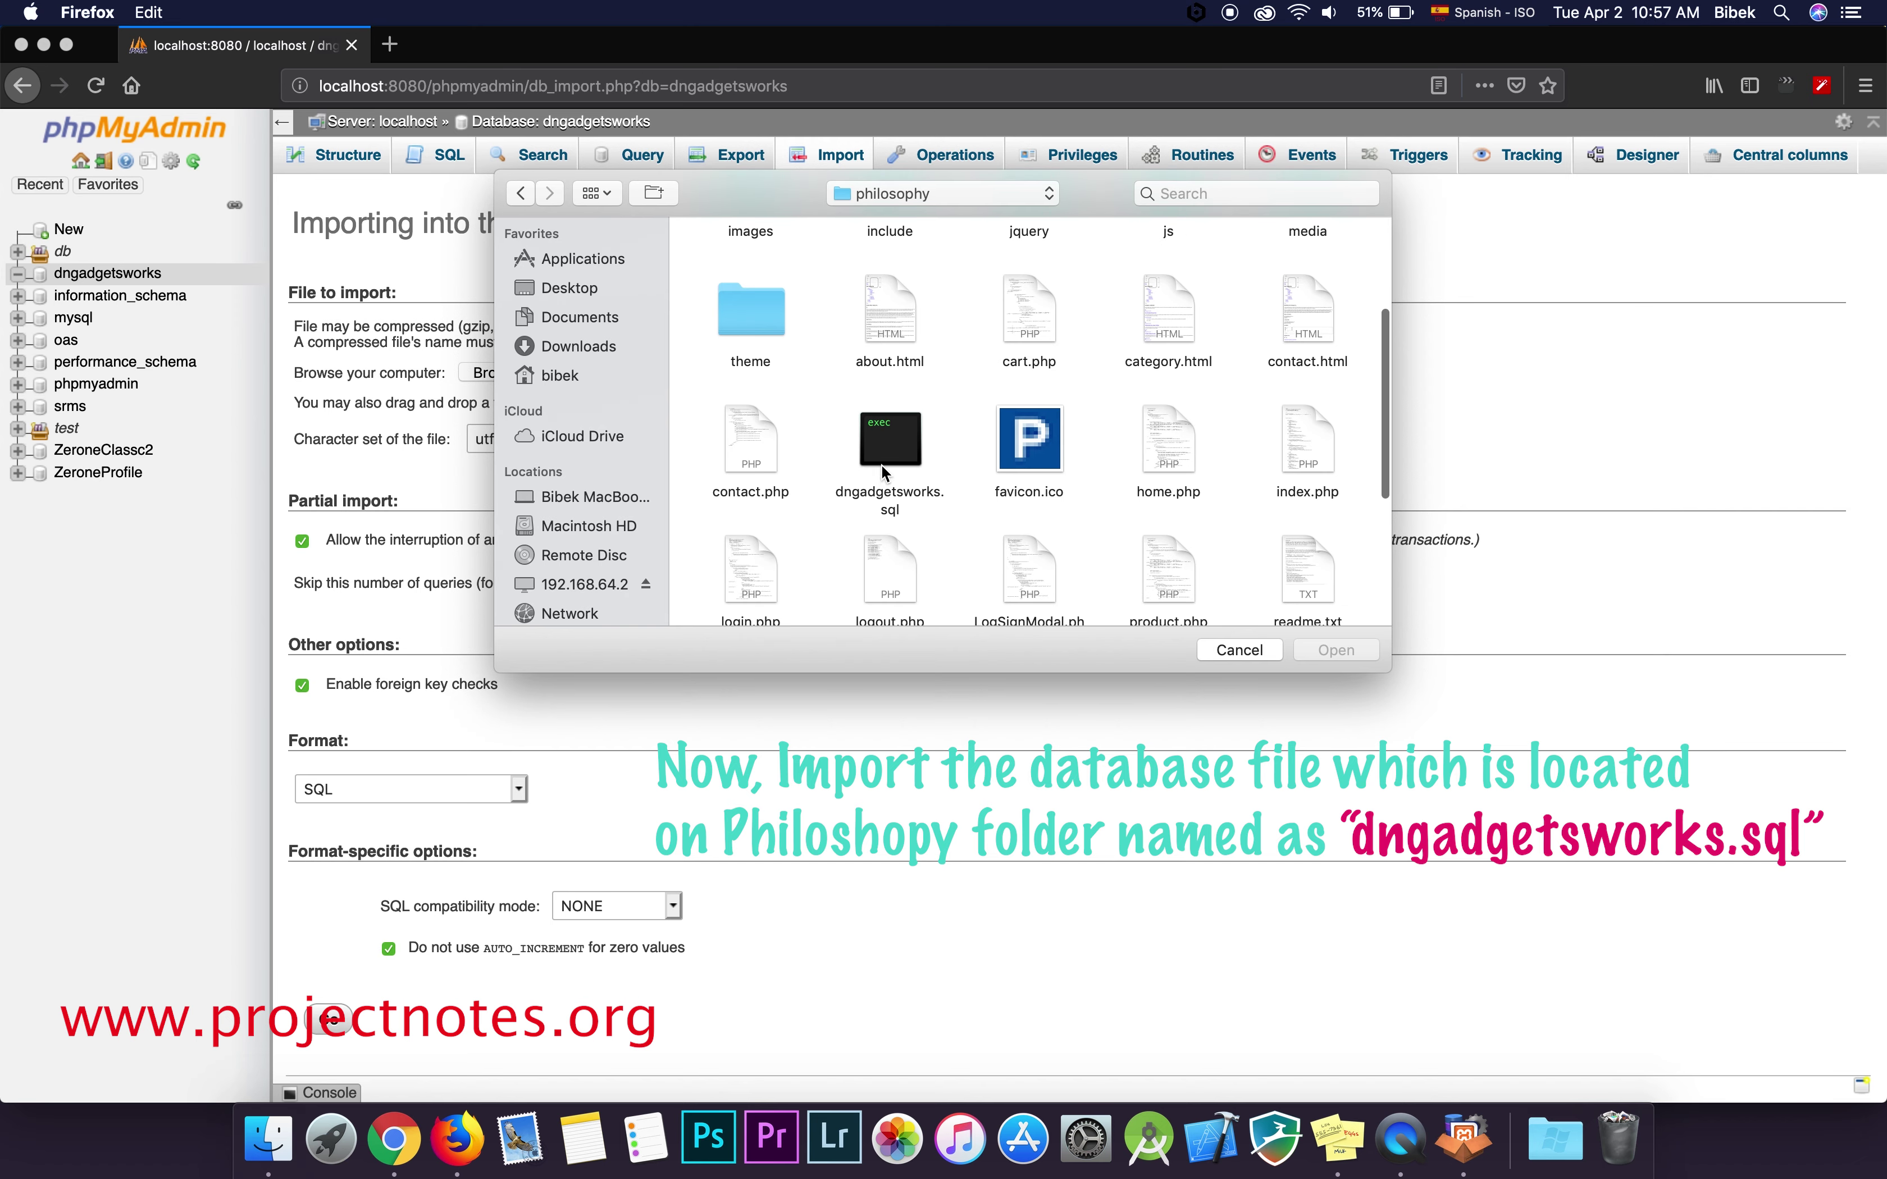
left_click(916, 427)
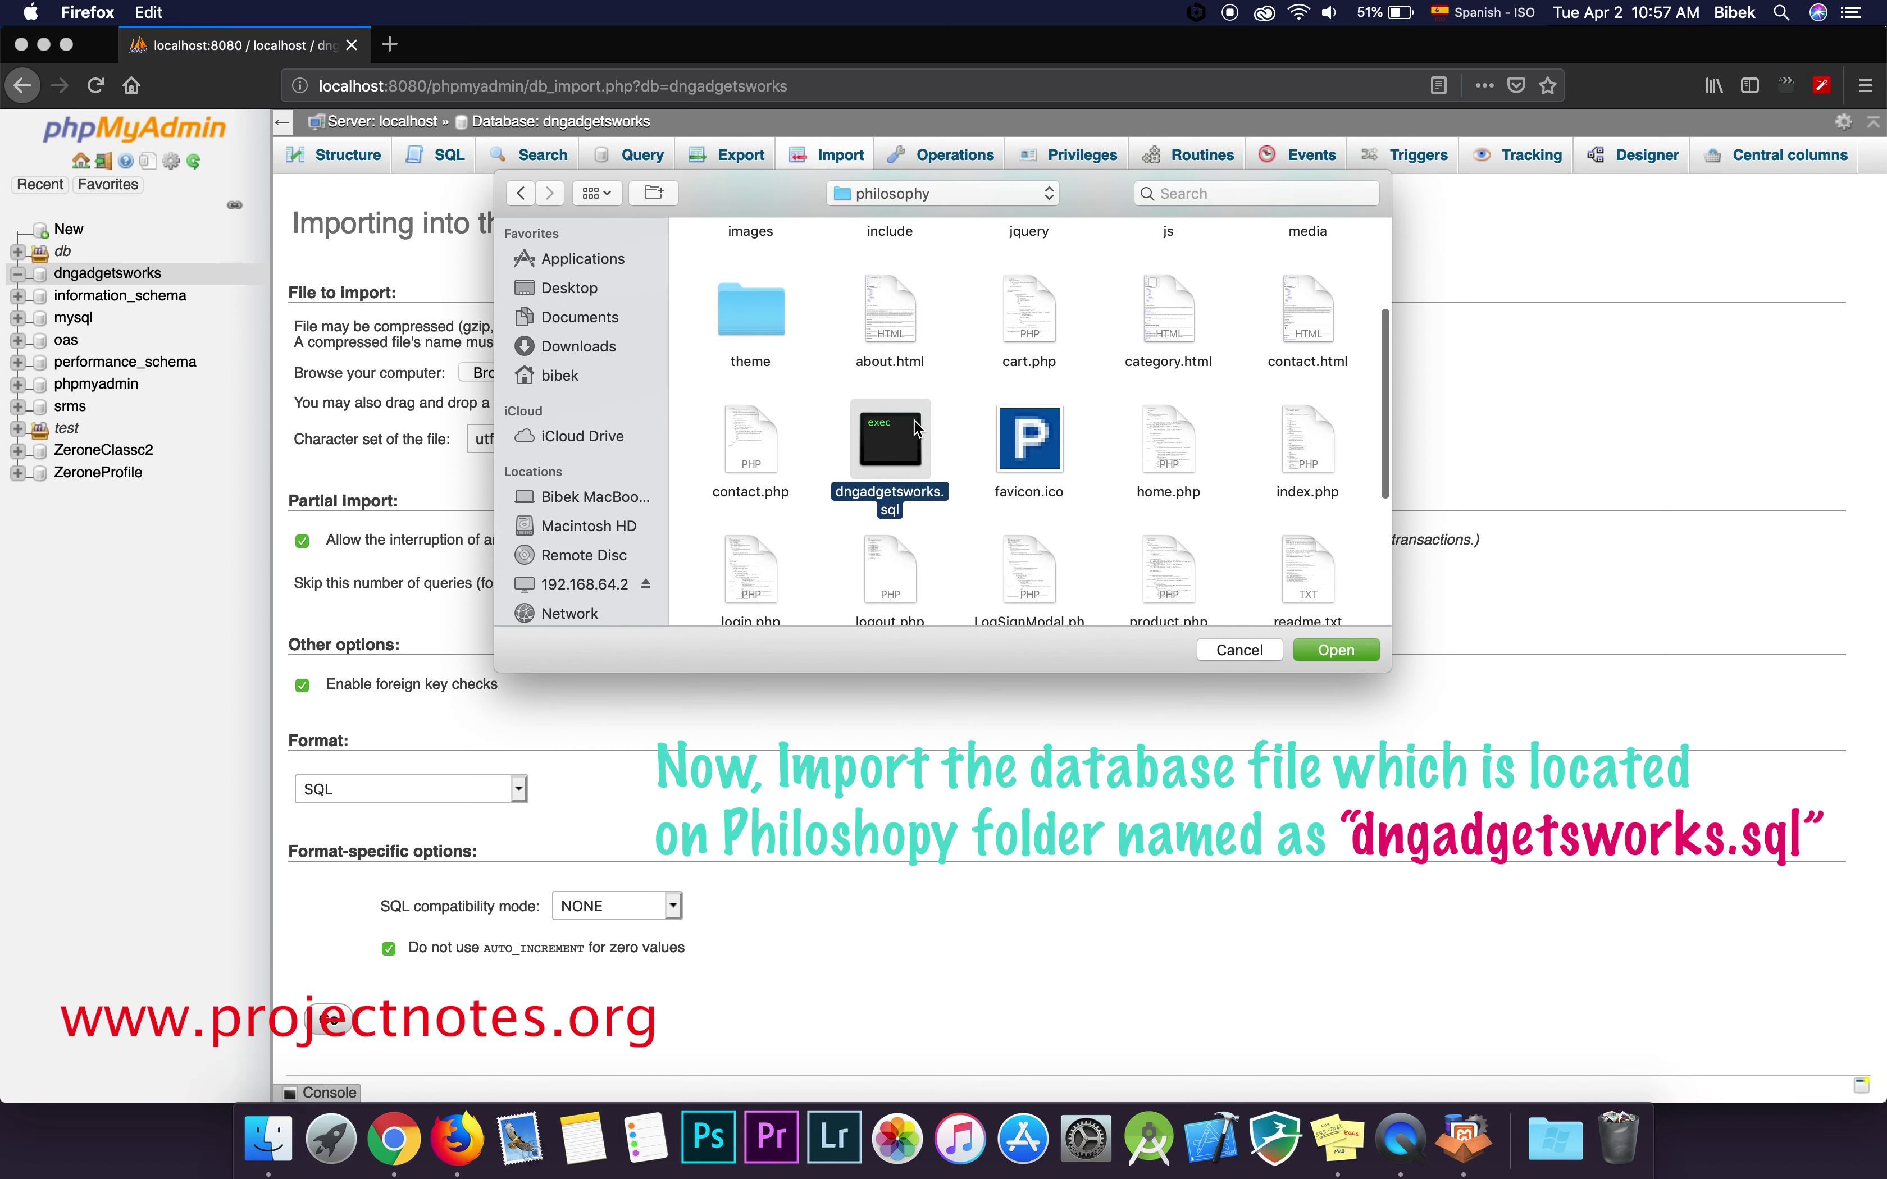
left_click(1330, 652)
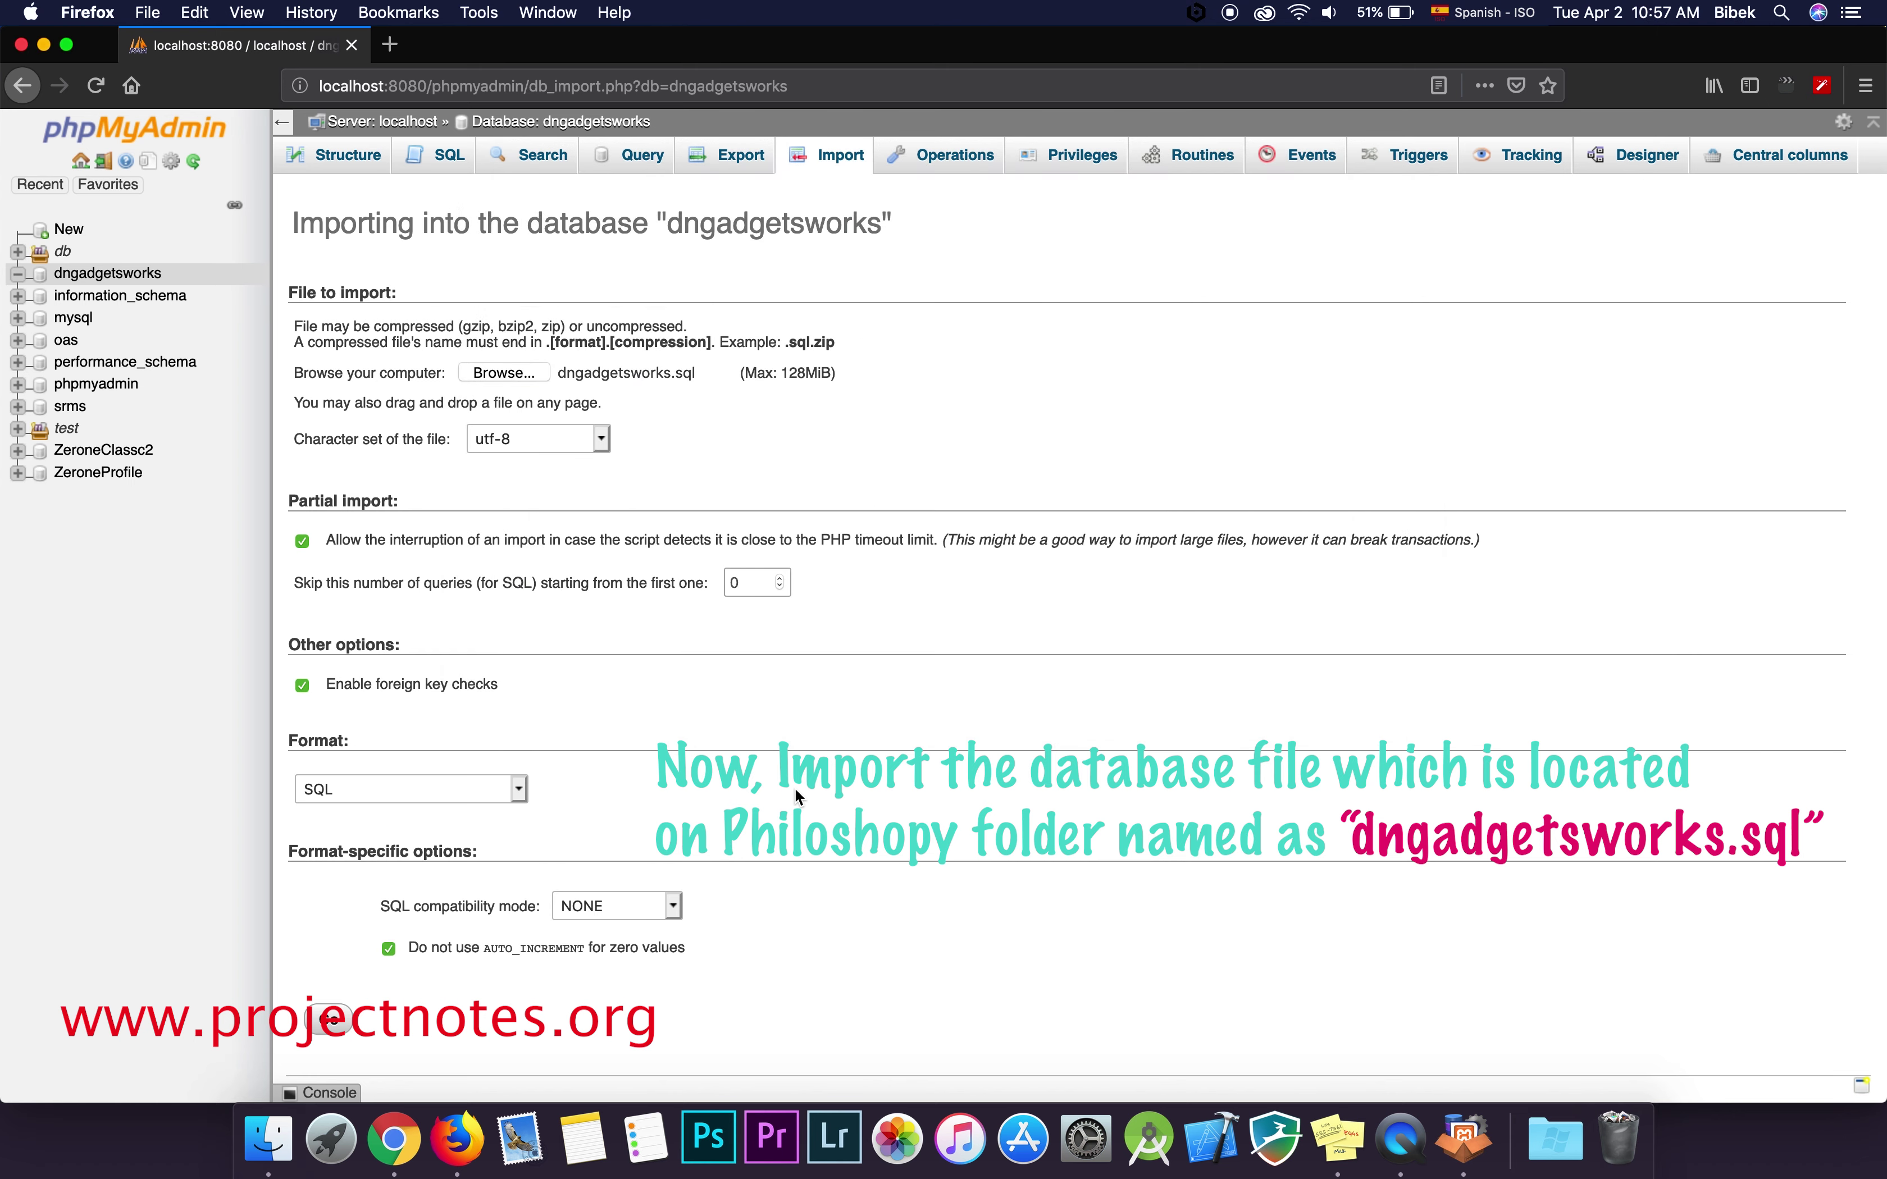
left_click(344, 1014)
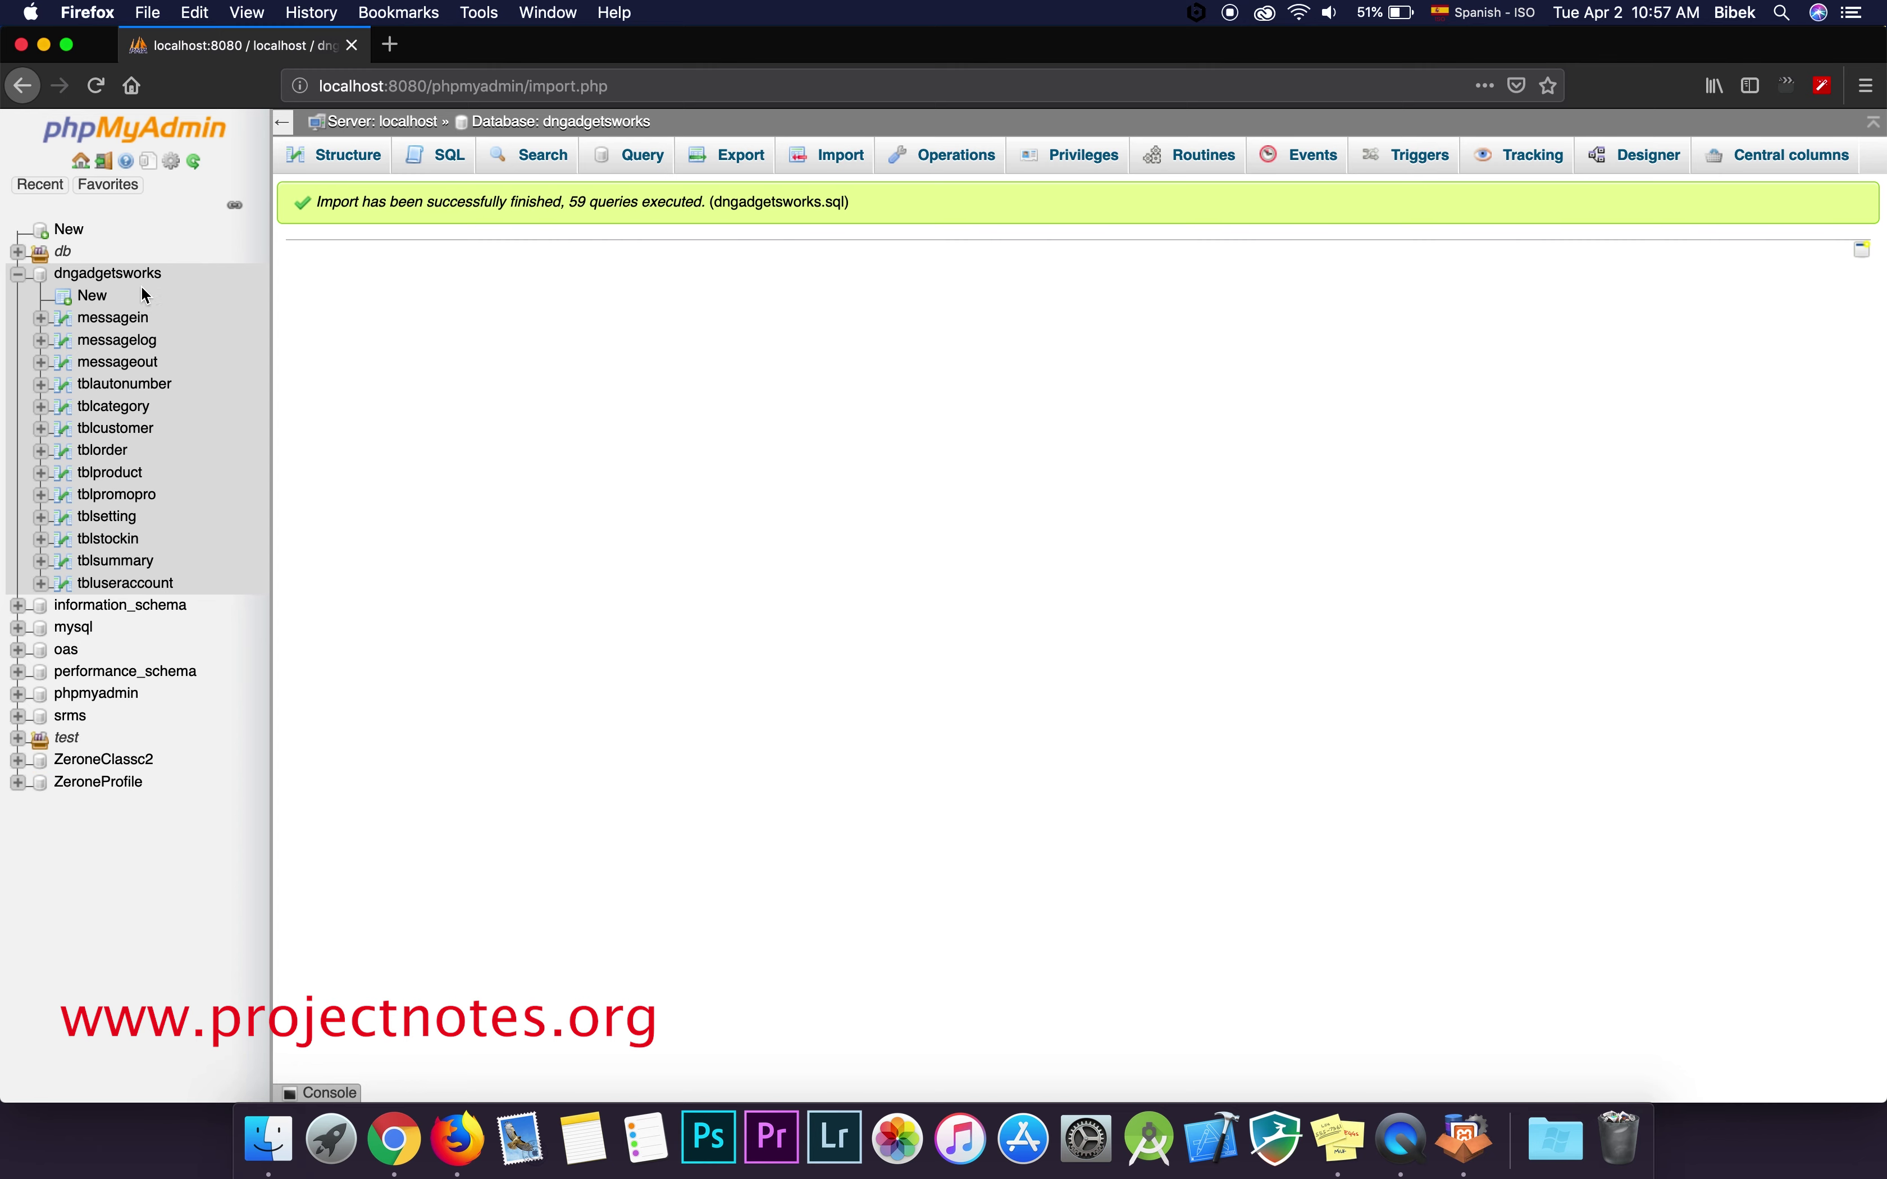
View the dngadgetsworks tables, and open the philosophy project from the localhost:8080 index in a new tab.
left_click(113, 273)
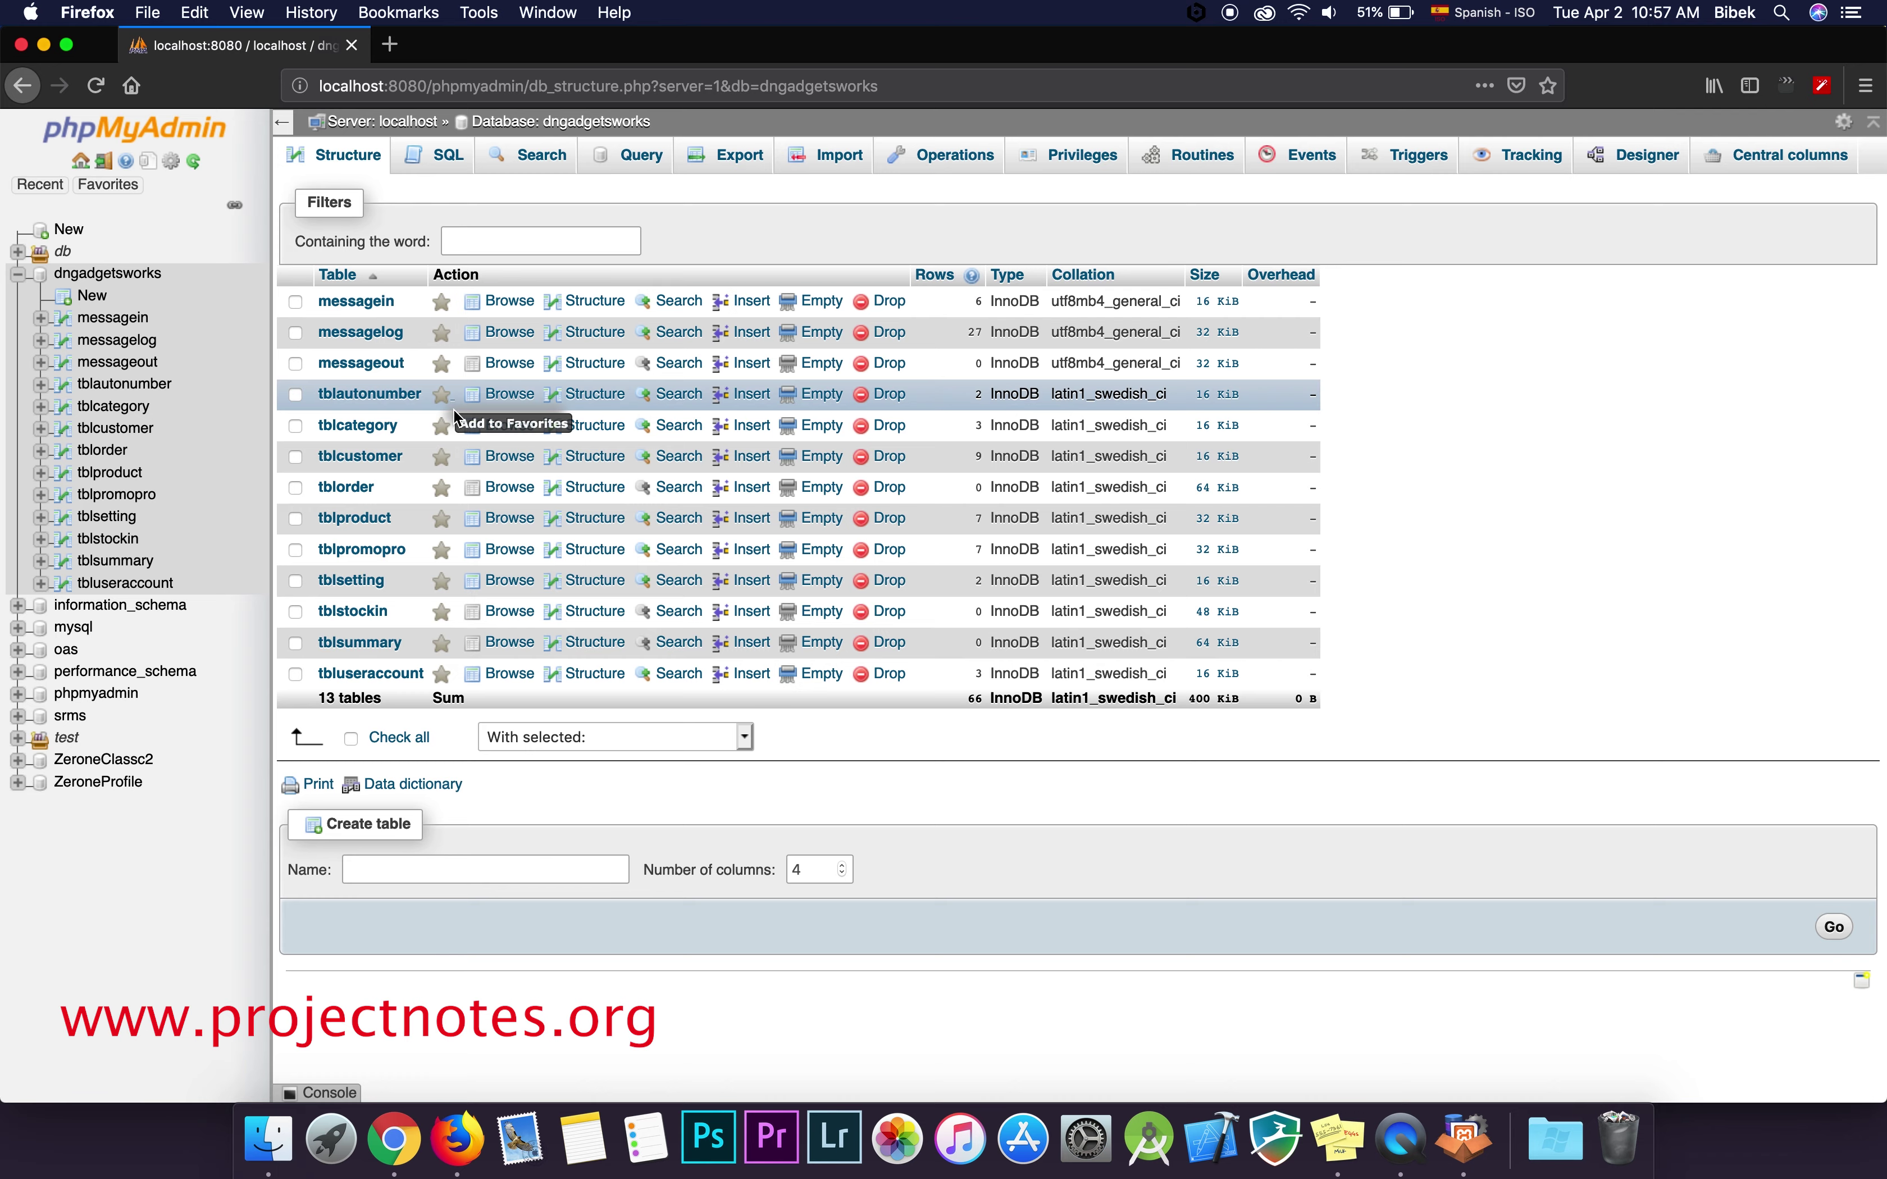
left_click(393, 54)
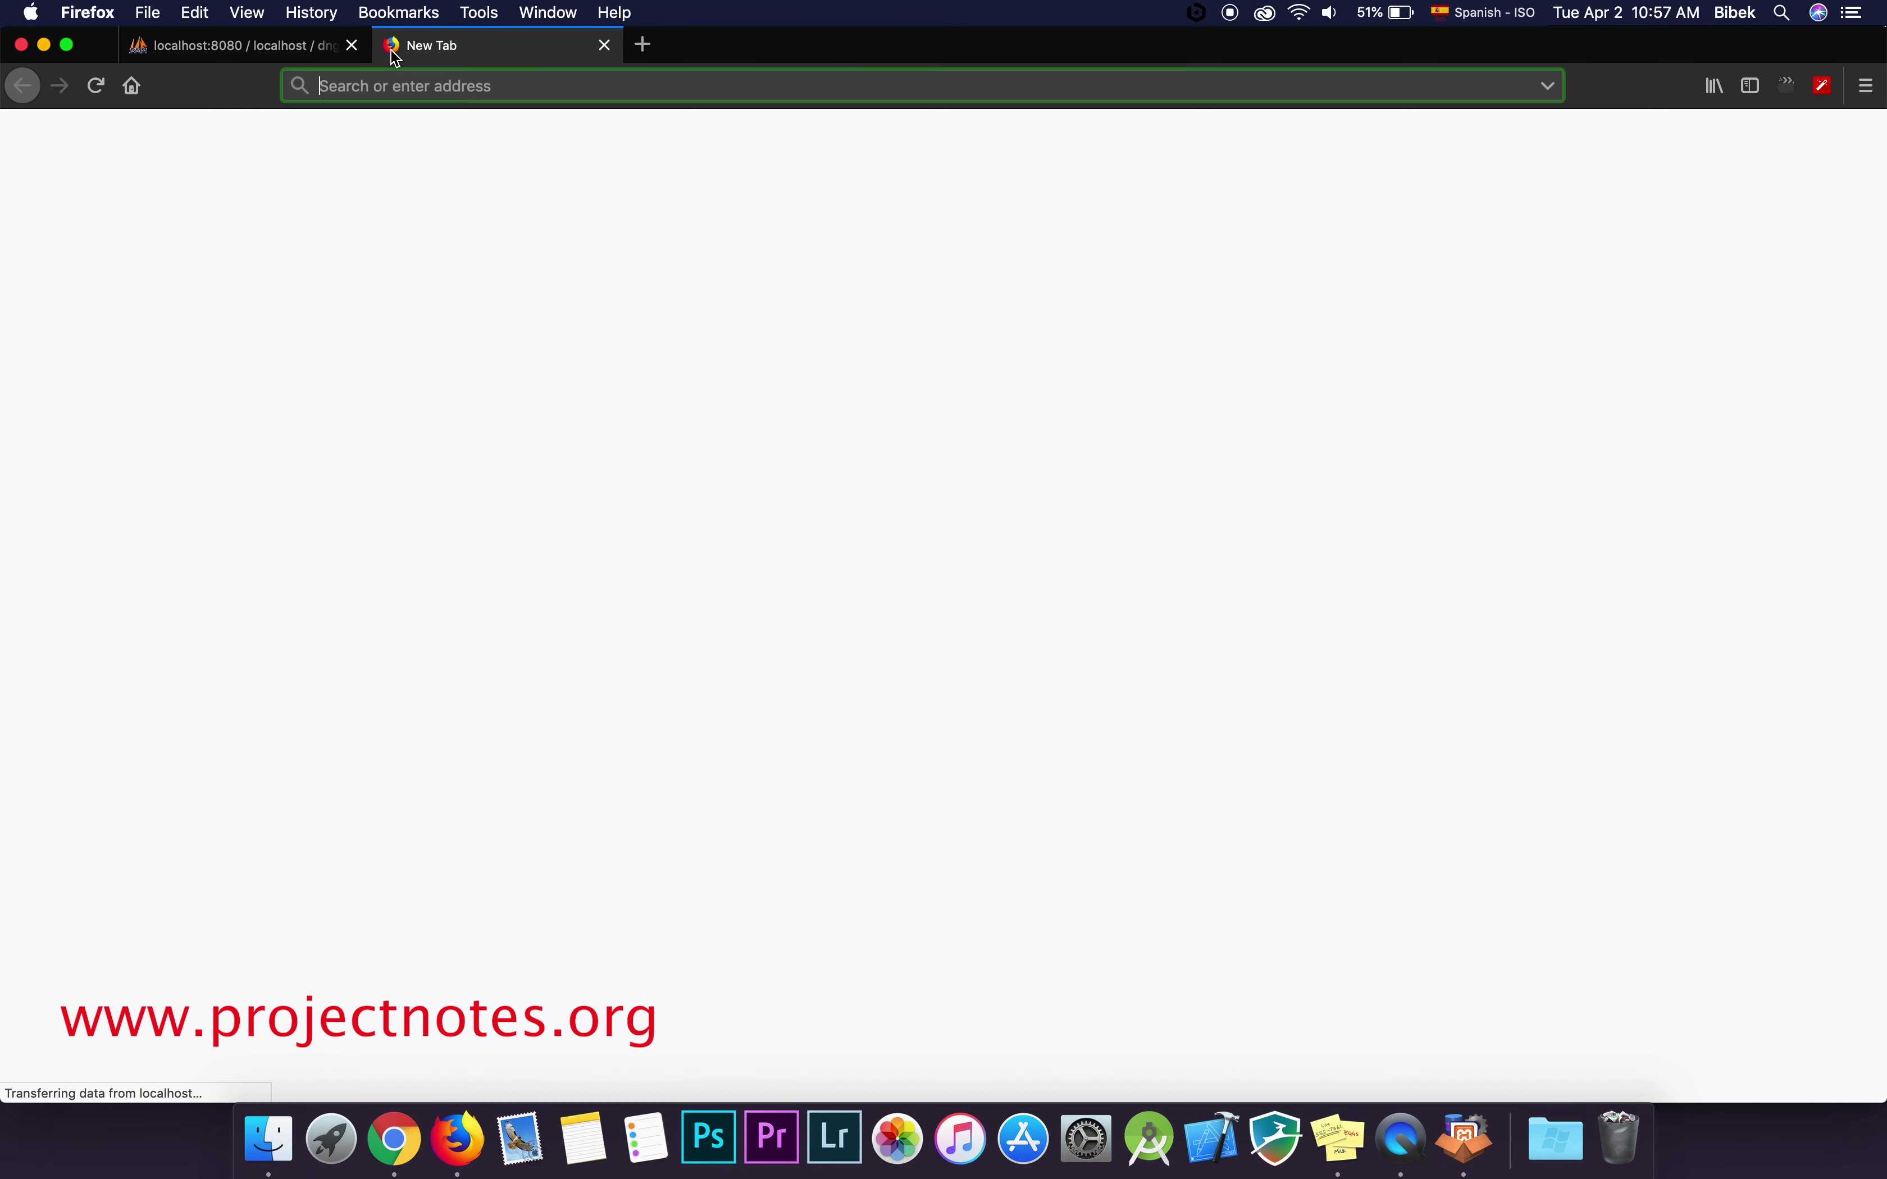
type("localhost:8080")
key("Return")
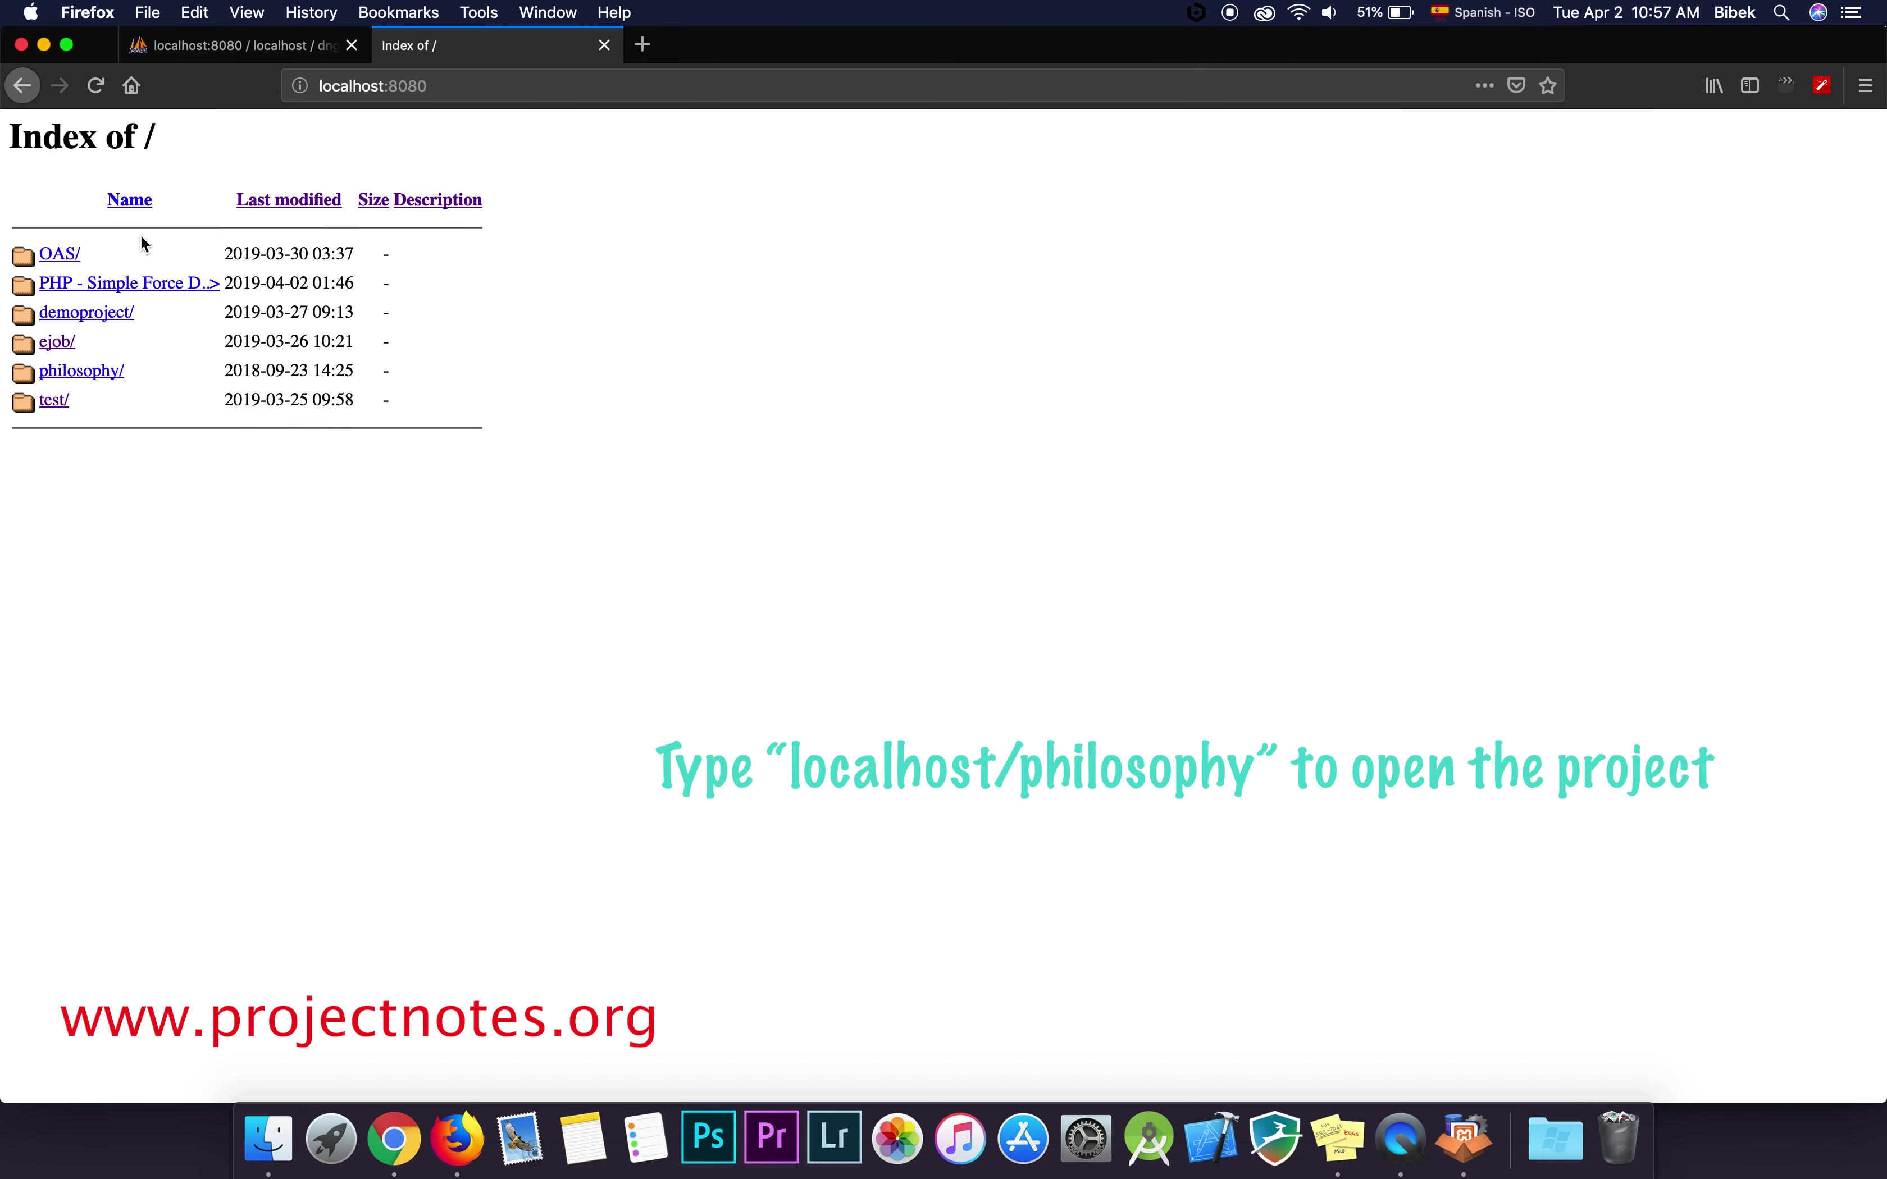
left_click(67, 373)
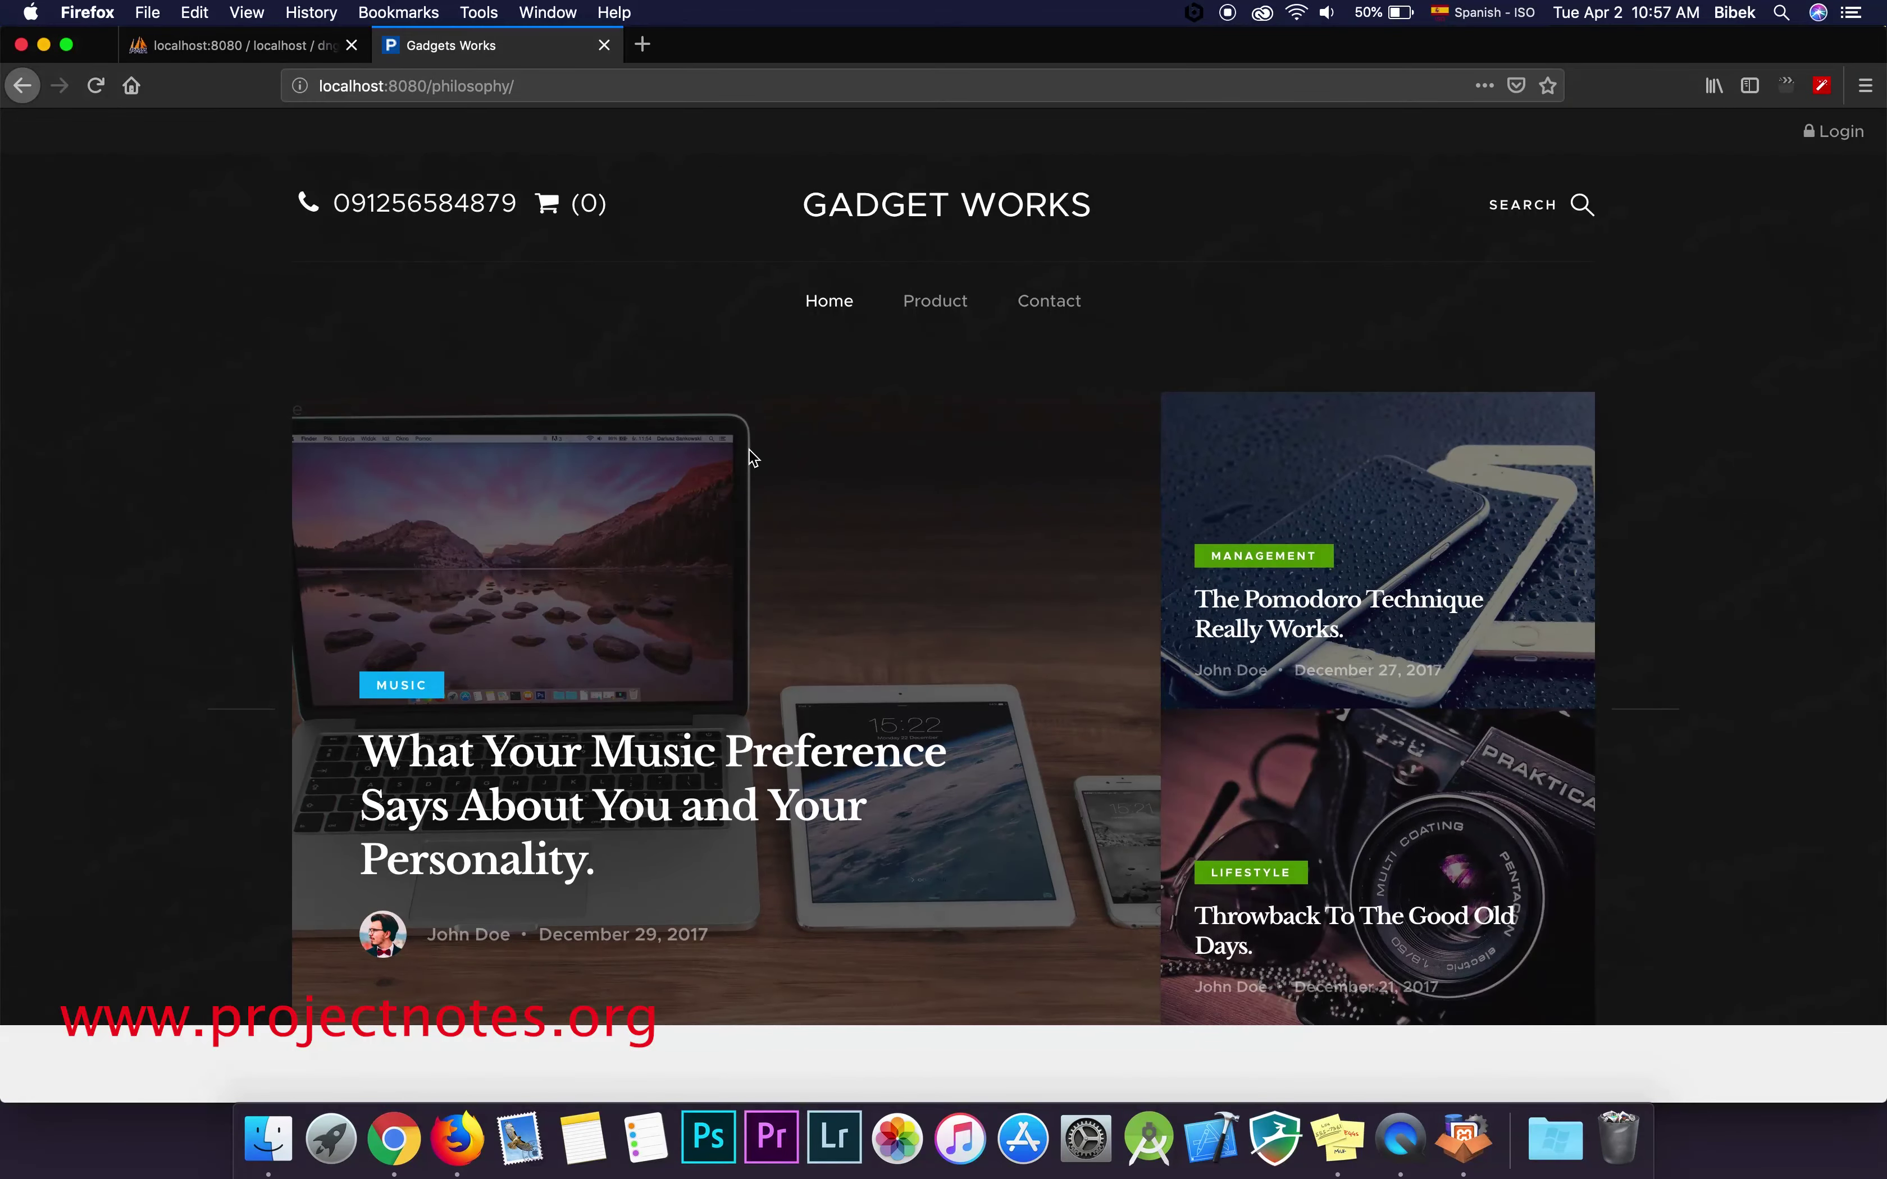
Look through the Gadget Works home page and add the Iphone 4 from Popular Posts to the cart.
scroll(1011, 610, "down", 2)
scroll(1005, 604, "down", 15)
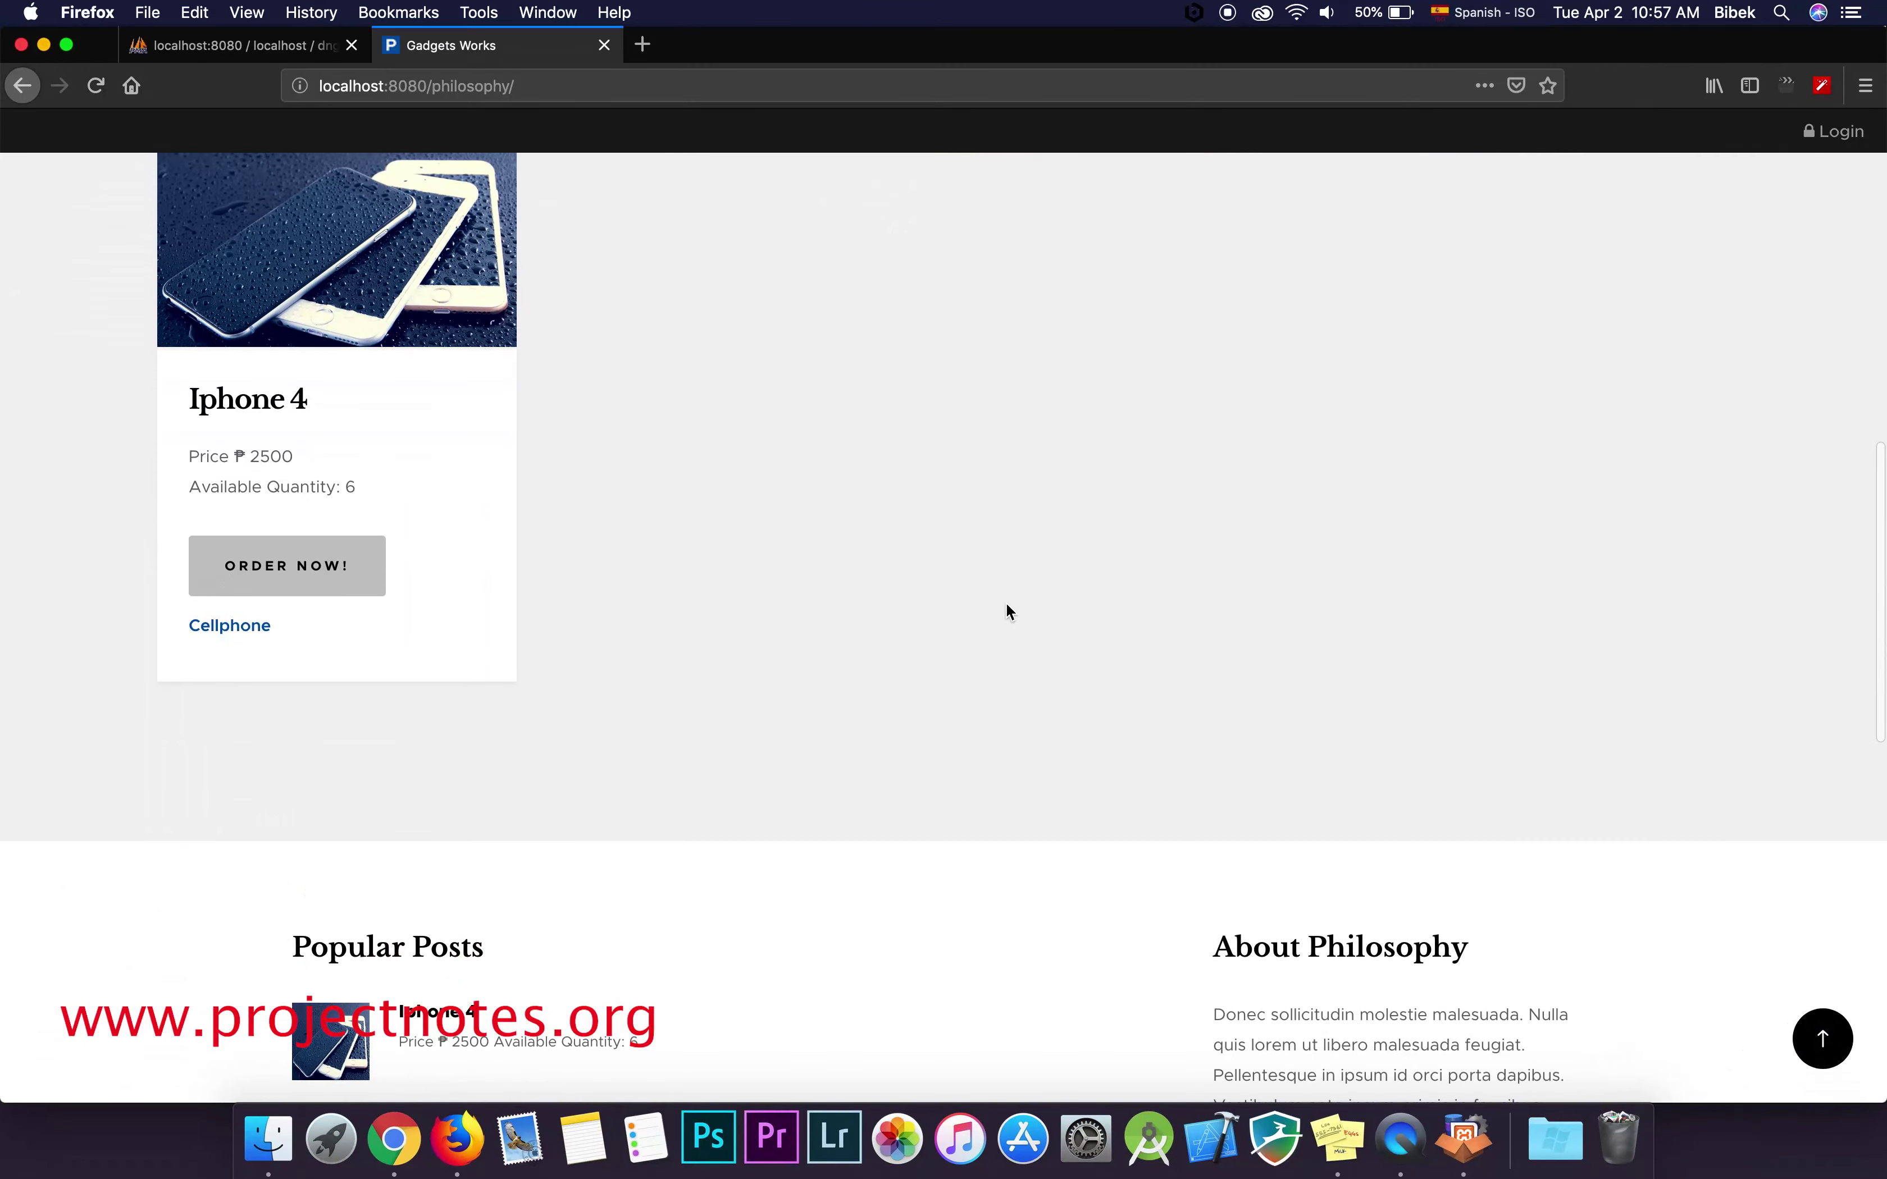
scroll(1011, 612, "down", 10)
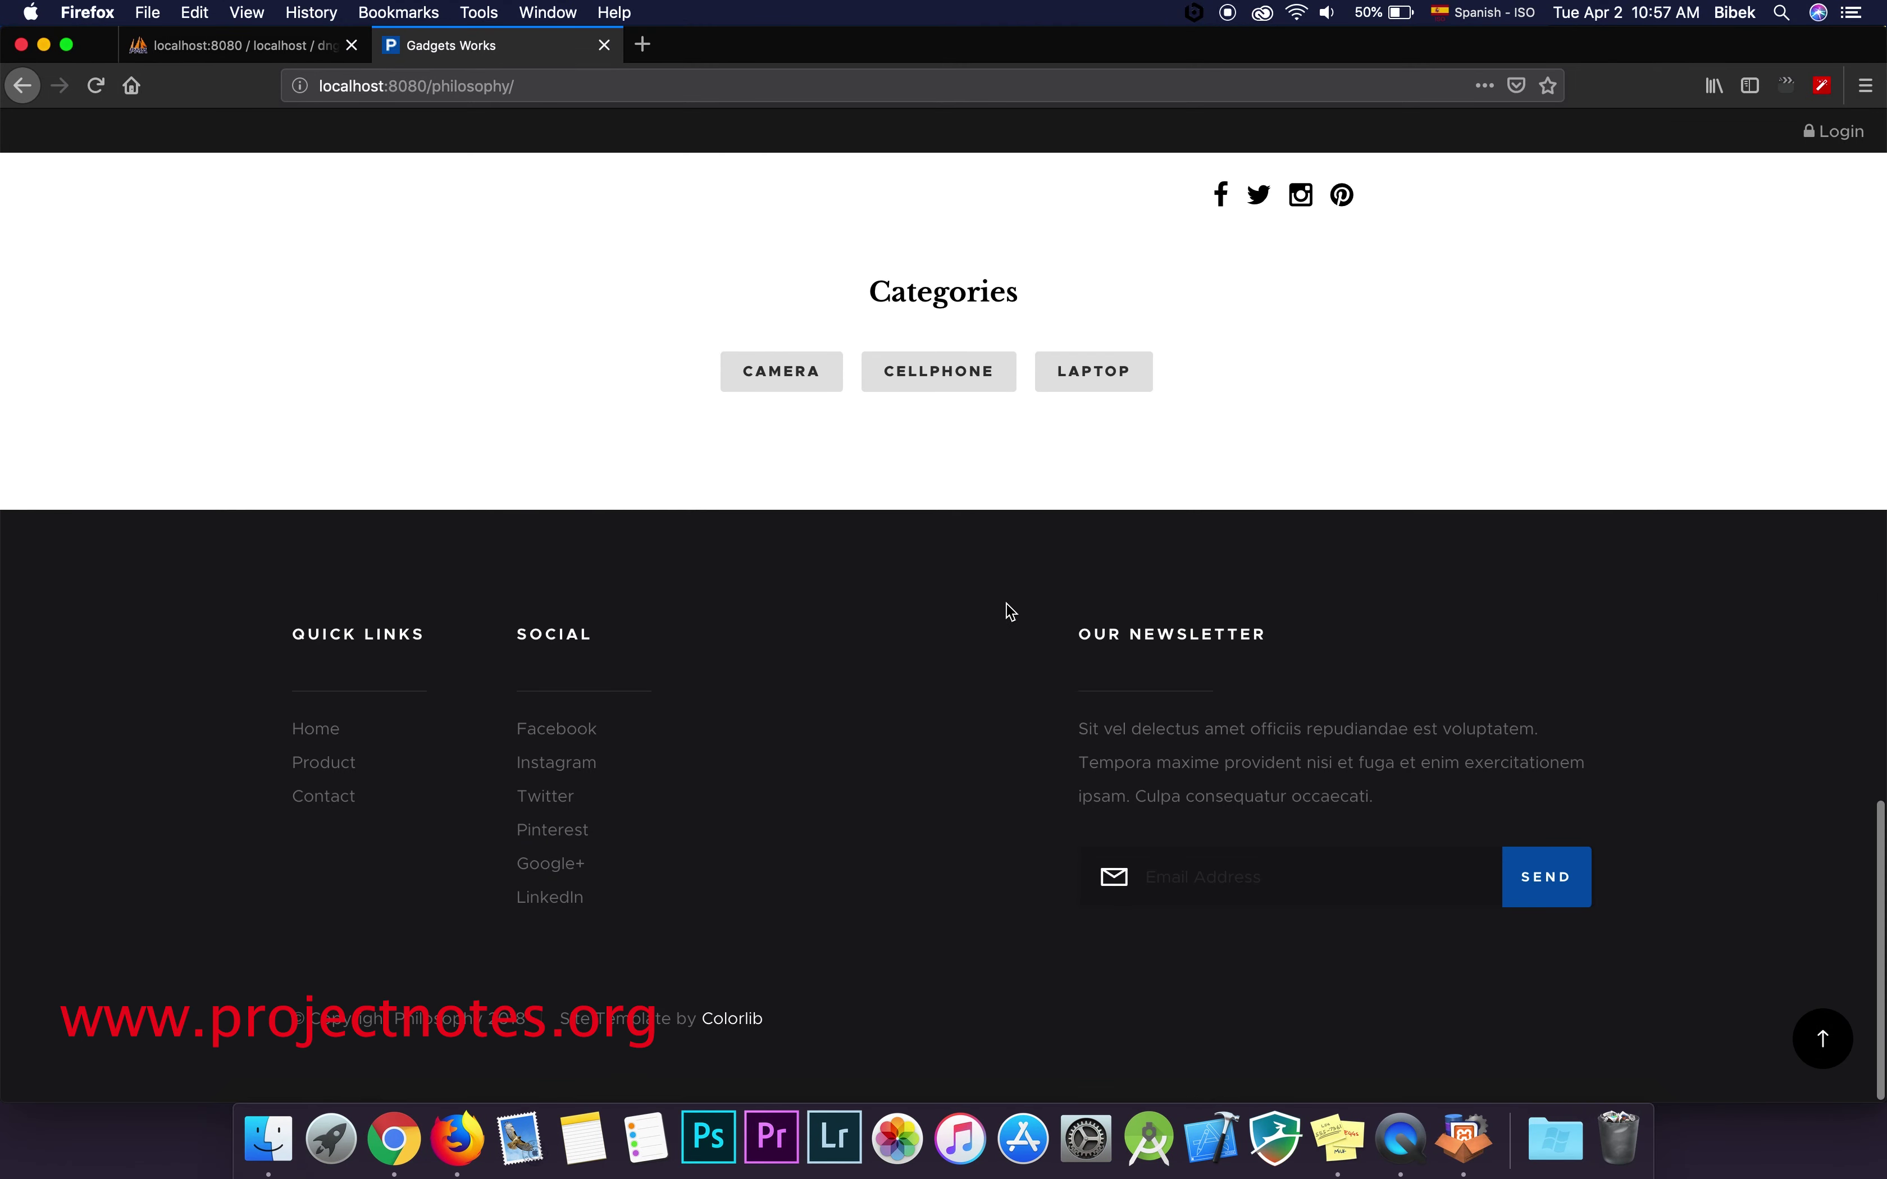
scroll(1011, 612, "up", 12)
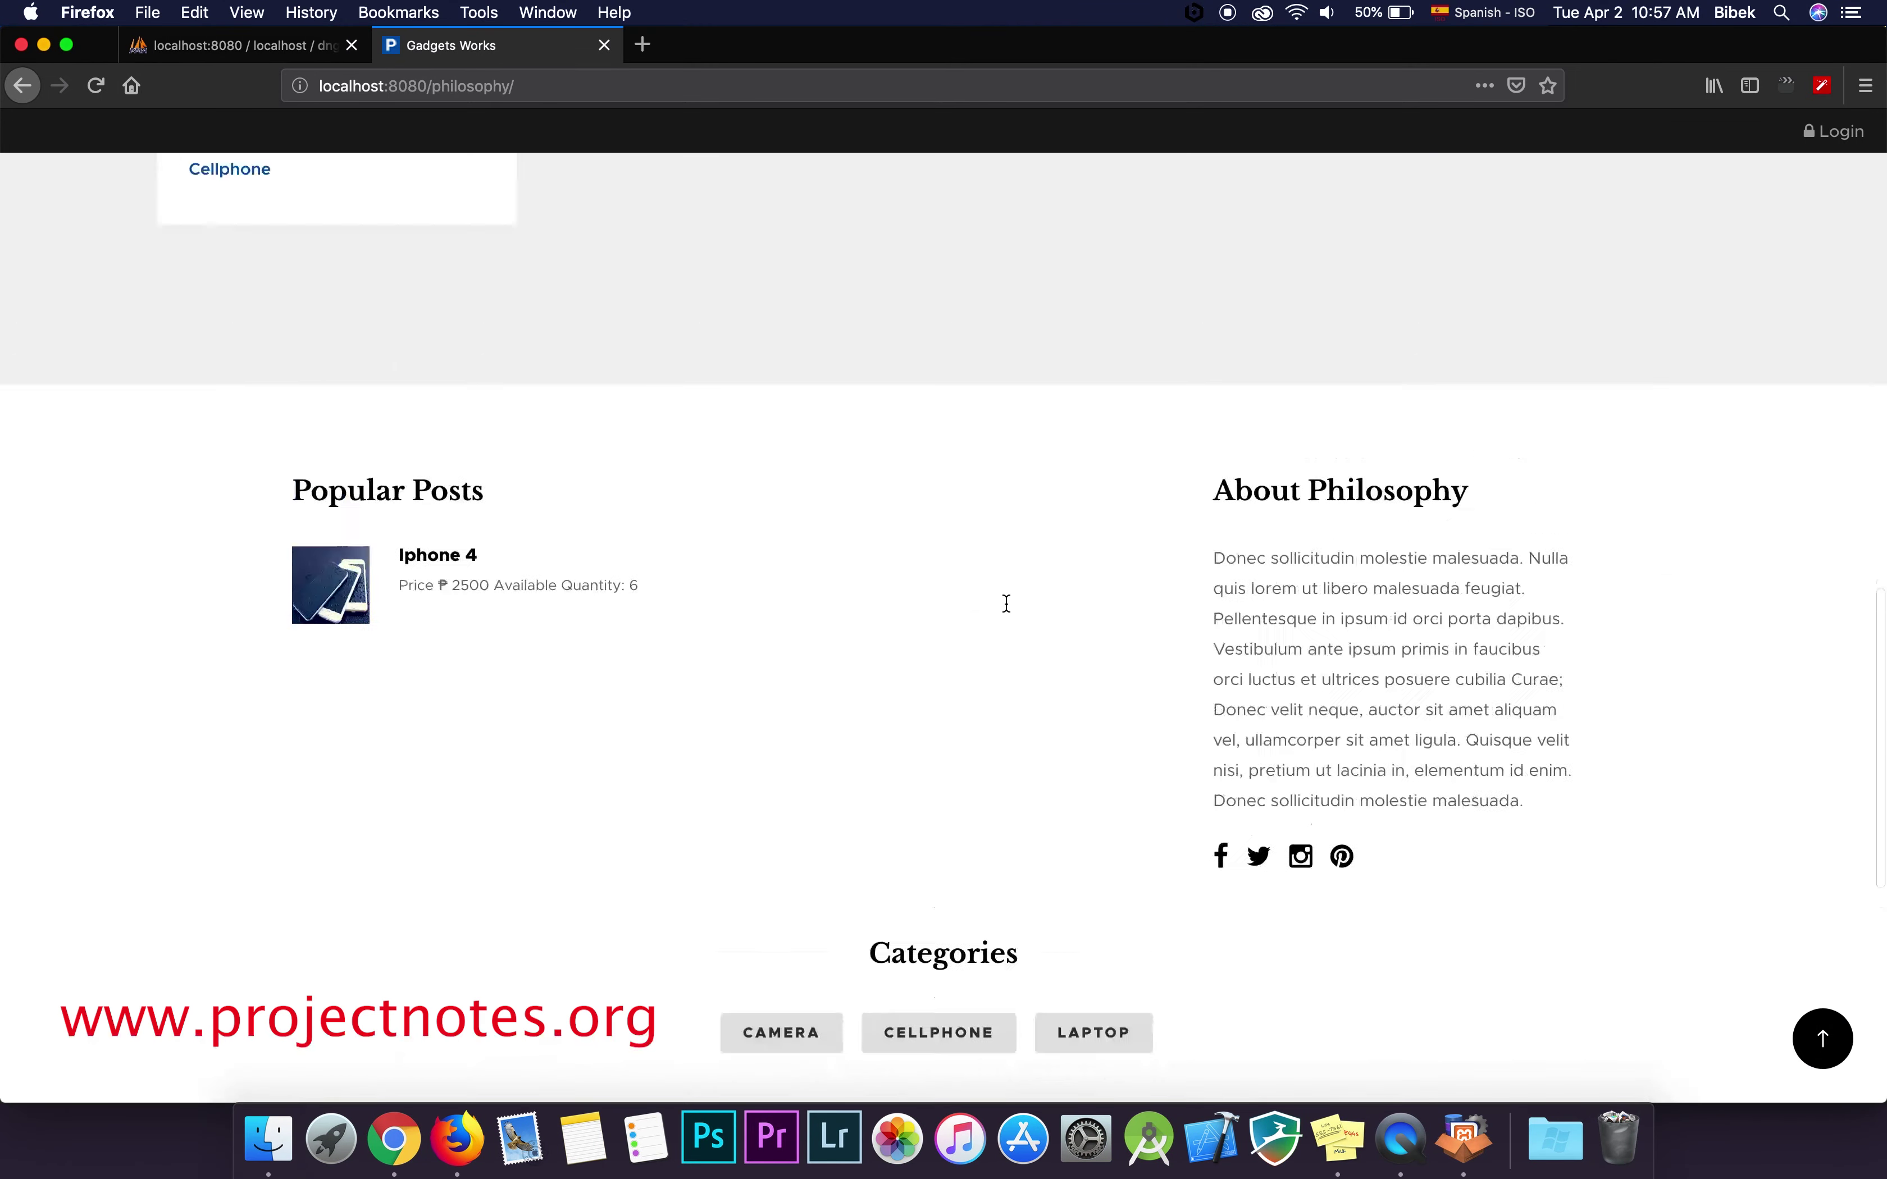
left_click(343, 563)
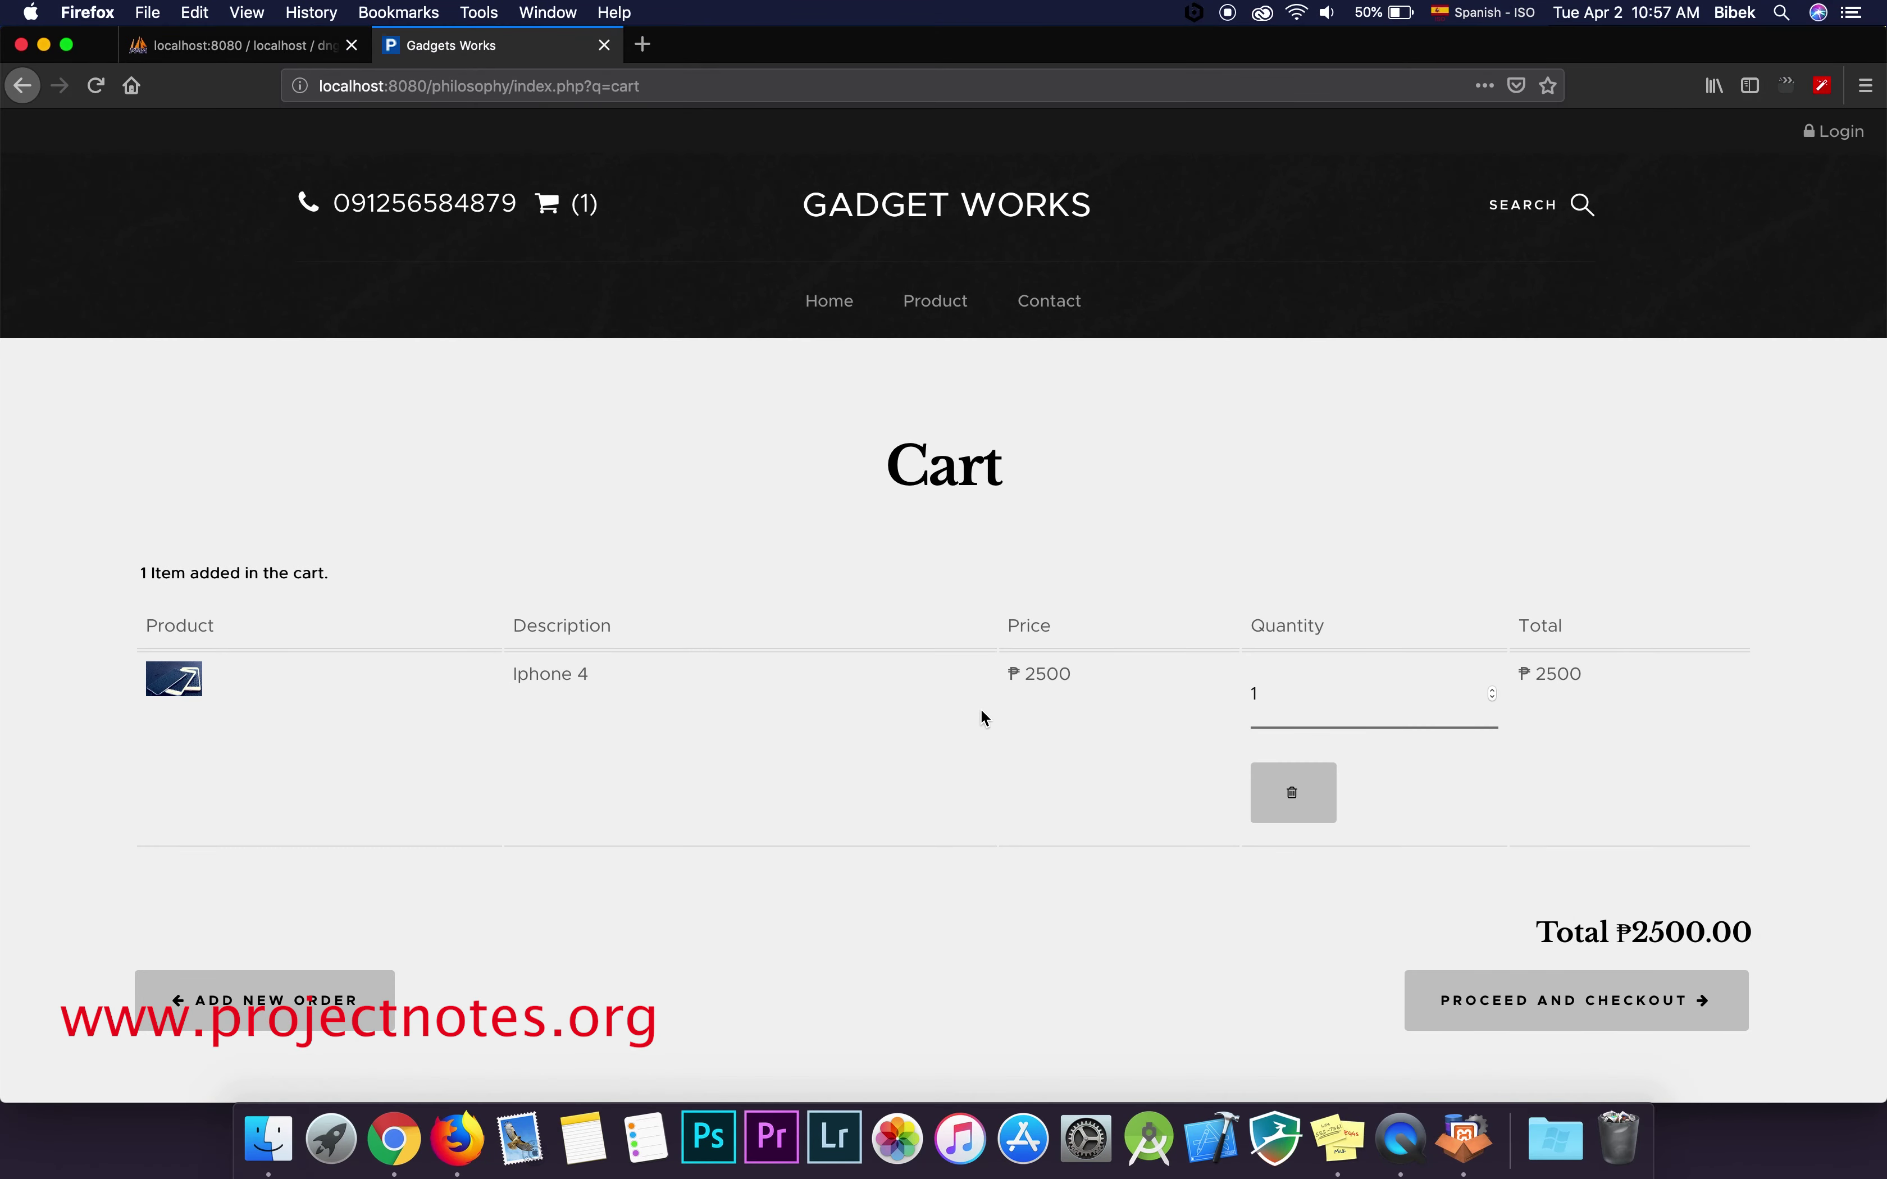
Review the cart, proceed to checkout and look over the login and sign-up page.
scroll(1301, 810, "down", 3)
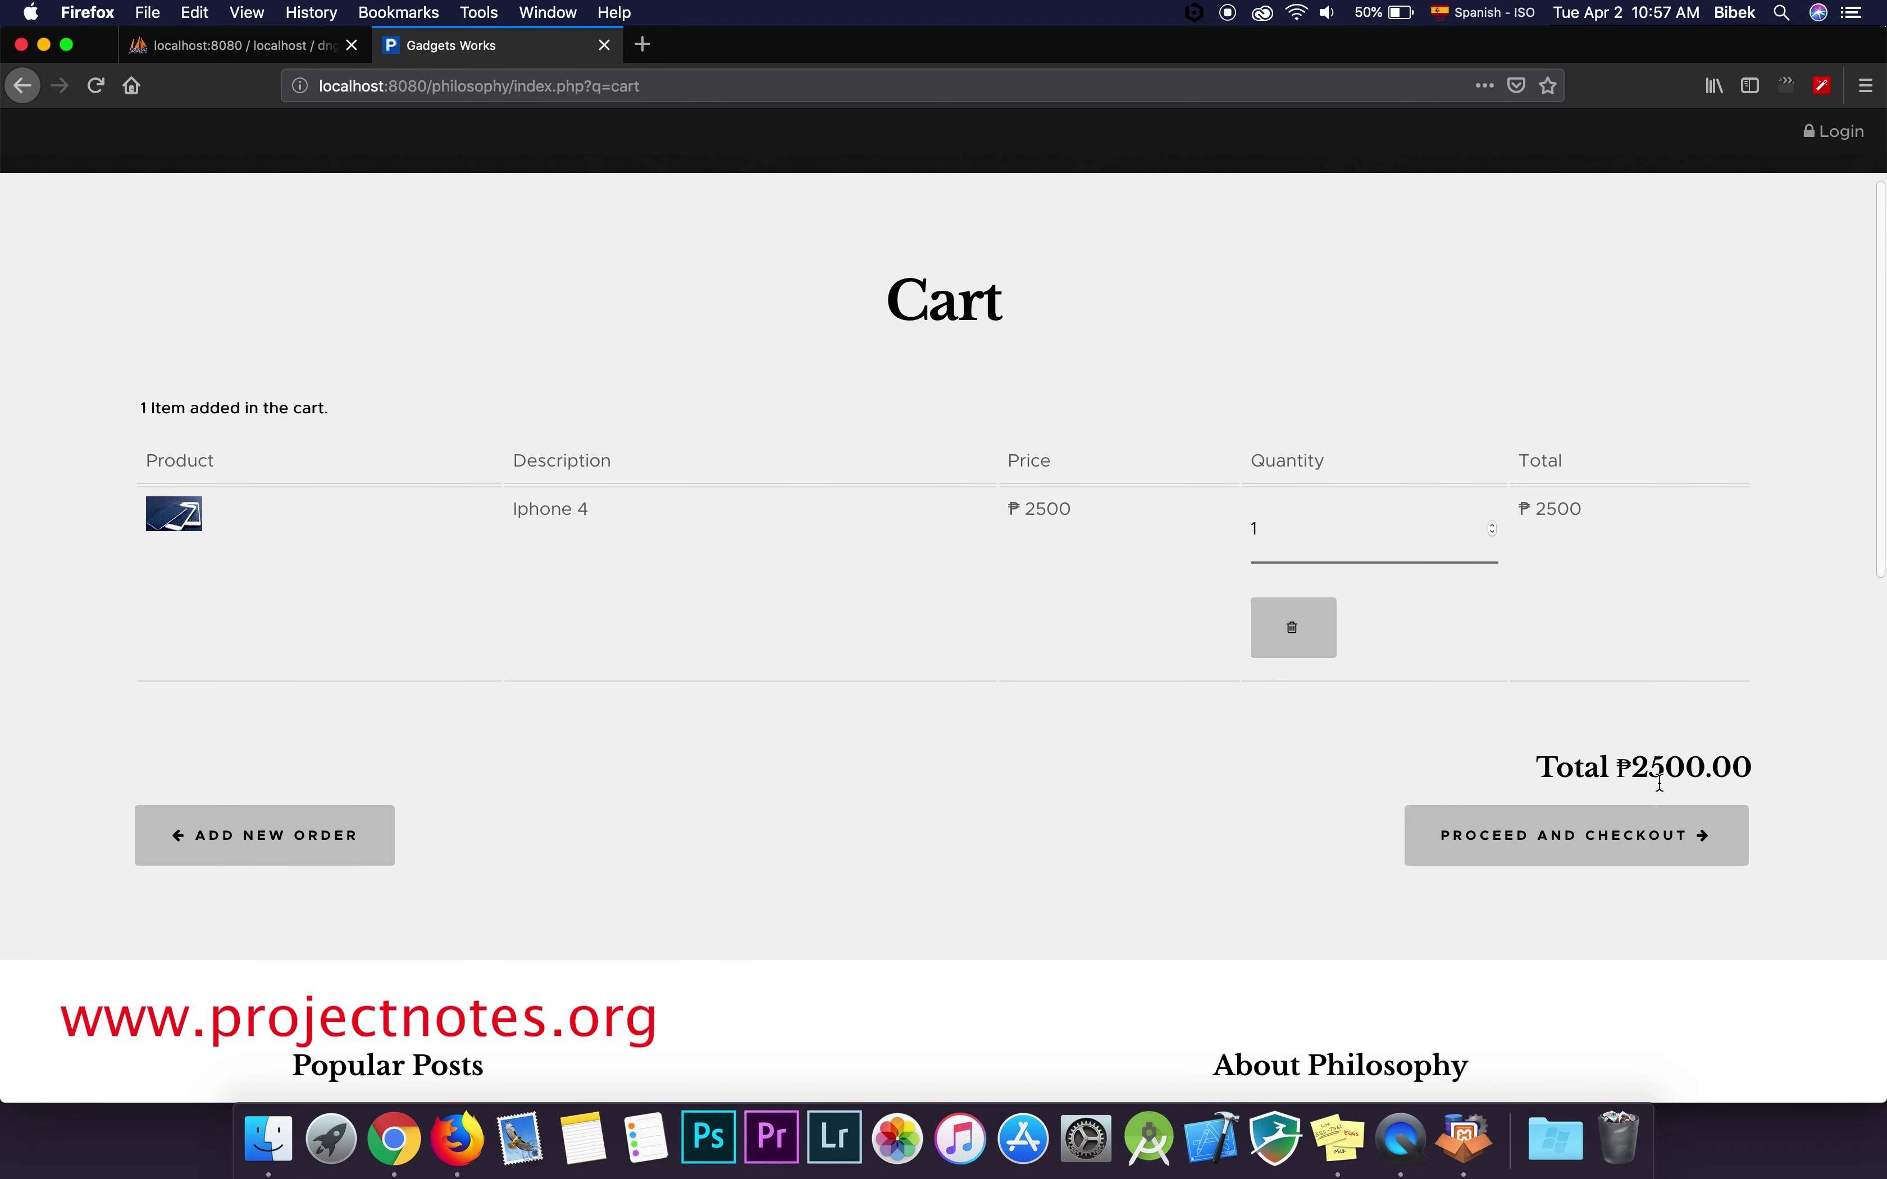
scroll(1551, 842, "down", 2)
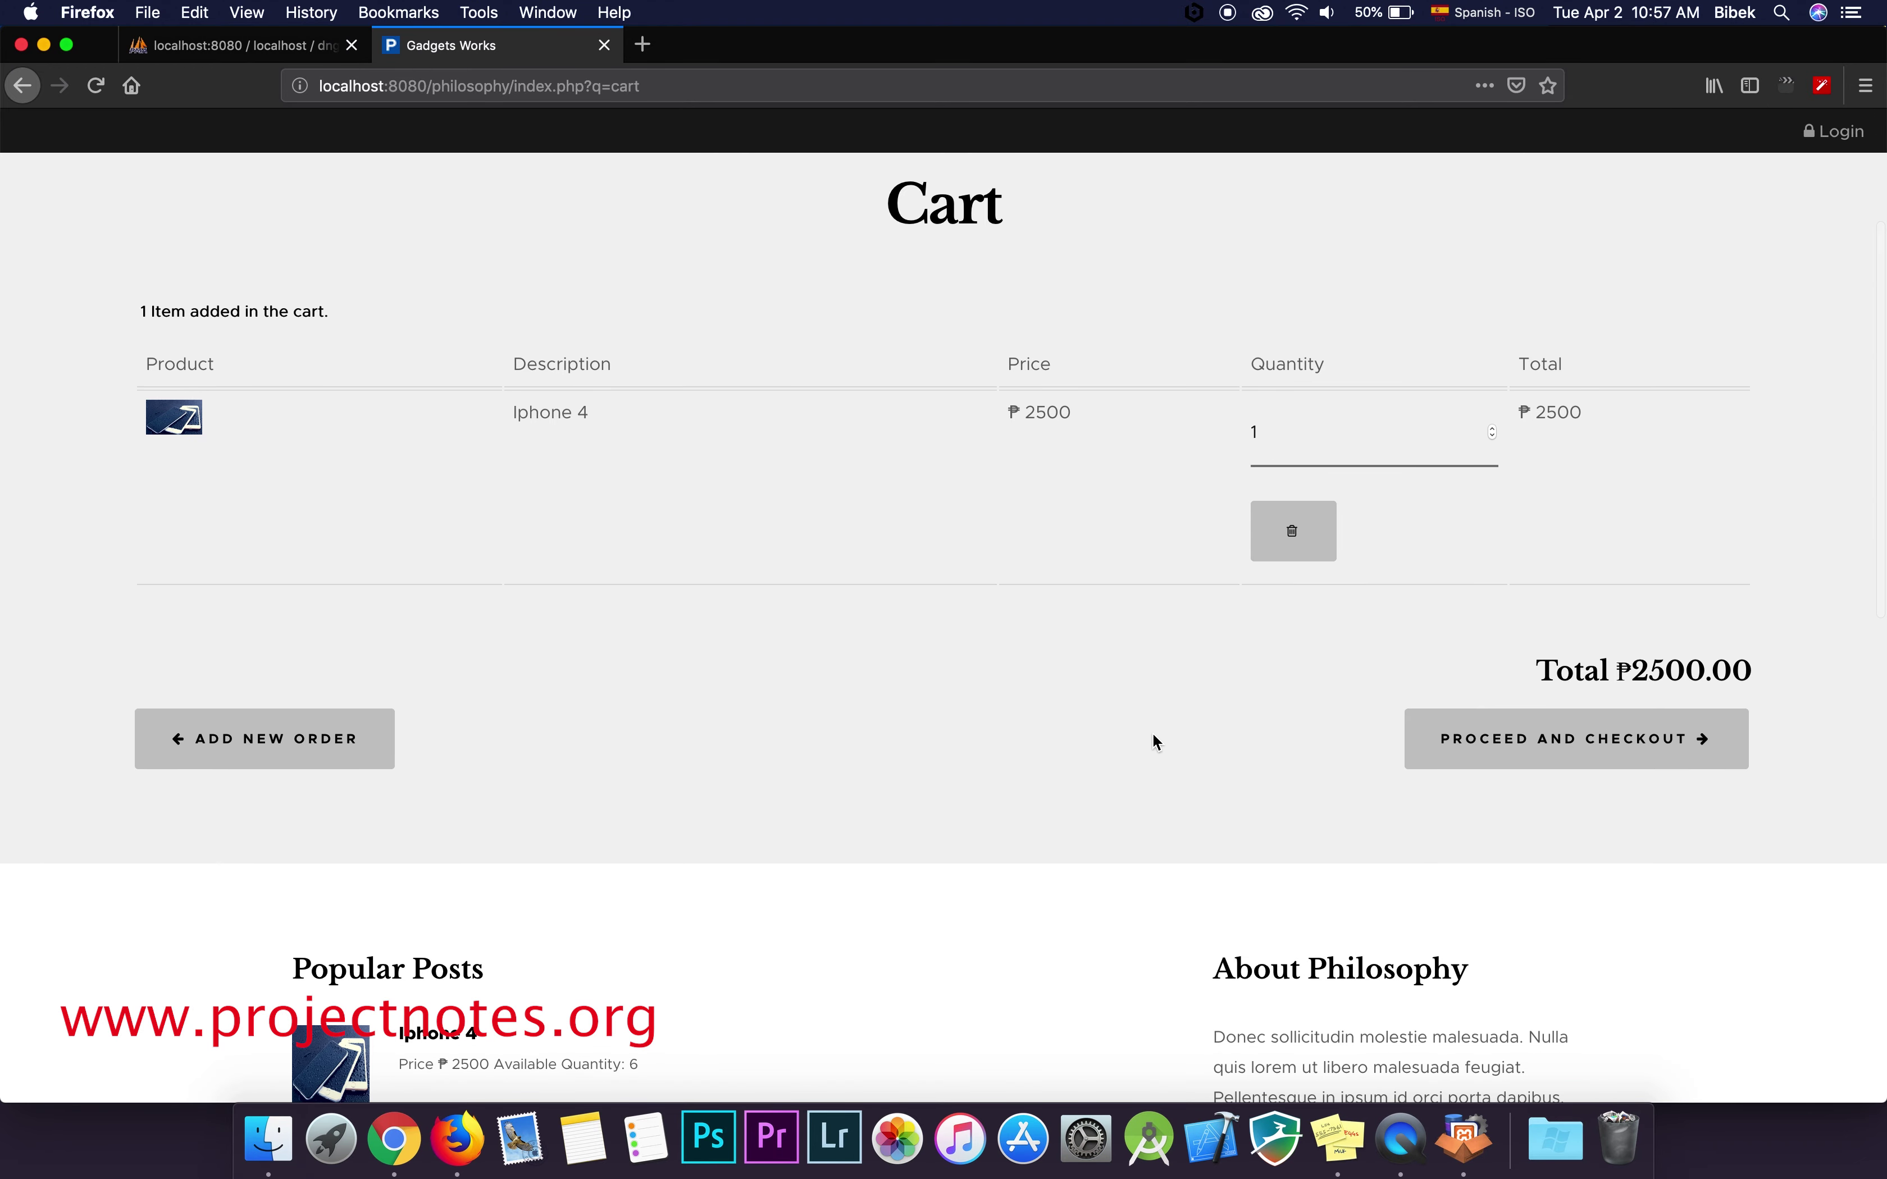
left_click(1547, 734)
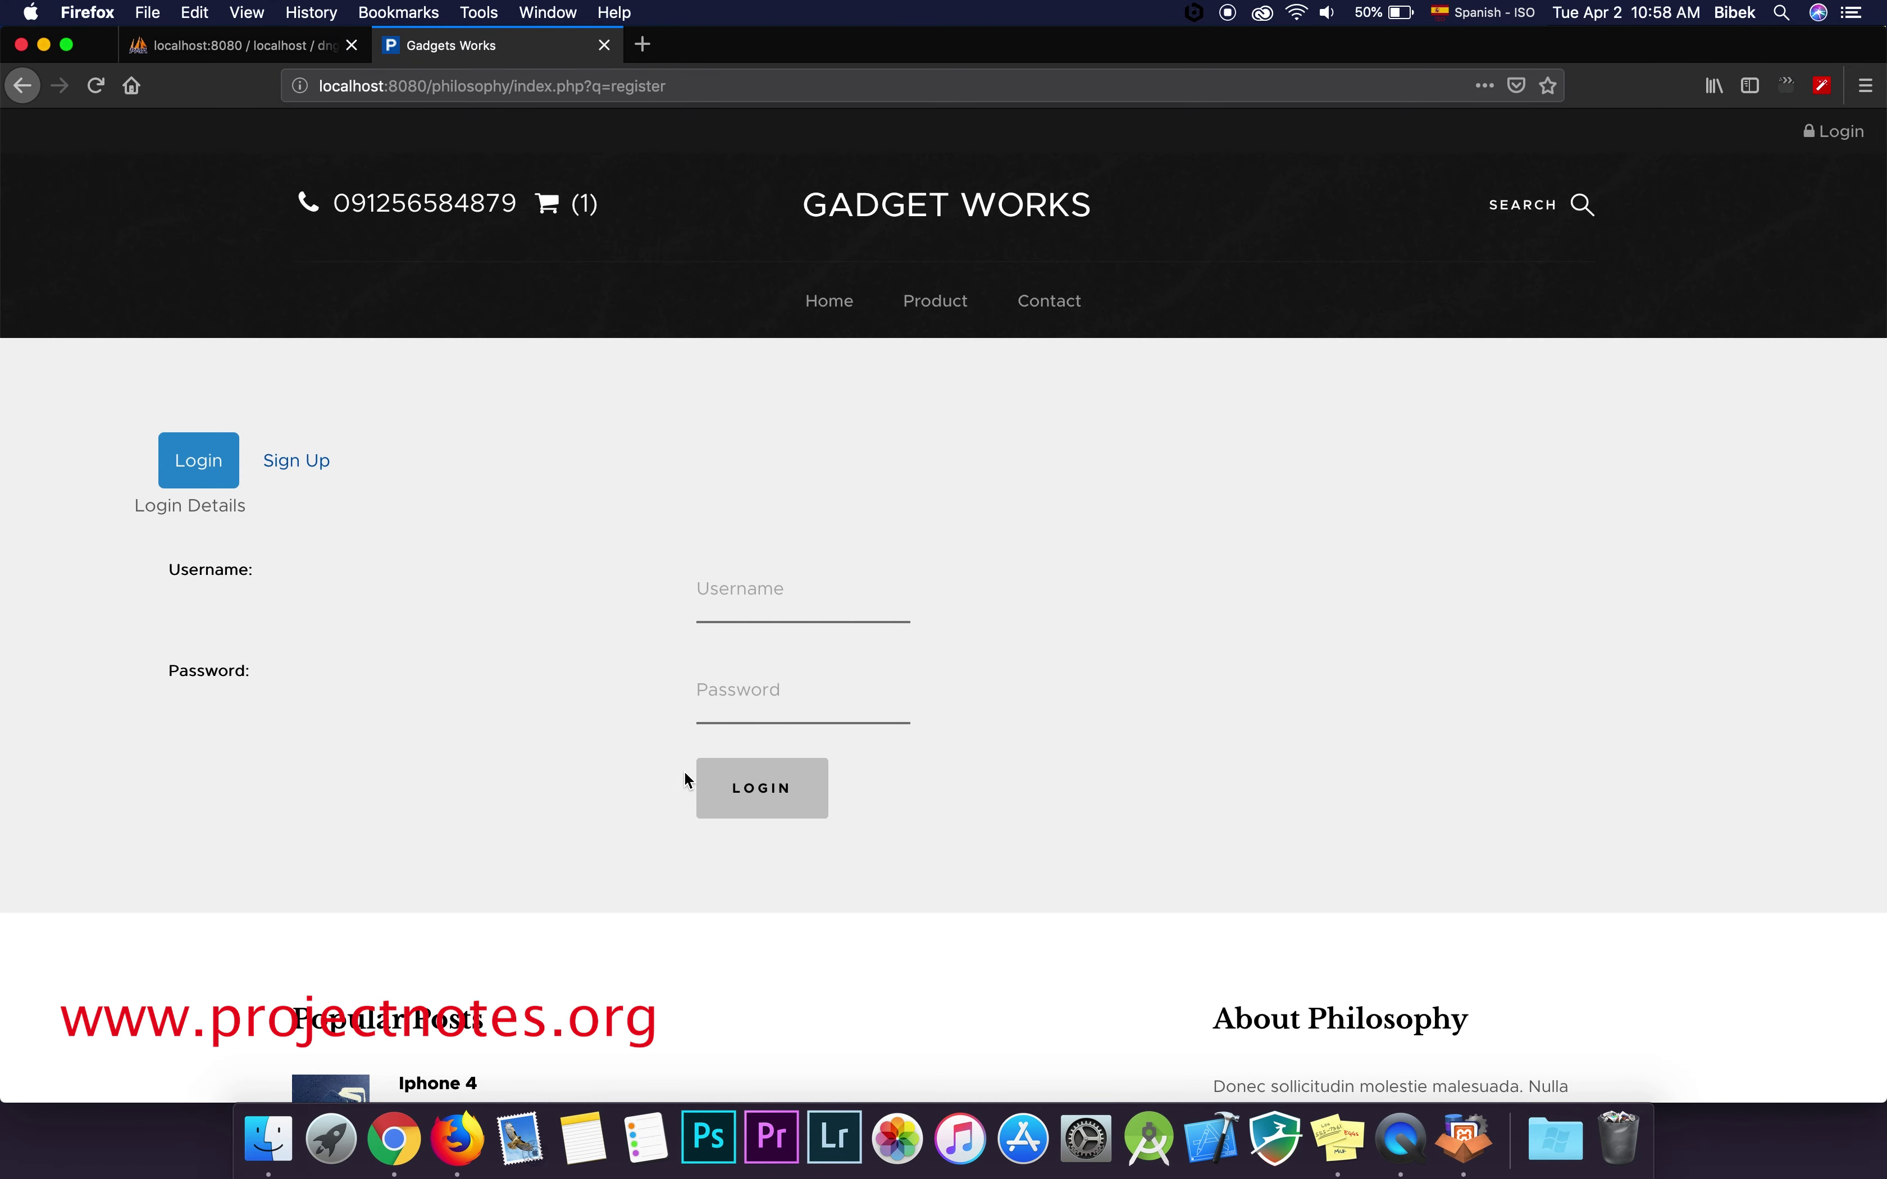
scroll(687, 780, "down", 2)
scroll(843, 705, "down", 4)
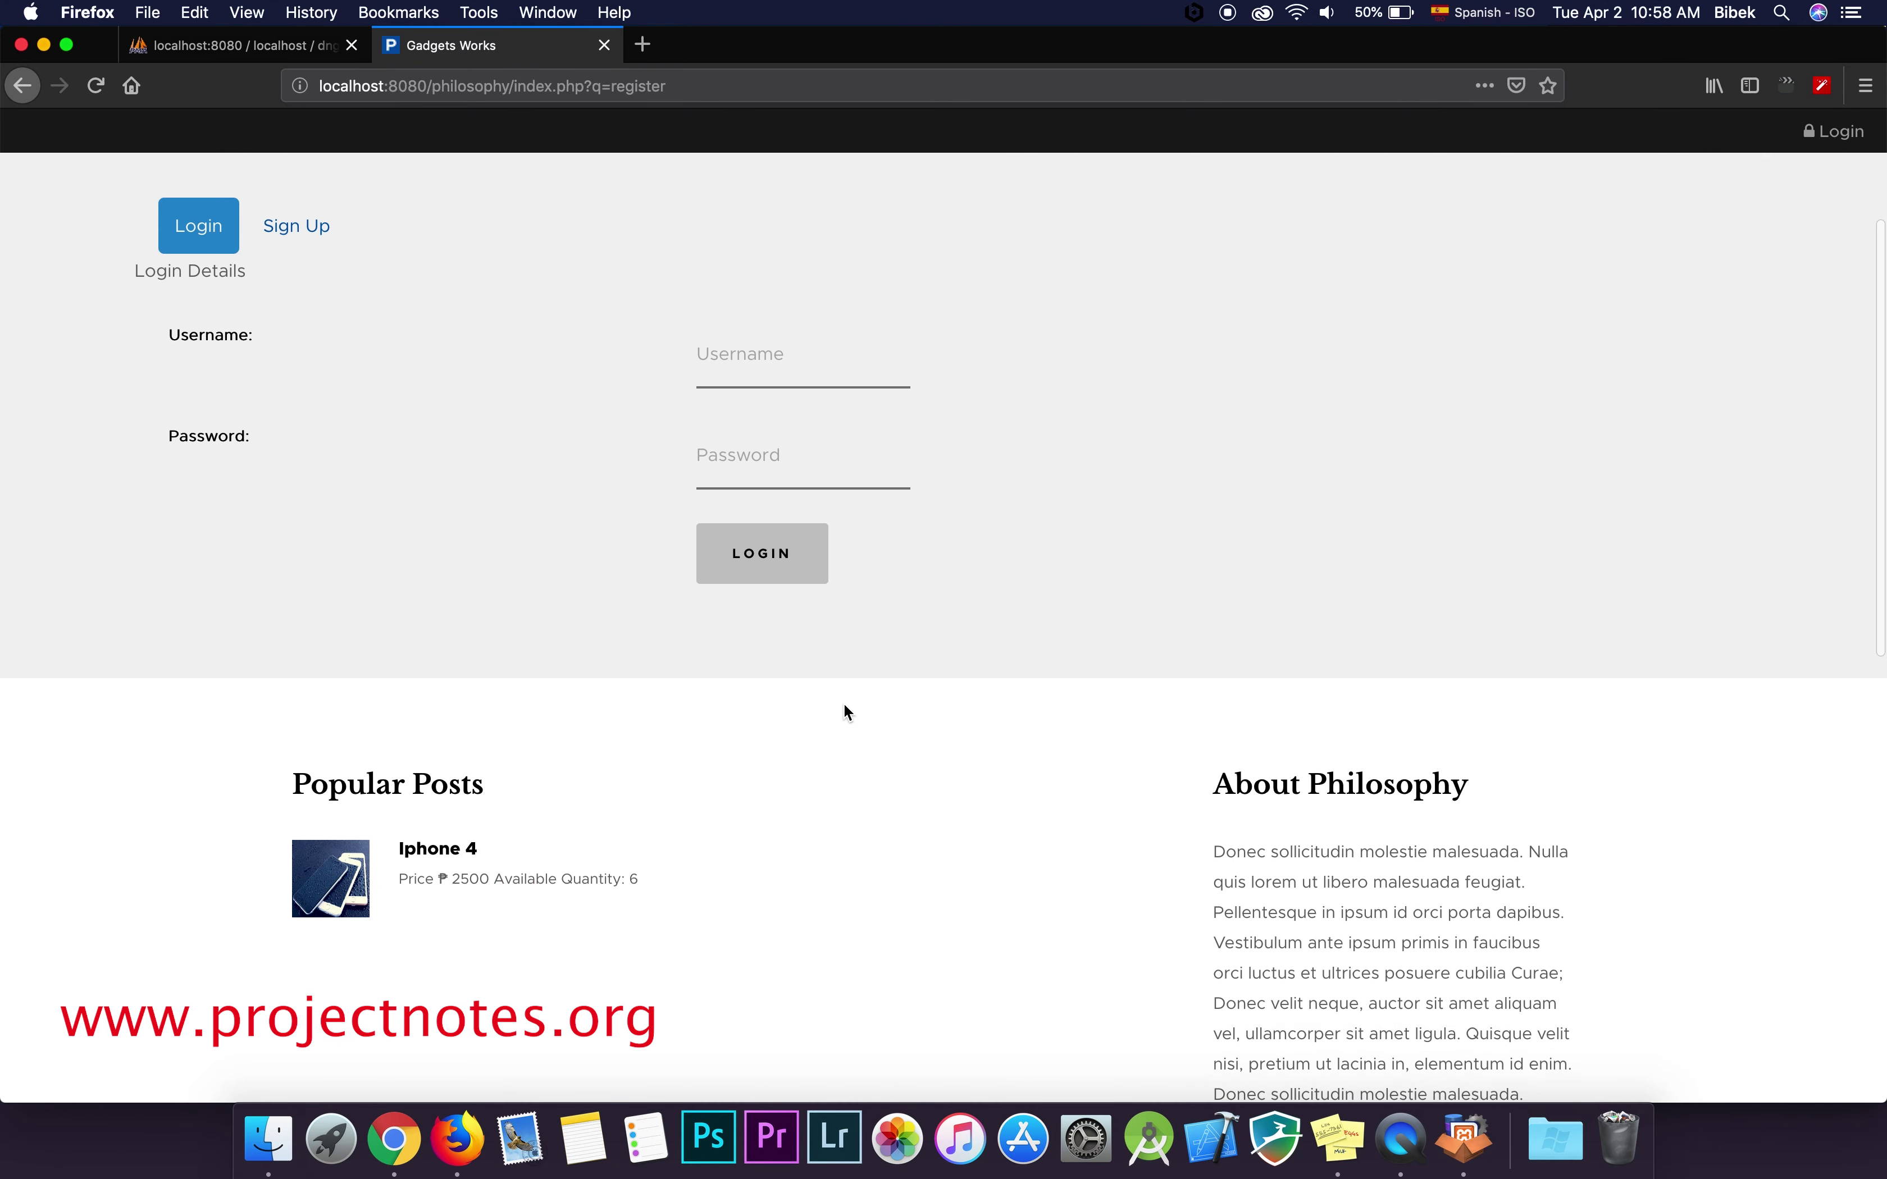
scroll(843, 705, "up", 5)
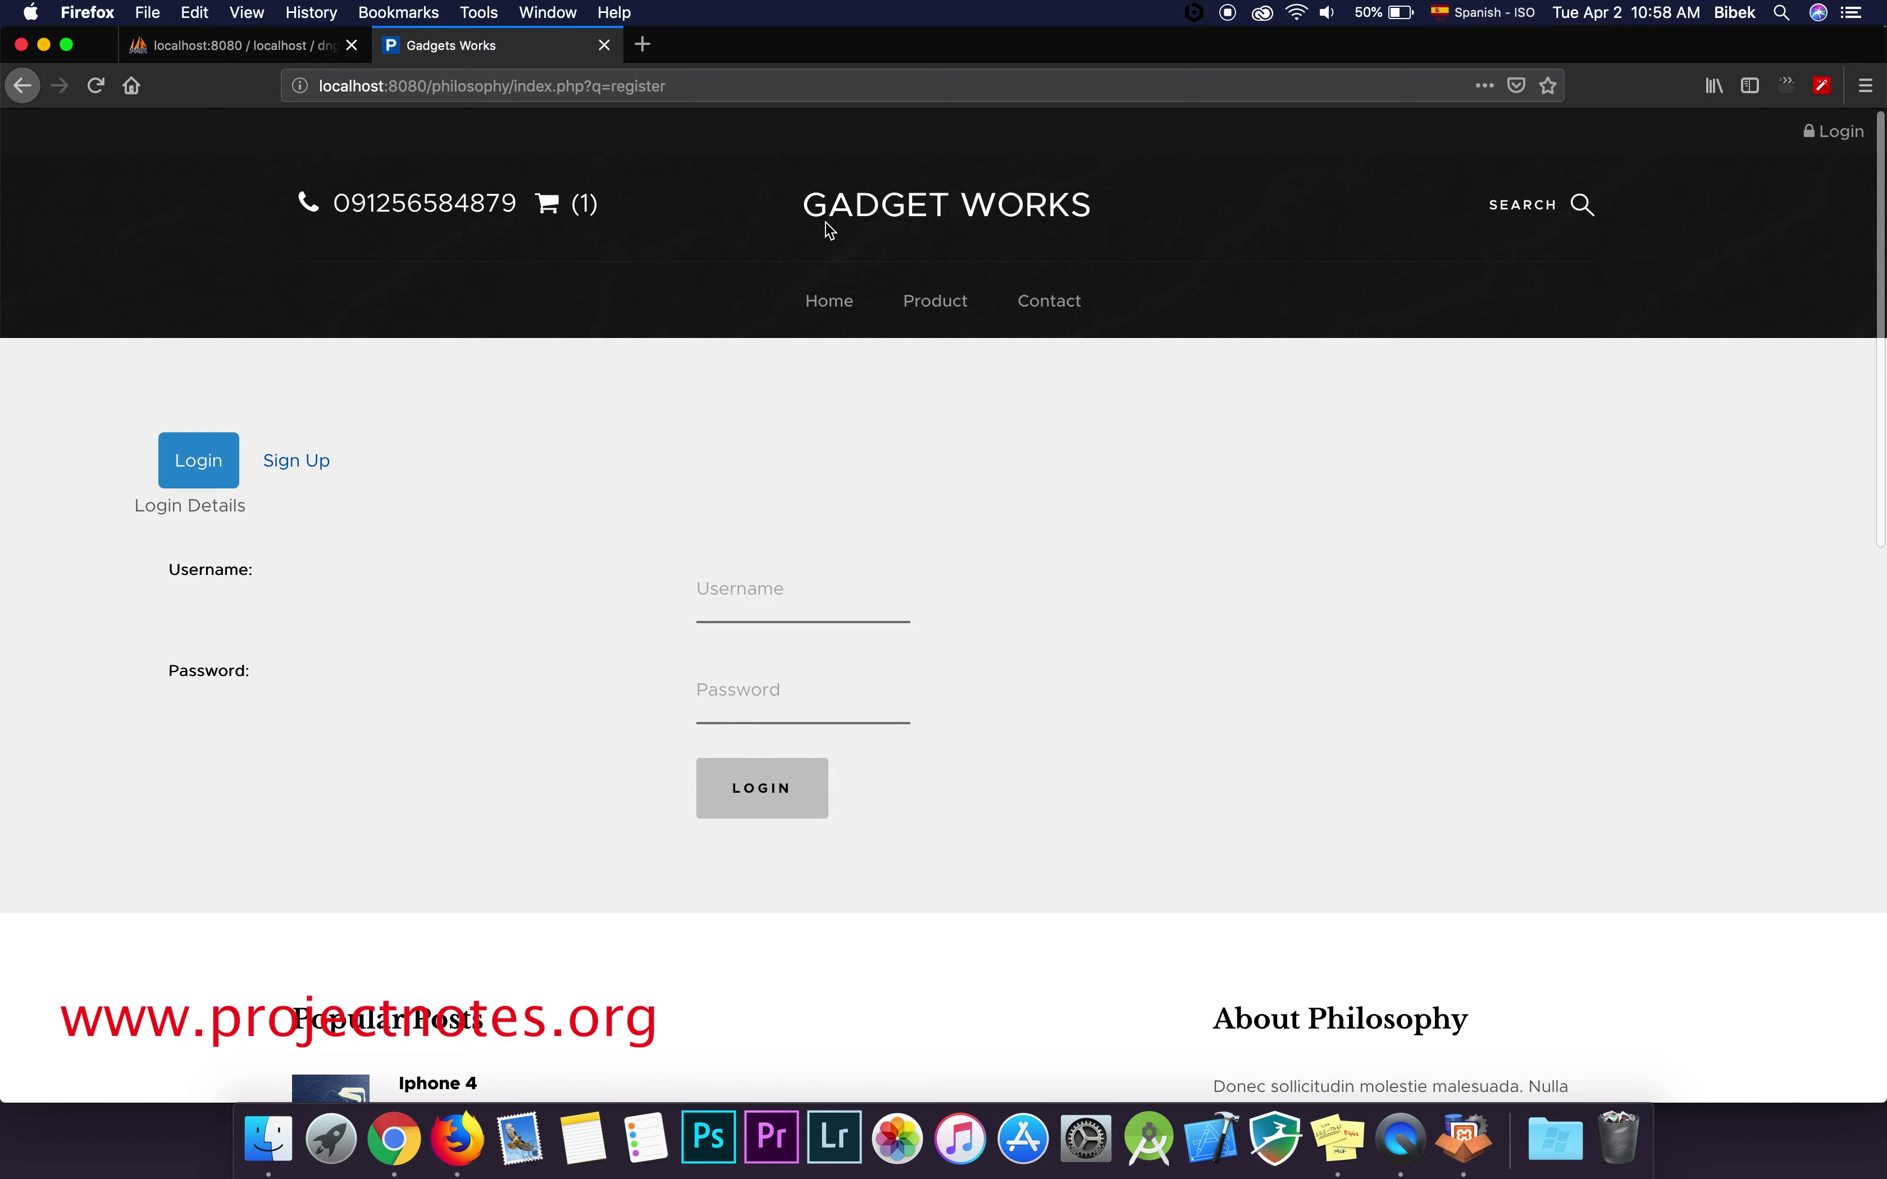
Return to the Gadget Works home page, and open the Product page and look it through to the footer.
left_click(904, 201)
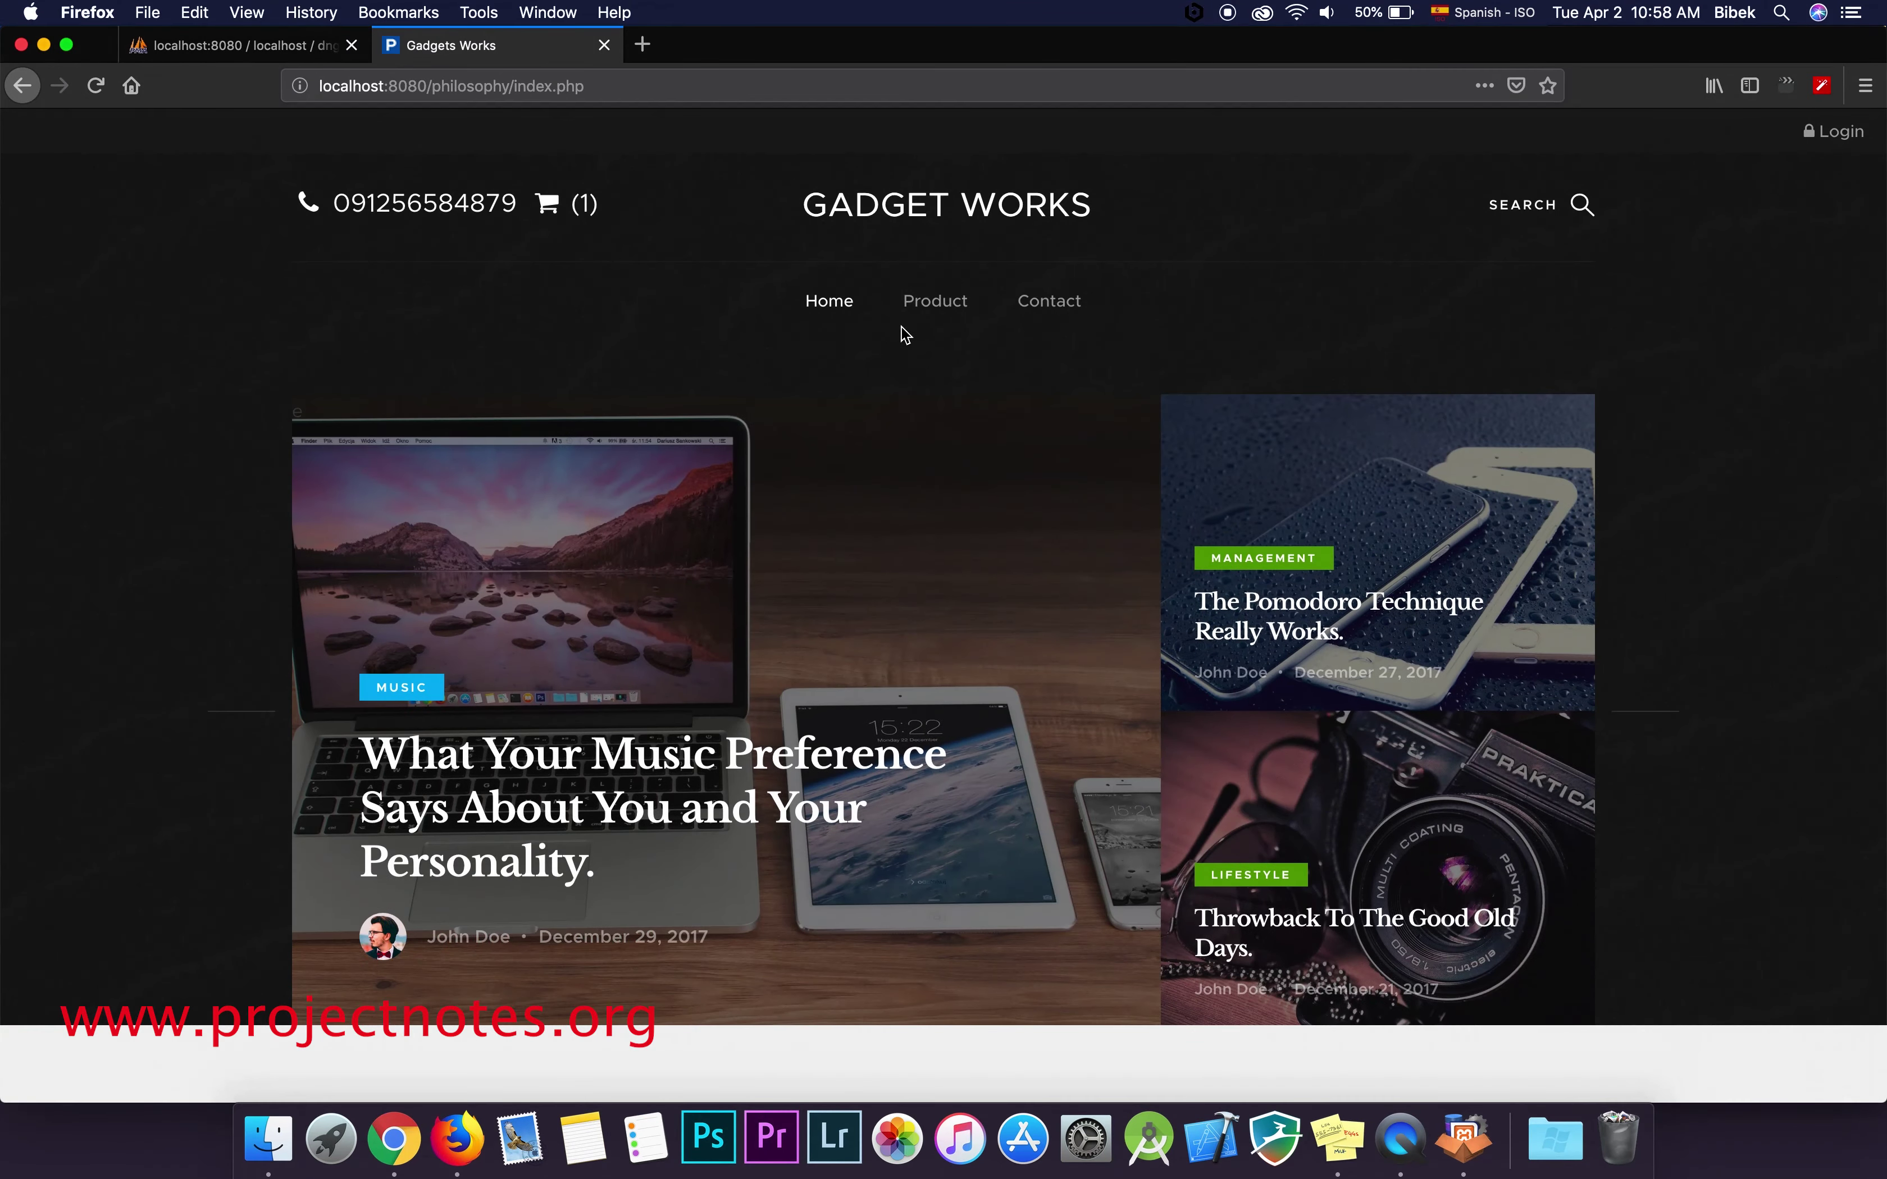
left_click(938, 302)
scroll(781, 650, "down", 10)
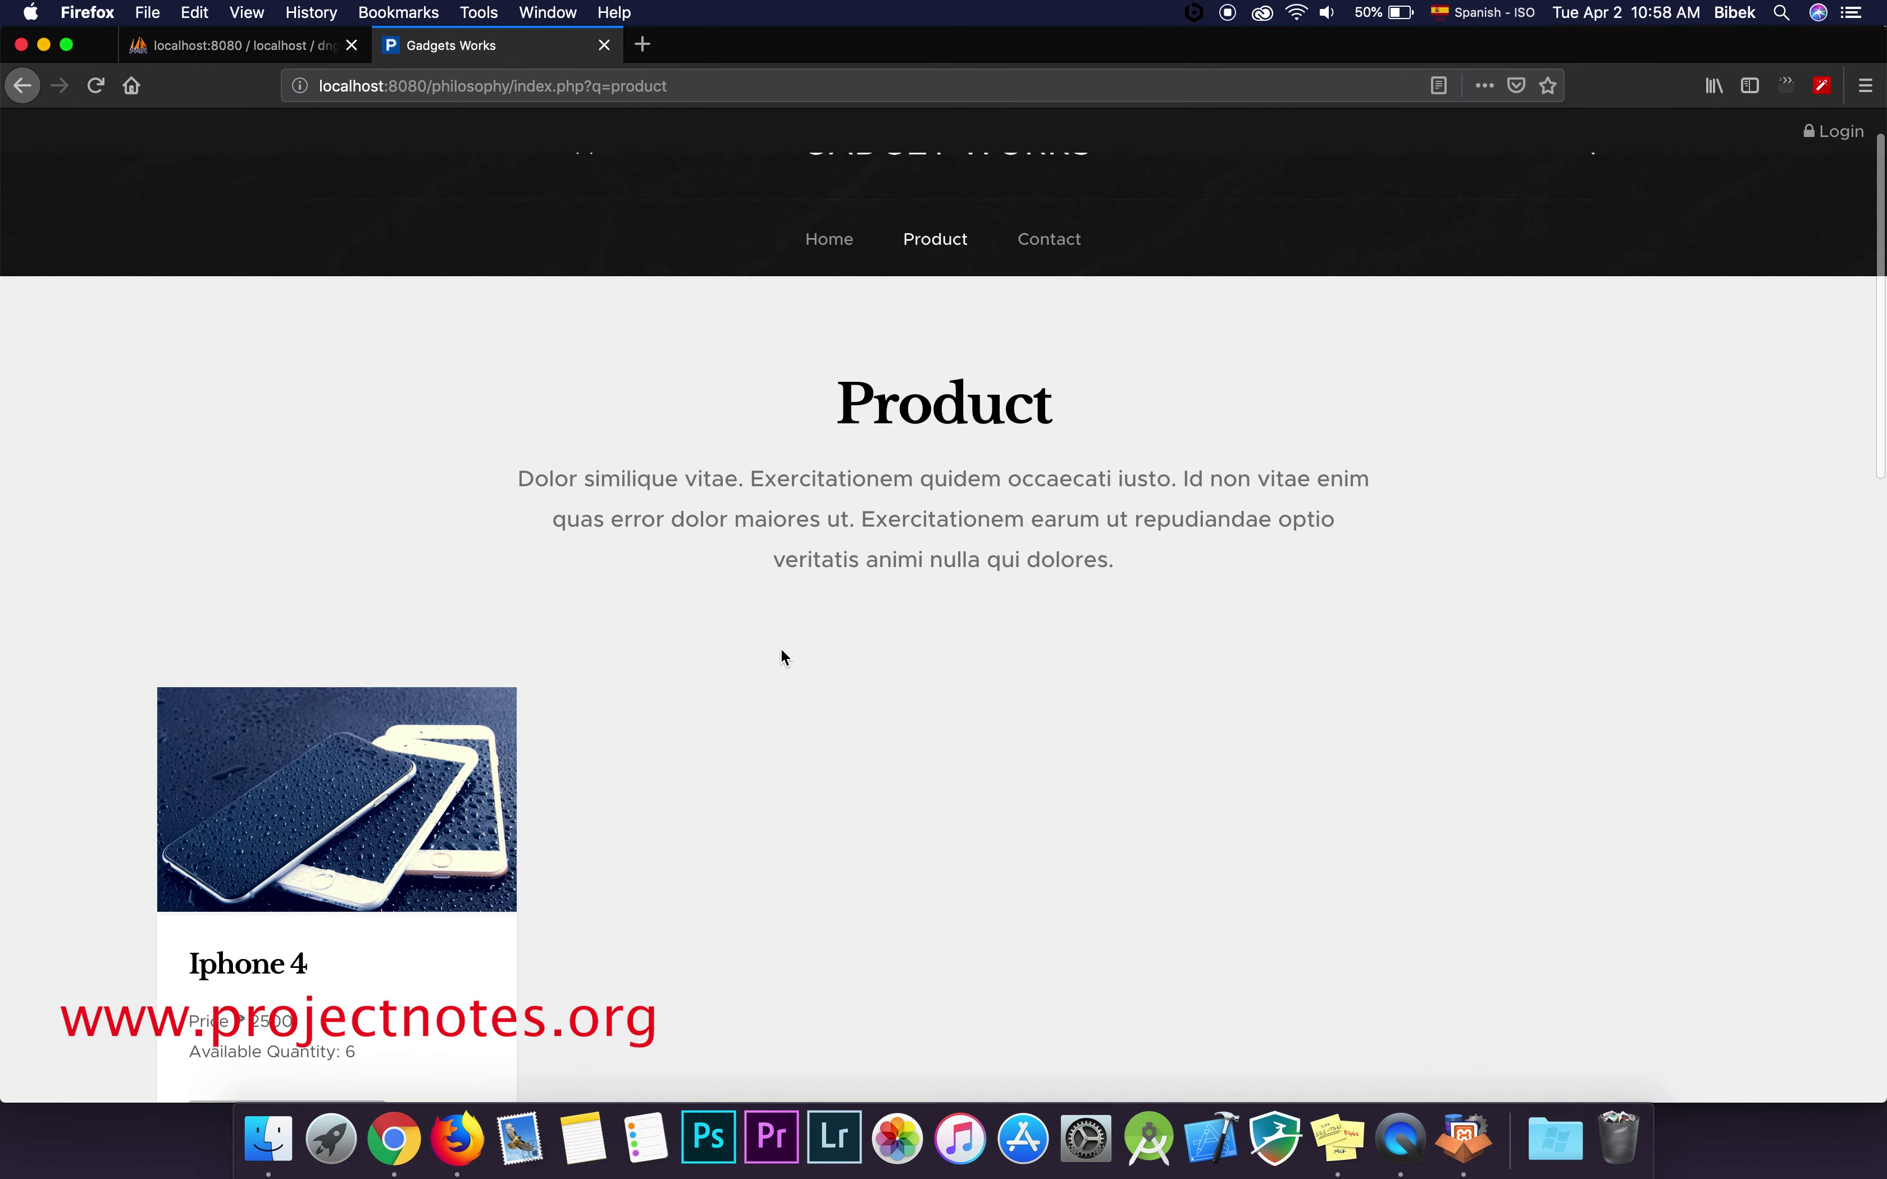
scroll(782, 652, "down", 5)
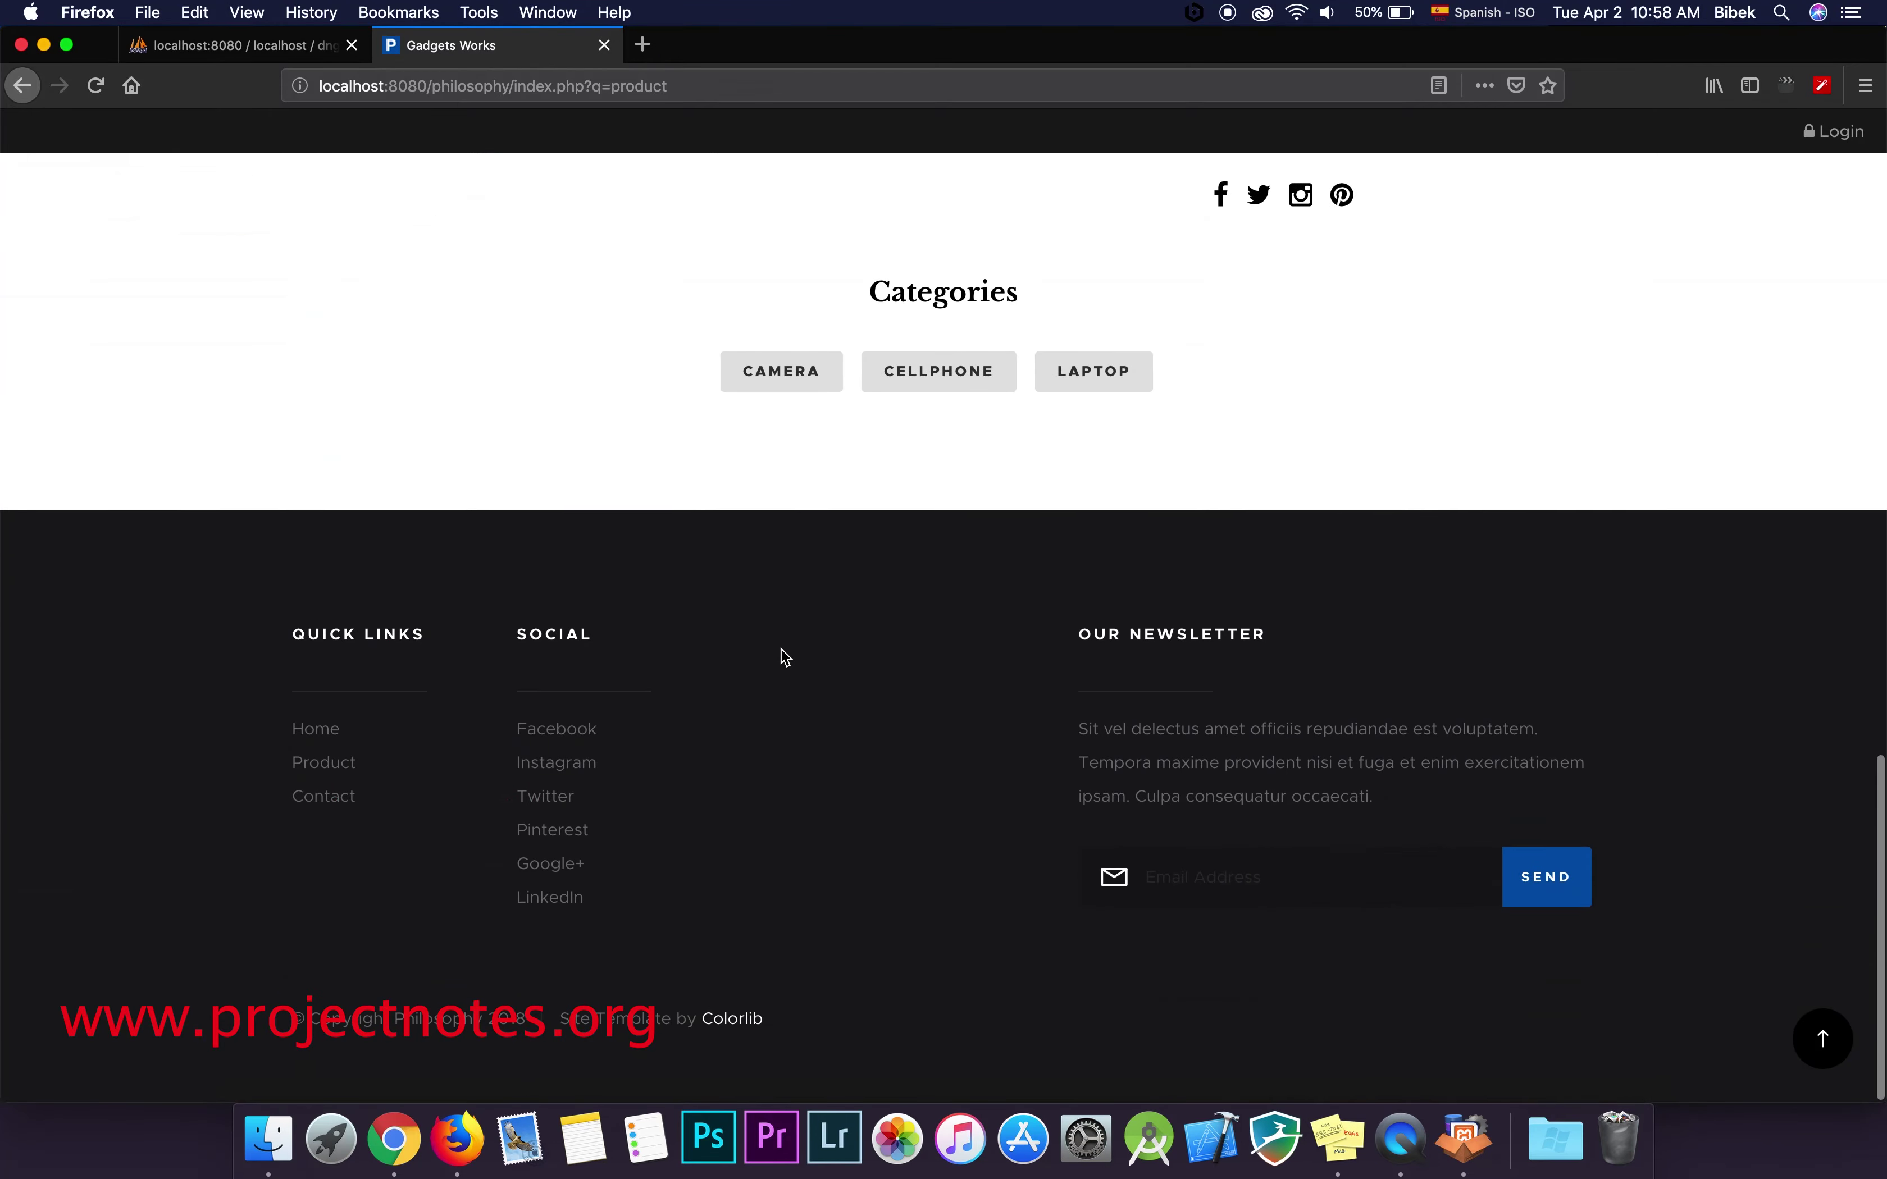
scroll(782, 652, "up", 15)
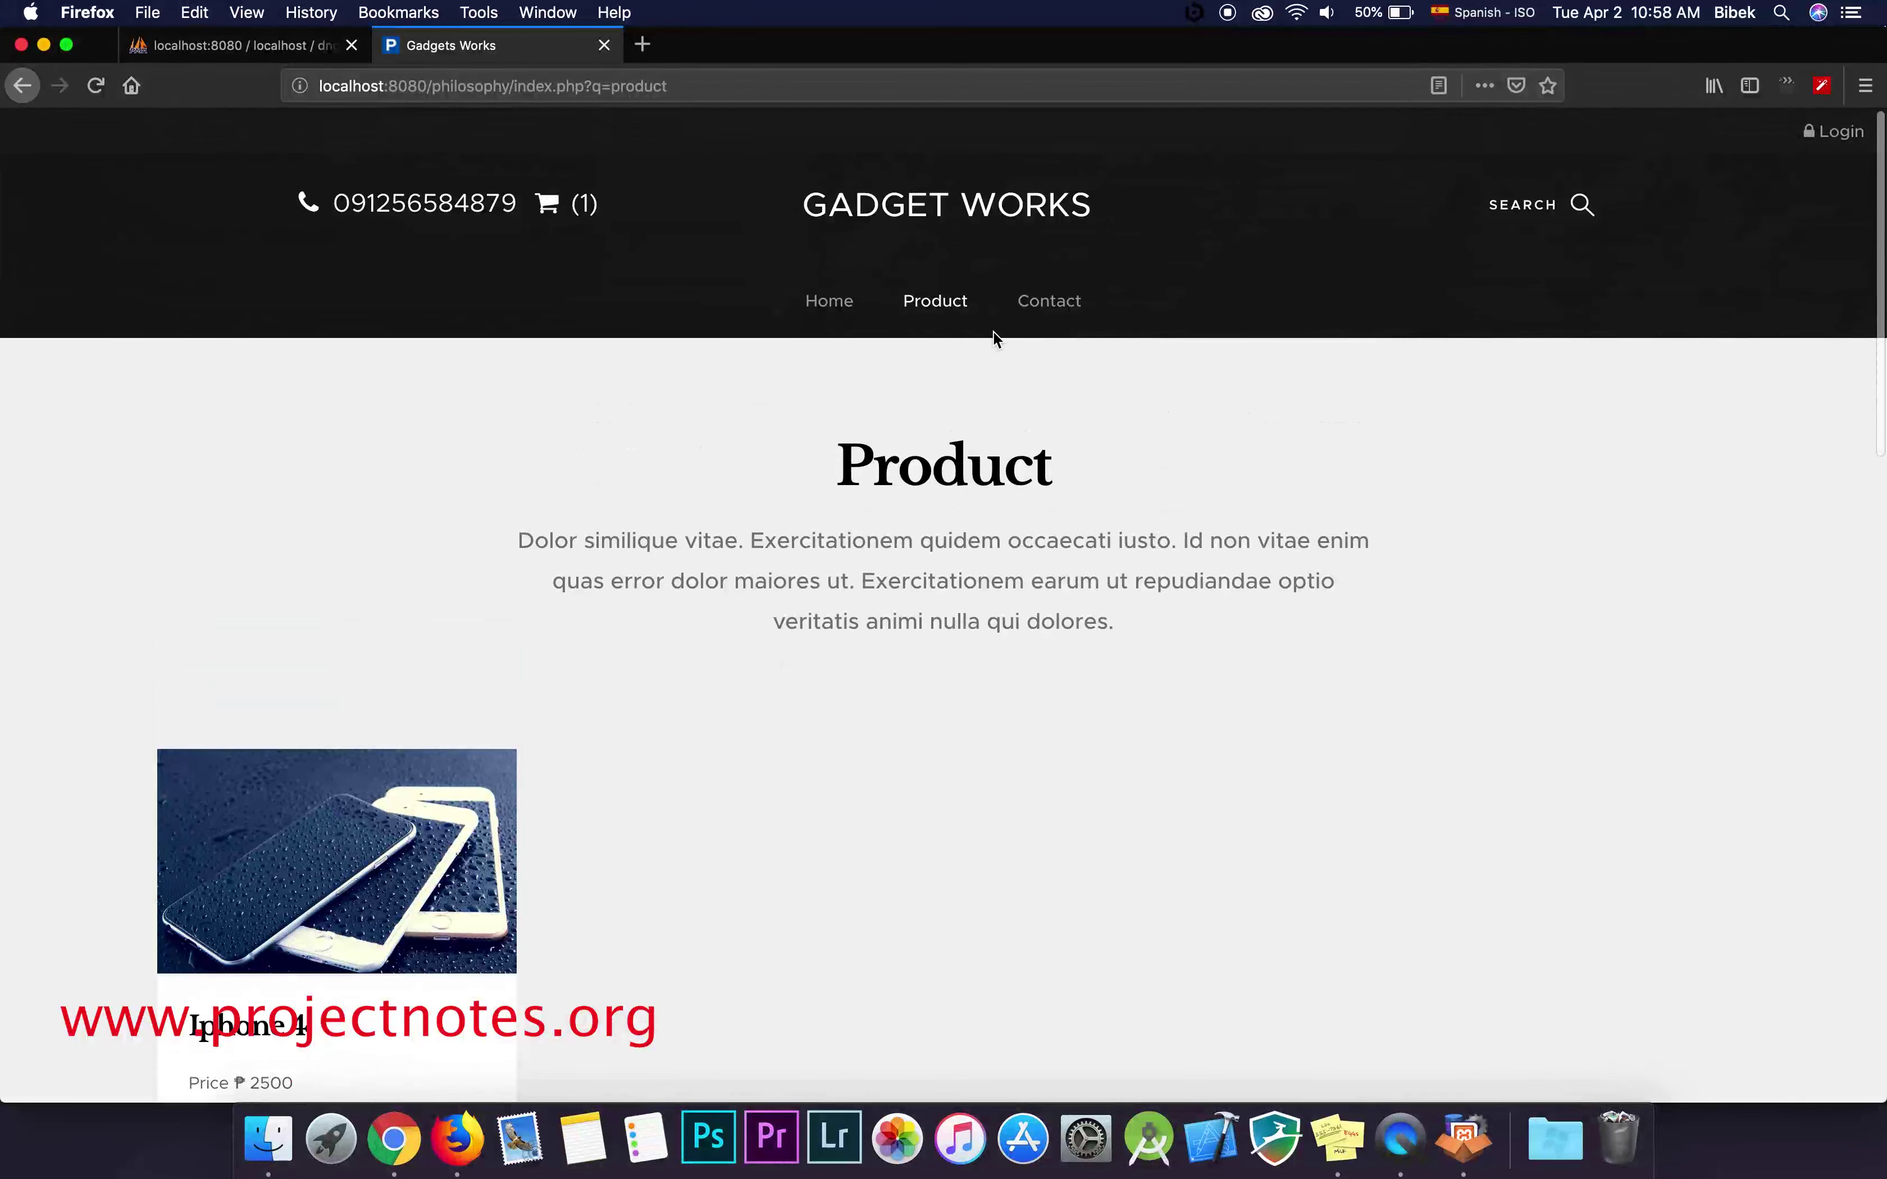
Open the Contact page and look over the contact details.
left_click(1047, 303)
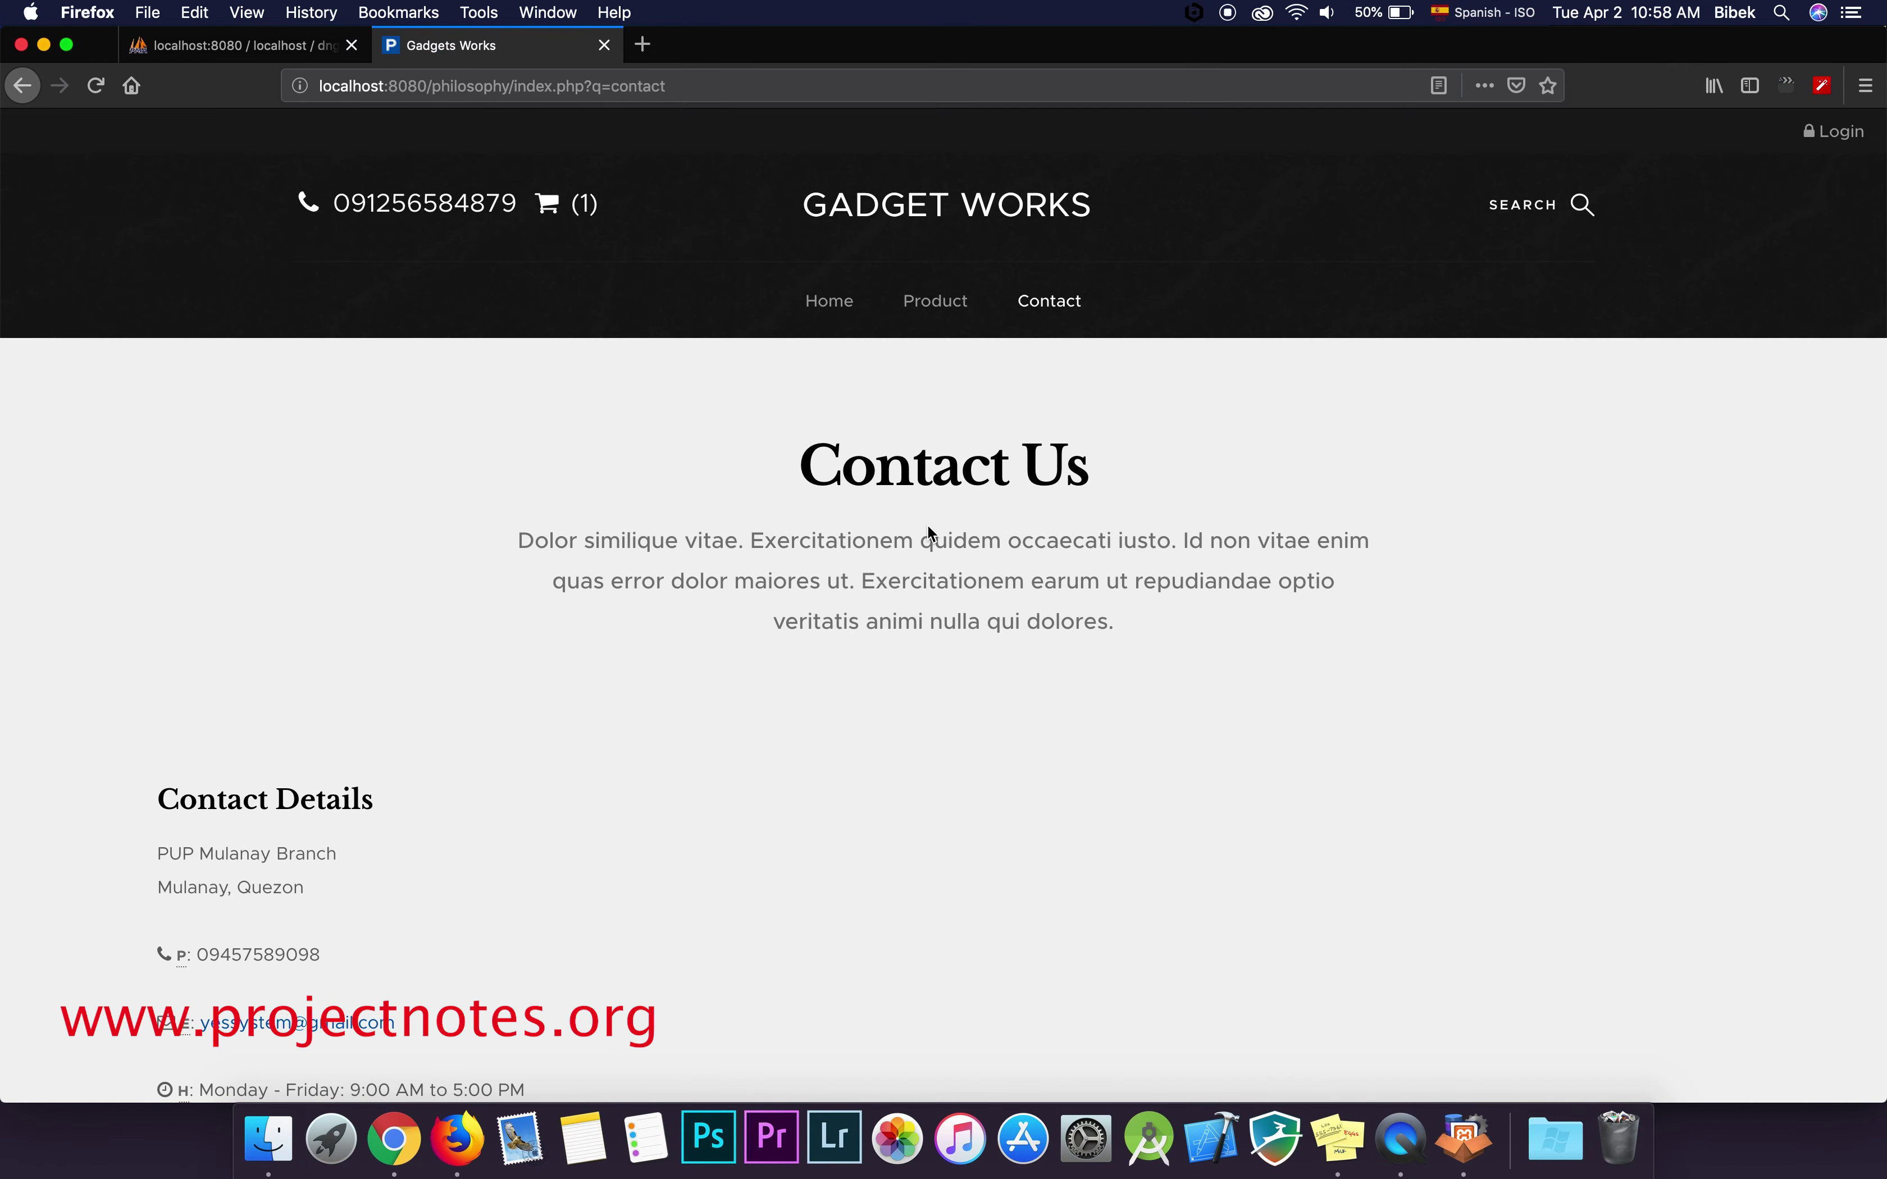
scroll(927, 523, "down", 2)
scroll(927, 523, "up", 2)
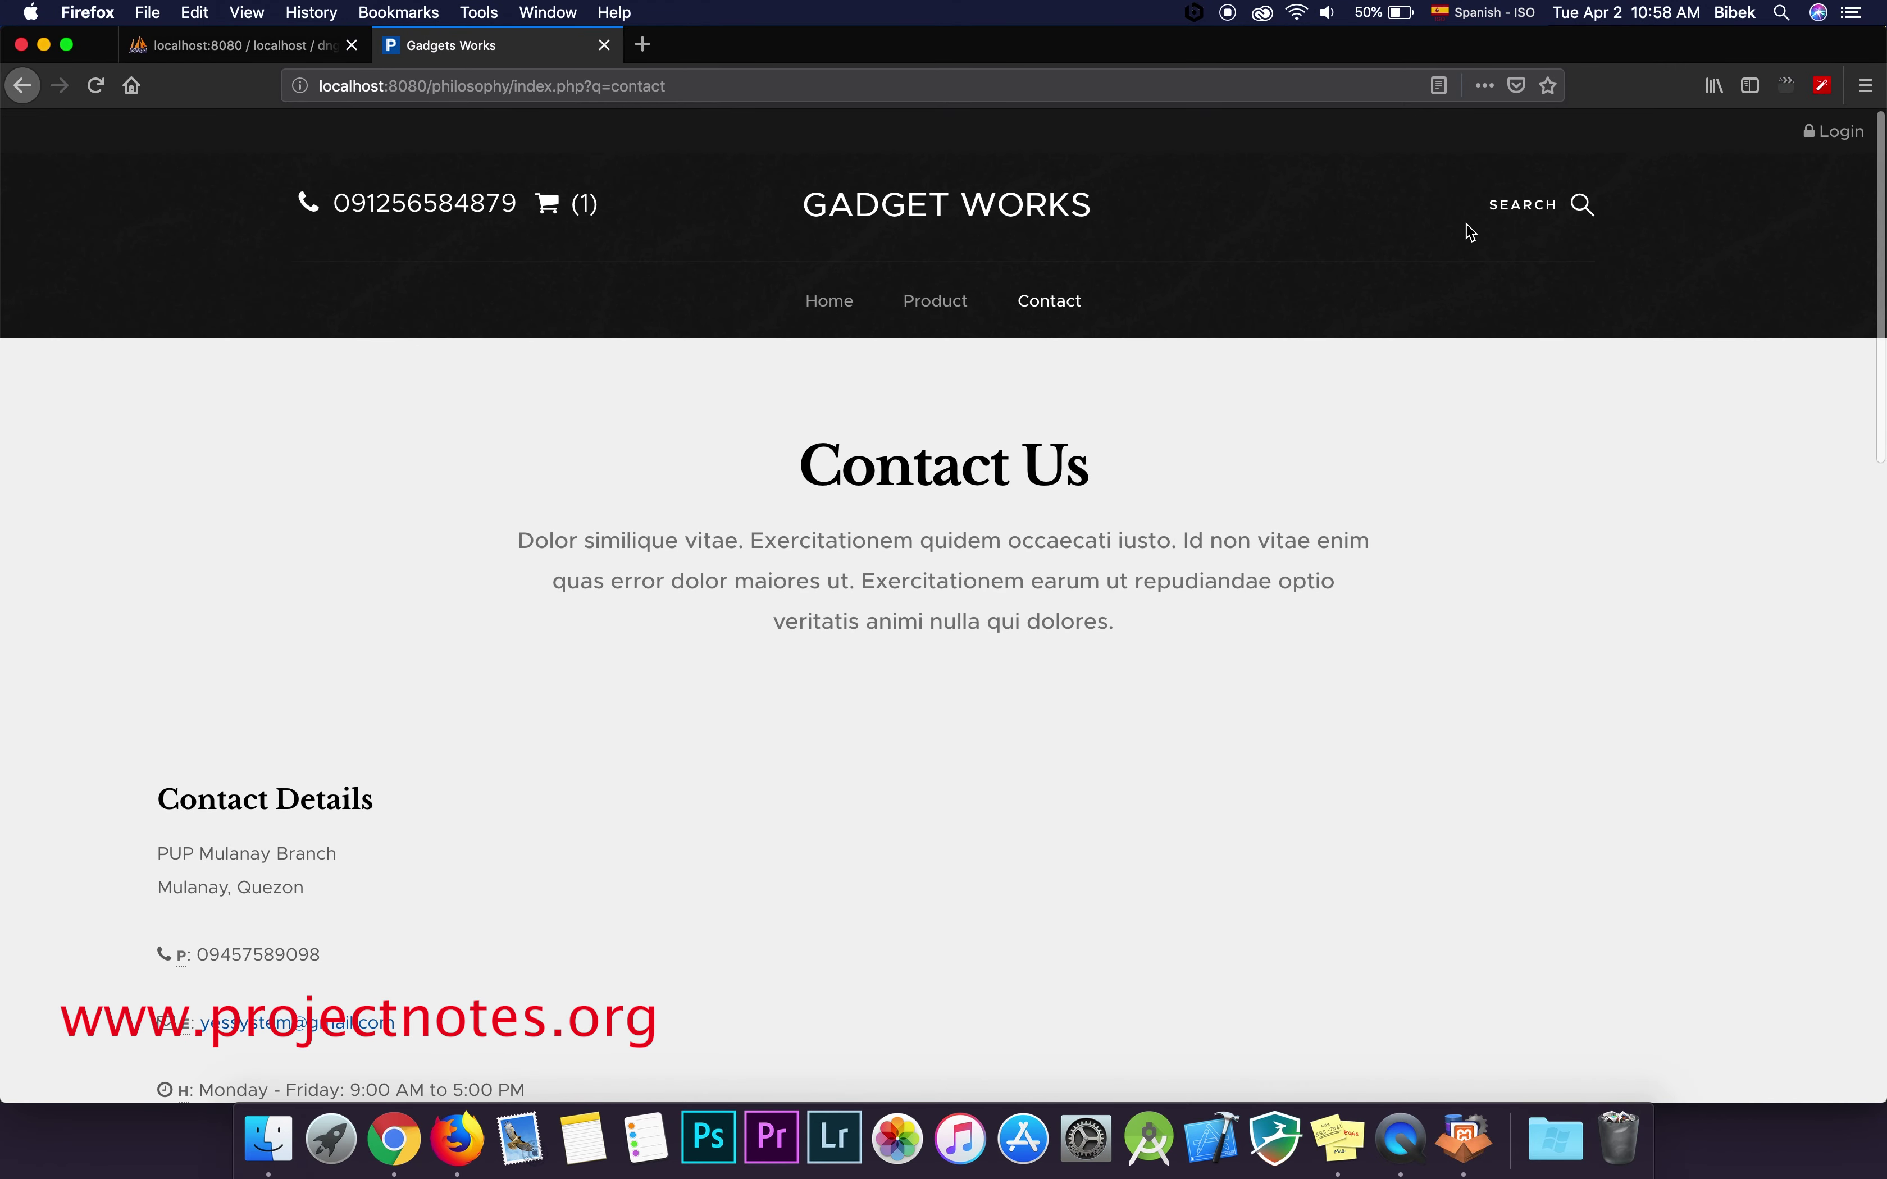
Test the site search with the random keyword ffdcsdcadcdvdvsdv.
left_click(1504, 214)
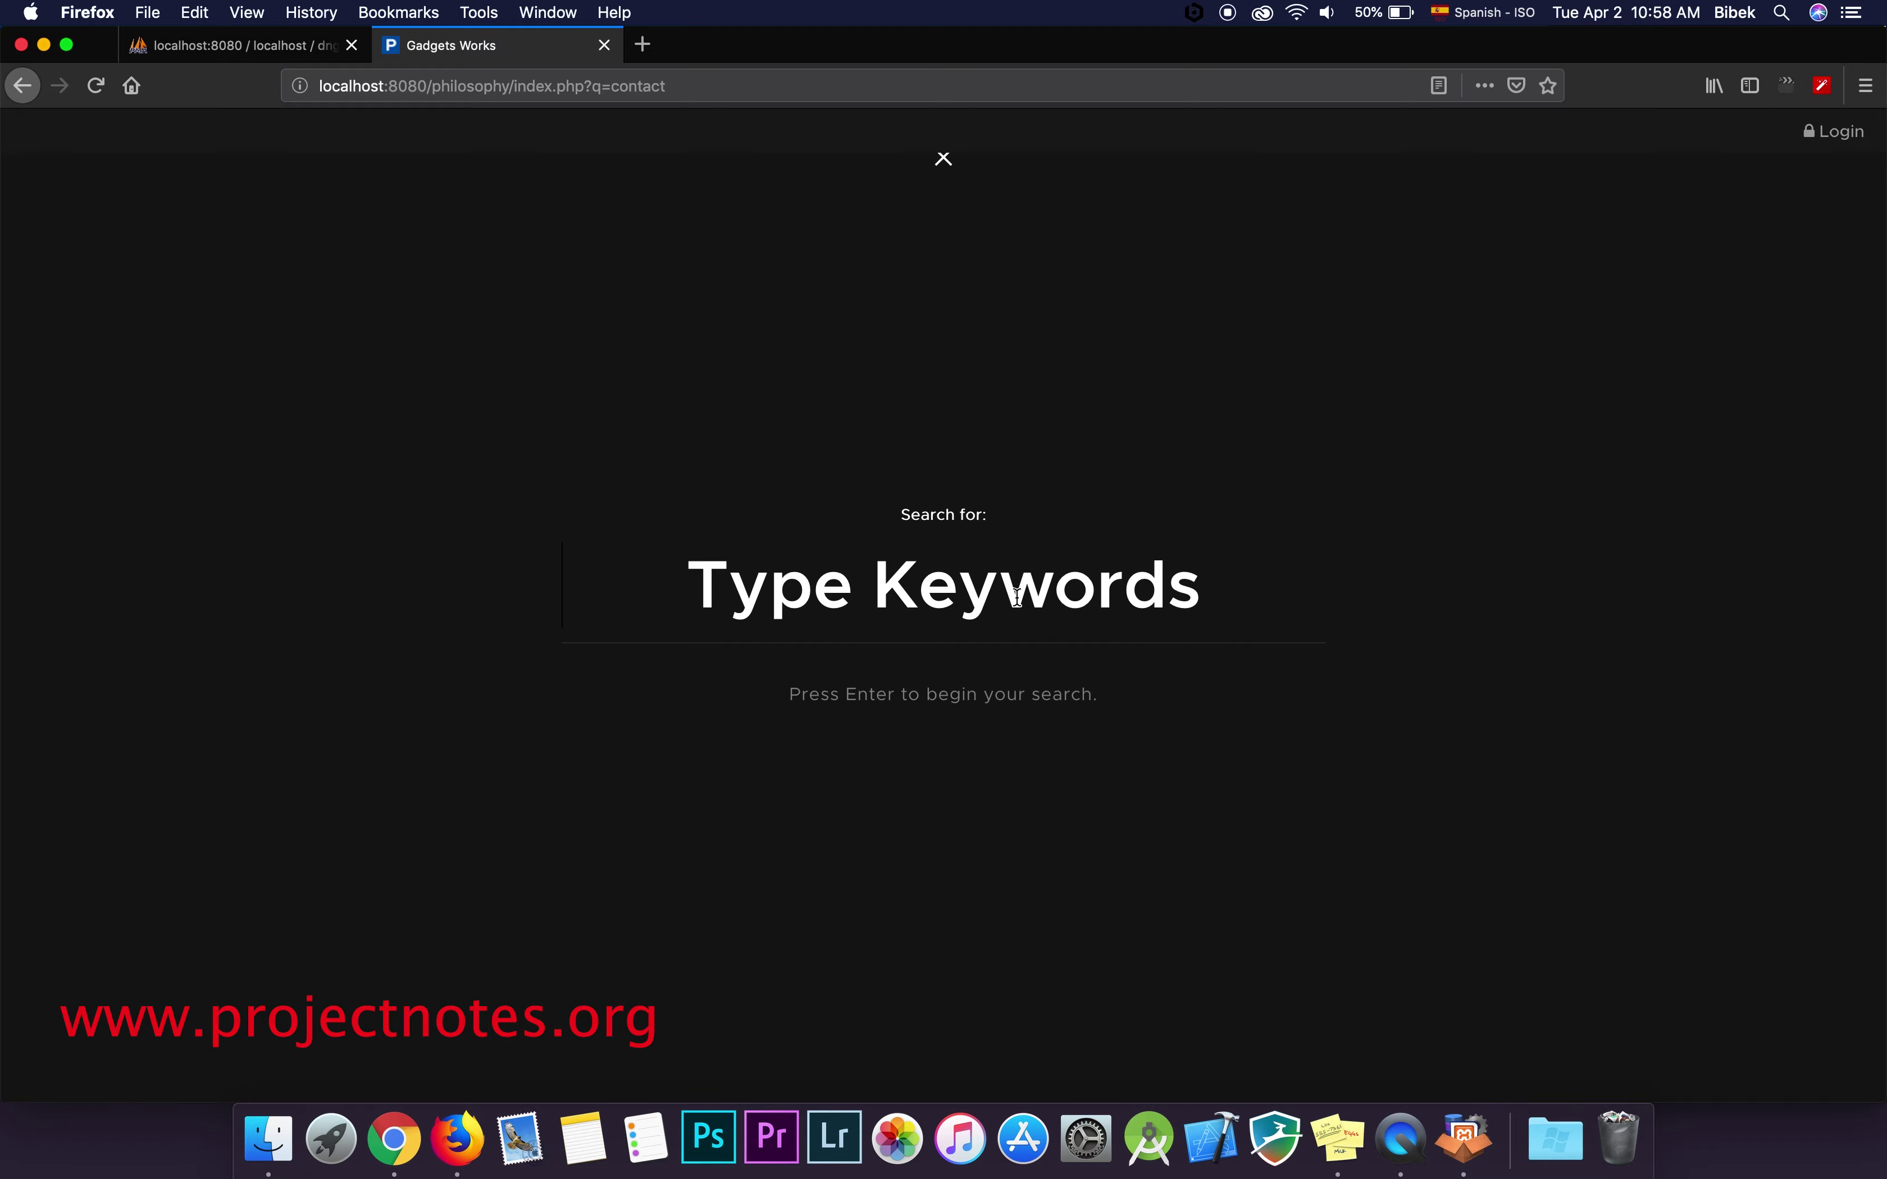
key("Escape")
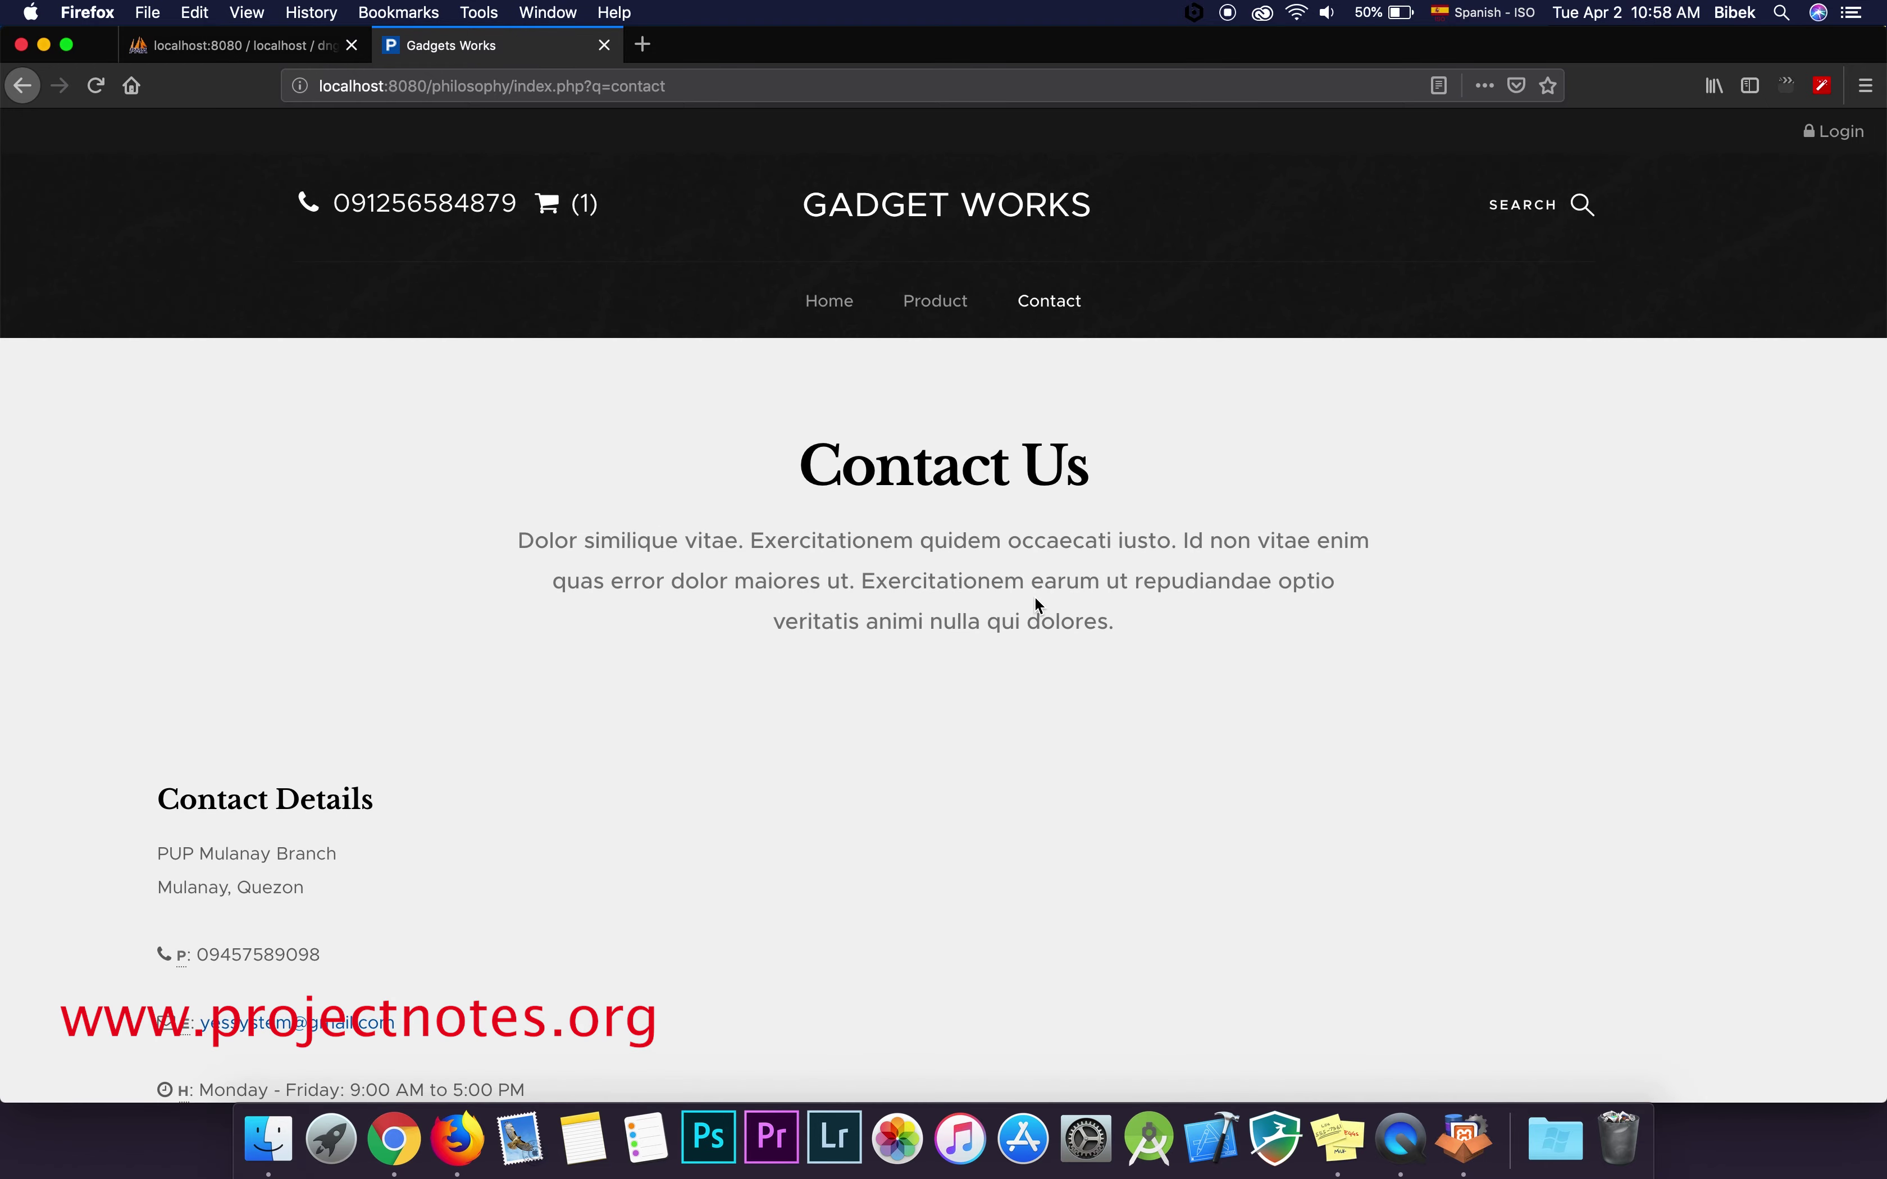
left_click(1551, 220)
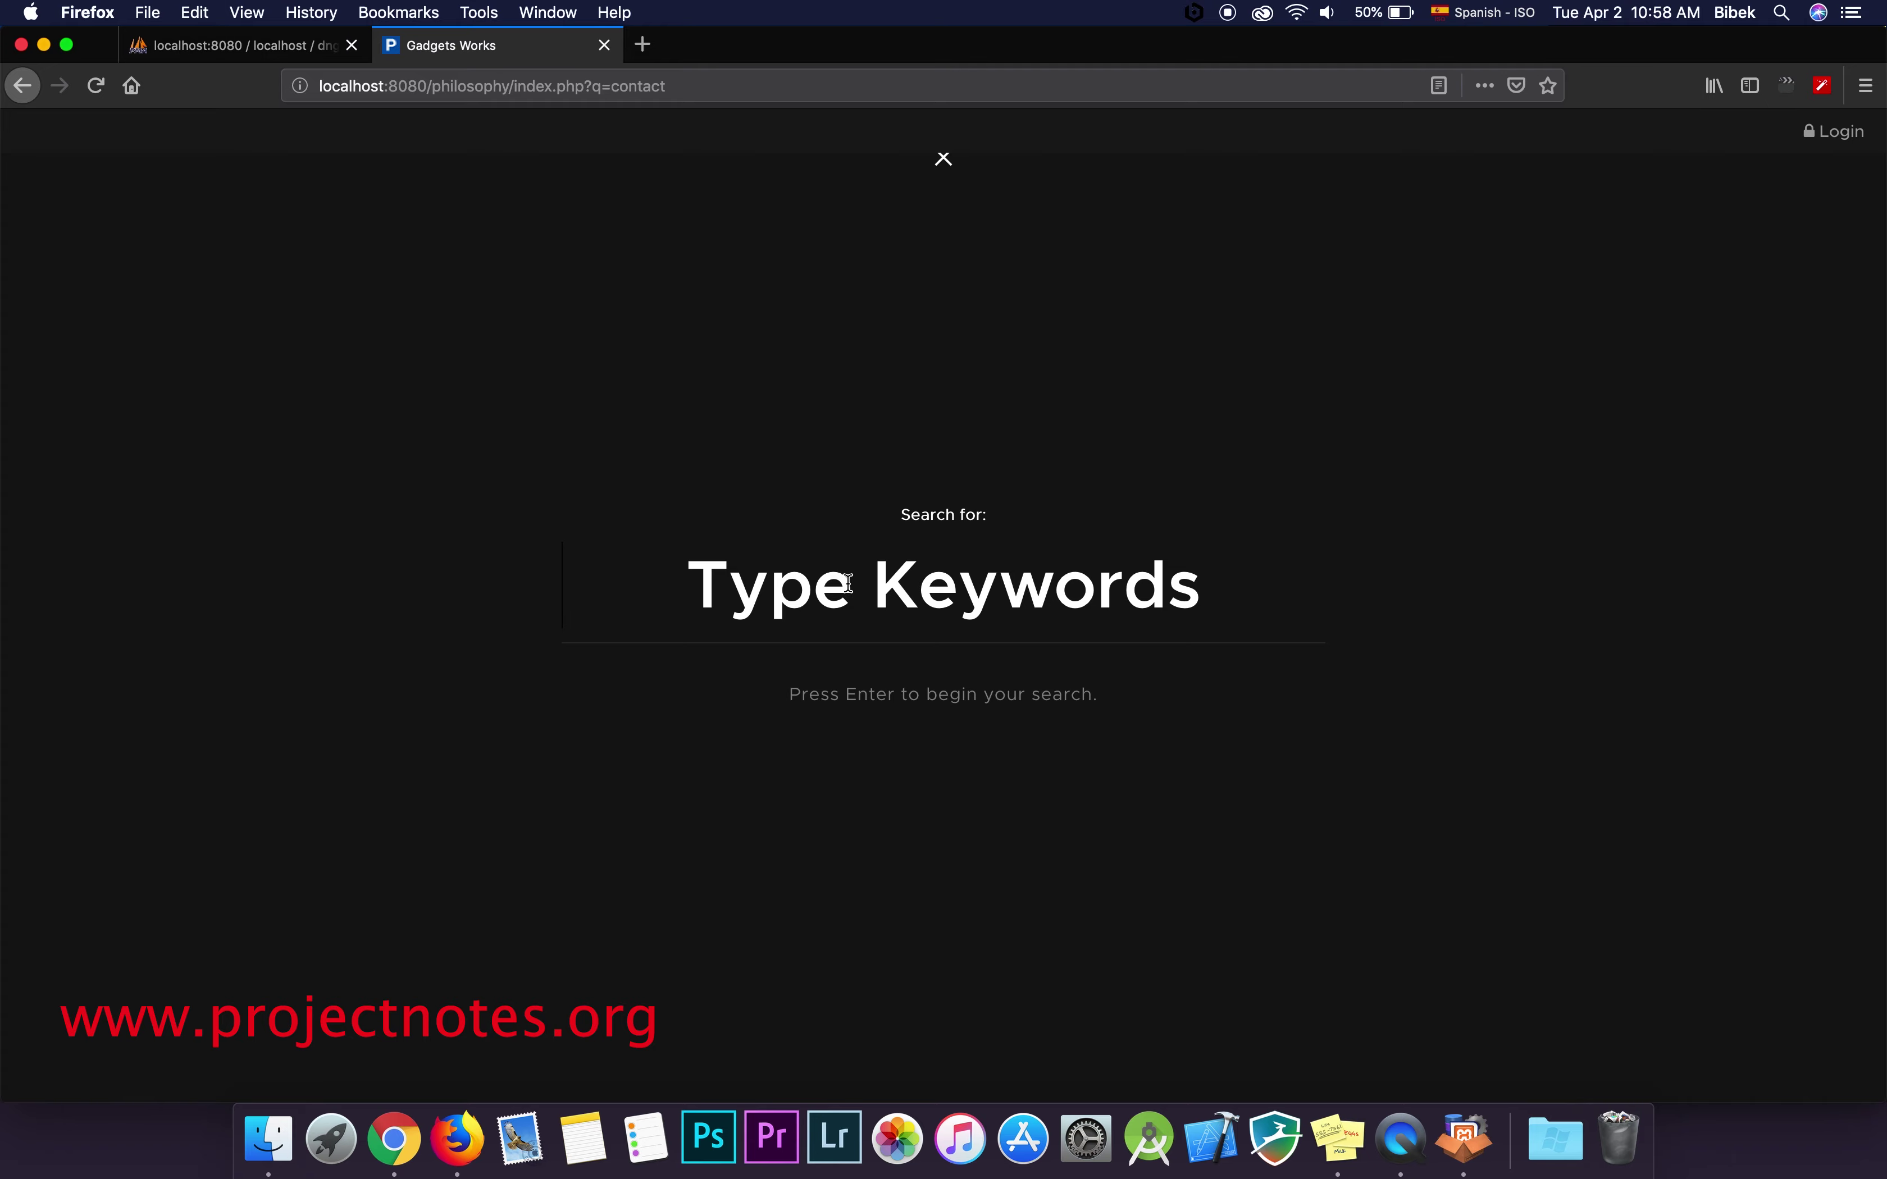
type("ffdcsdcadcdvdvsdv")
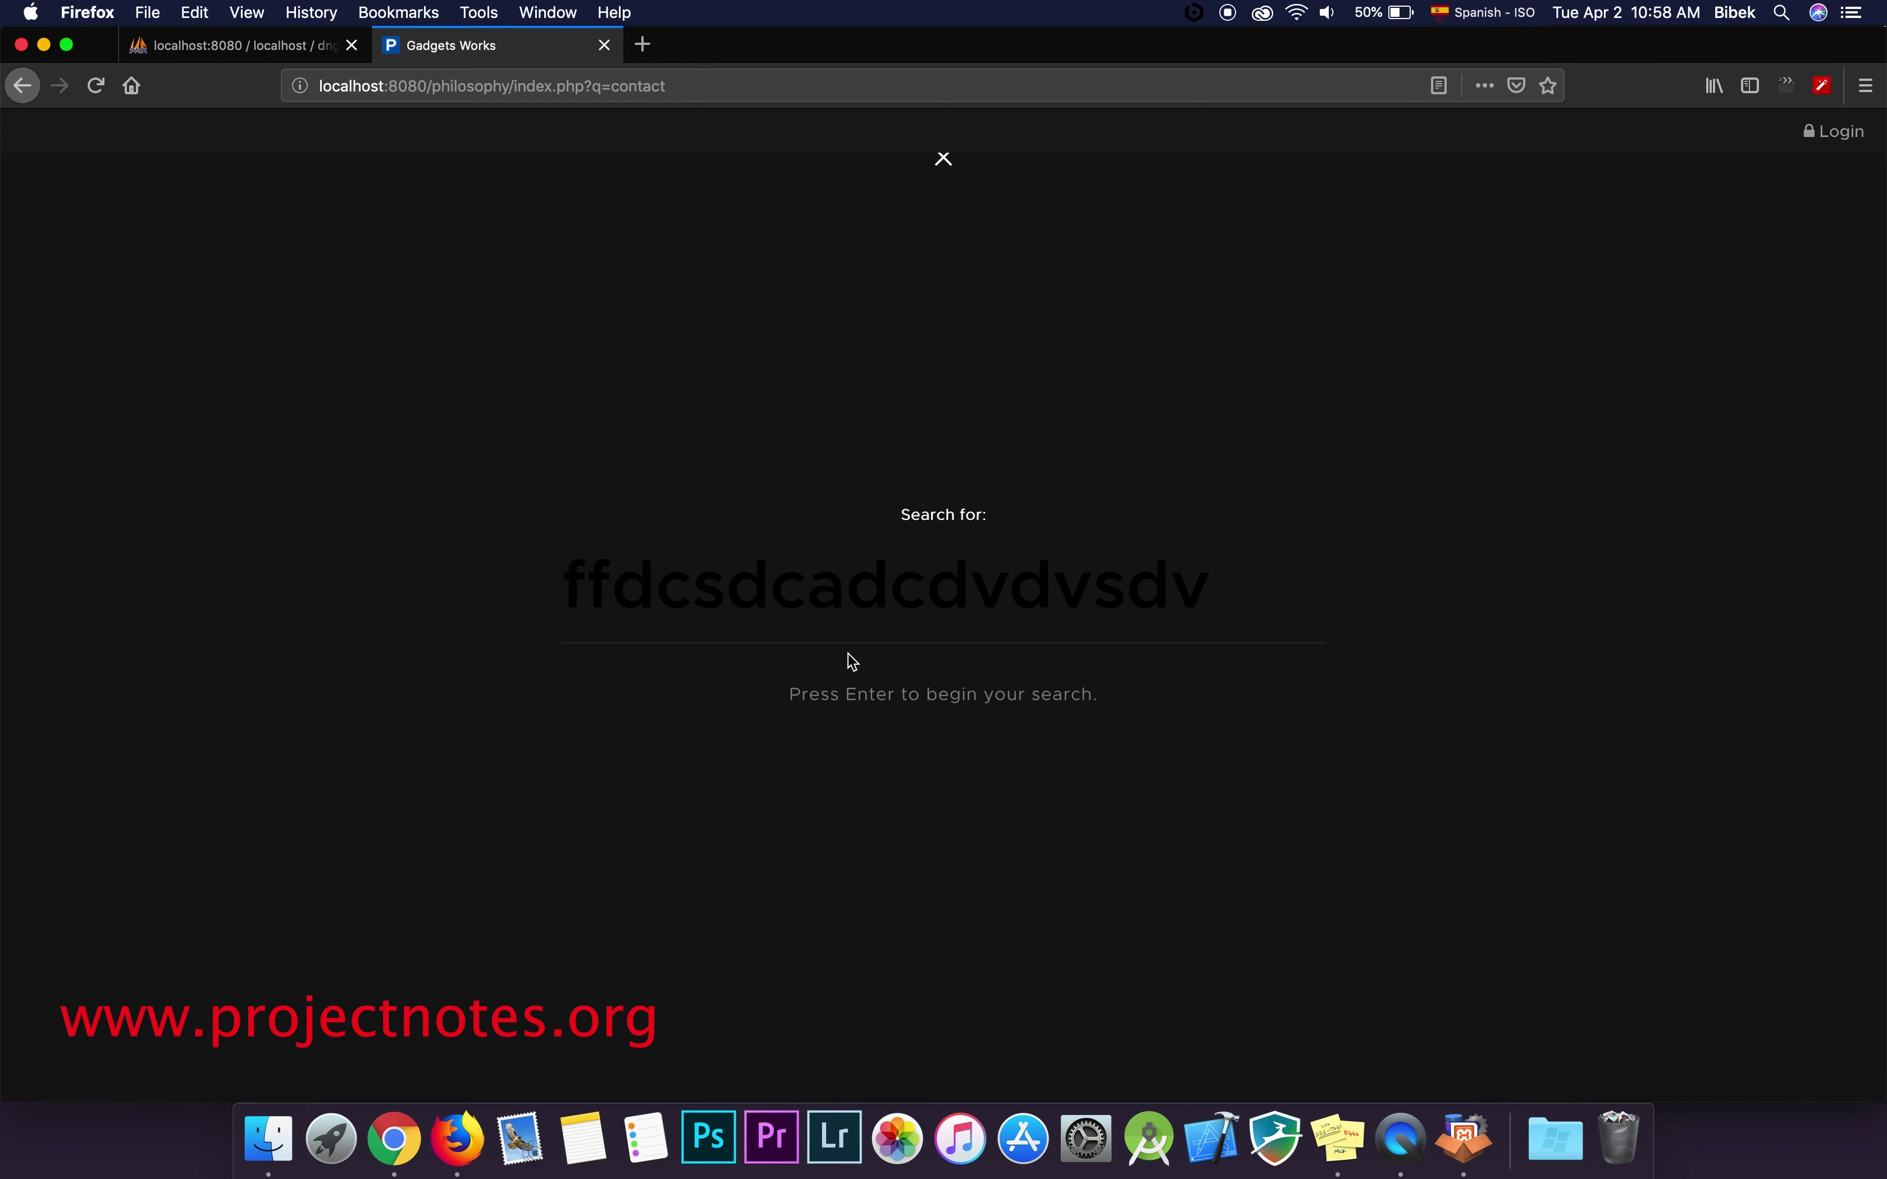
key("Return")
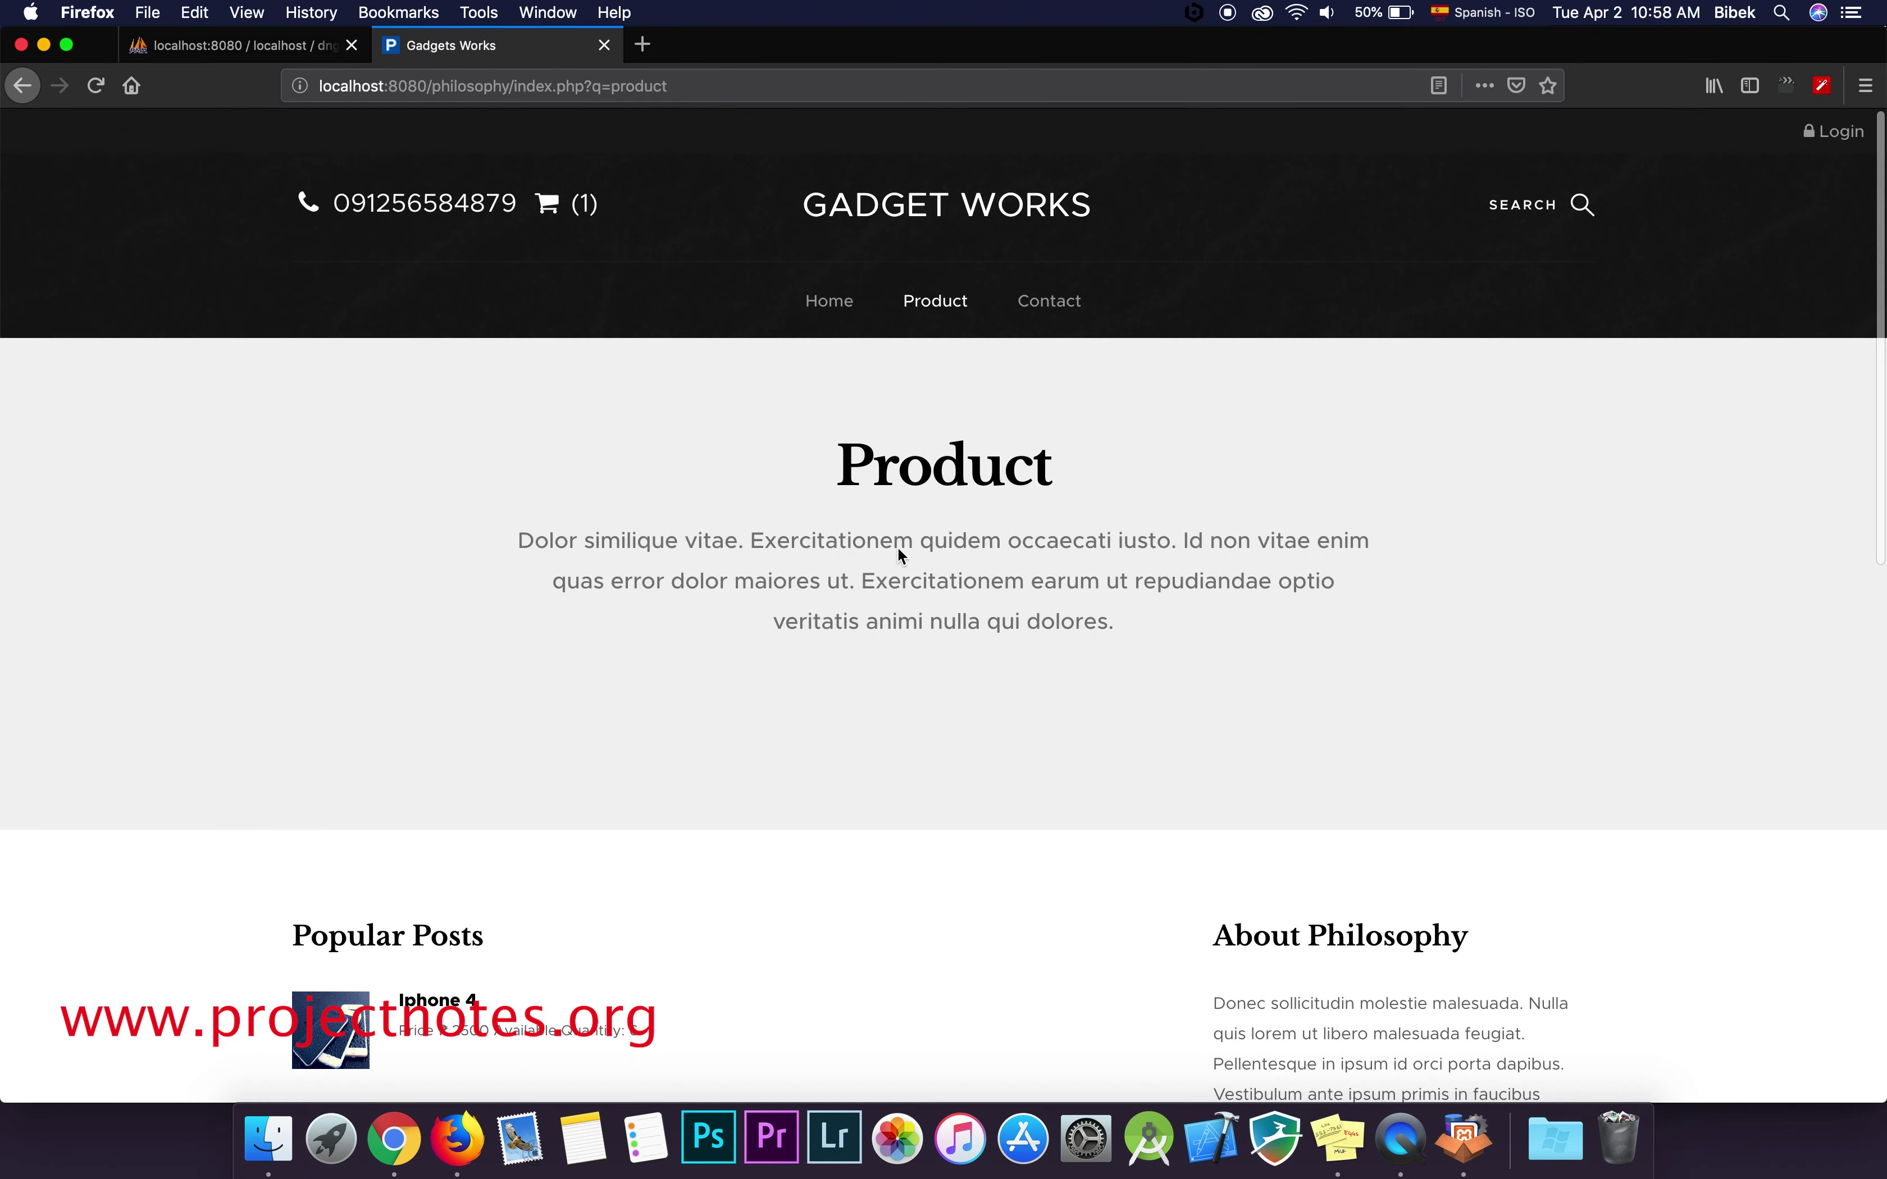
Open the site's Login page, look it through, and go back to the Product page listing the Iphone 4.
left_click(1811, 142)
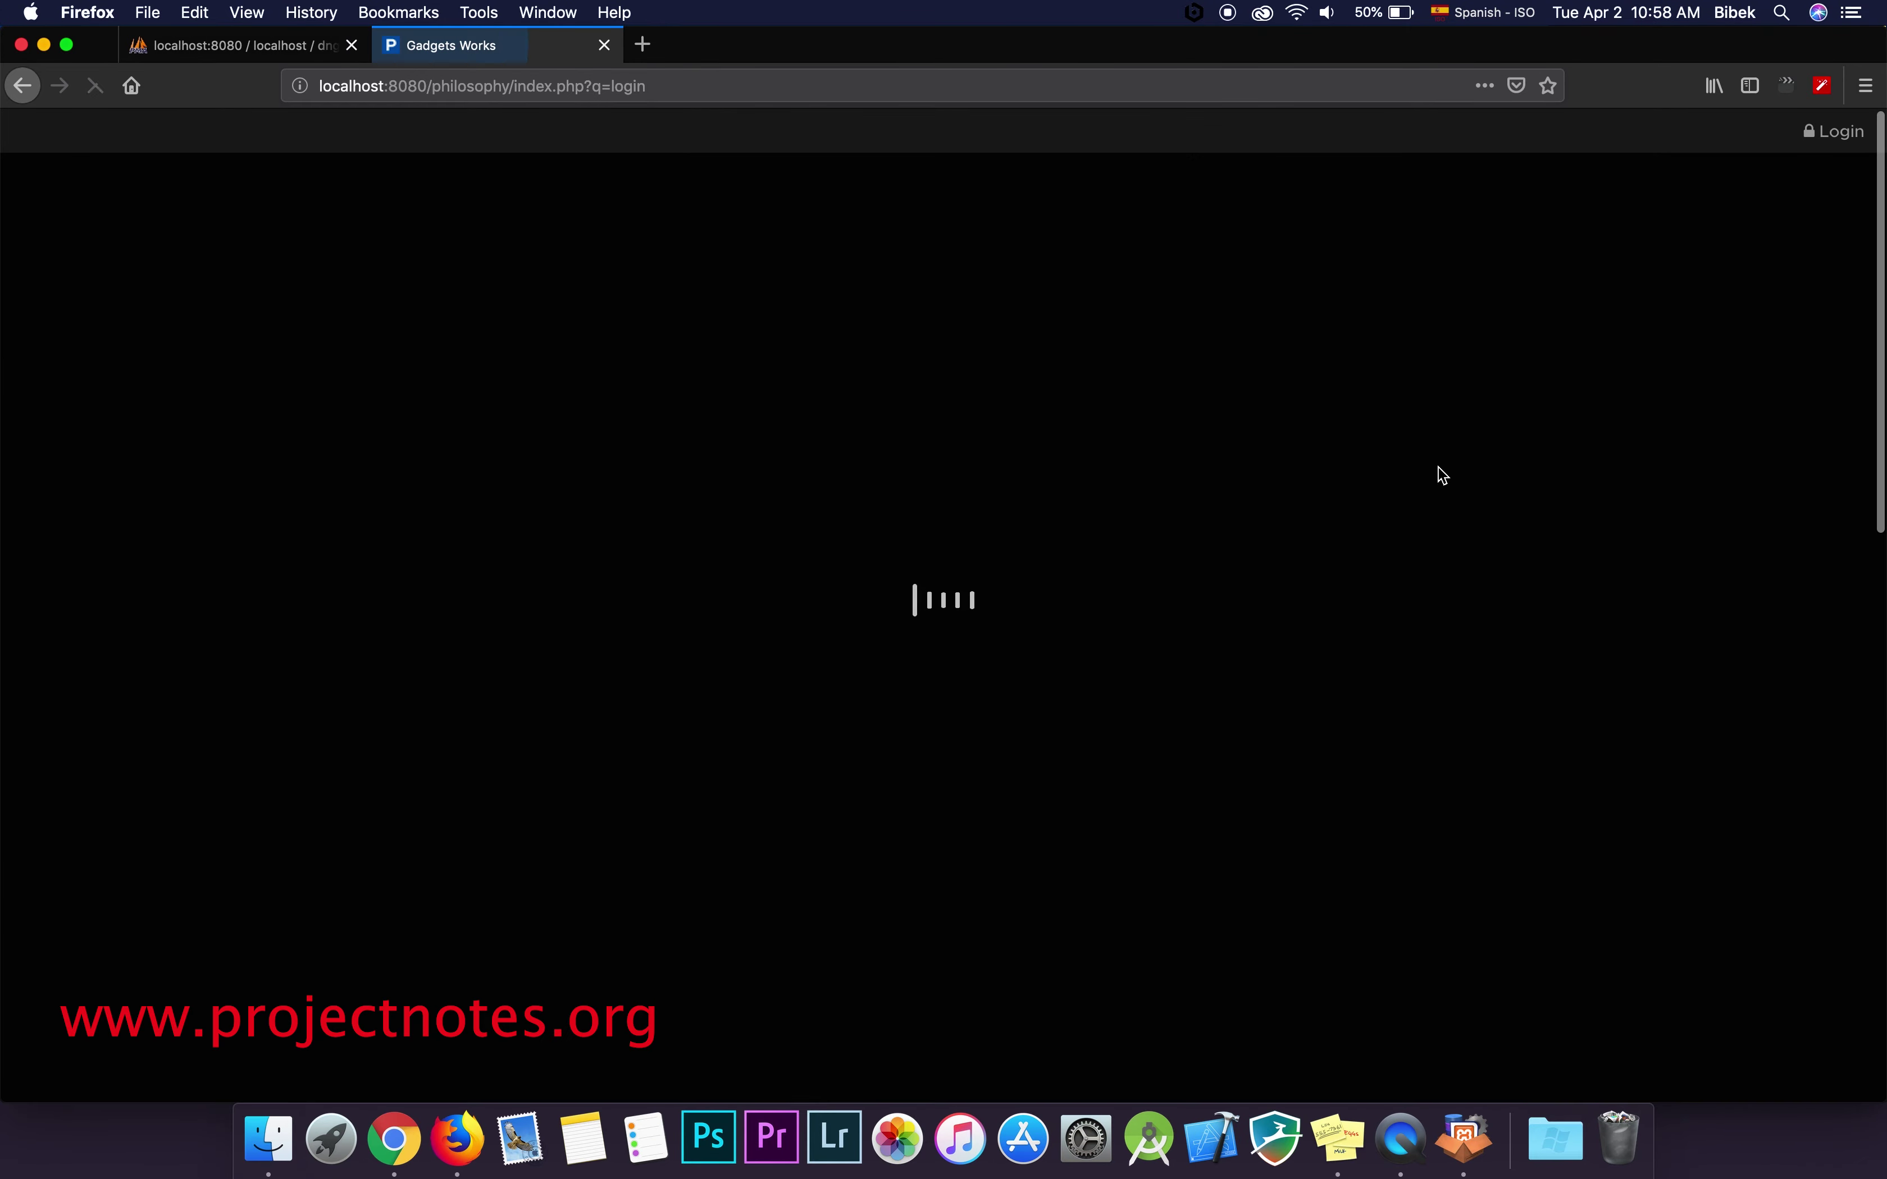
scroll(681, 929, "down", 10)
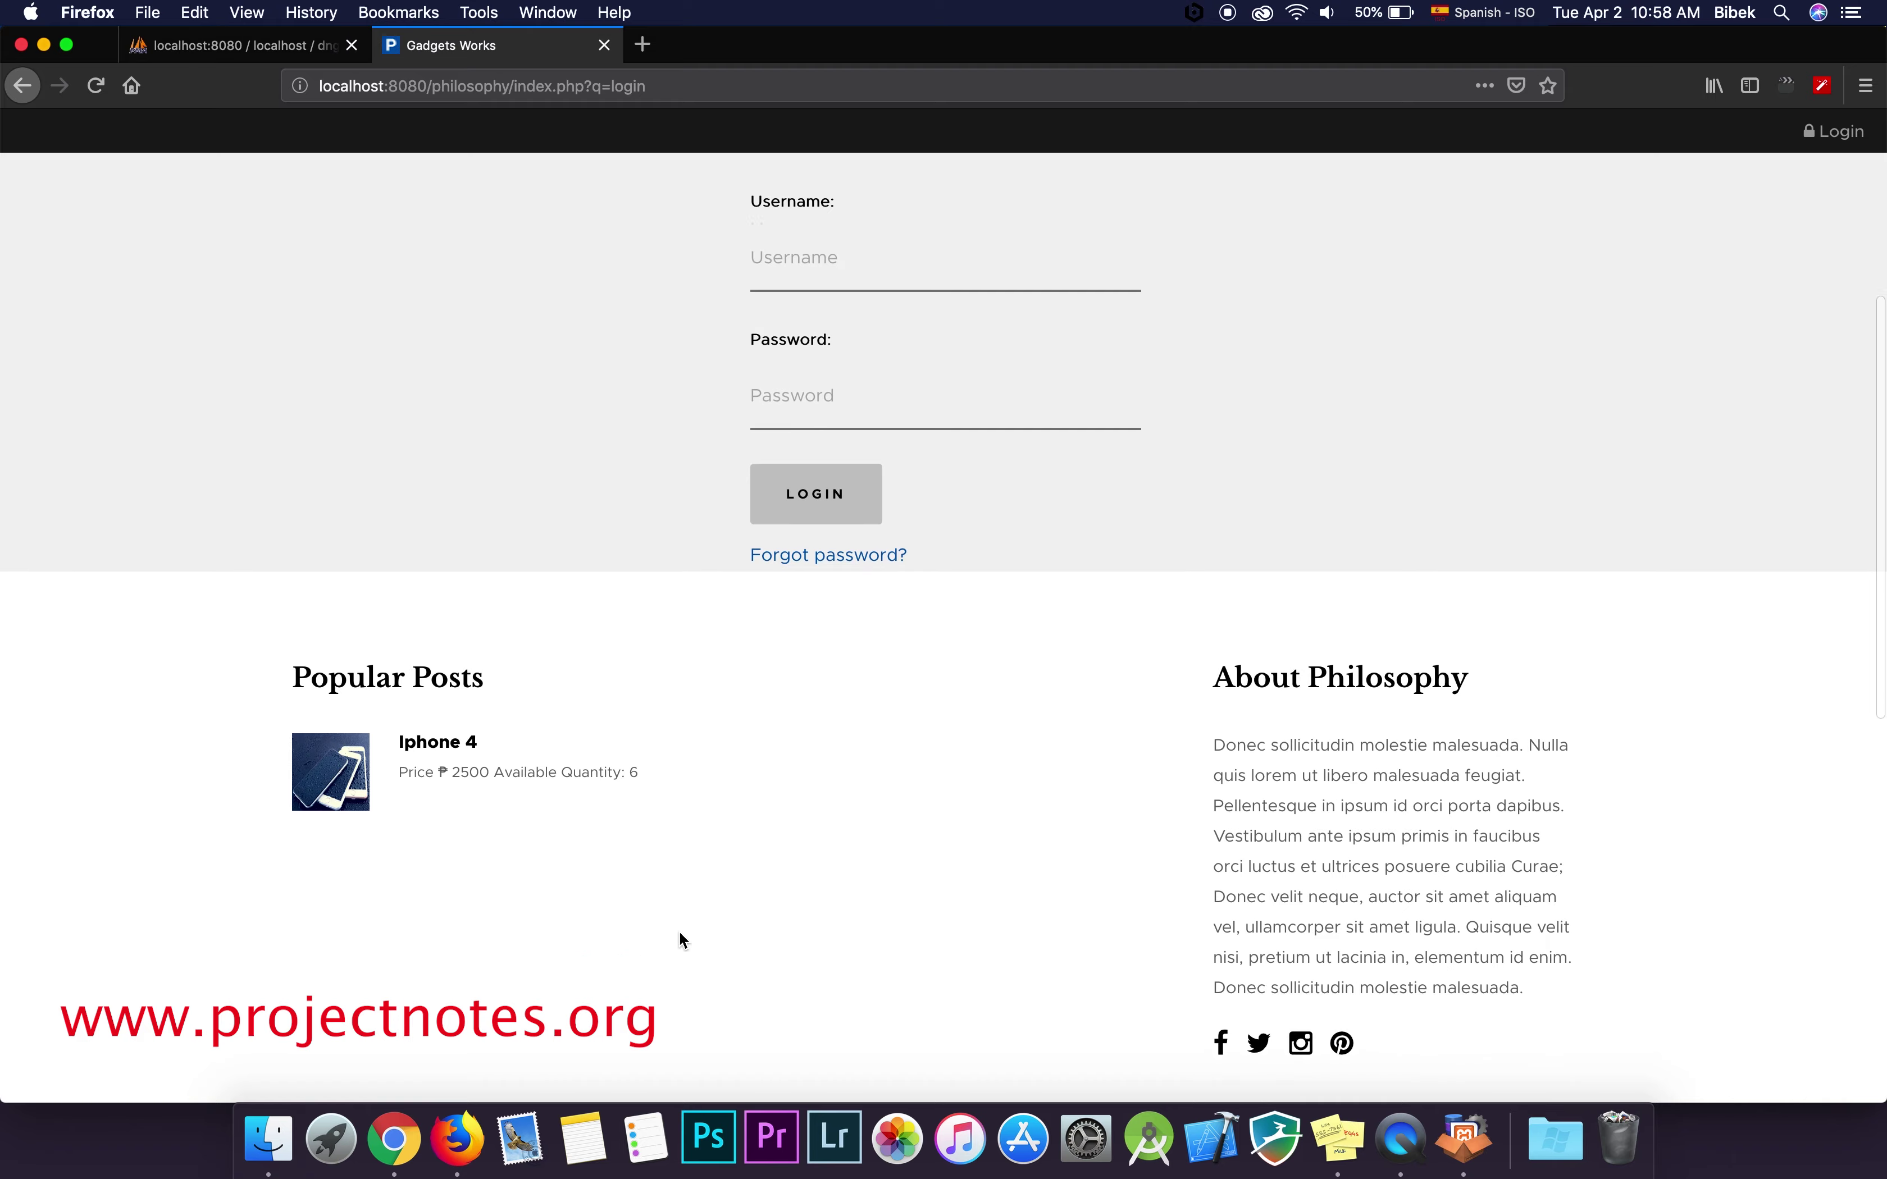
scroll(684, 940, "down", 5)
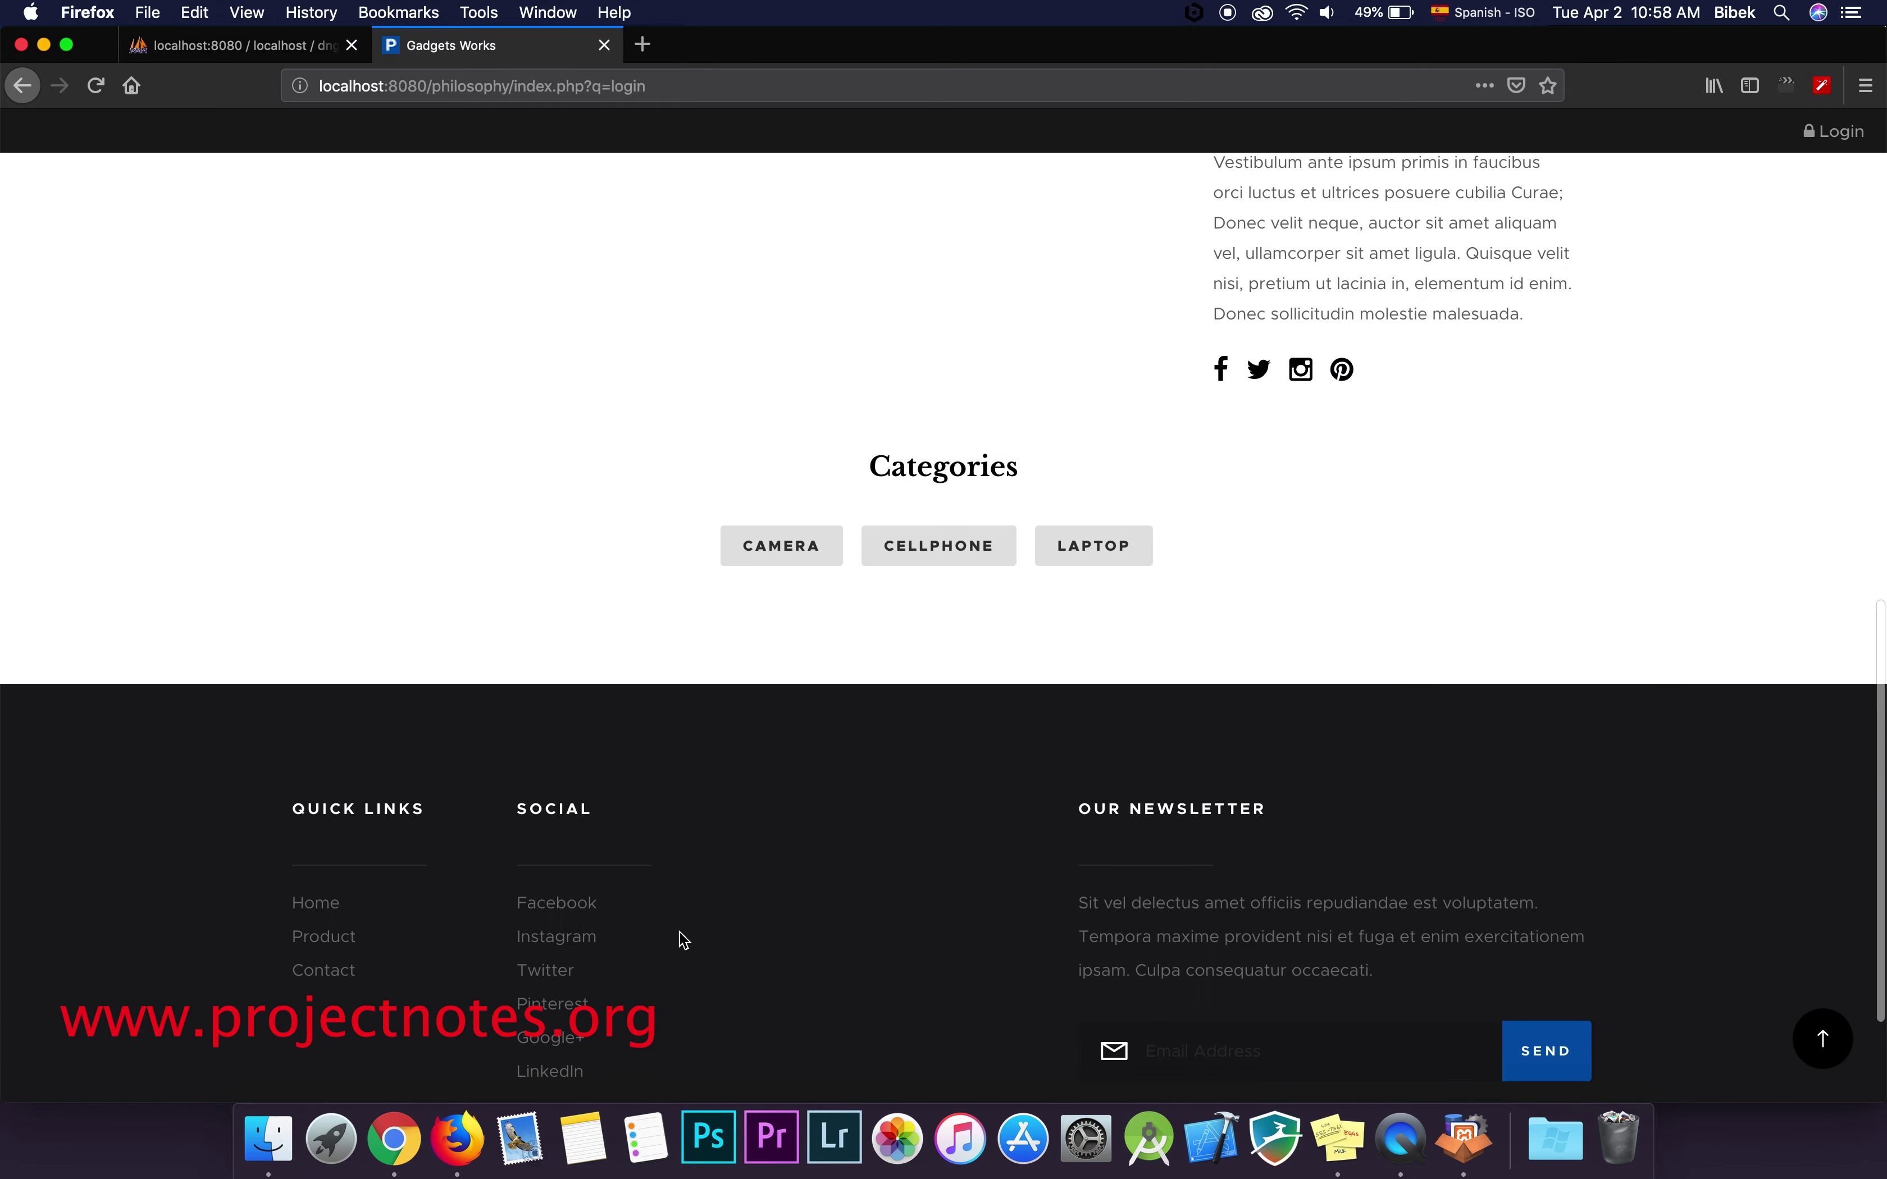
scroll(684, 941, "up", 15)
scroll(683, 941, "left", 5)
scroll(680, 934, "right", 5)
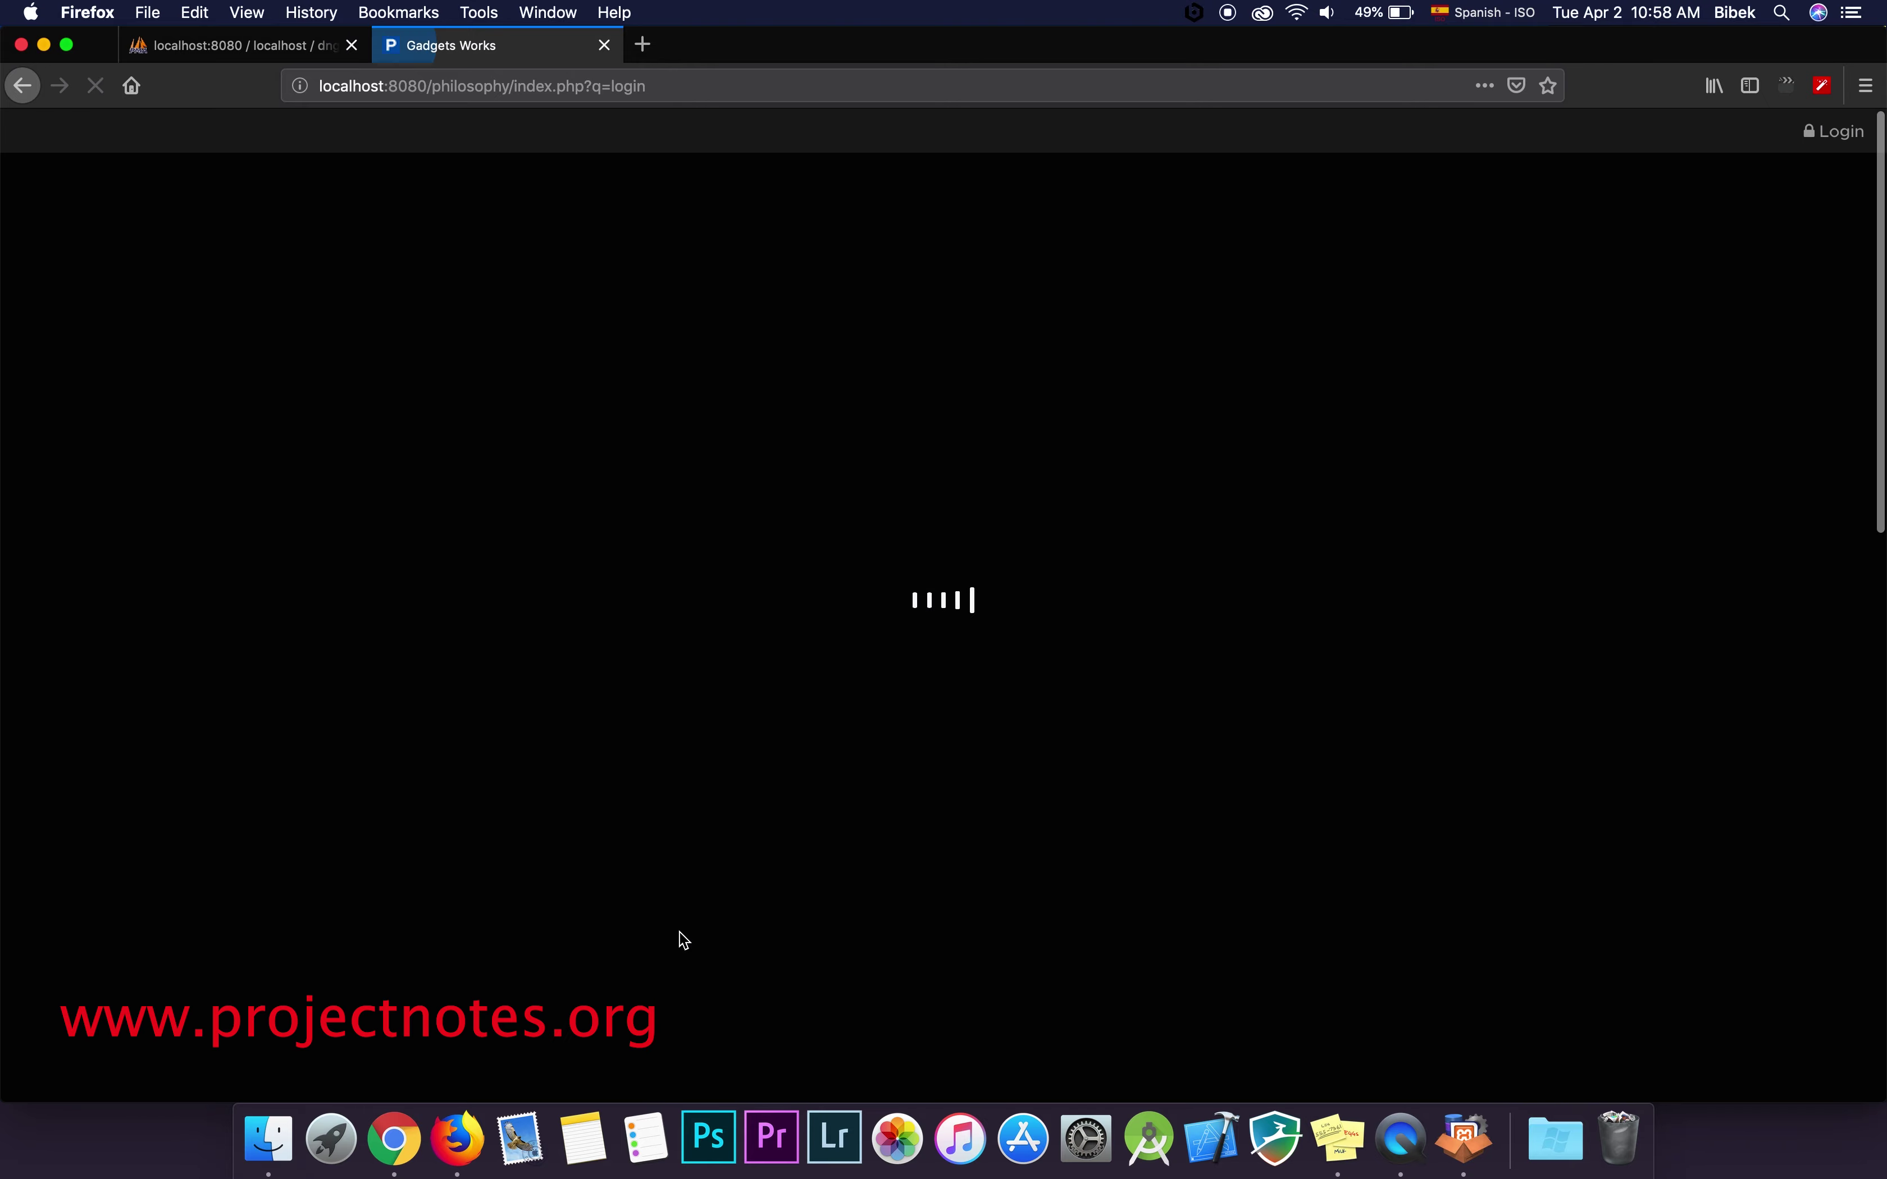
scroll(679, 939, "left", 5)
scroll(679, 939, "left", 5)
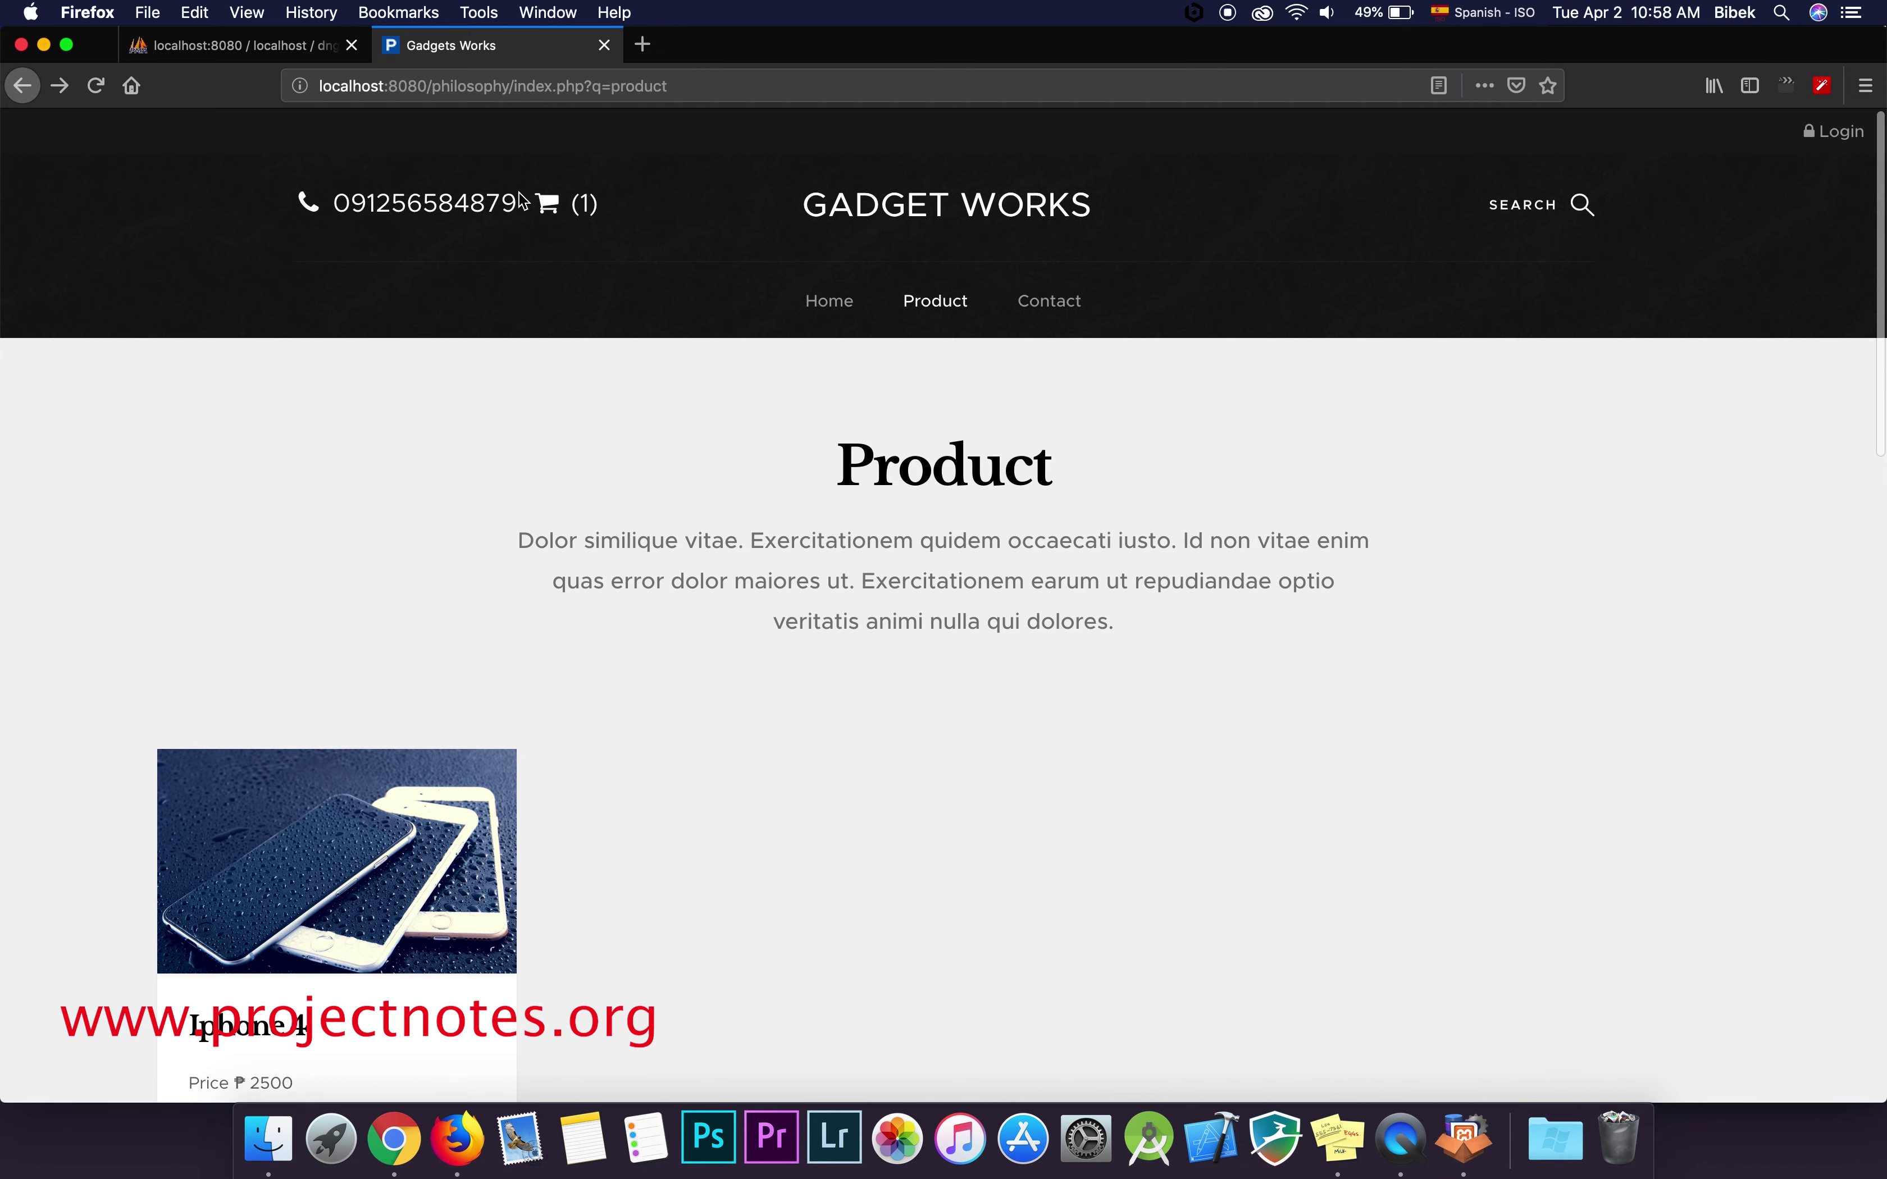
Check the shopping cart, choose to add a new order and look through the Product page.
left_click(550, 203)
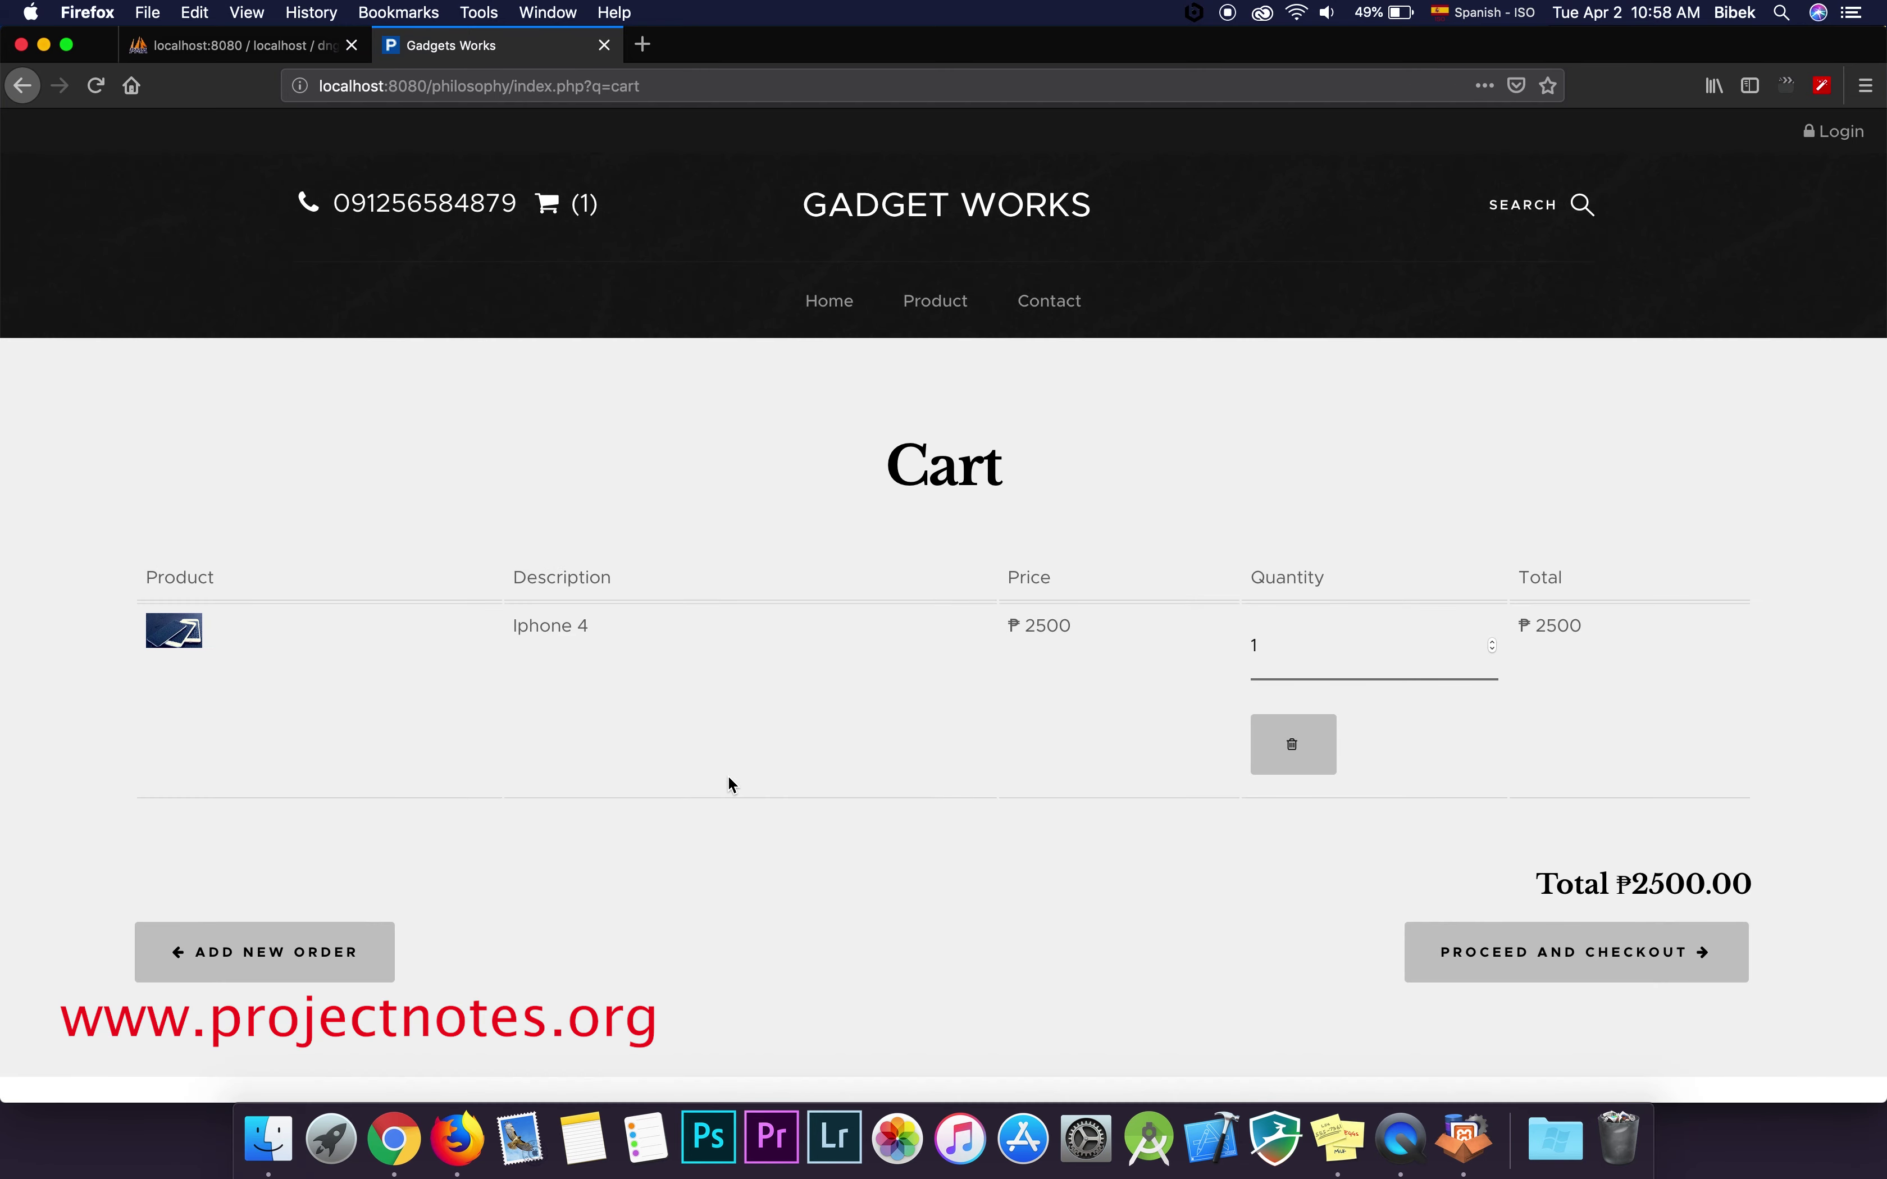
scroll(847, 826, "down", 7)
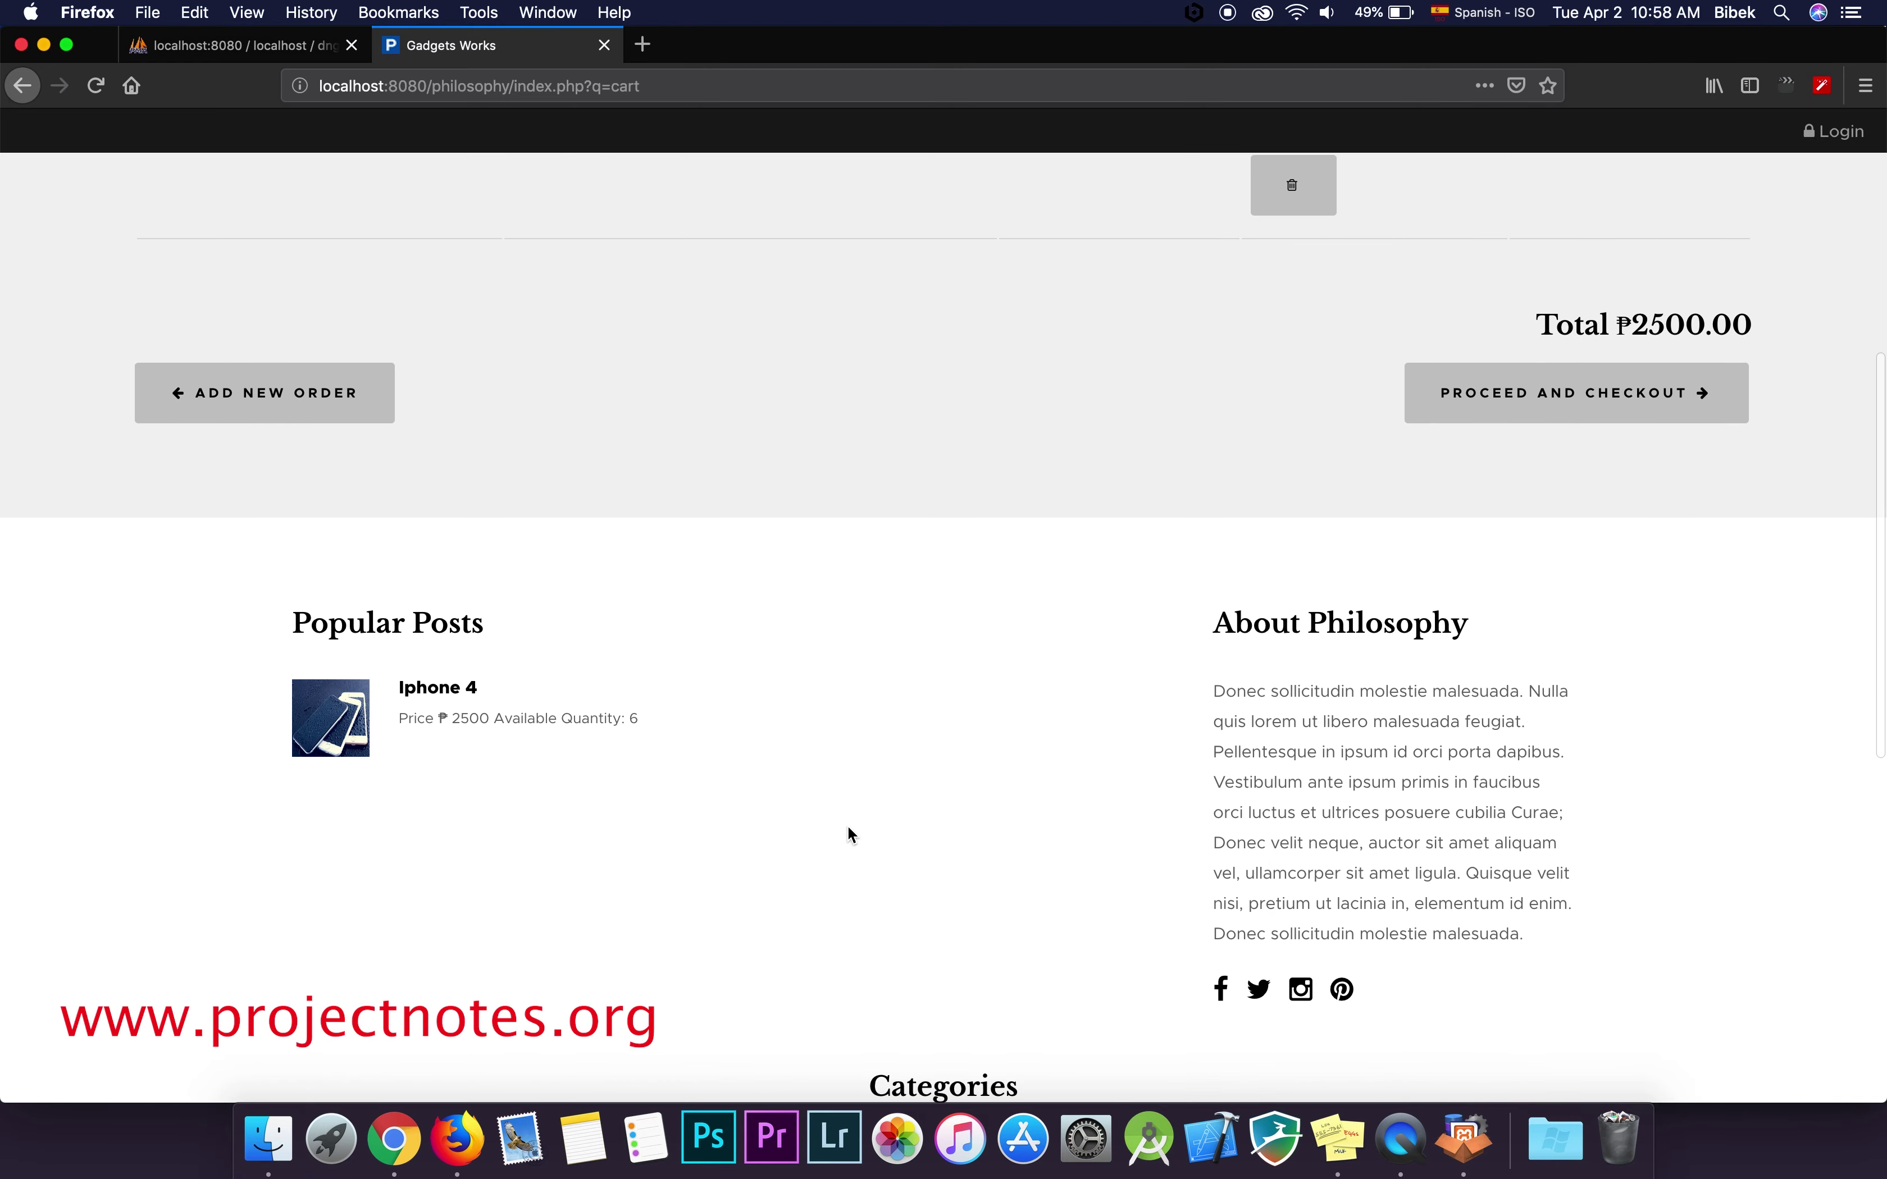
left_click(360, 413)
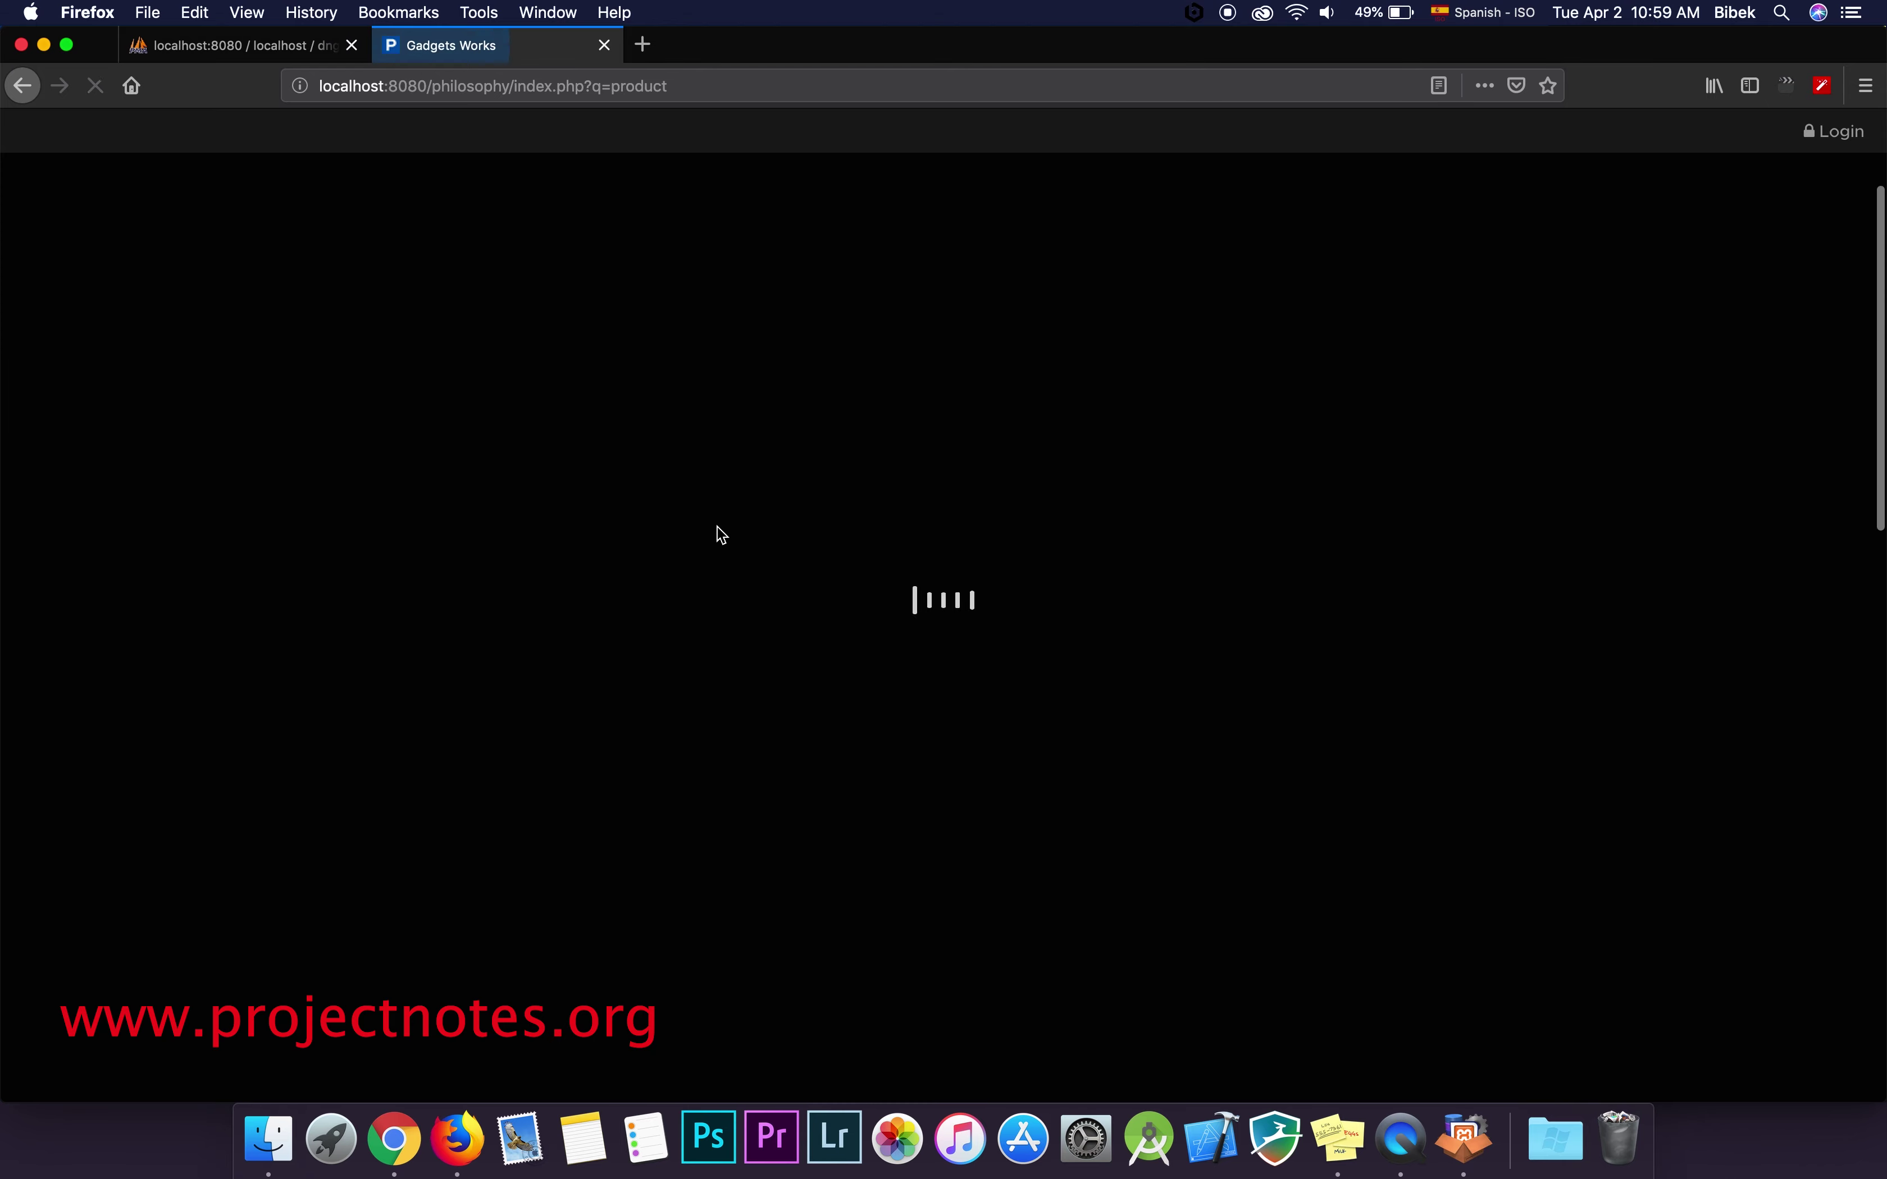
scroll(717, 528, "down", 10)
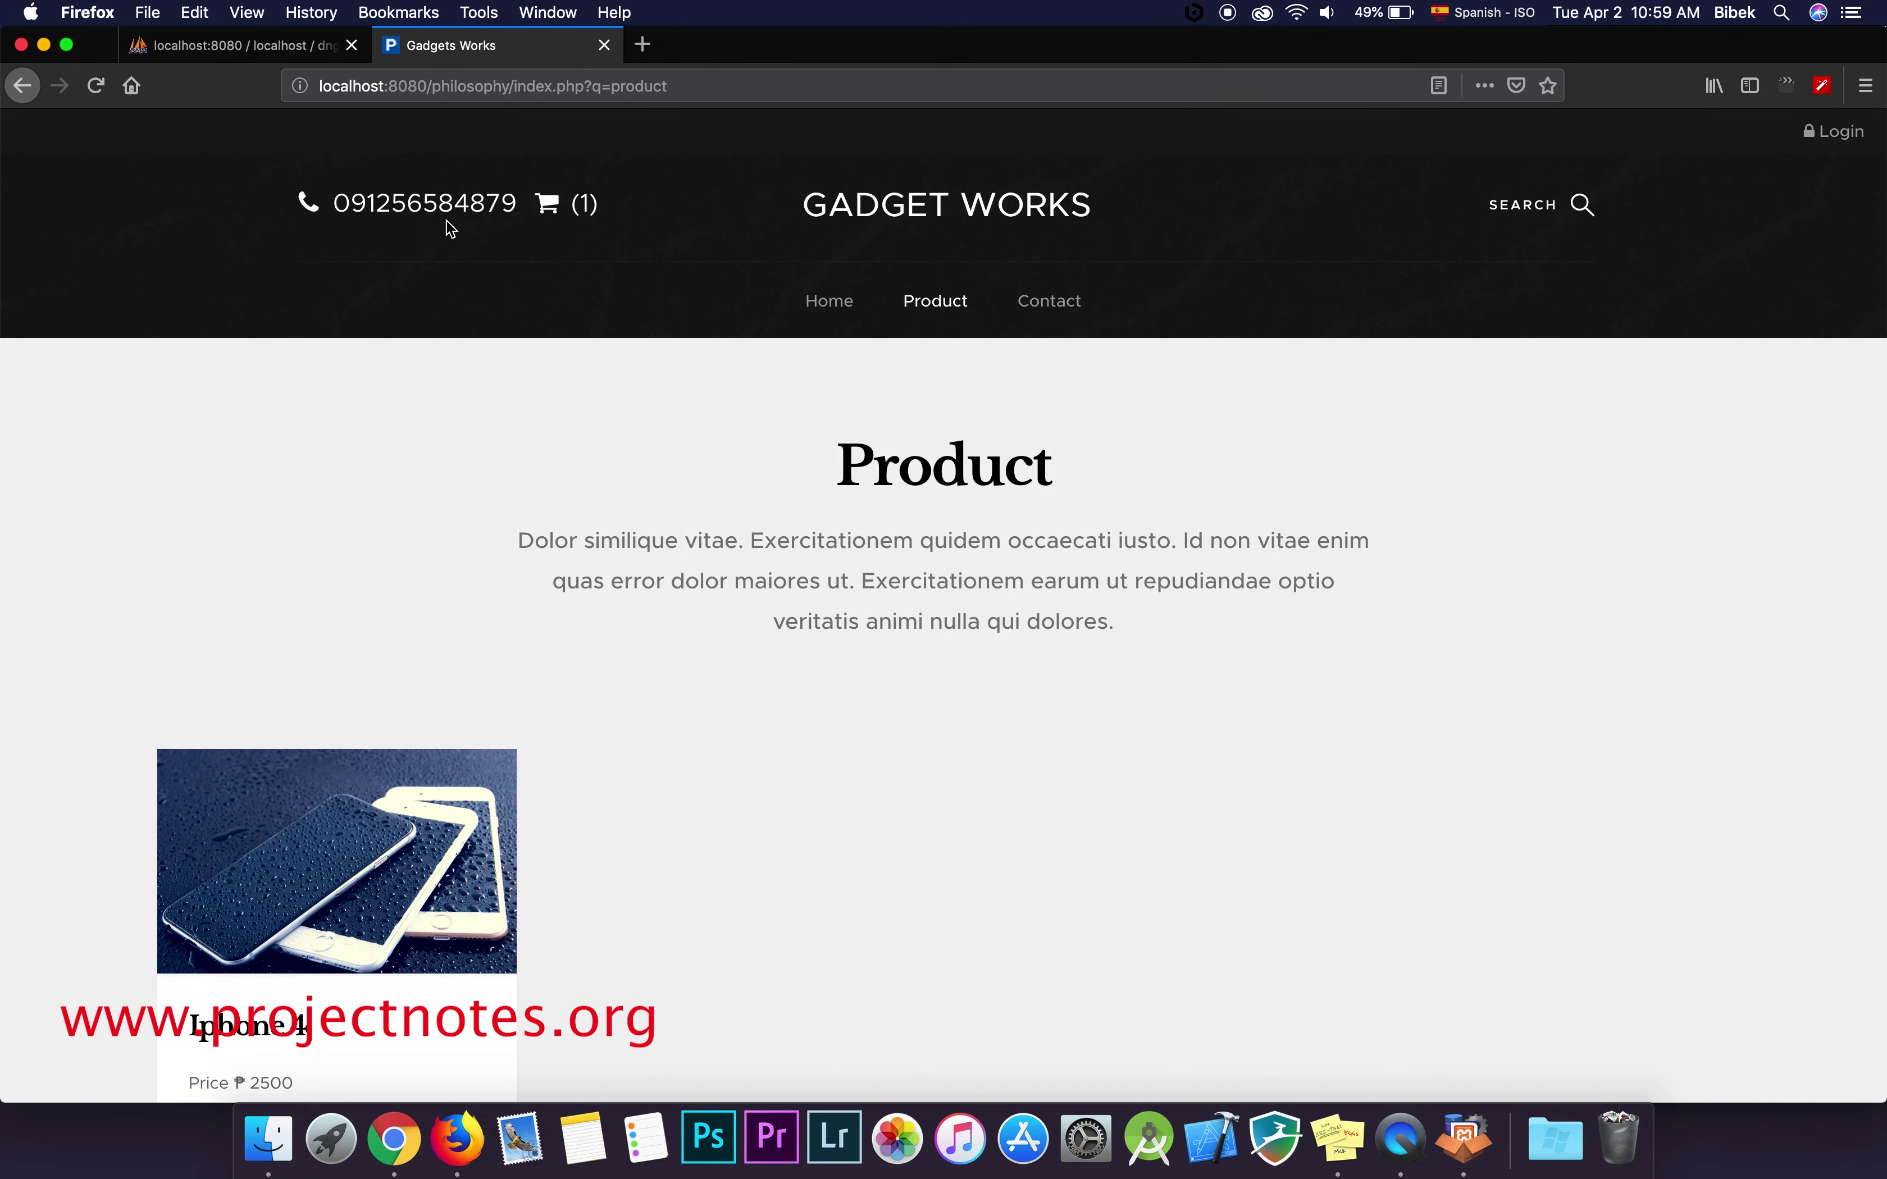
scroll(665, 714, "down", 5)
scroll(665, 714, "down", 15)
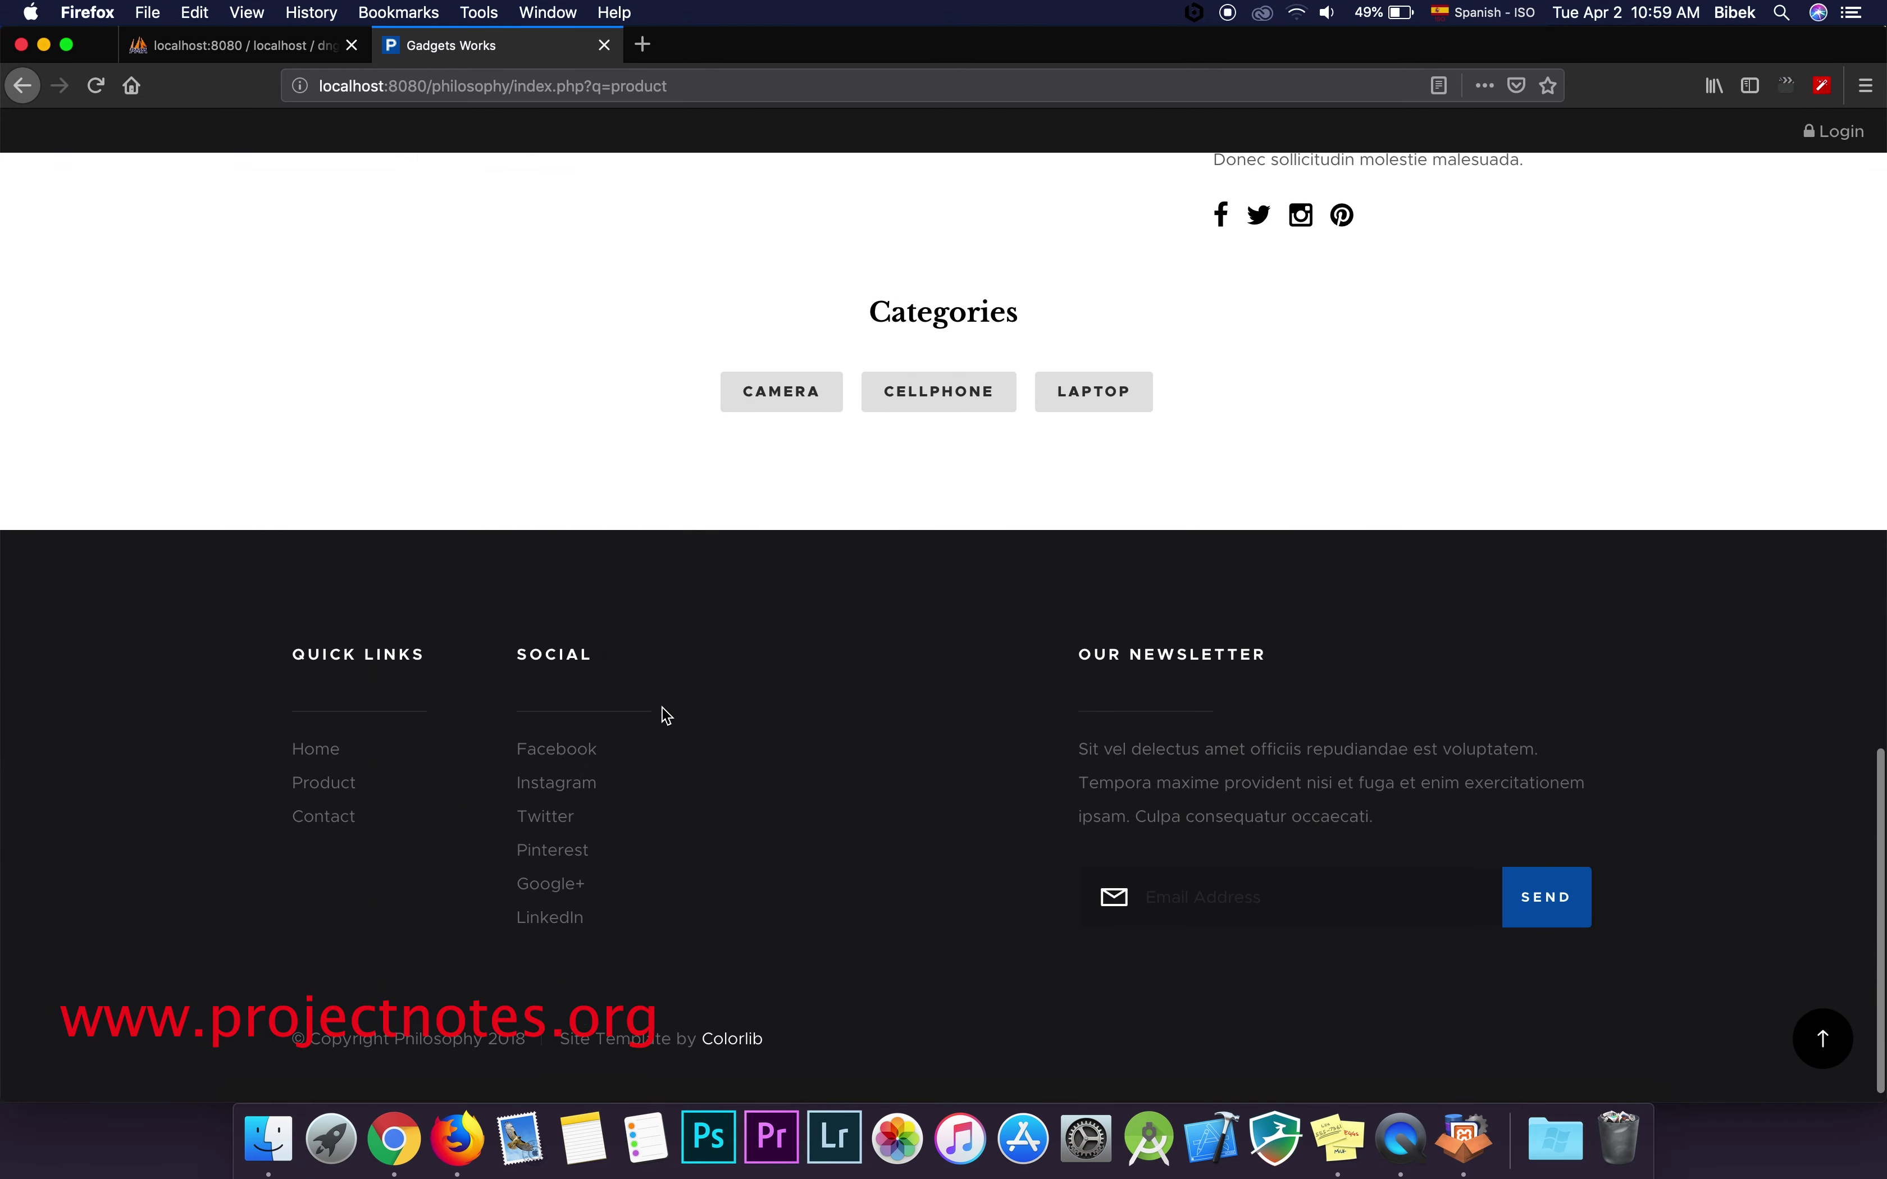
scroll(662, 708, "up", 20)
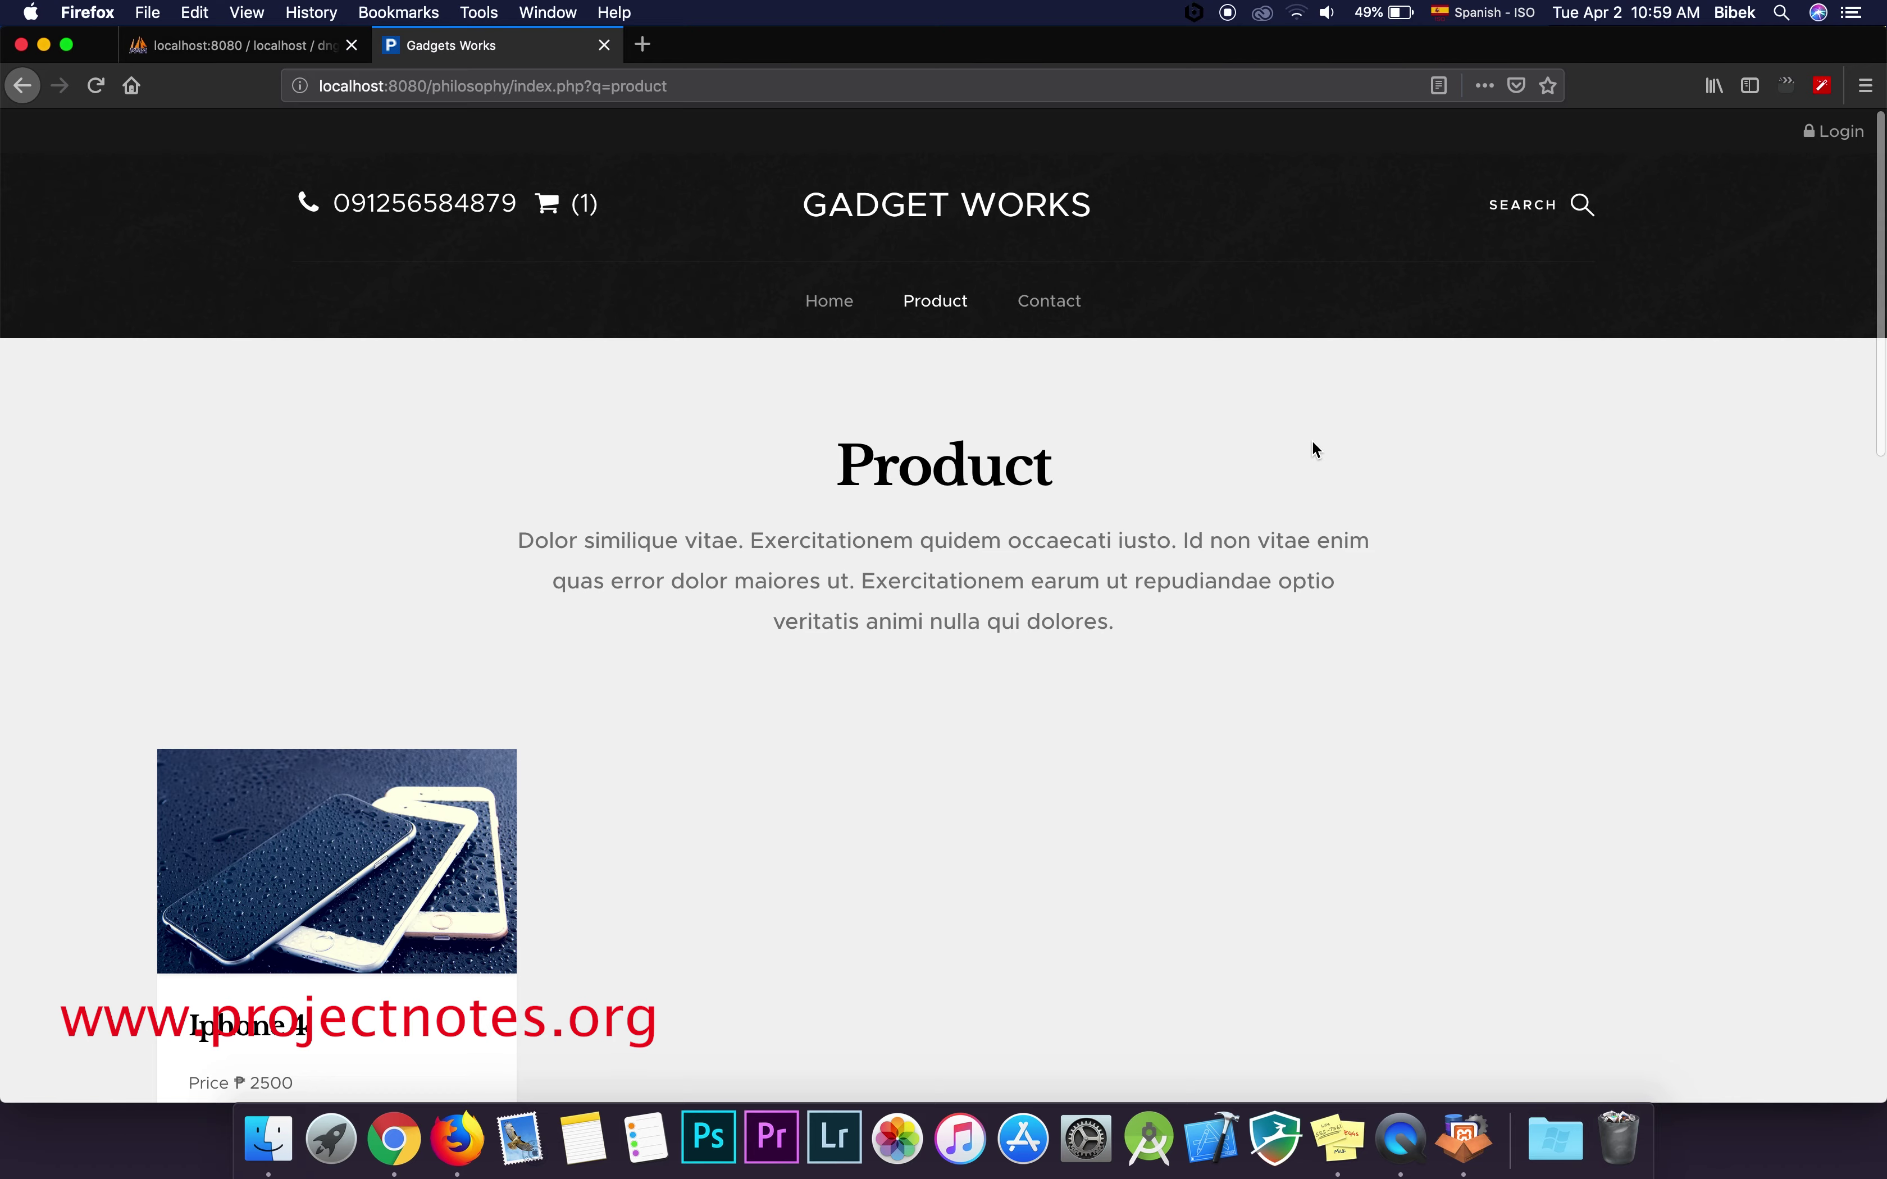
Check the Product page's responsive layout by narrowing the browser window, looking through the page and restoring the full width.
left_click_drag(1884, 374, 632, 398)
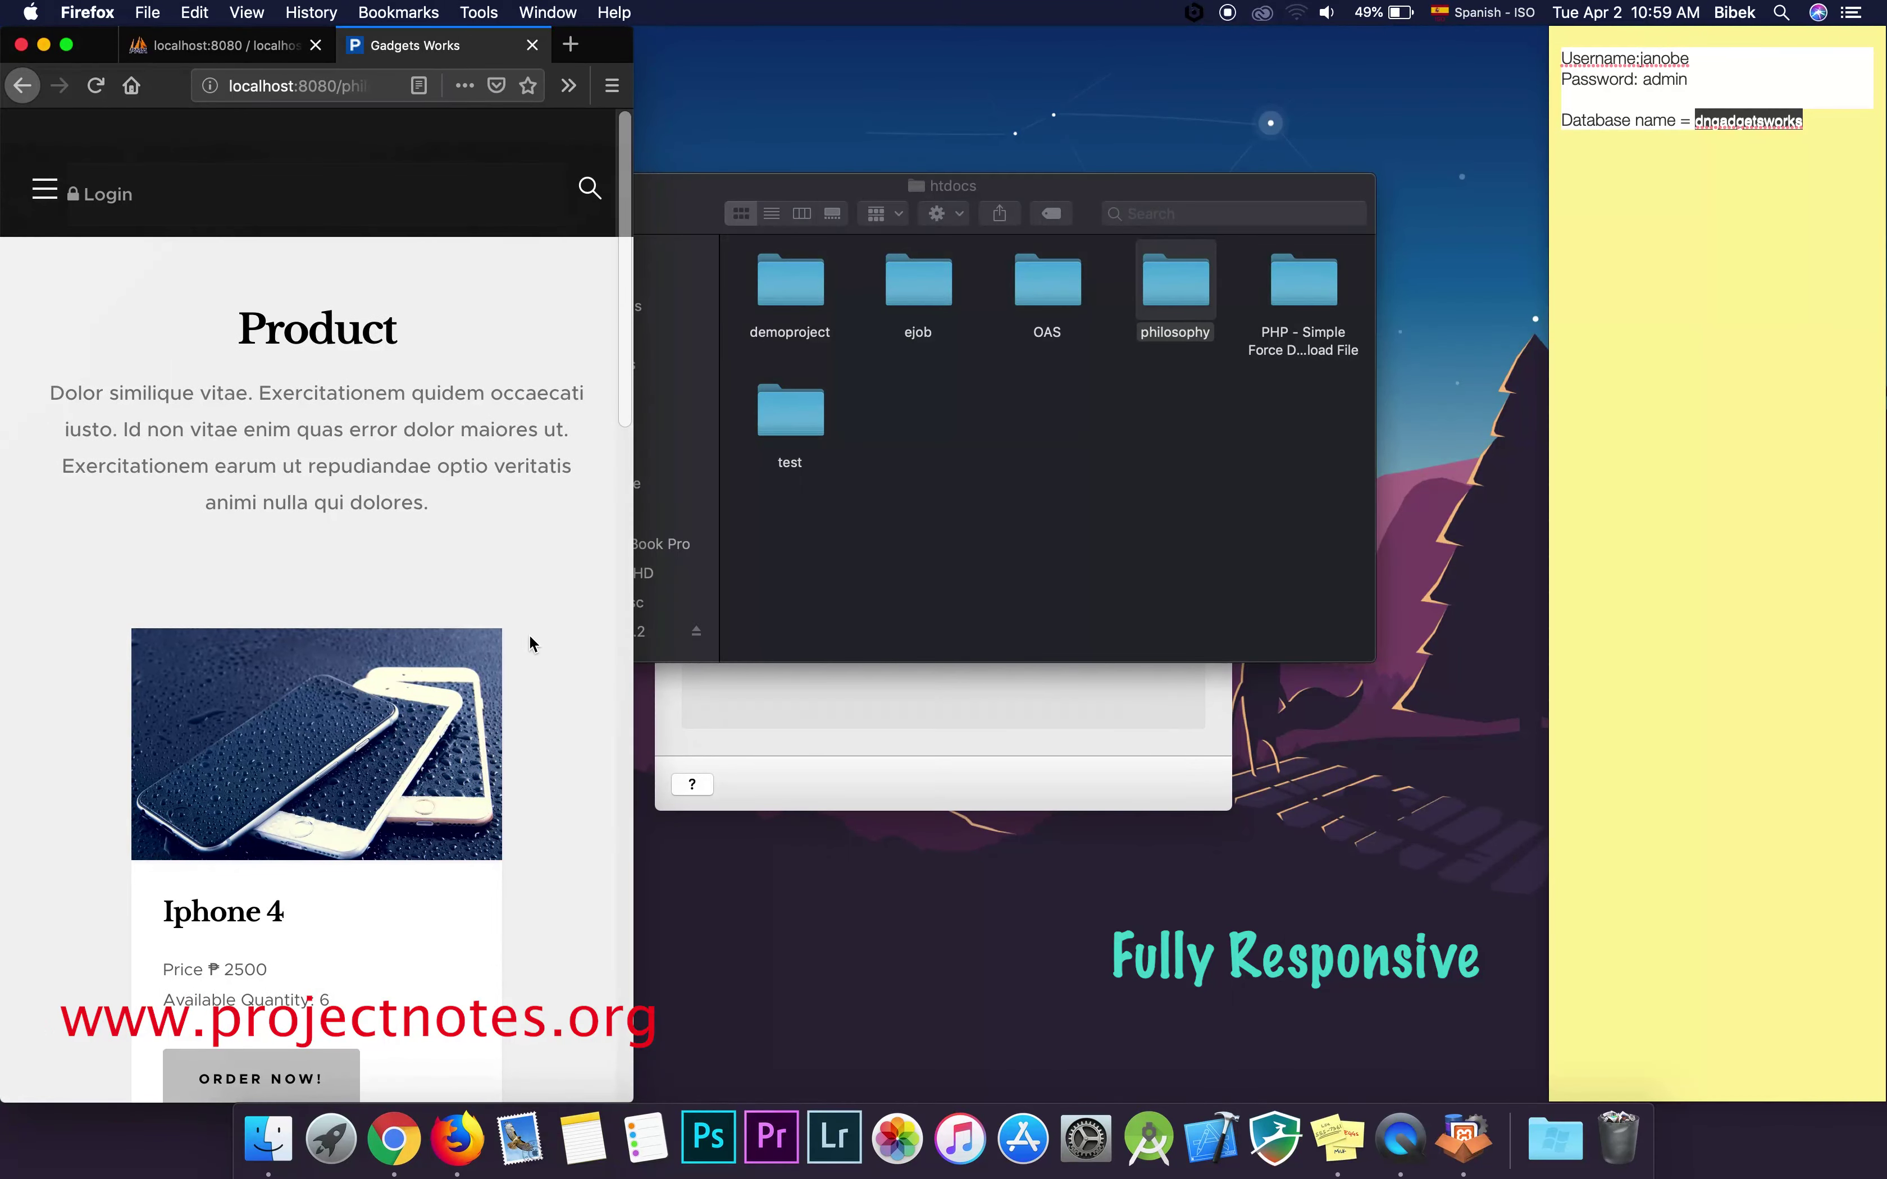
scroll(530, 642, "down", 15)
scroll(531, 642, "up", 5)
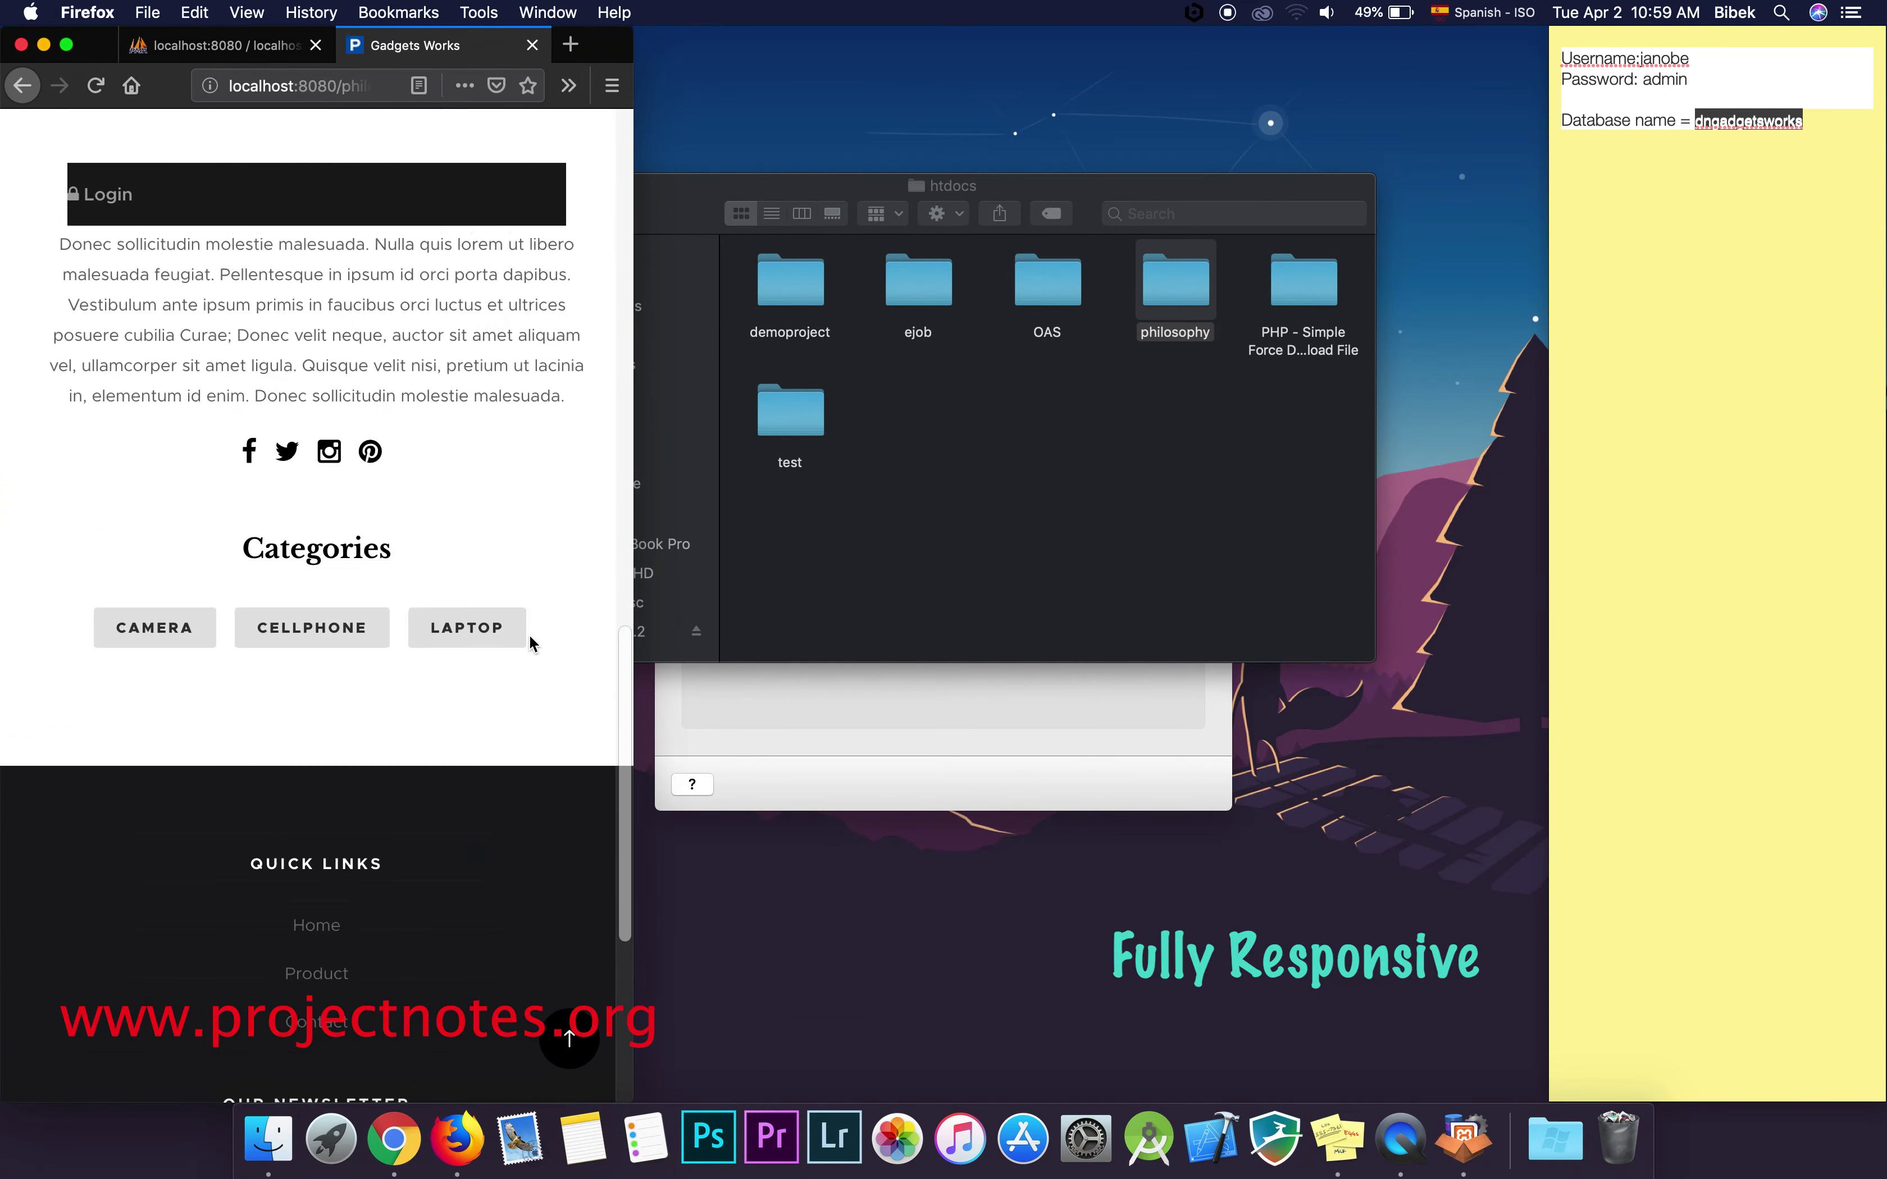
scroll(531, 642, "up", 10)
scroll(530, 641, "down", 15)
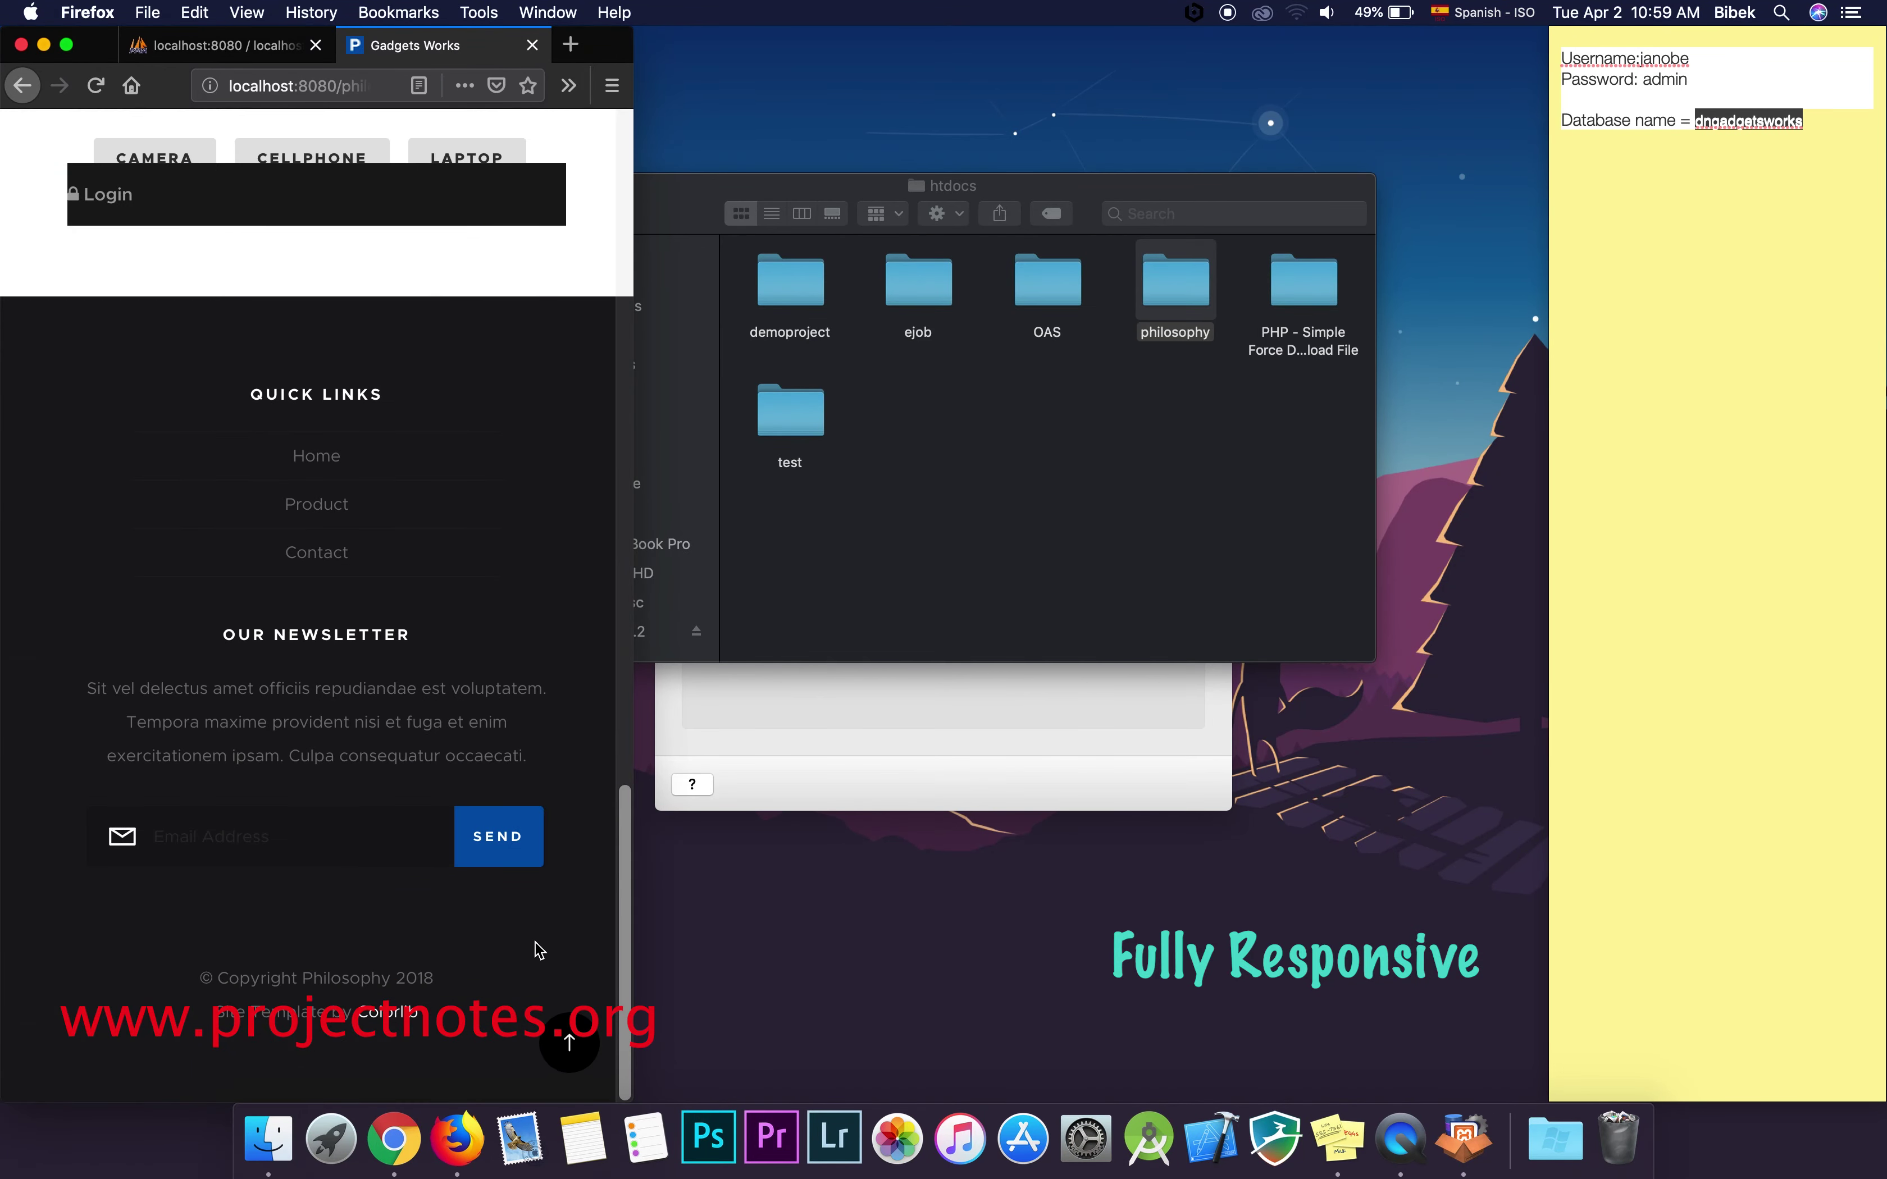
left_click(569, 1043)
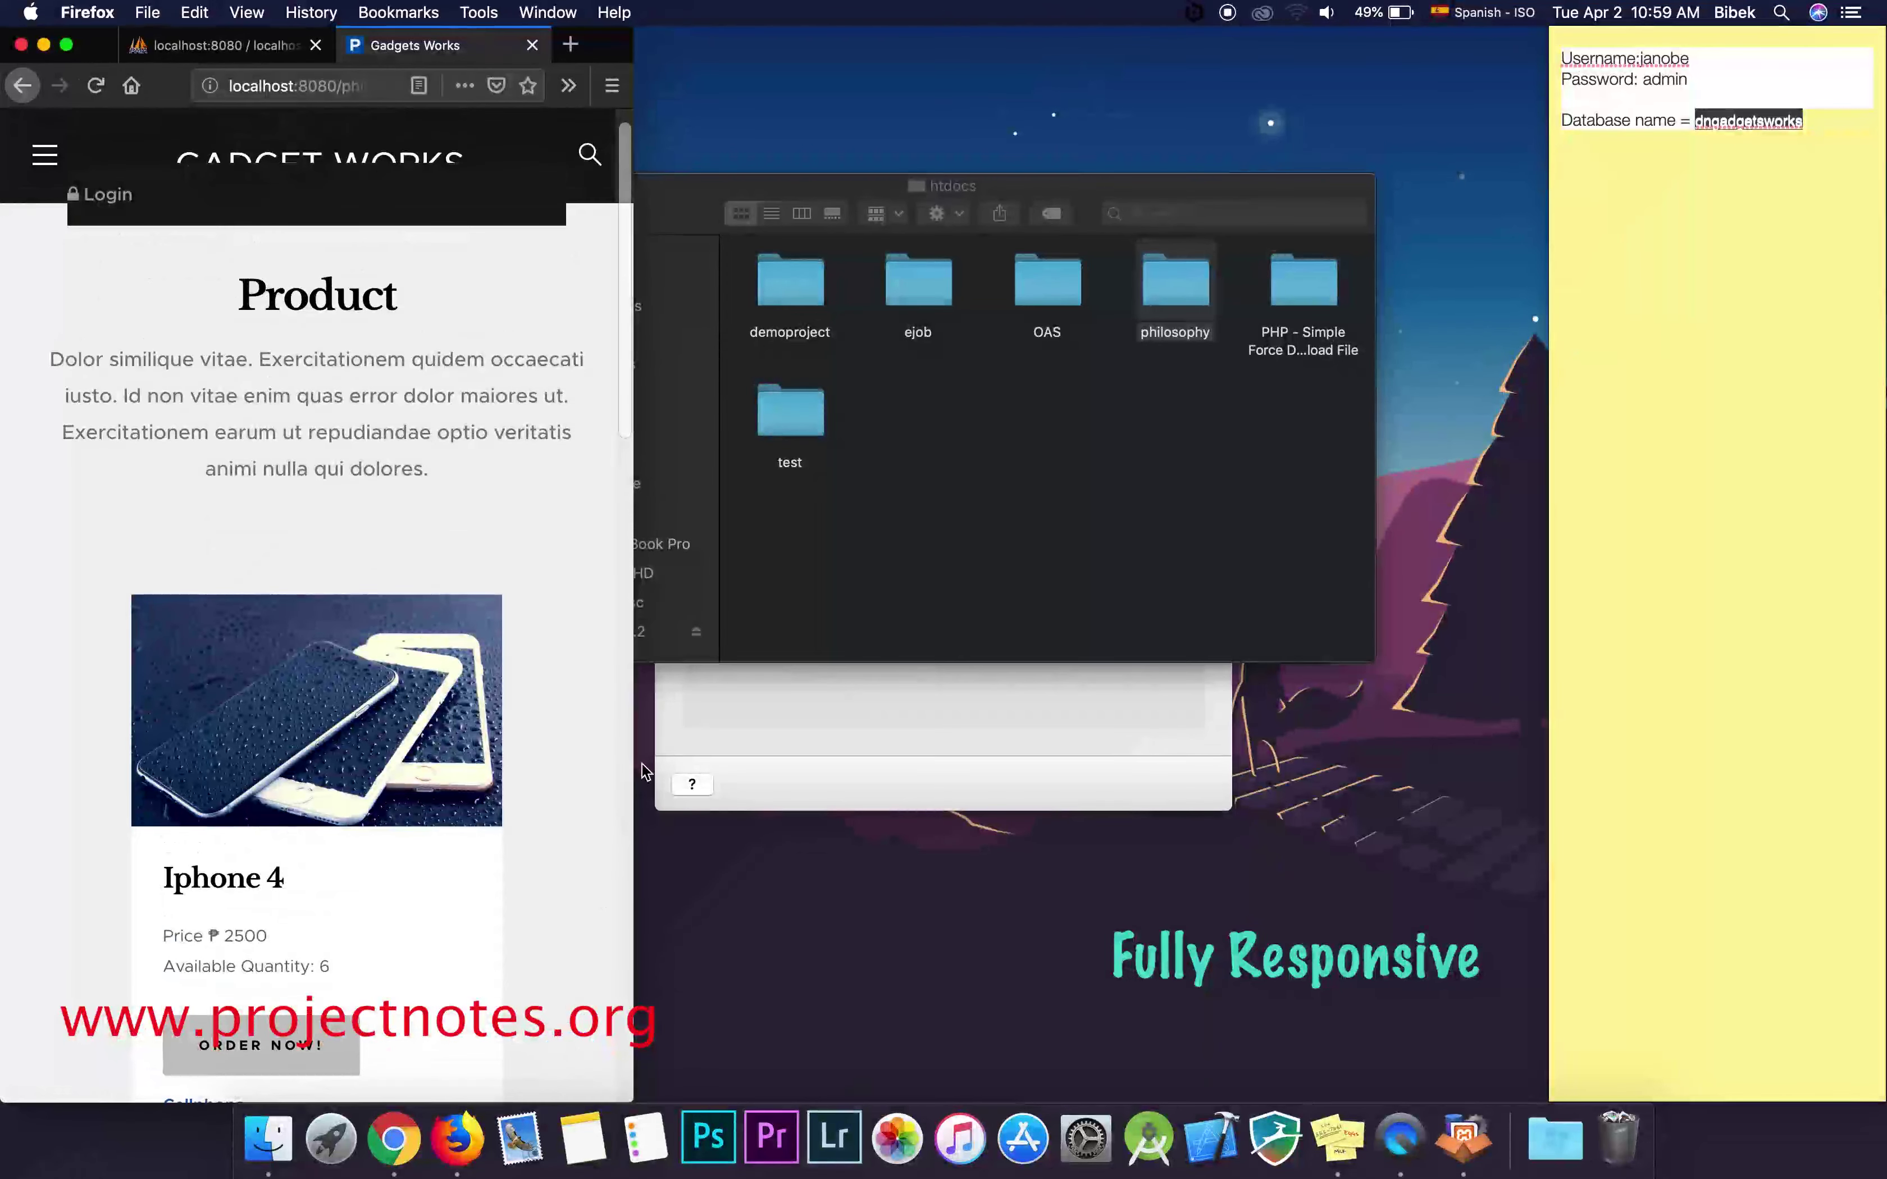
left_click_drag(633, 751, 1883, 686)
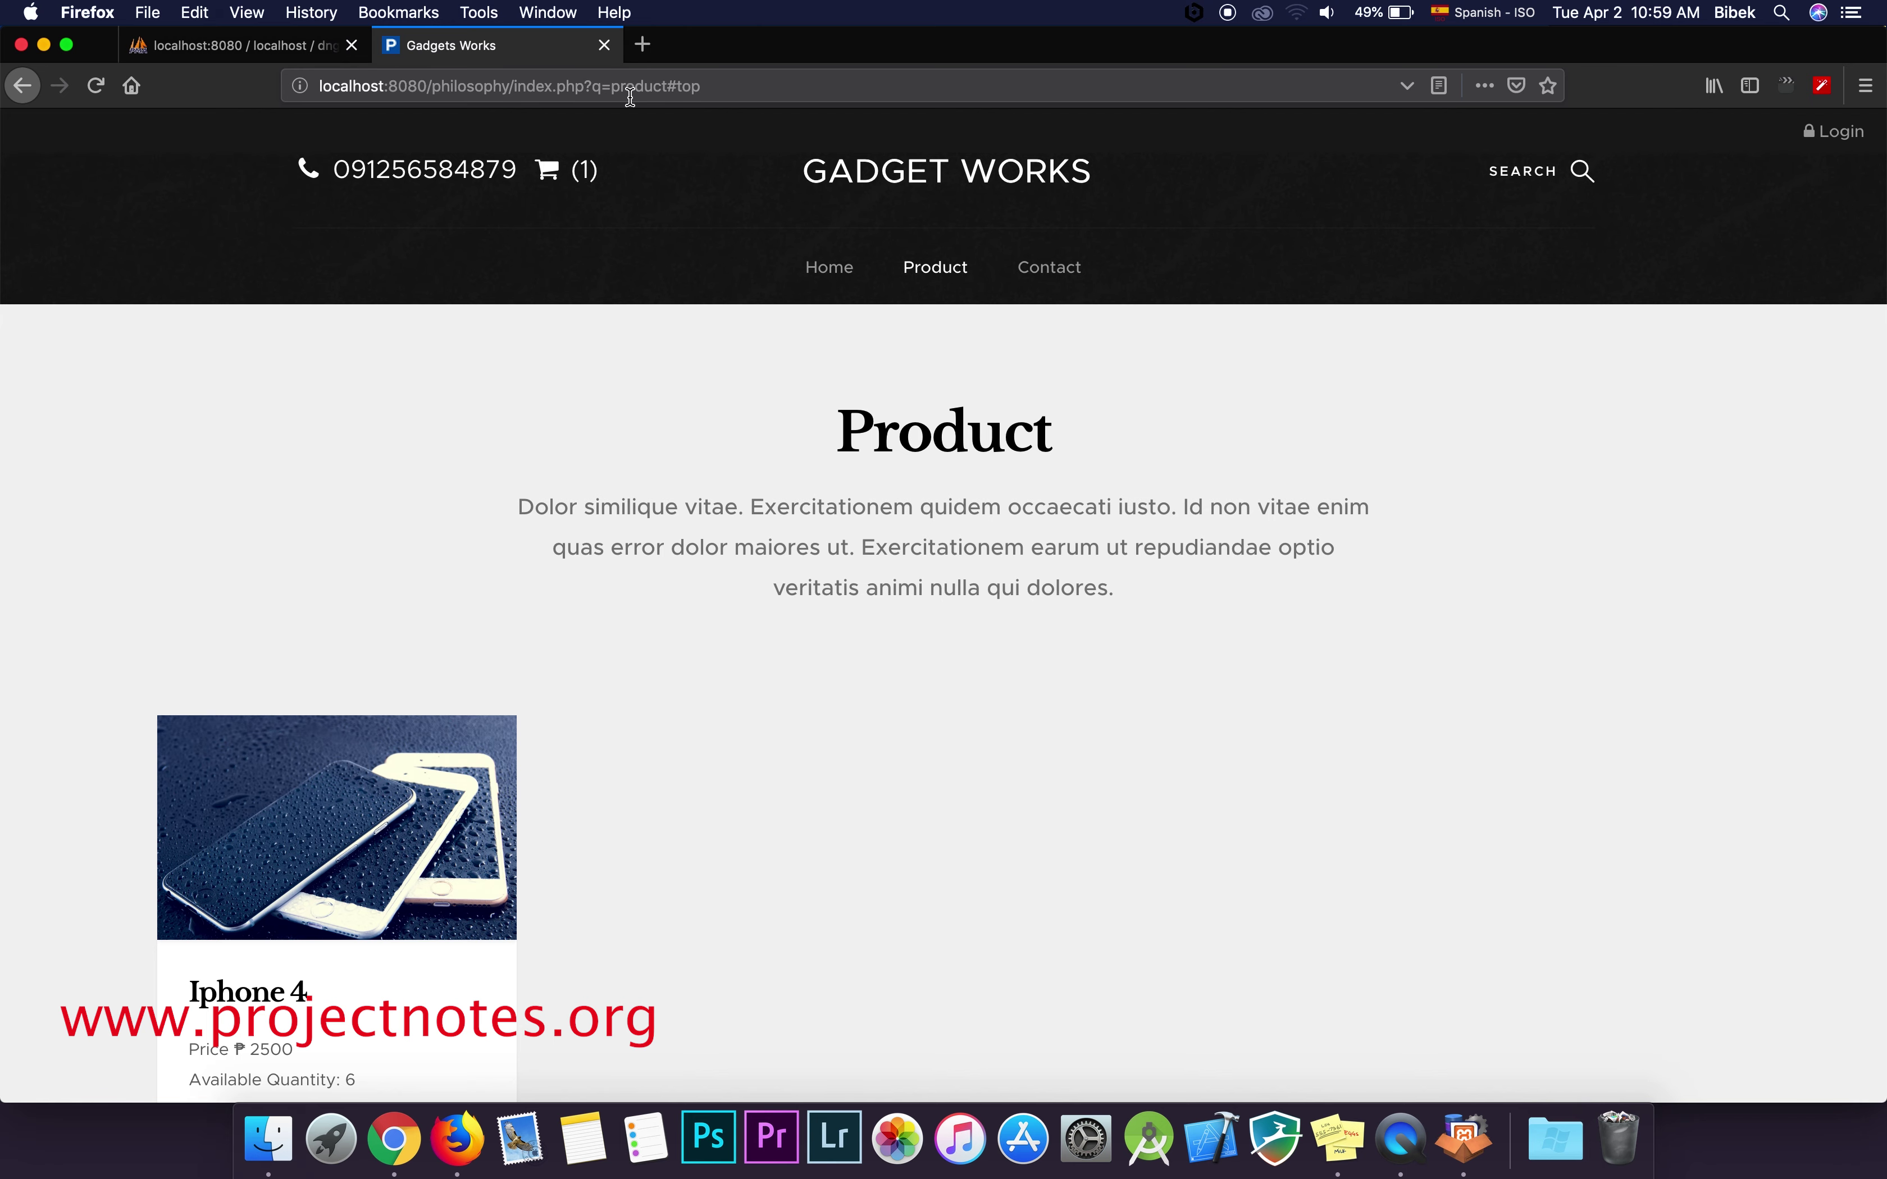
Open the site's admin area at localhost:8080/philosophy/admin/index.php.
left_click(515, 86)
left_click_drag(514, 86, 698, 78)
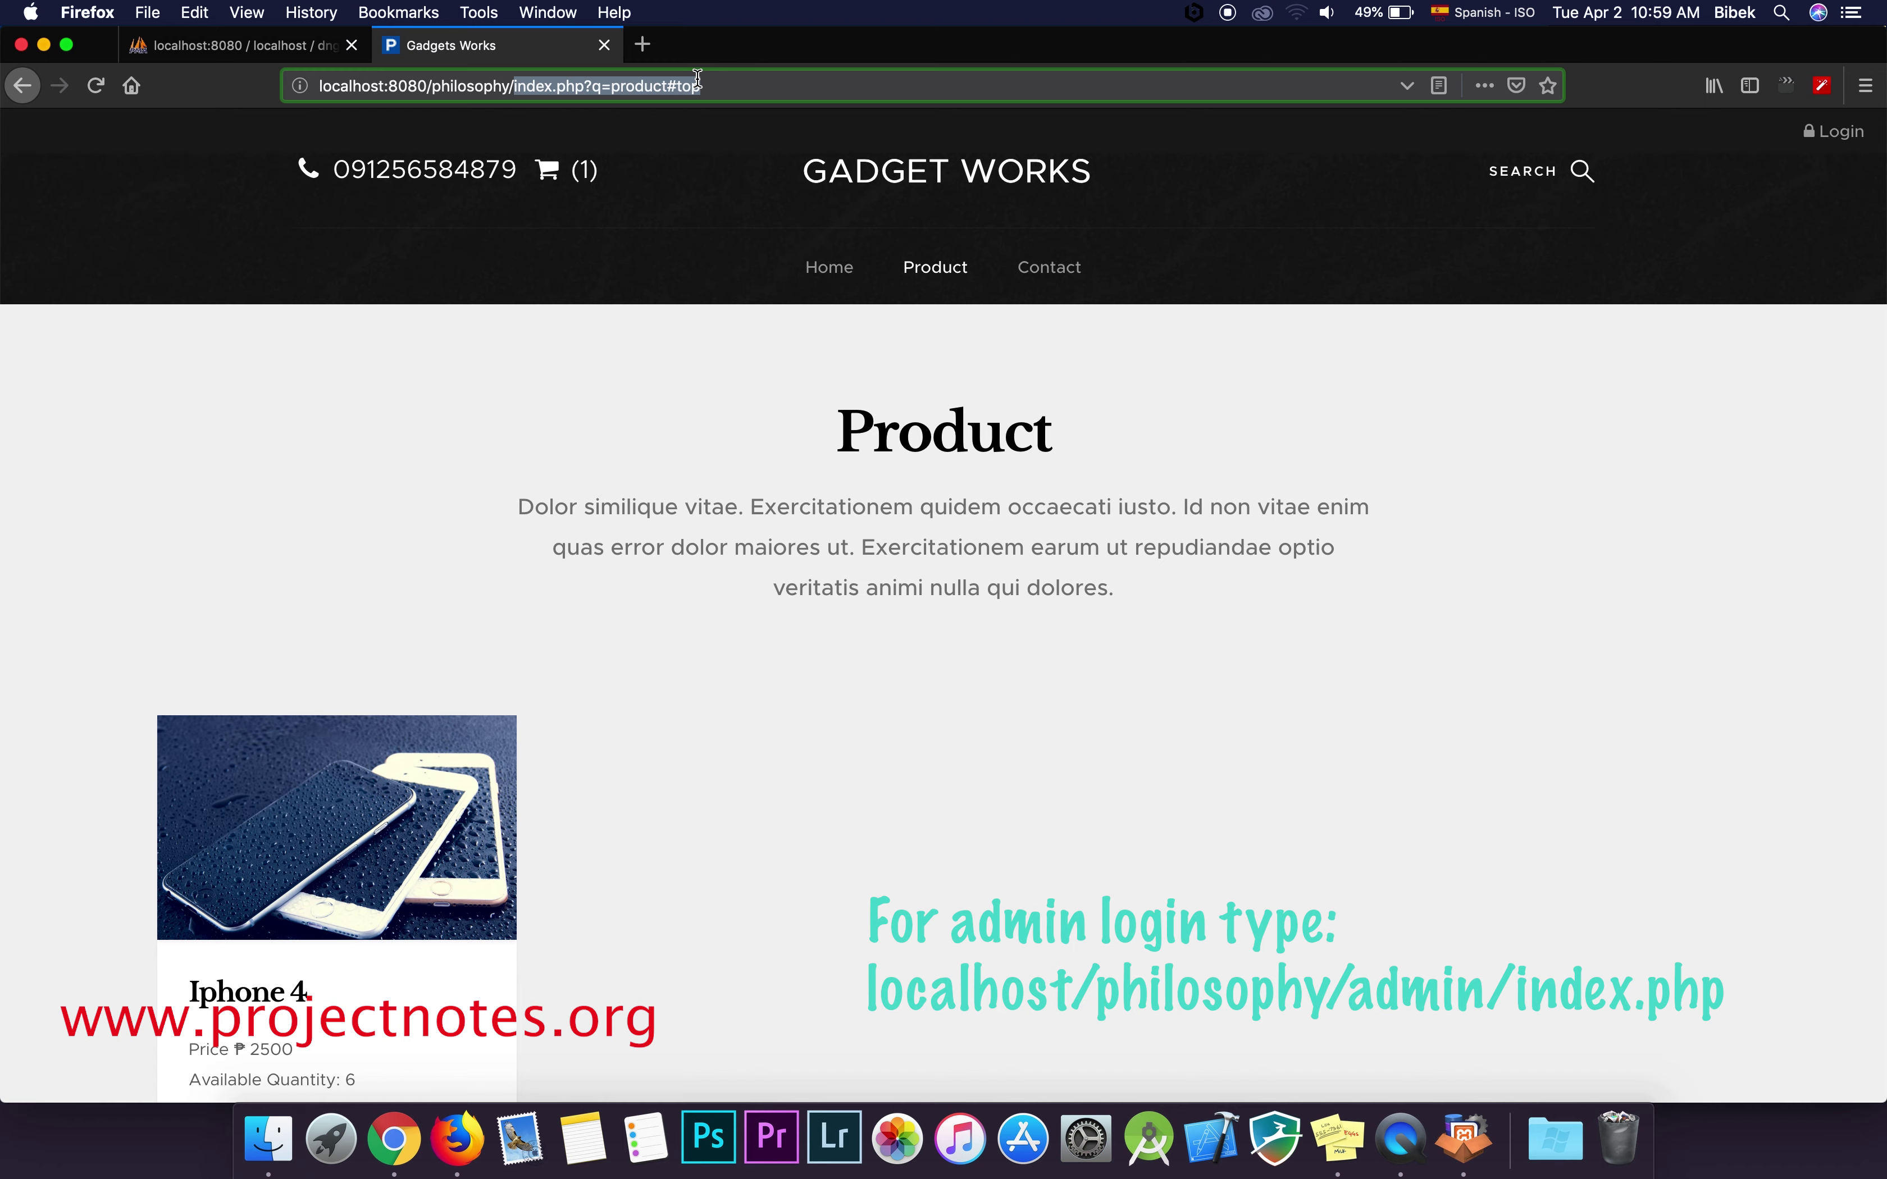
key("BackSpace")
type("ad")
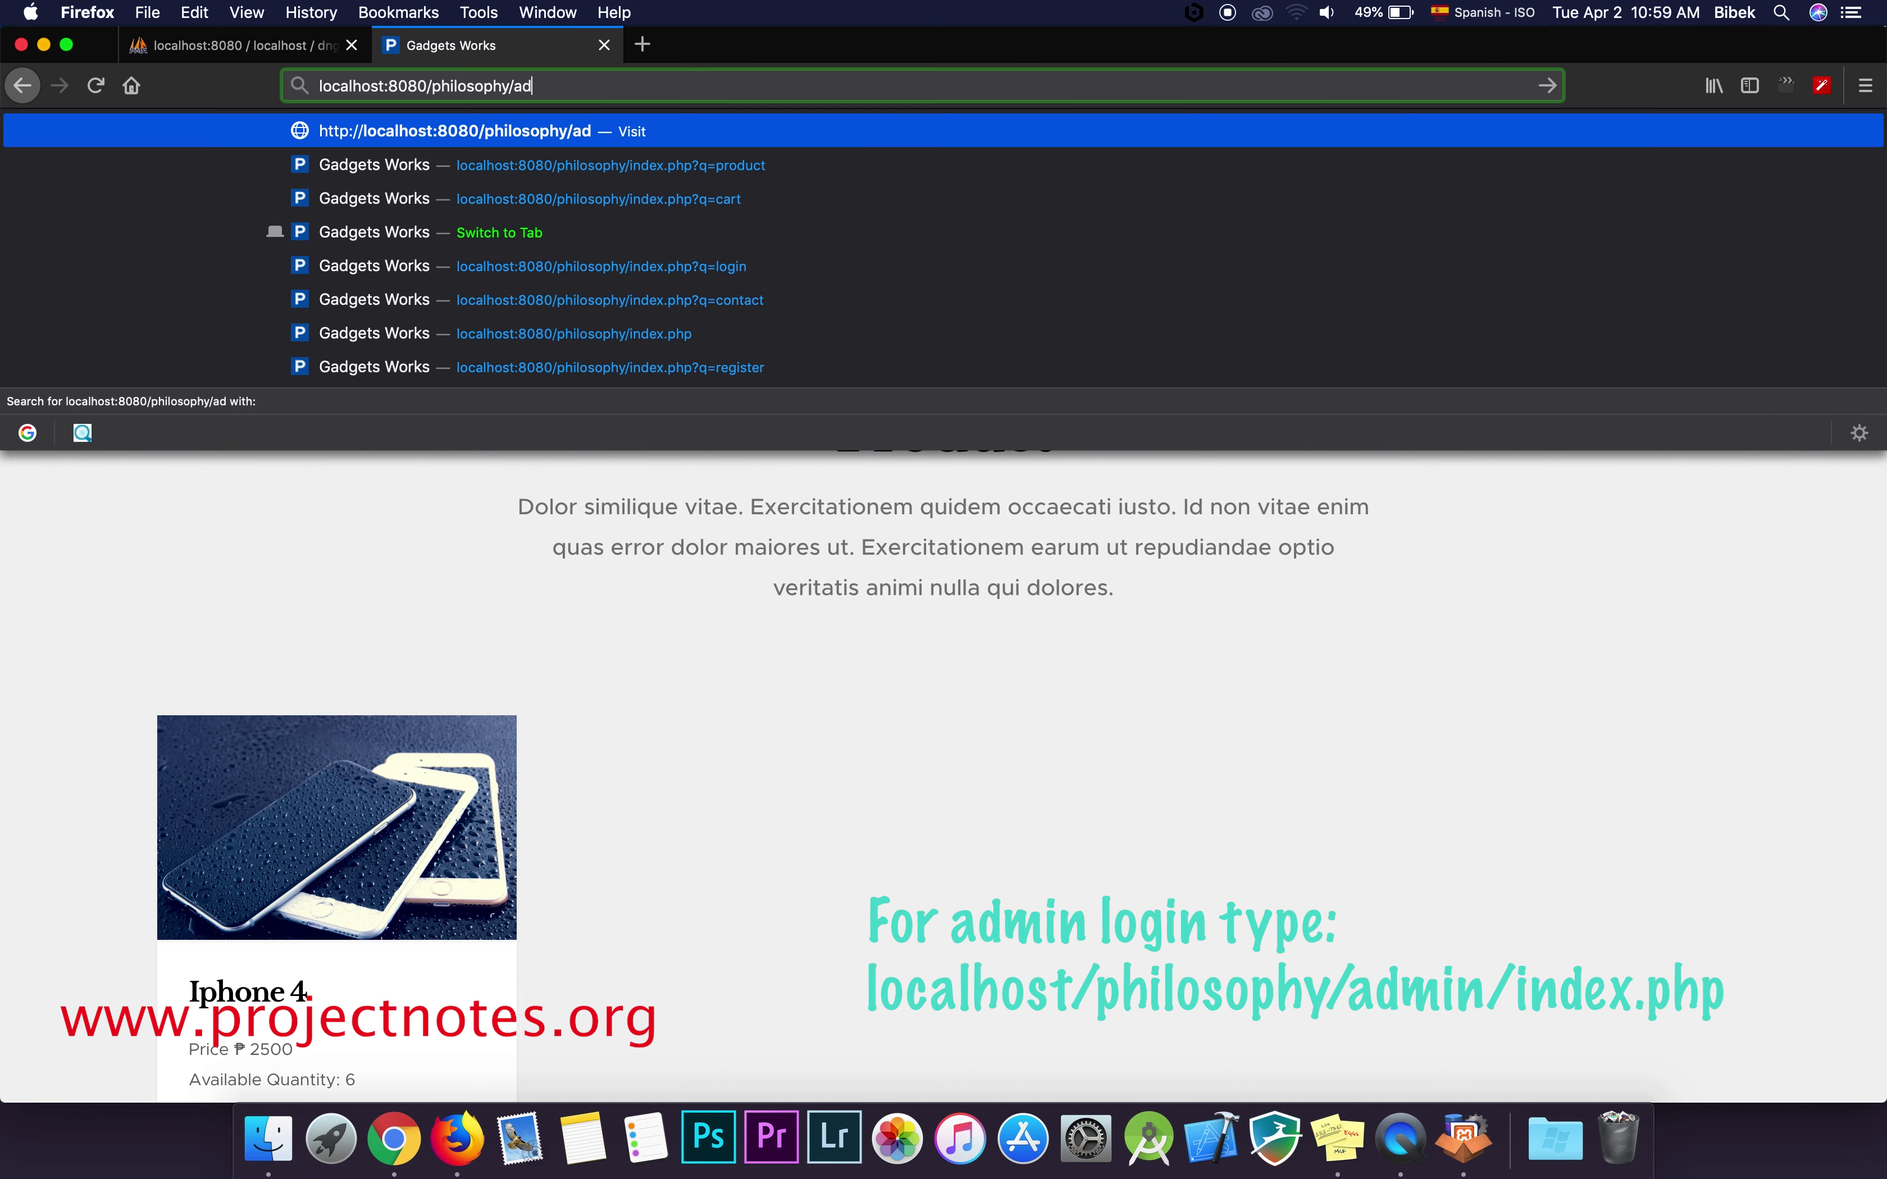
type("min/")
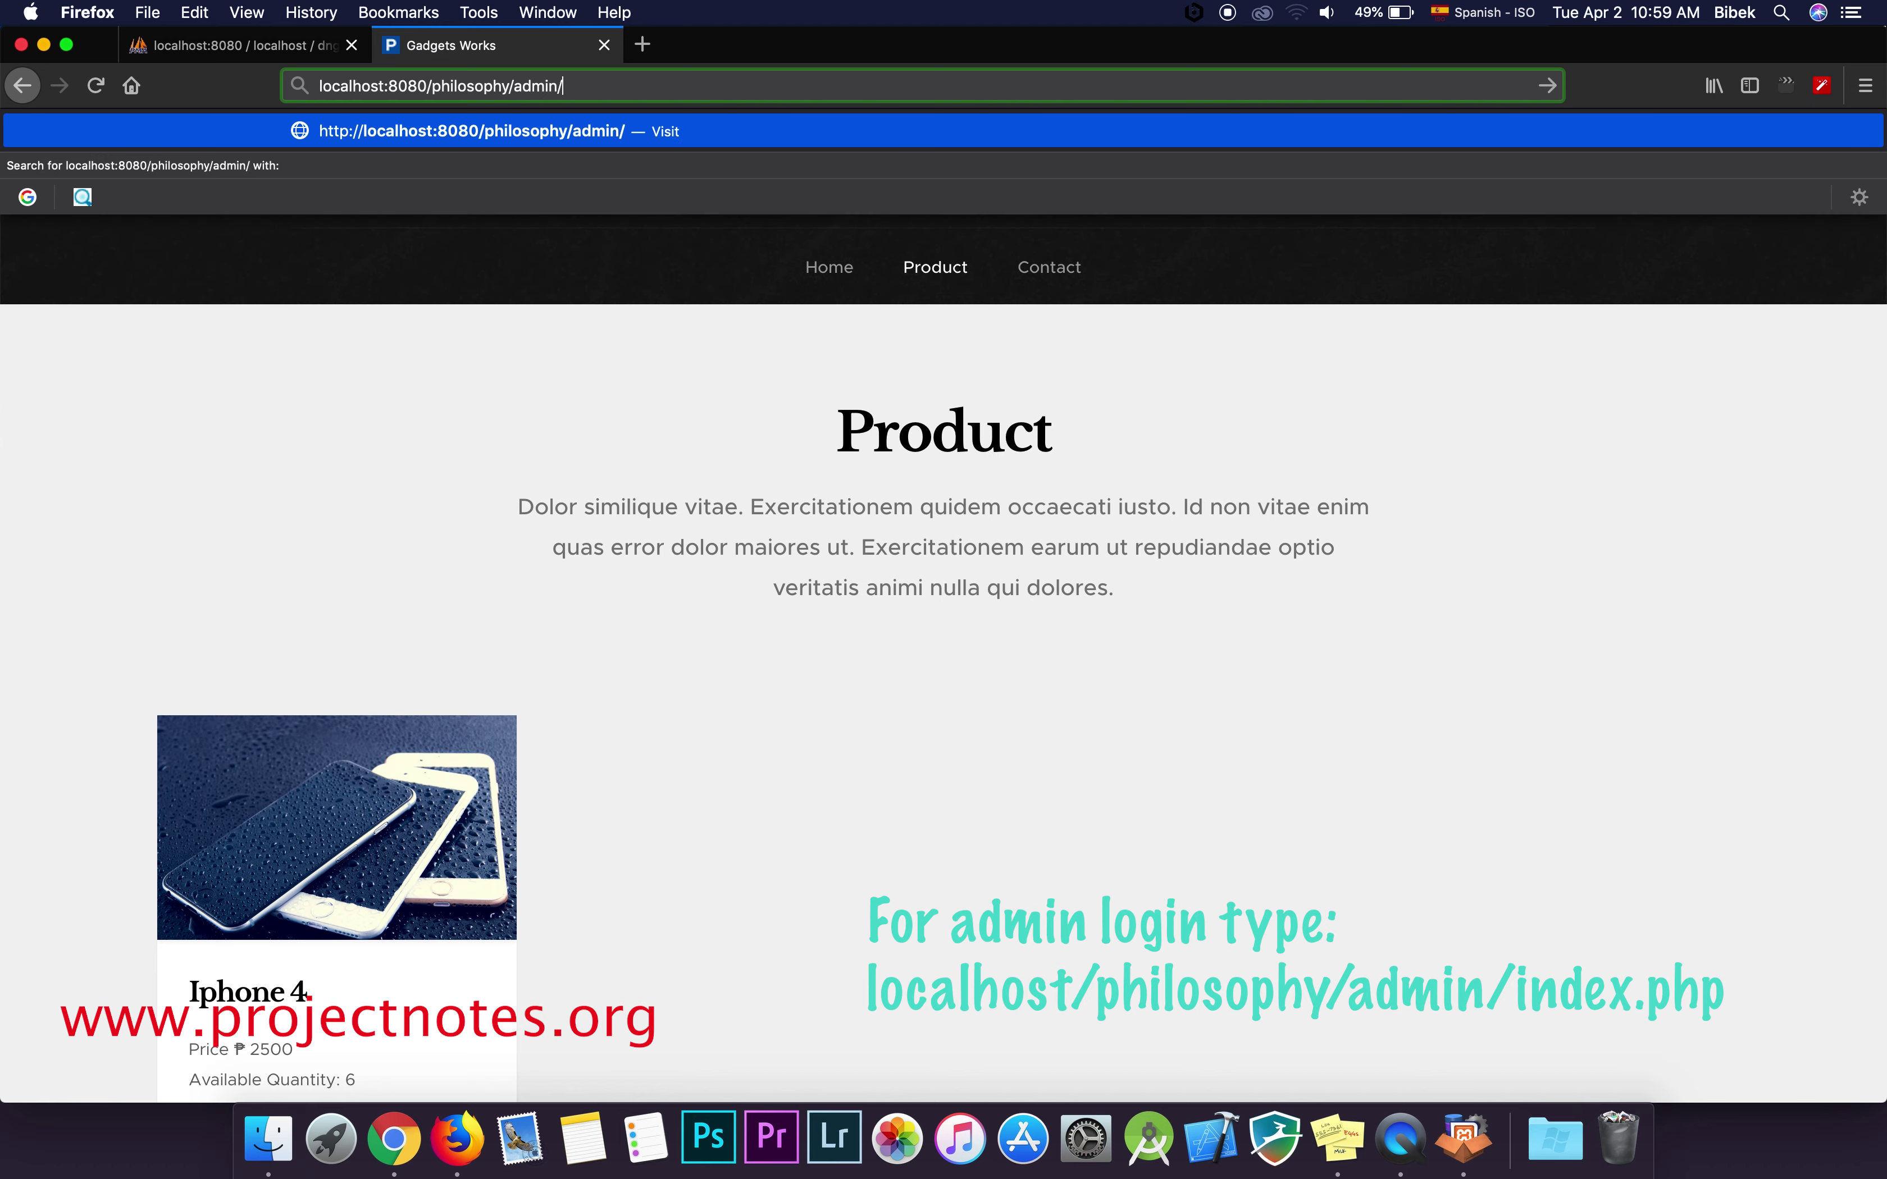
type("index.php")
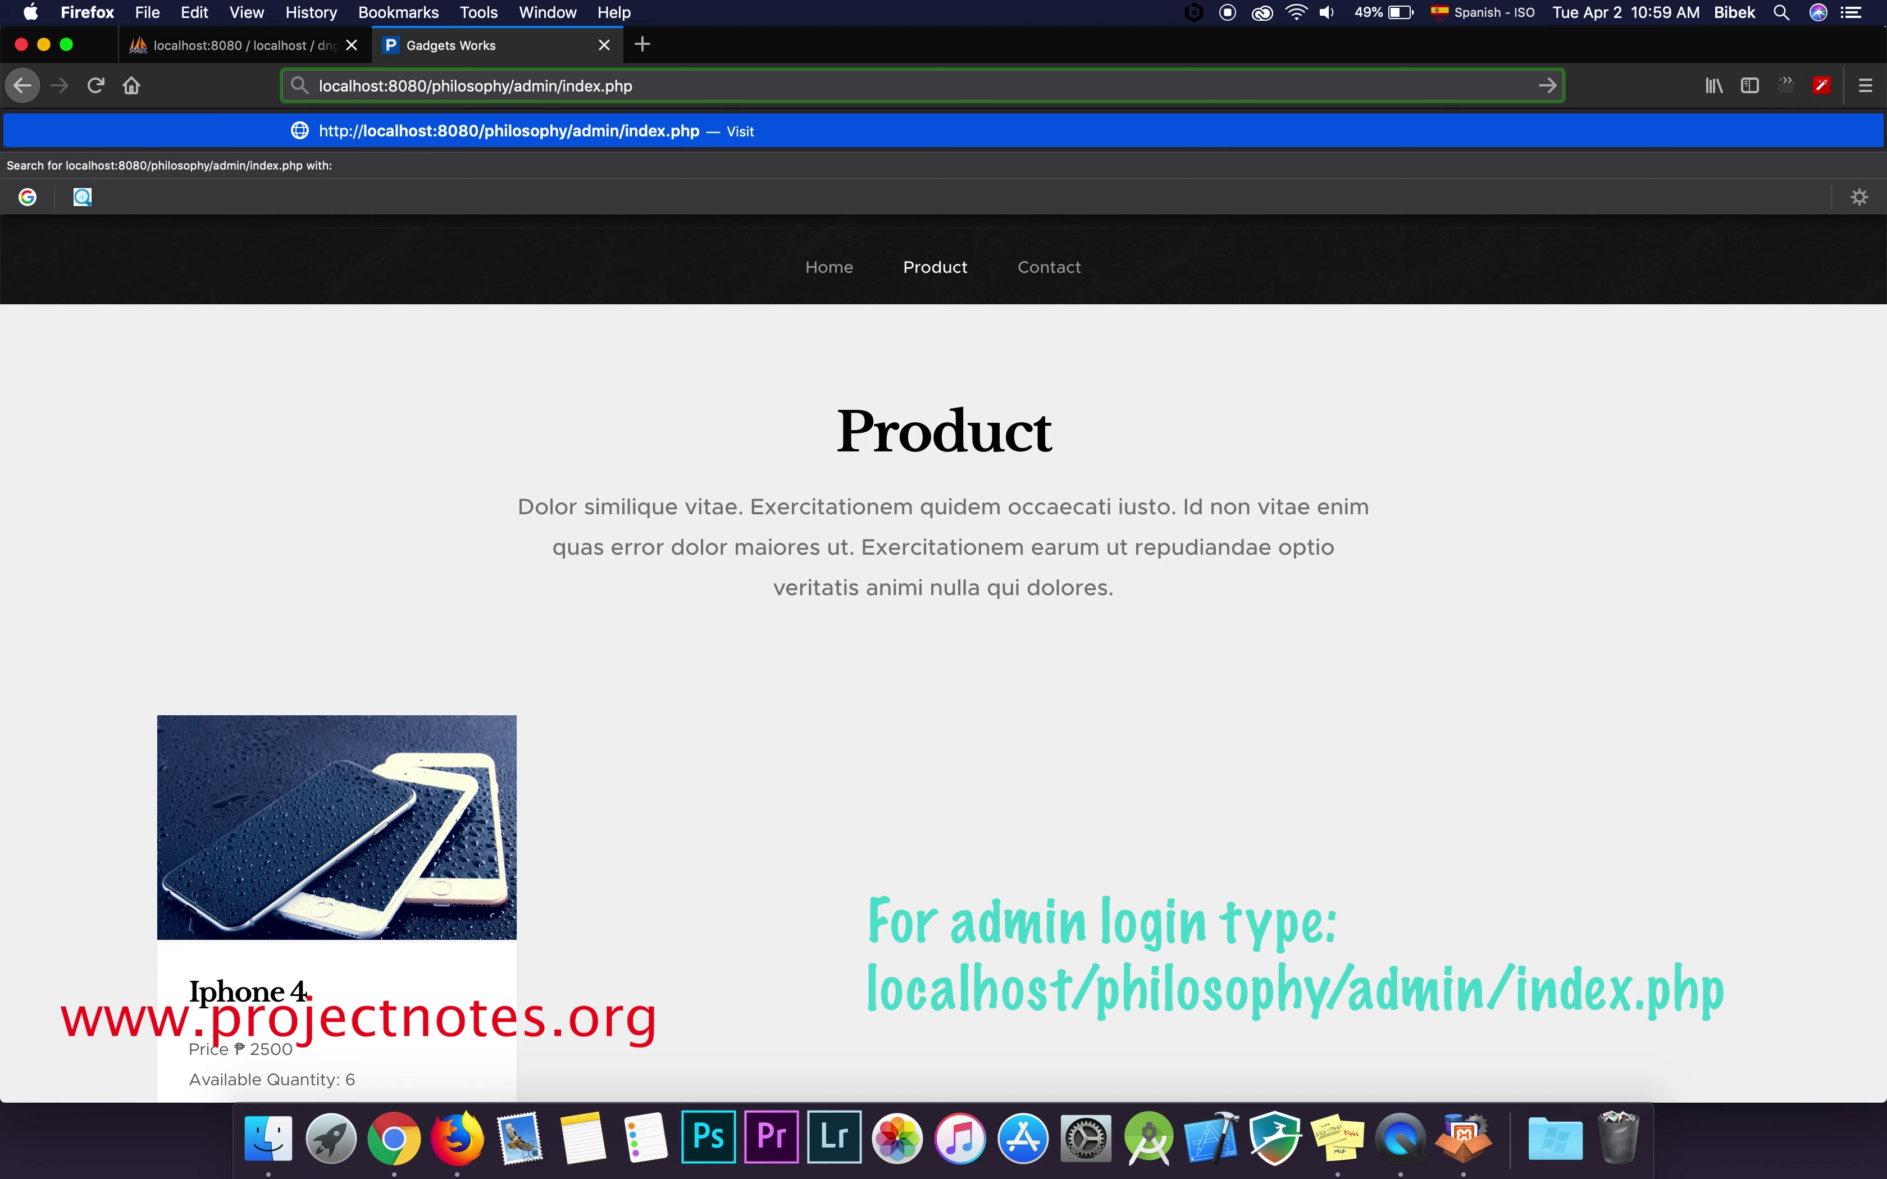
key("Return")
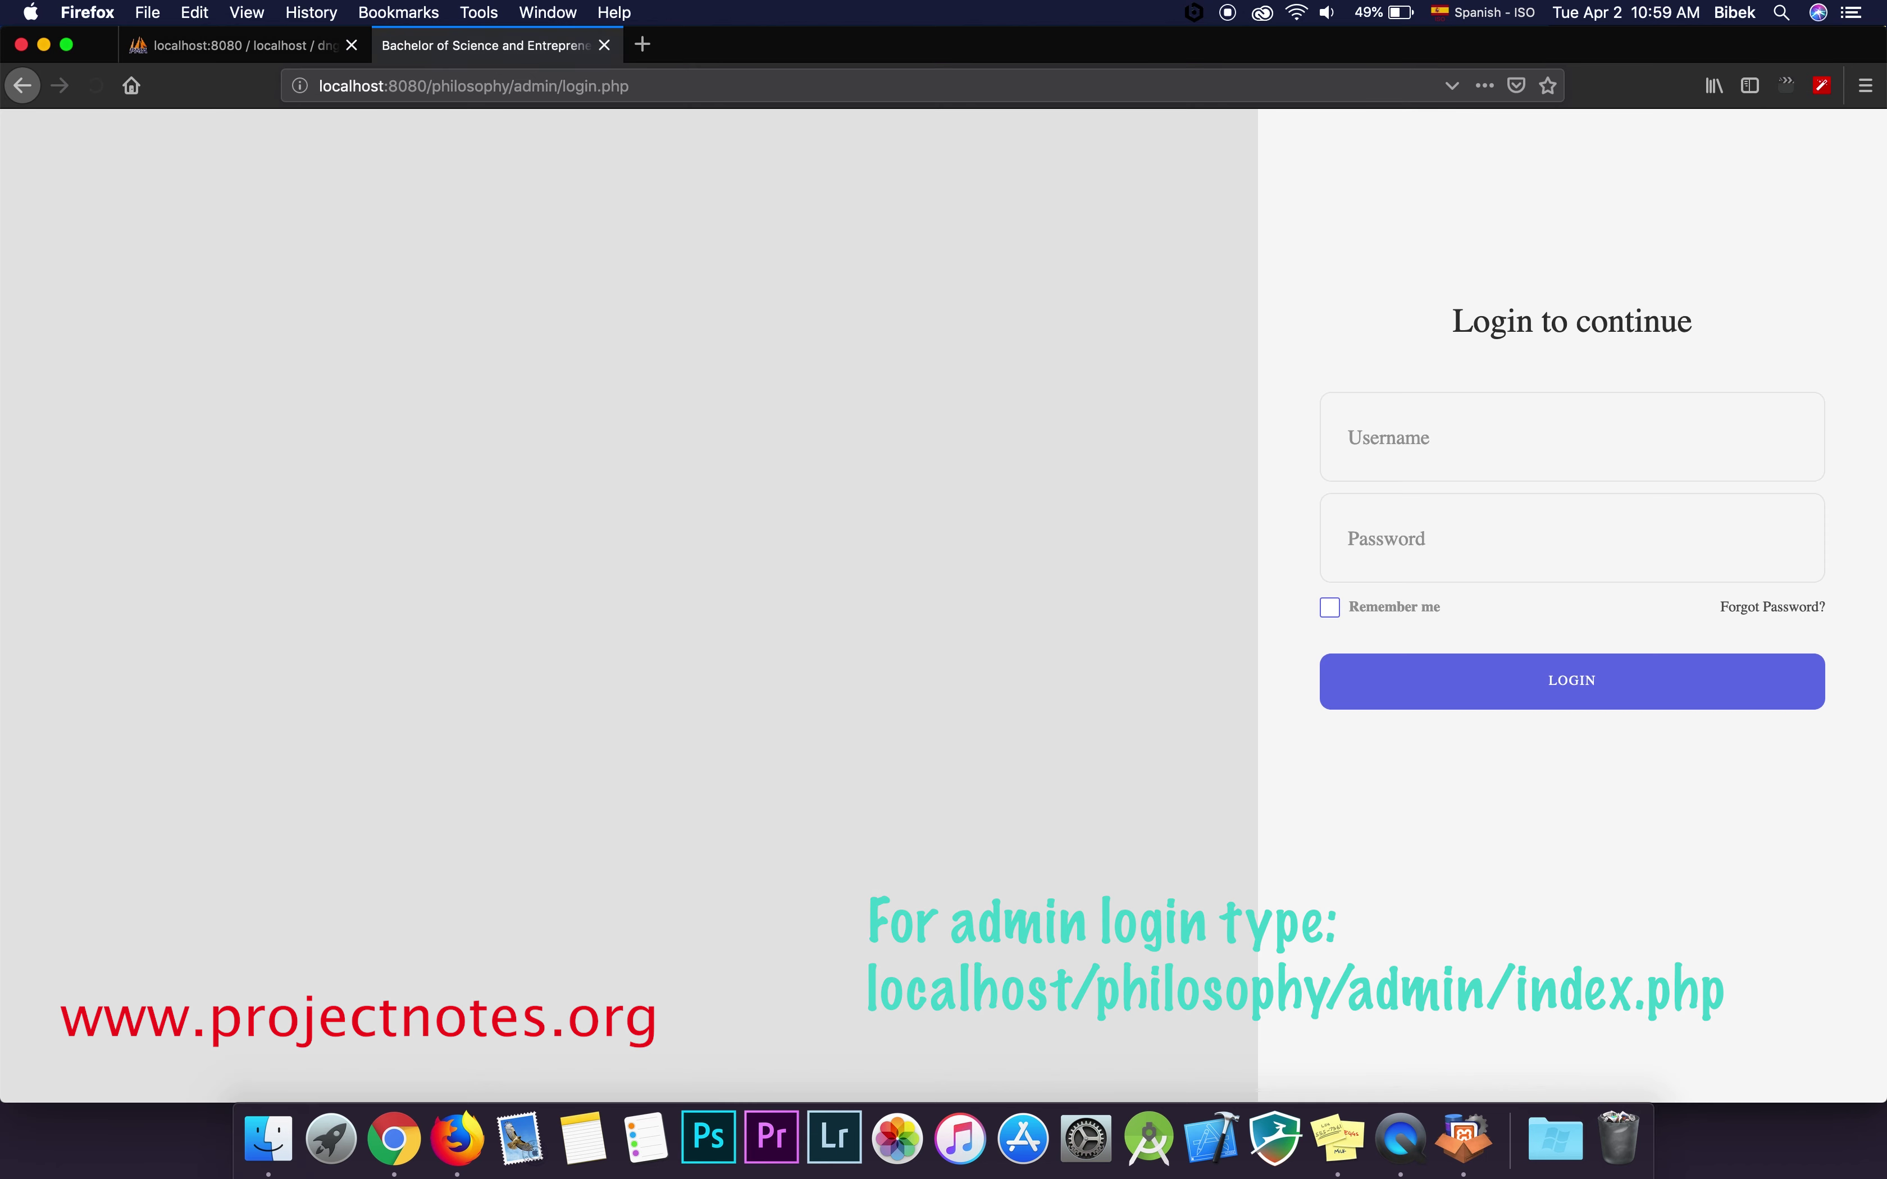
Switch to the Stickies note, copy the admin username and paste it into the Username field of the Firefox login form.
left_click(1348, 1161)
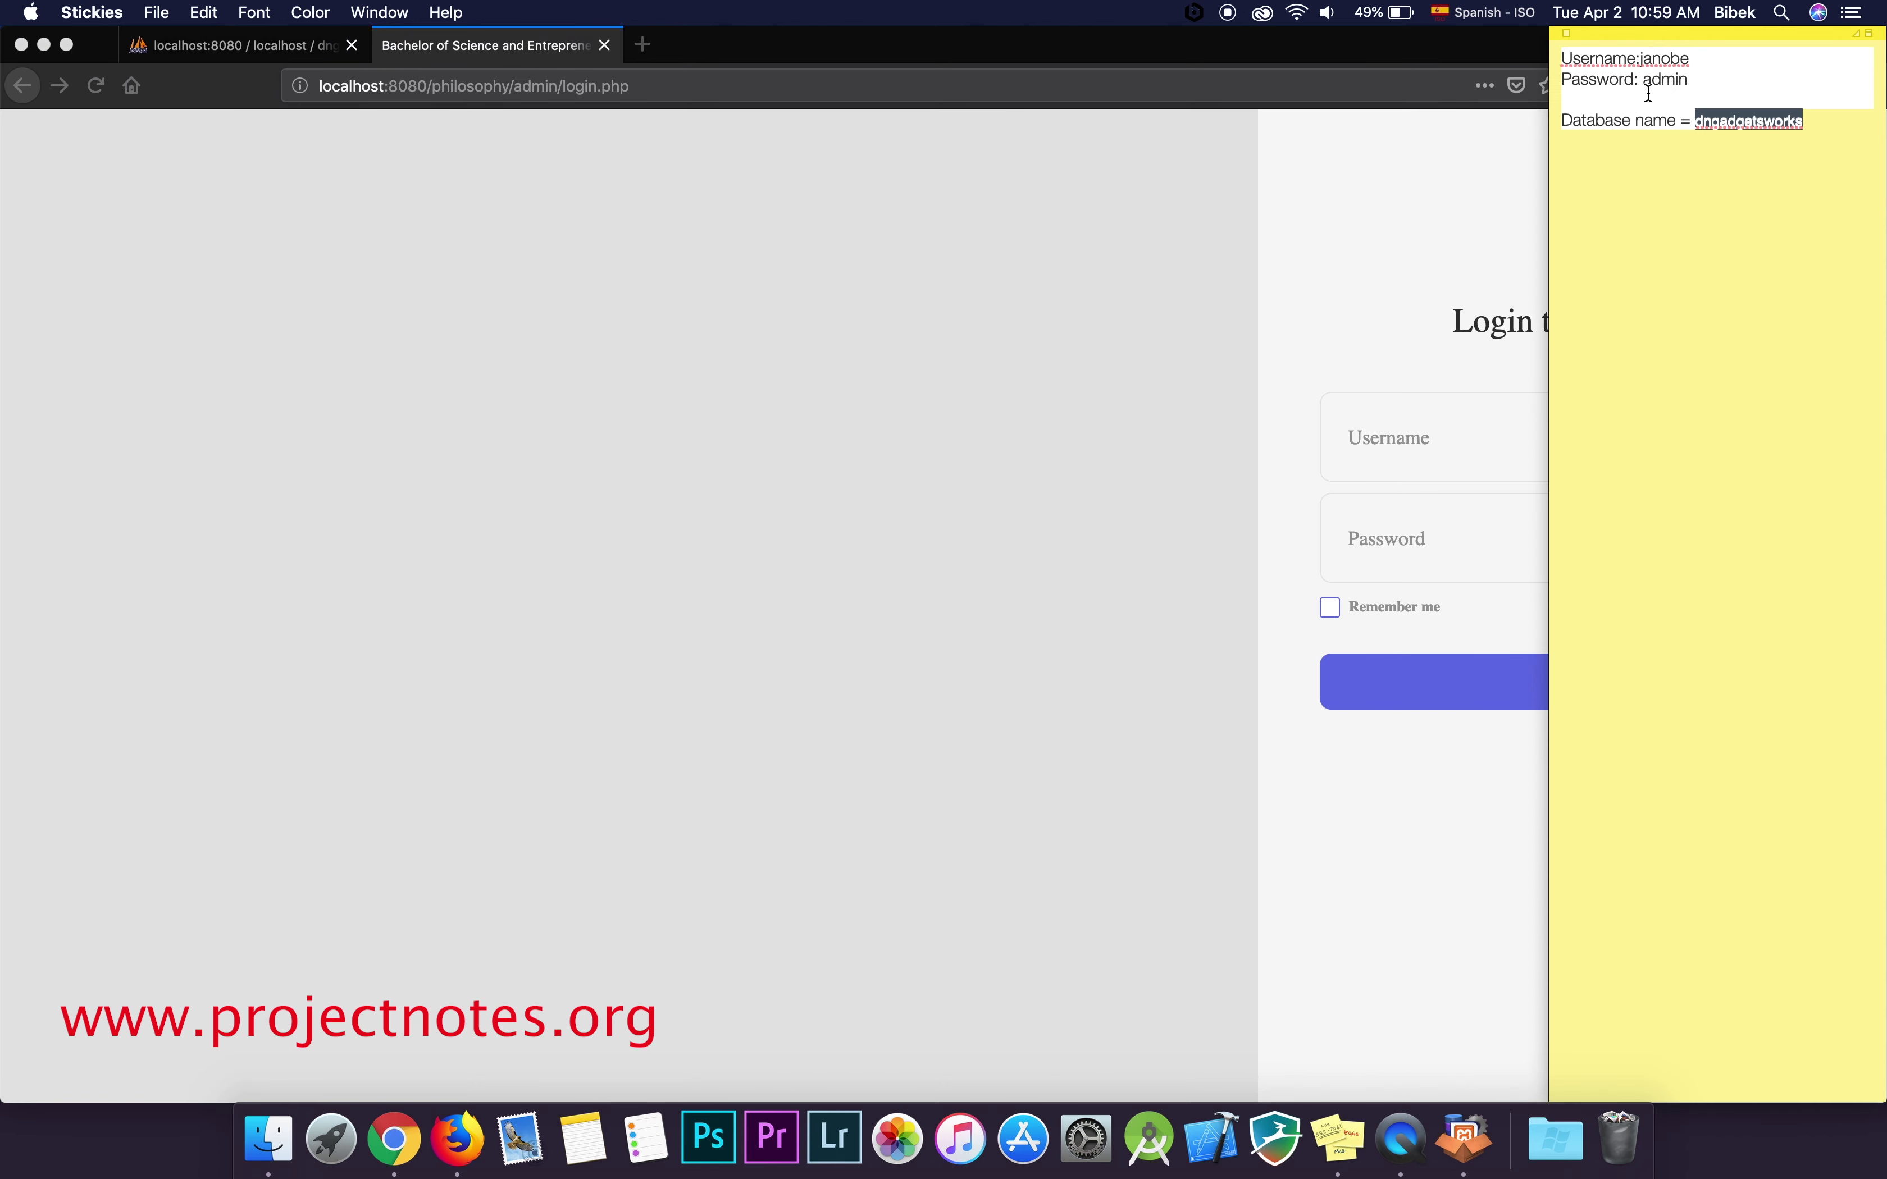
left_click_drag(1640, 60, 1712, 62)
key("super+c")
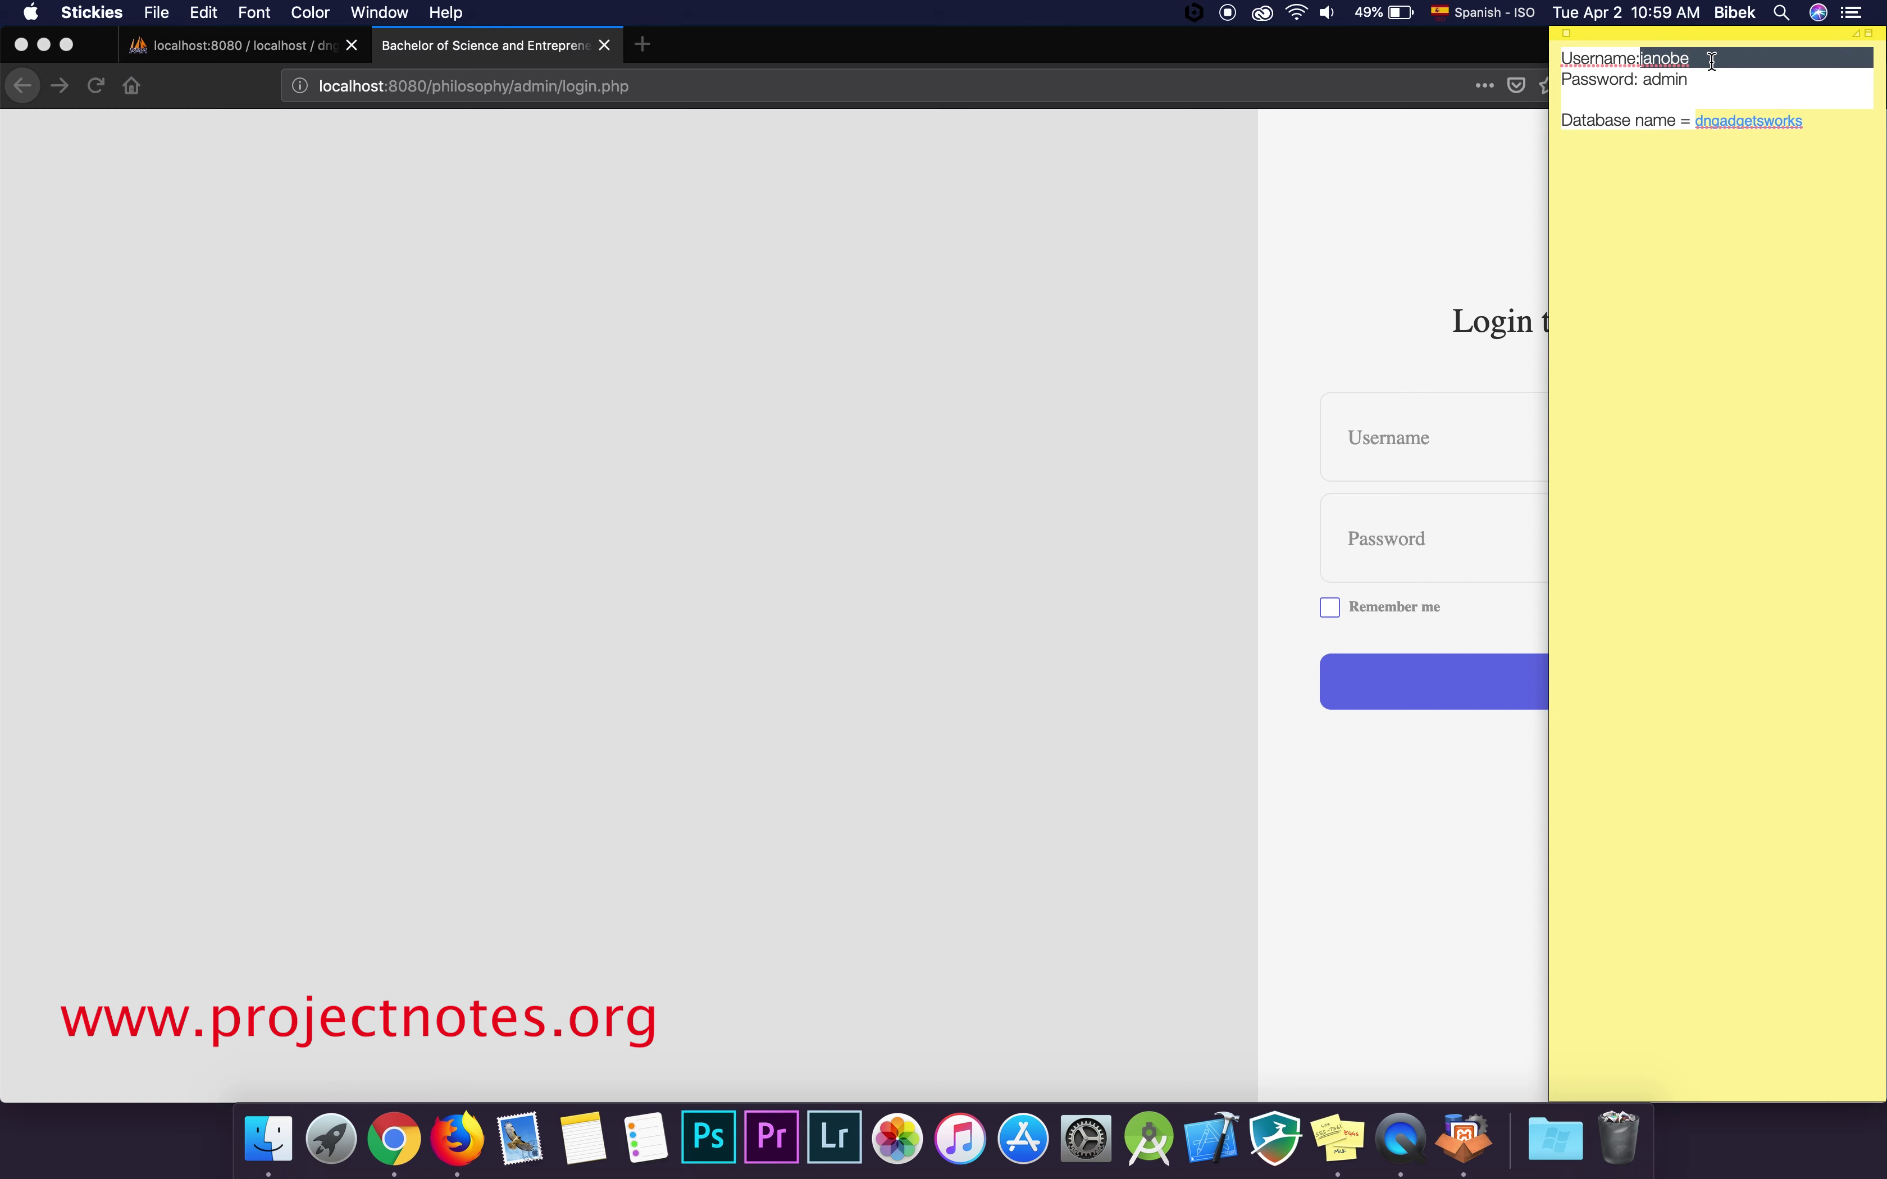
left_click(1403, 432)
left_click(1404, 434)
key("super+v")
Enter the account password, log in to the admin area and close the browser's prompt about saving the login.
left_click(1407, 538)
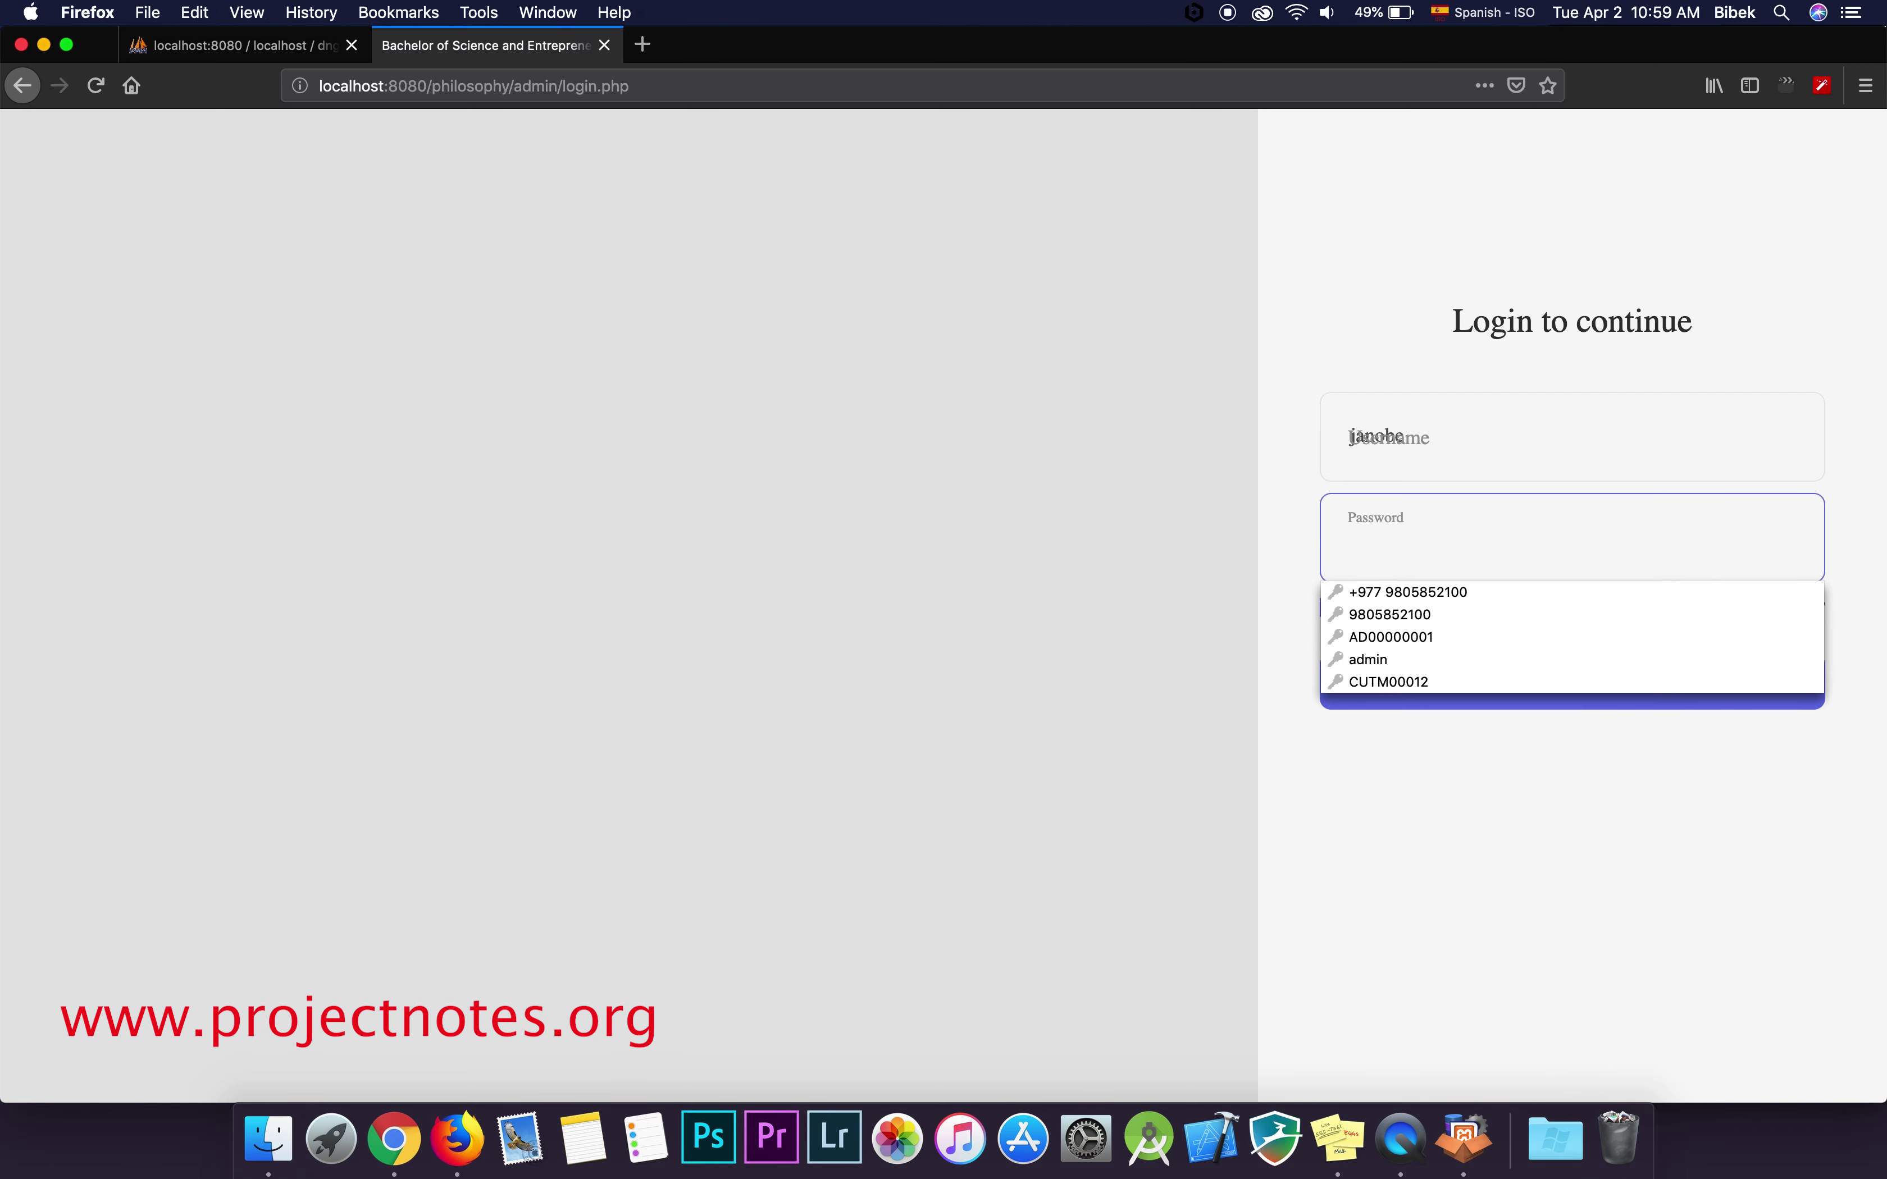
type("•••••")
key("Return")
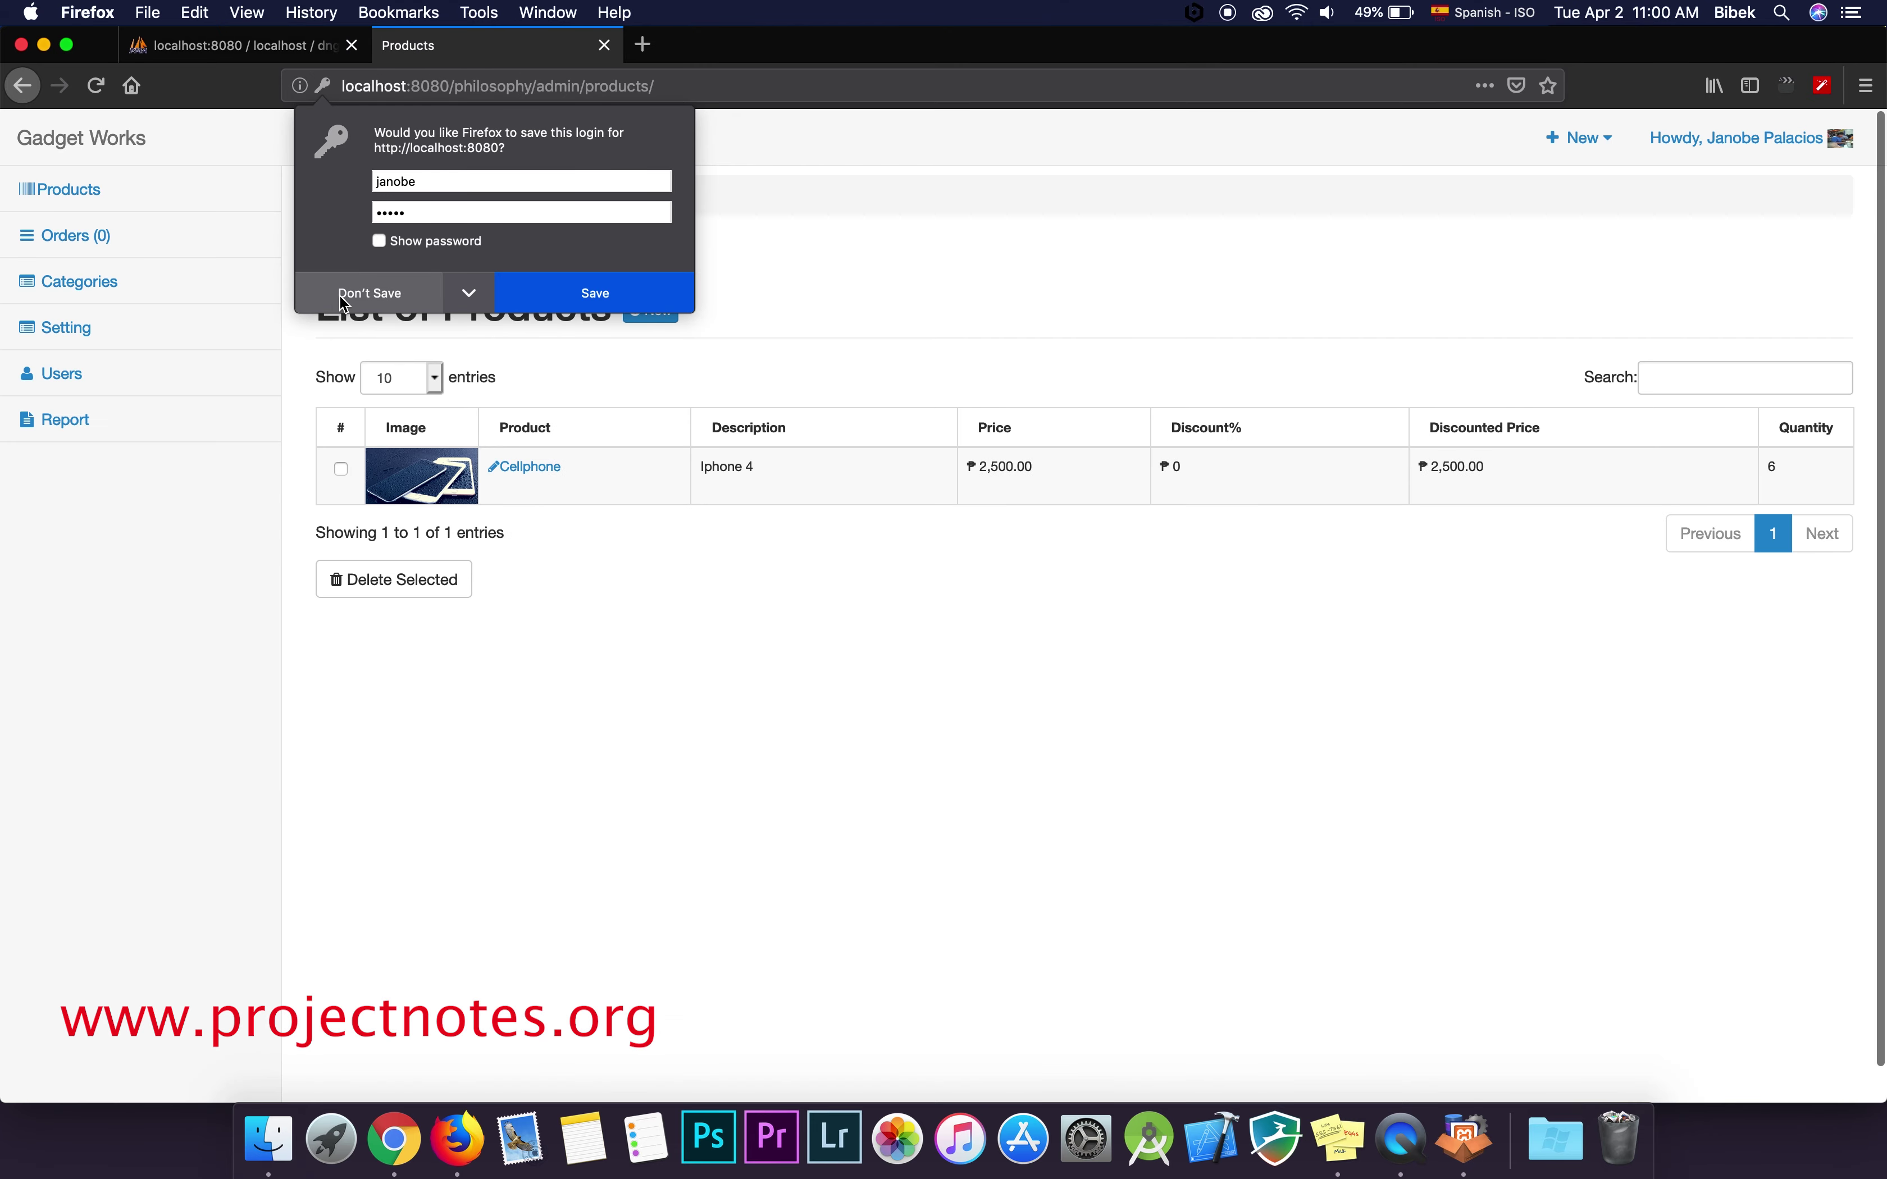
left_click(619, 305)
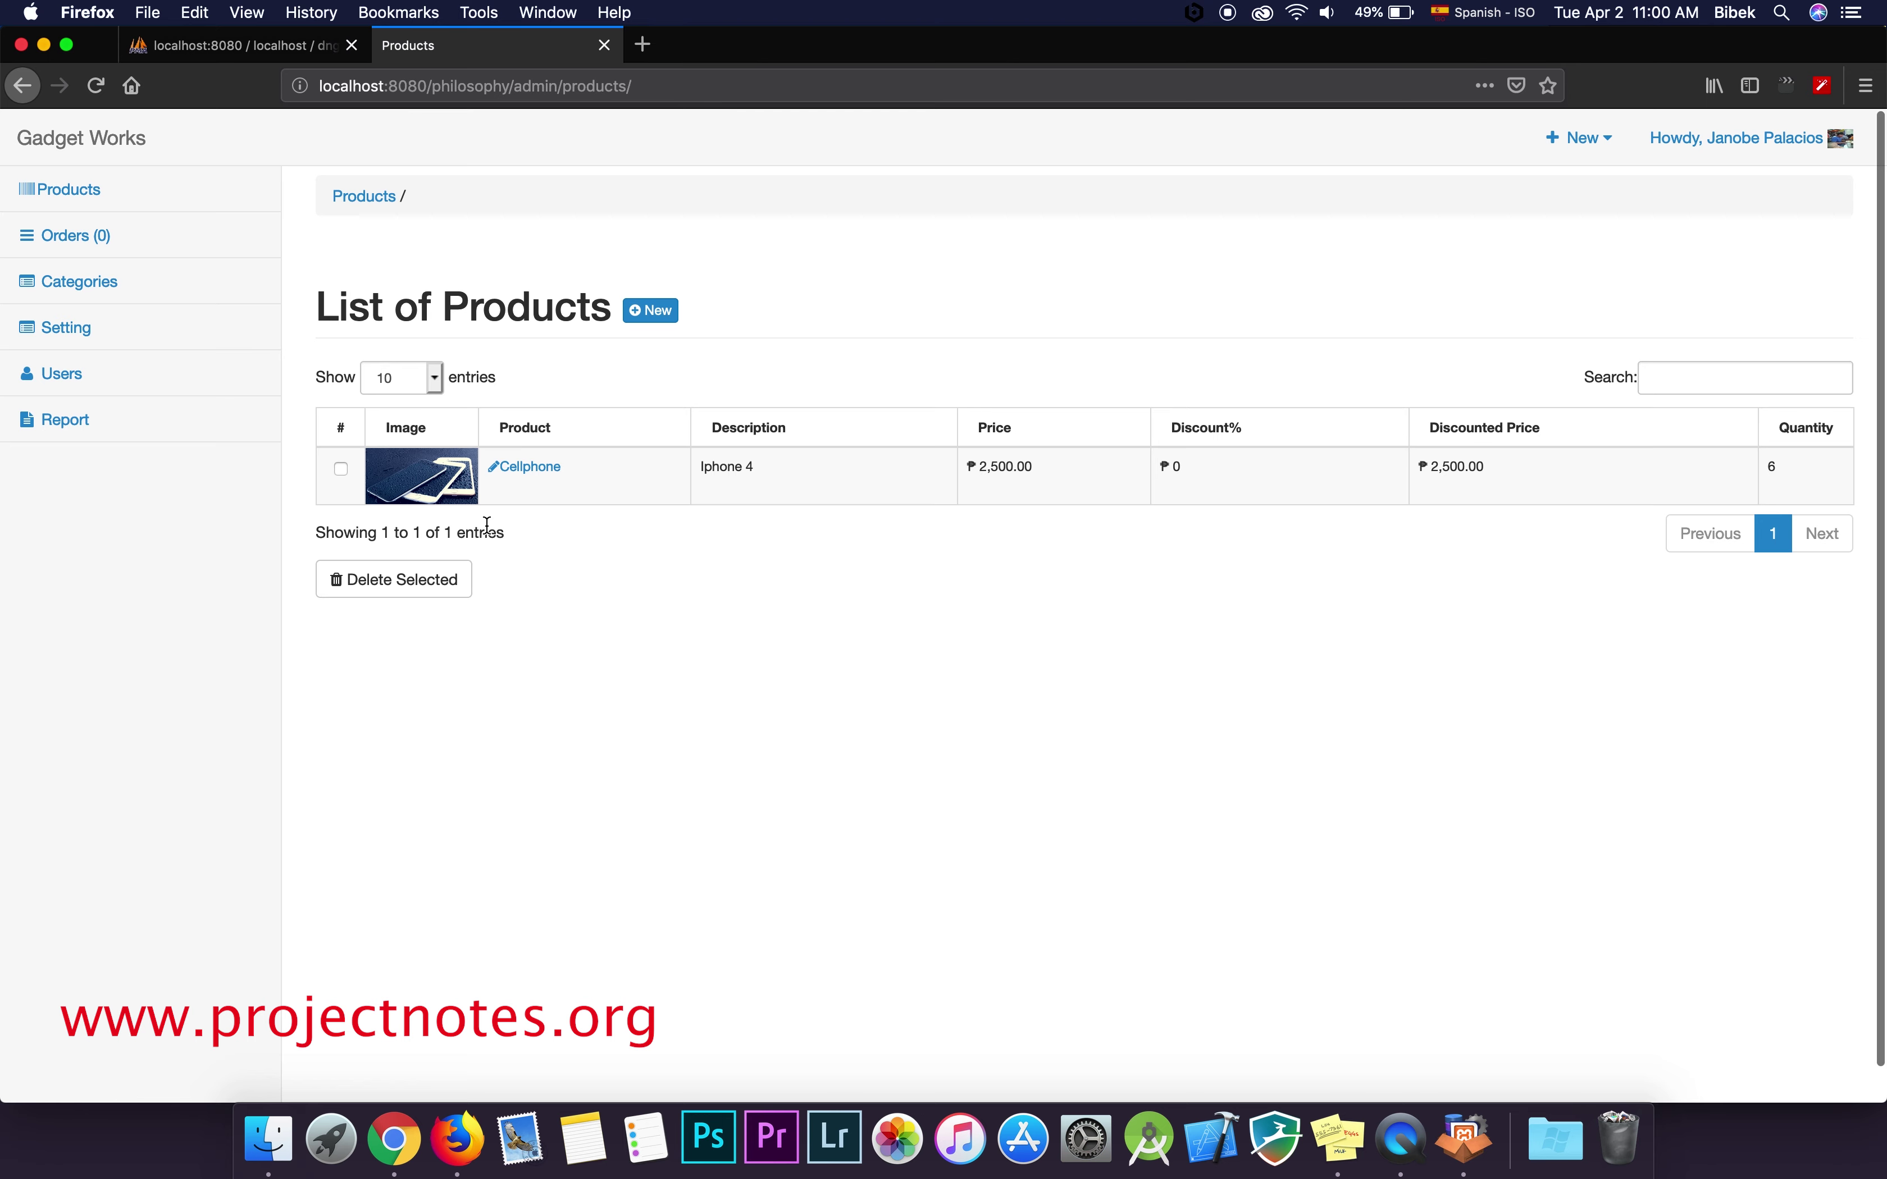
Start a new product and enter the owner's name, phone number and the description "it is one of the latest product".
left_click(647, 312)
left_click(706, 378)
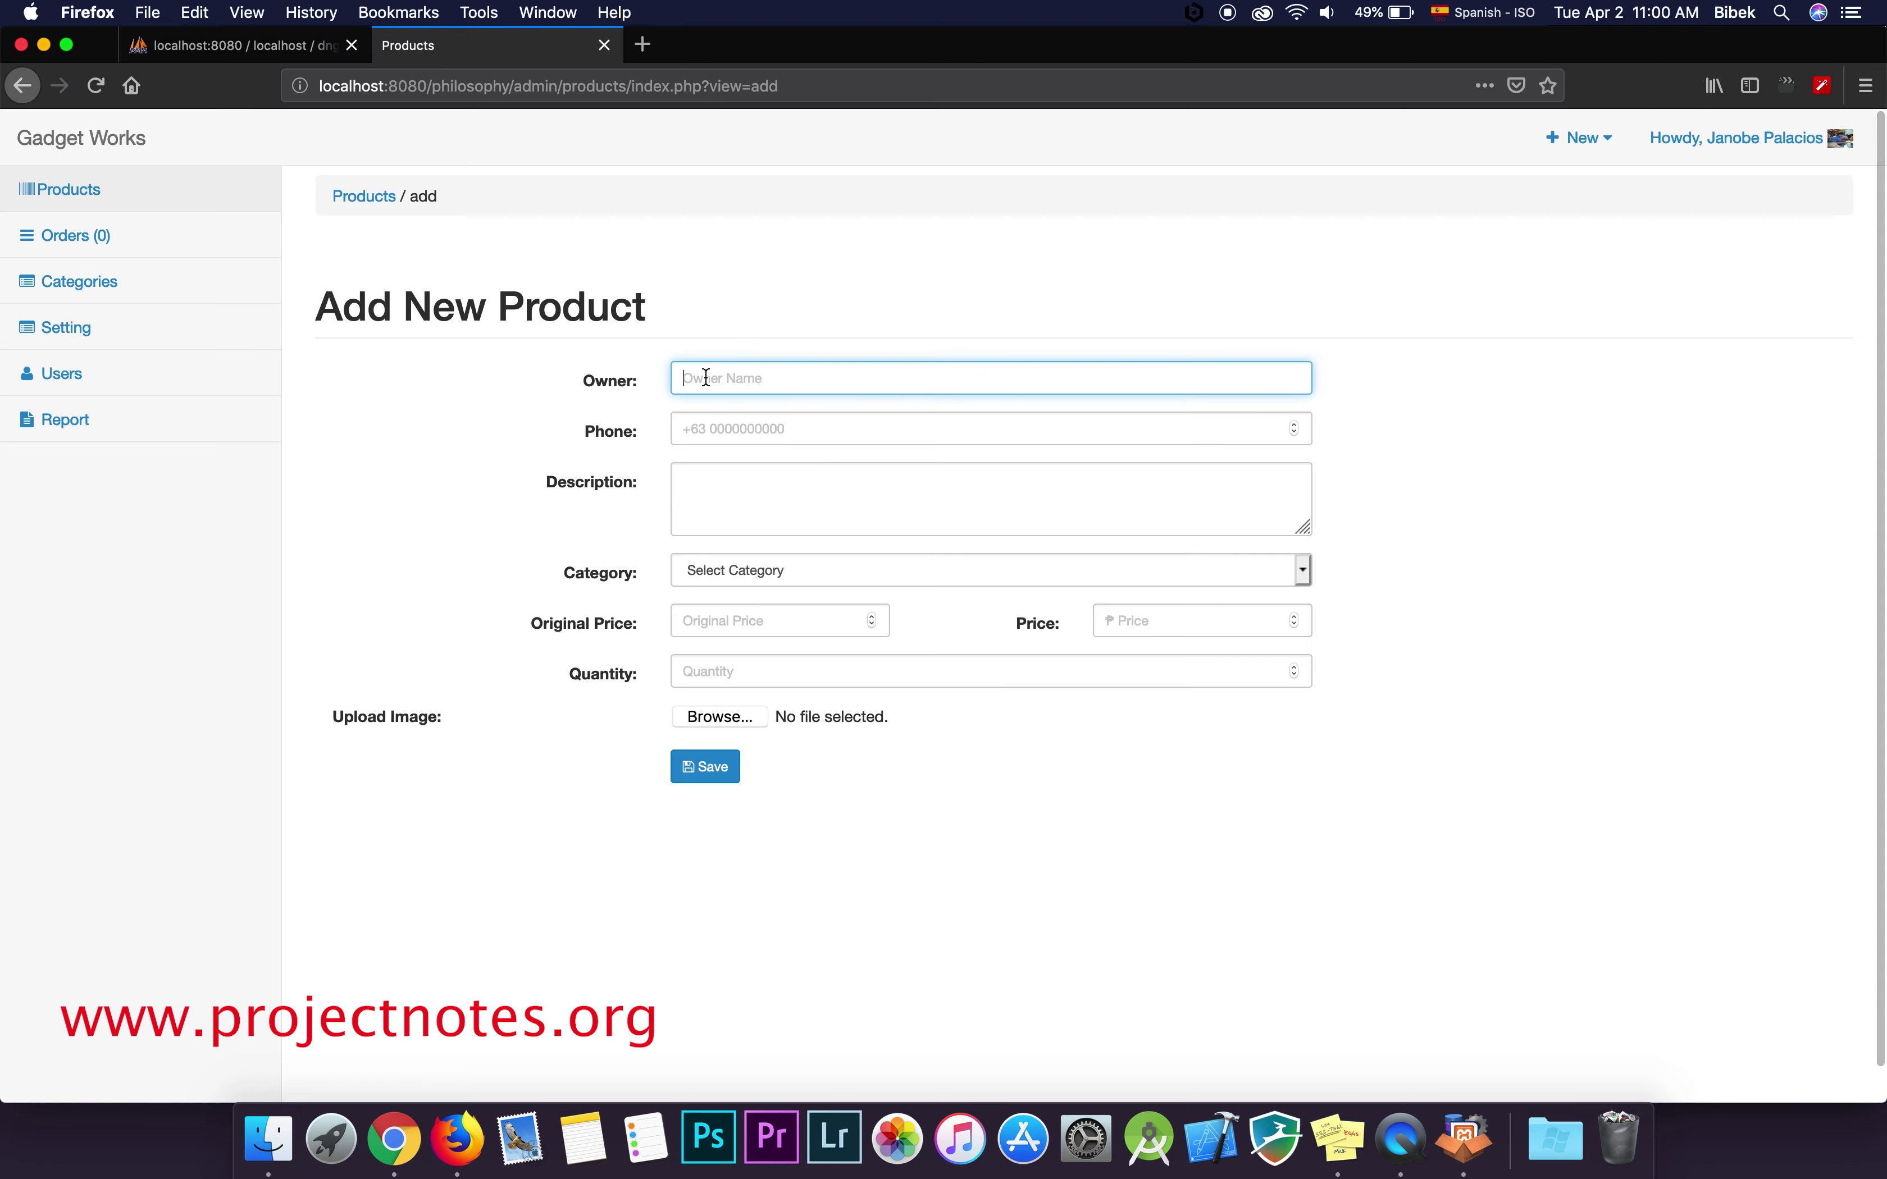
type("Jacob")
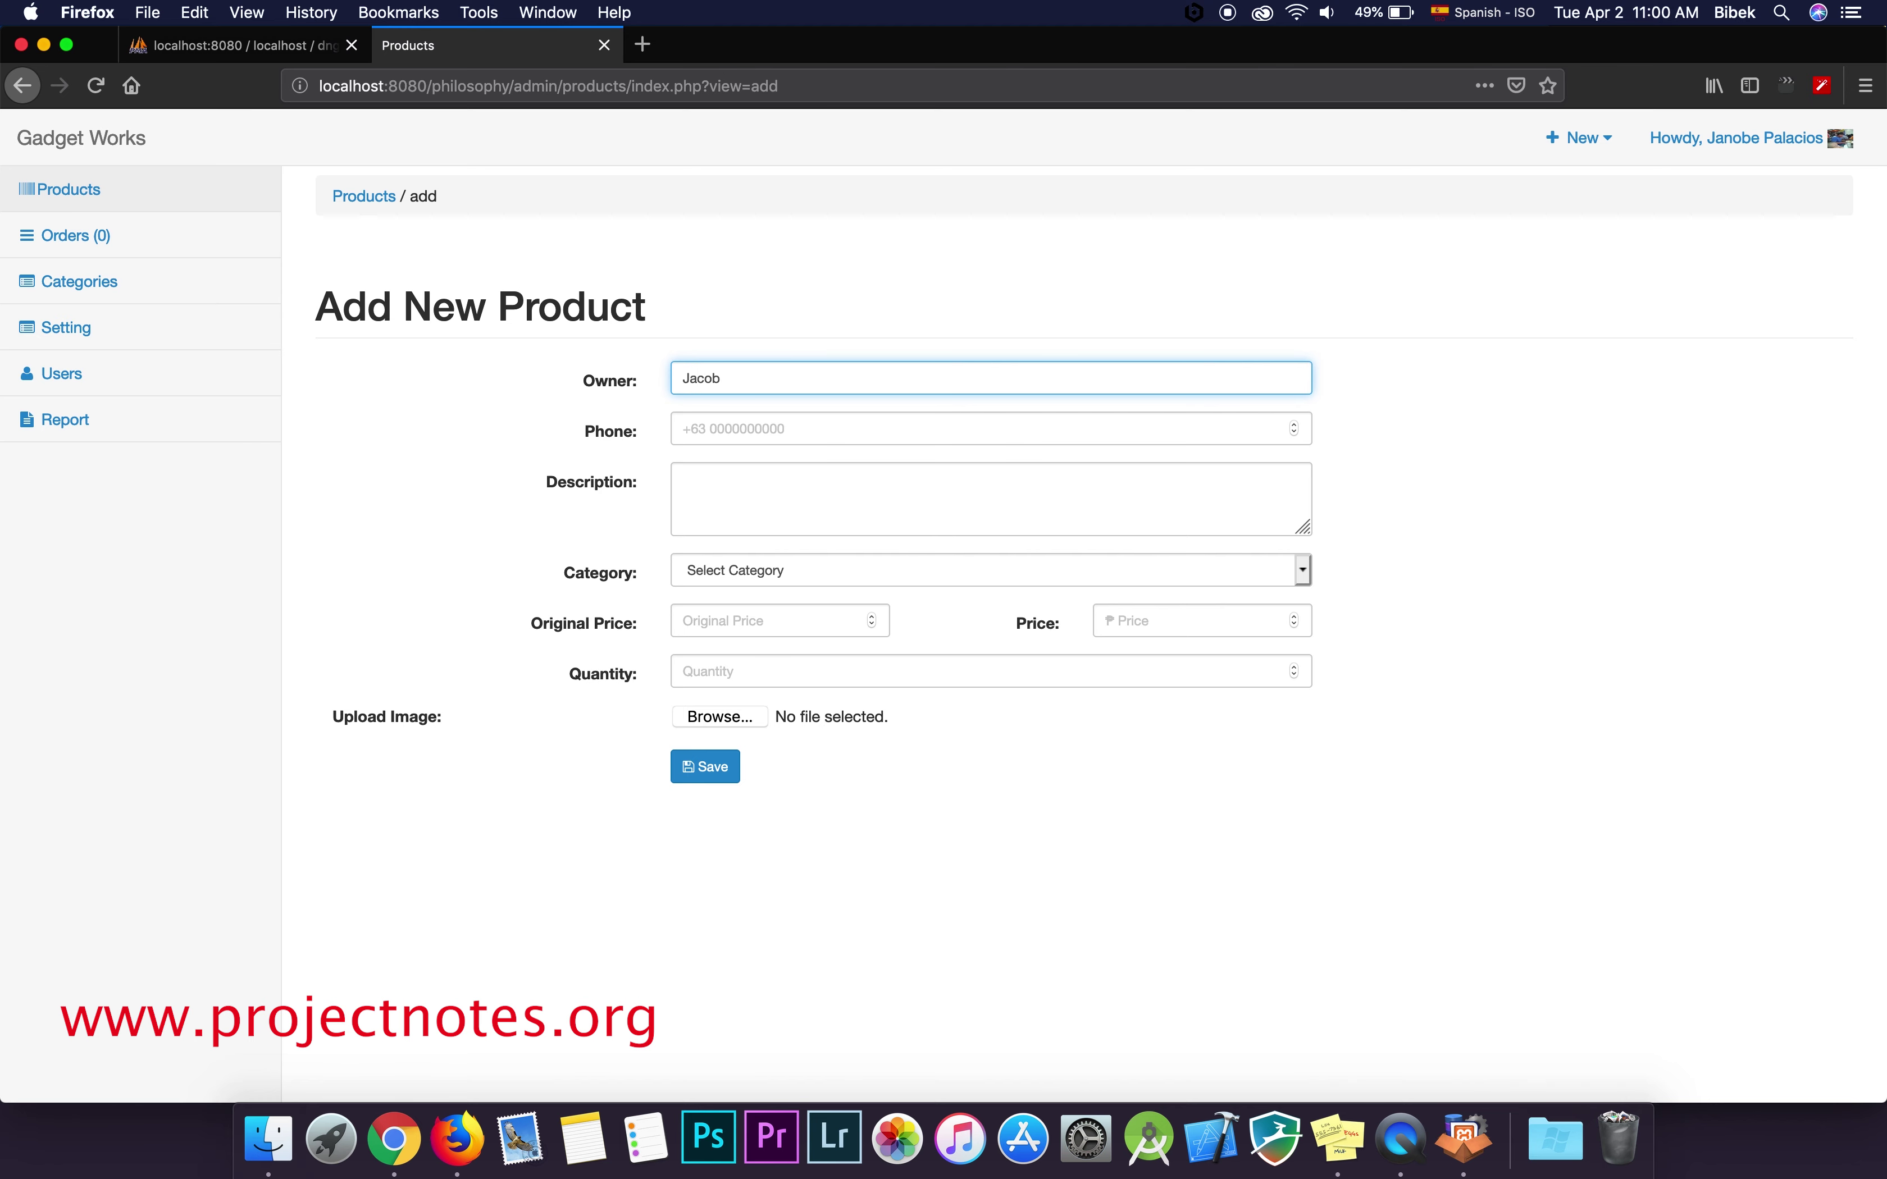
left_click(703, 431)
type("980675463")
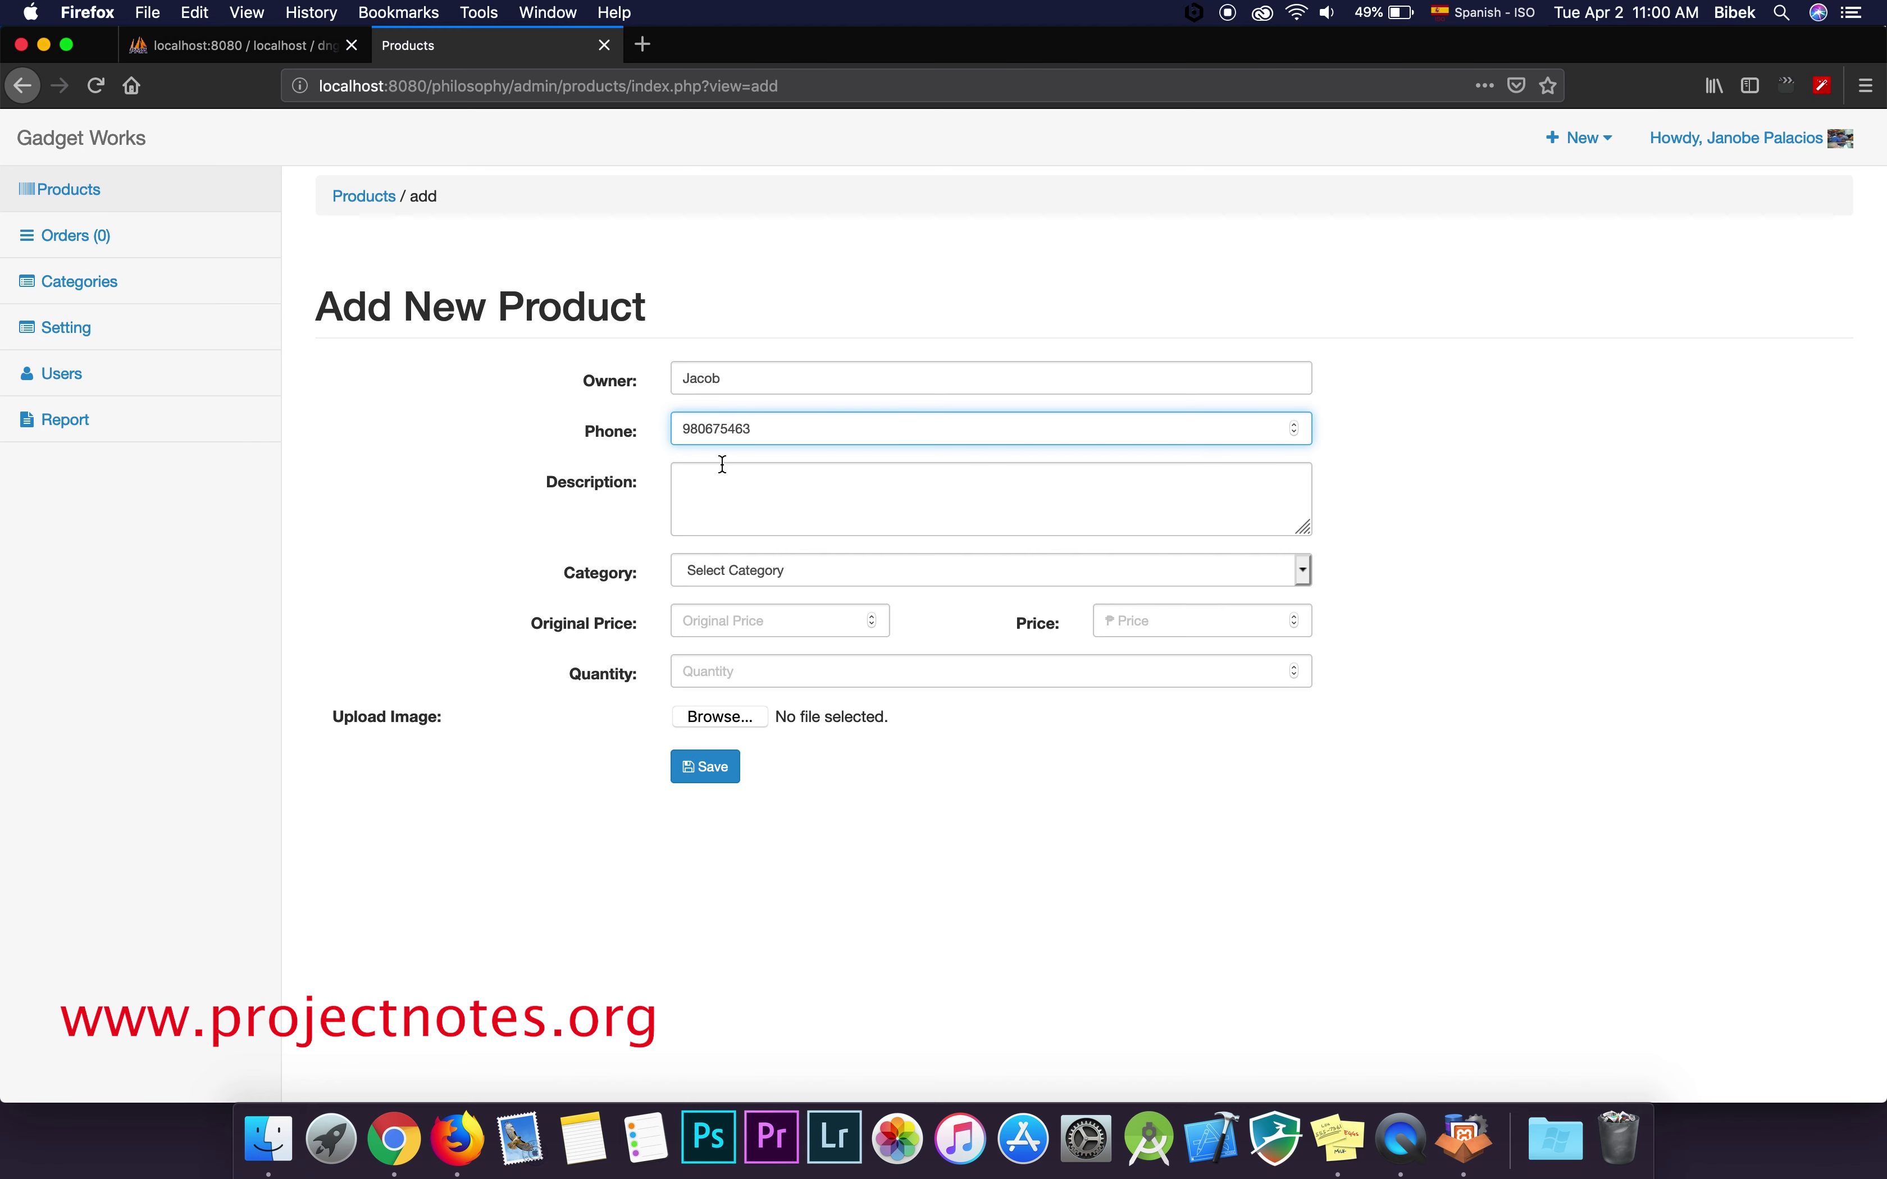
left_click(741, 492)
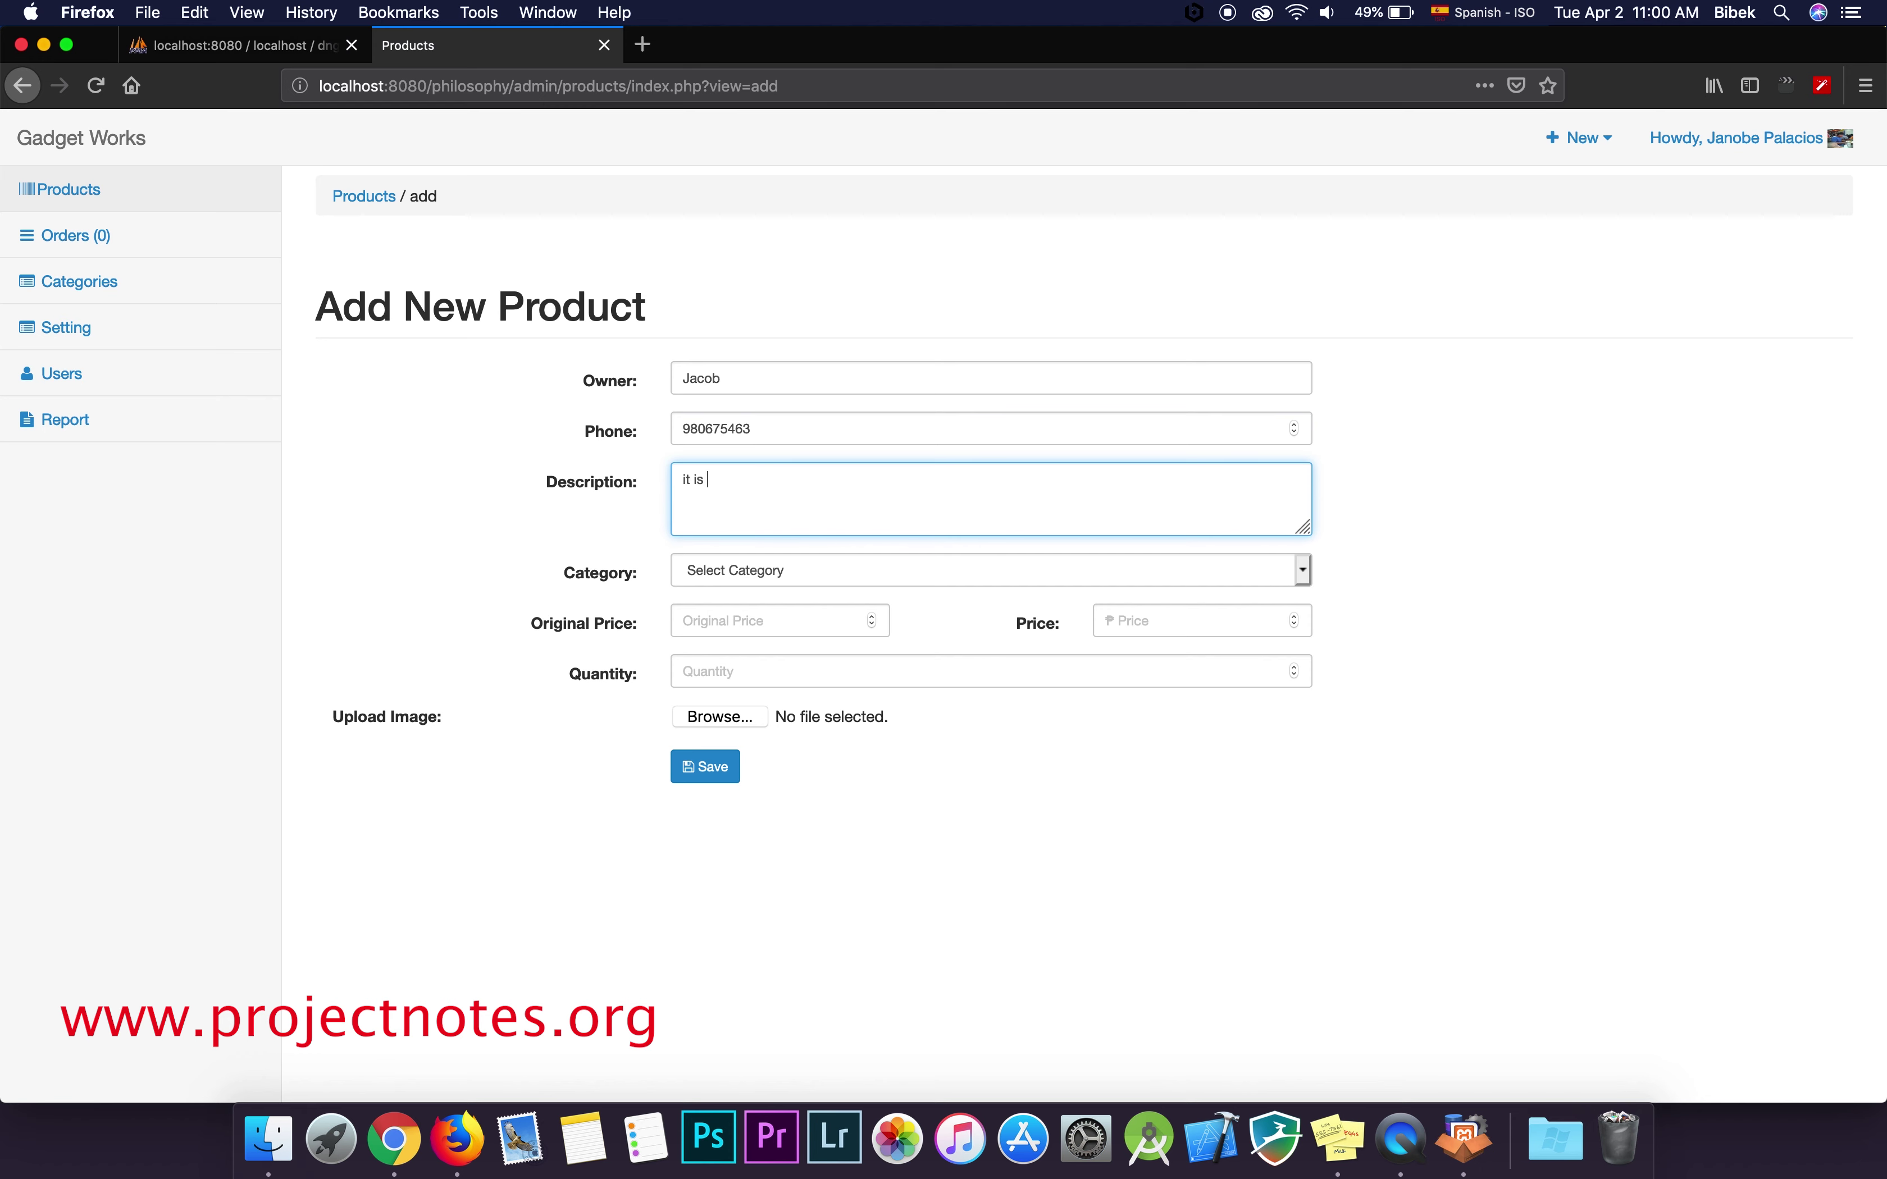
type("it is one of the latest product")
Set the new product's category to Cellphone and its original price to 67000.
left_click(741, 570)
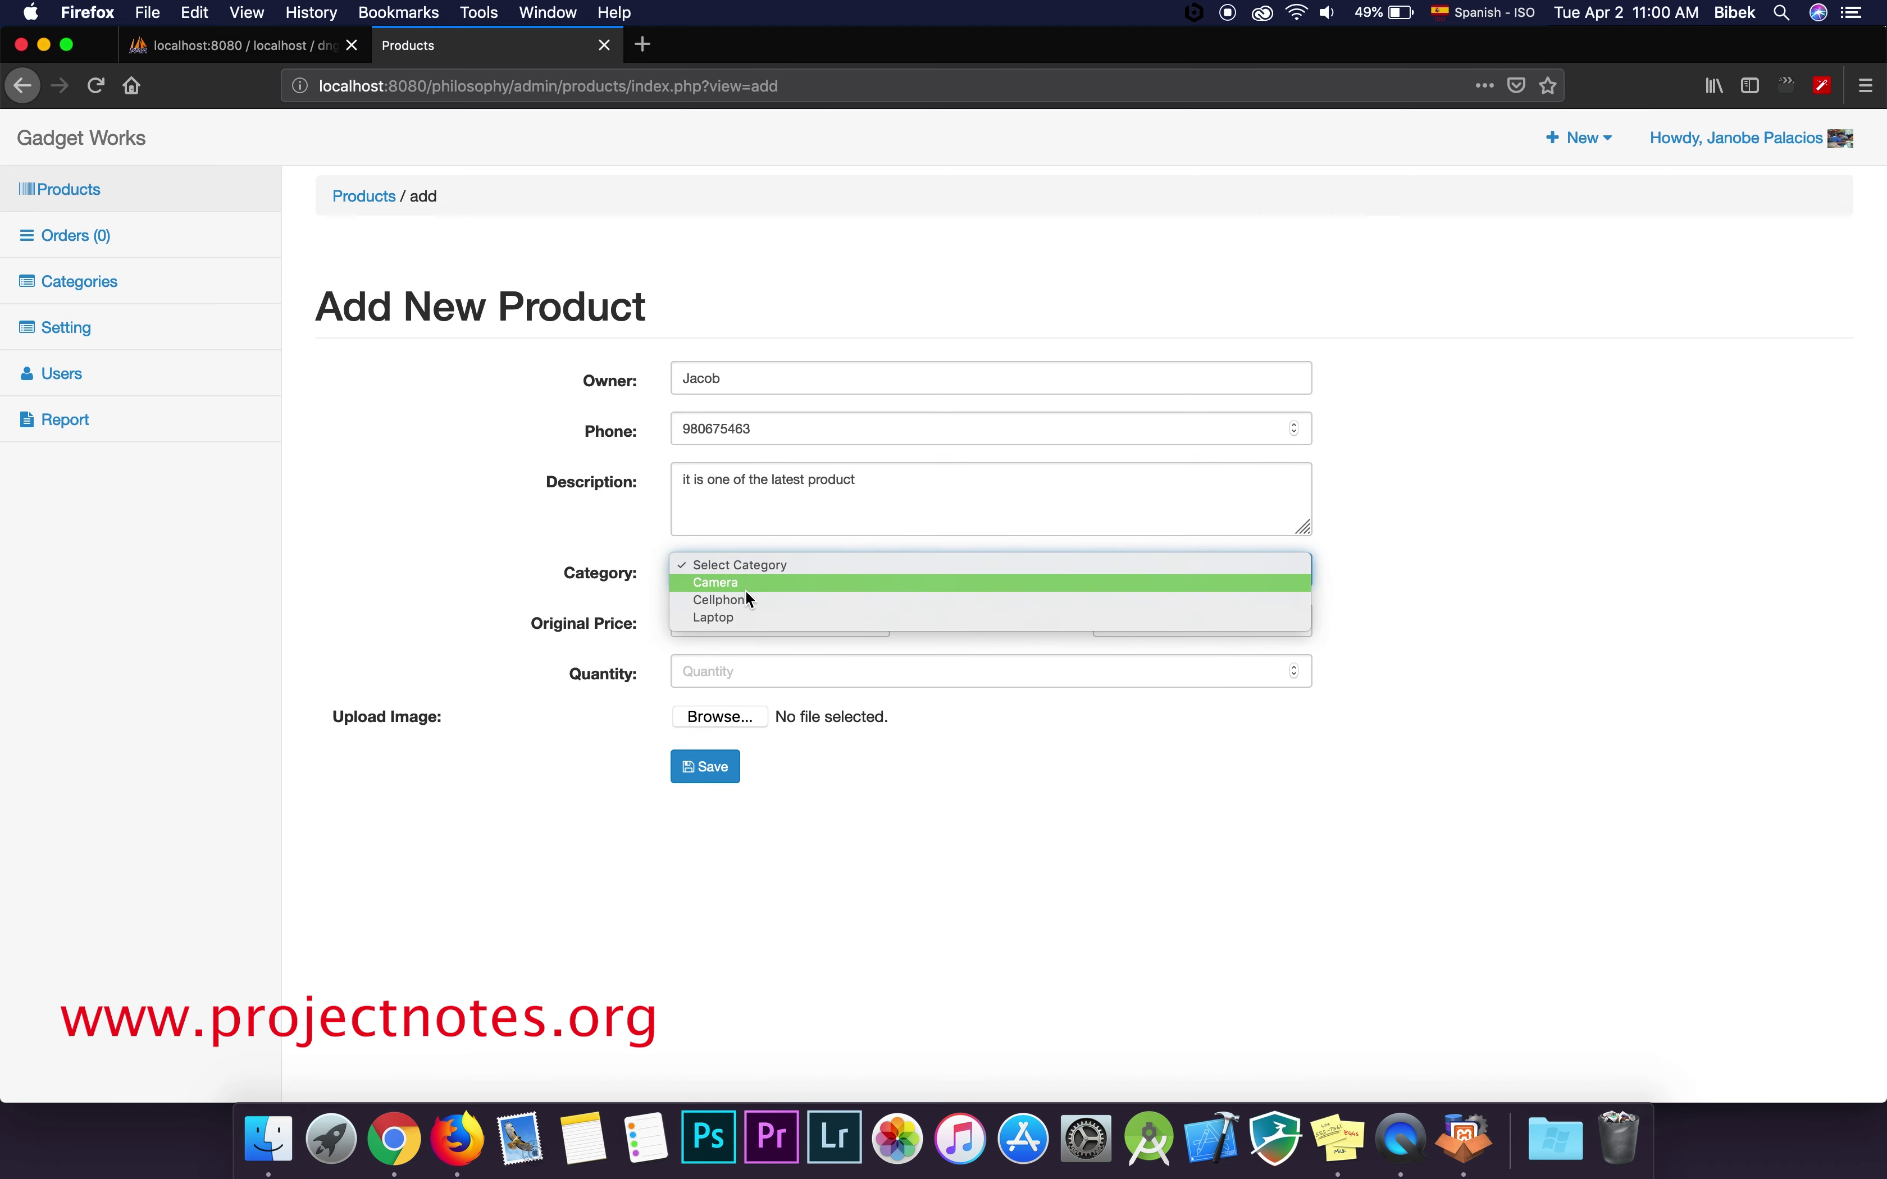
left_click(738, 600)
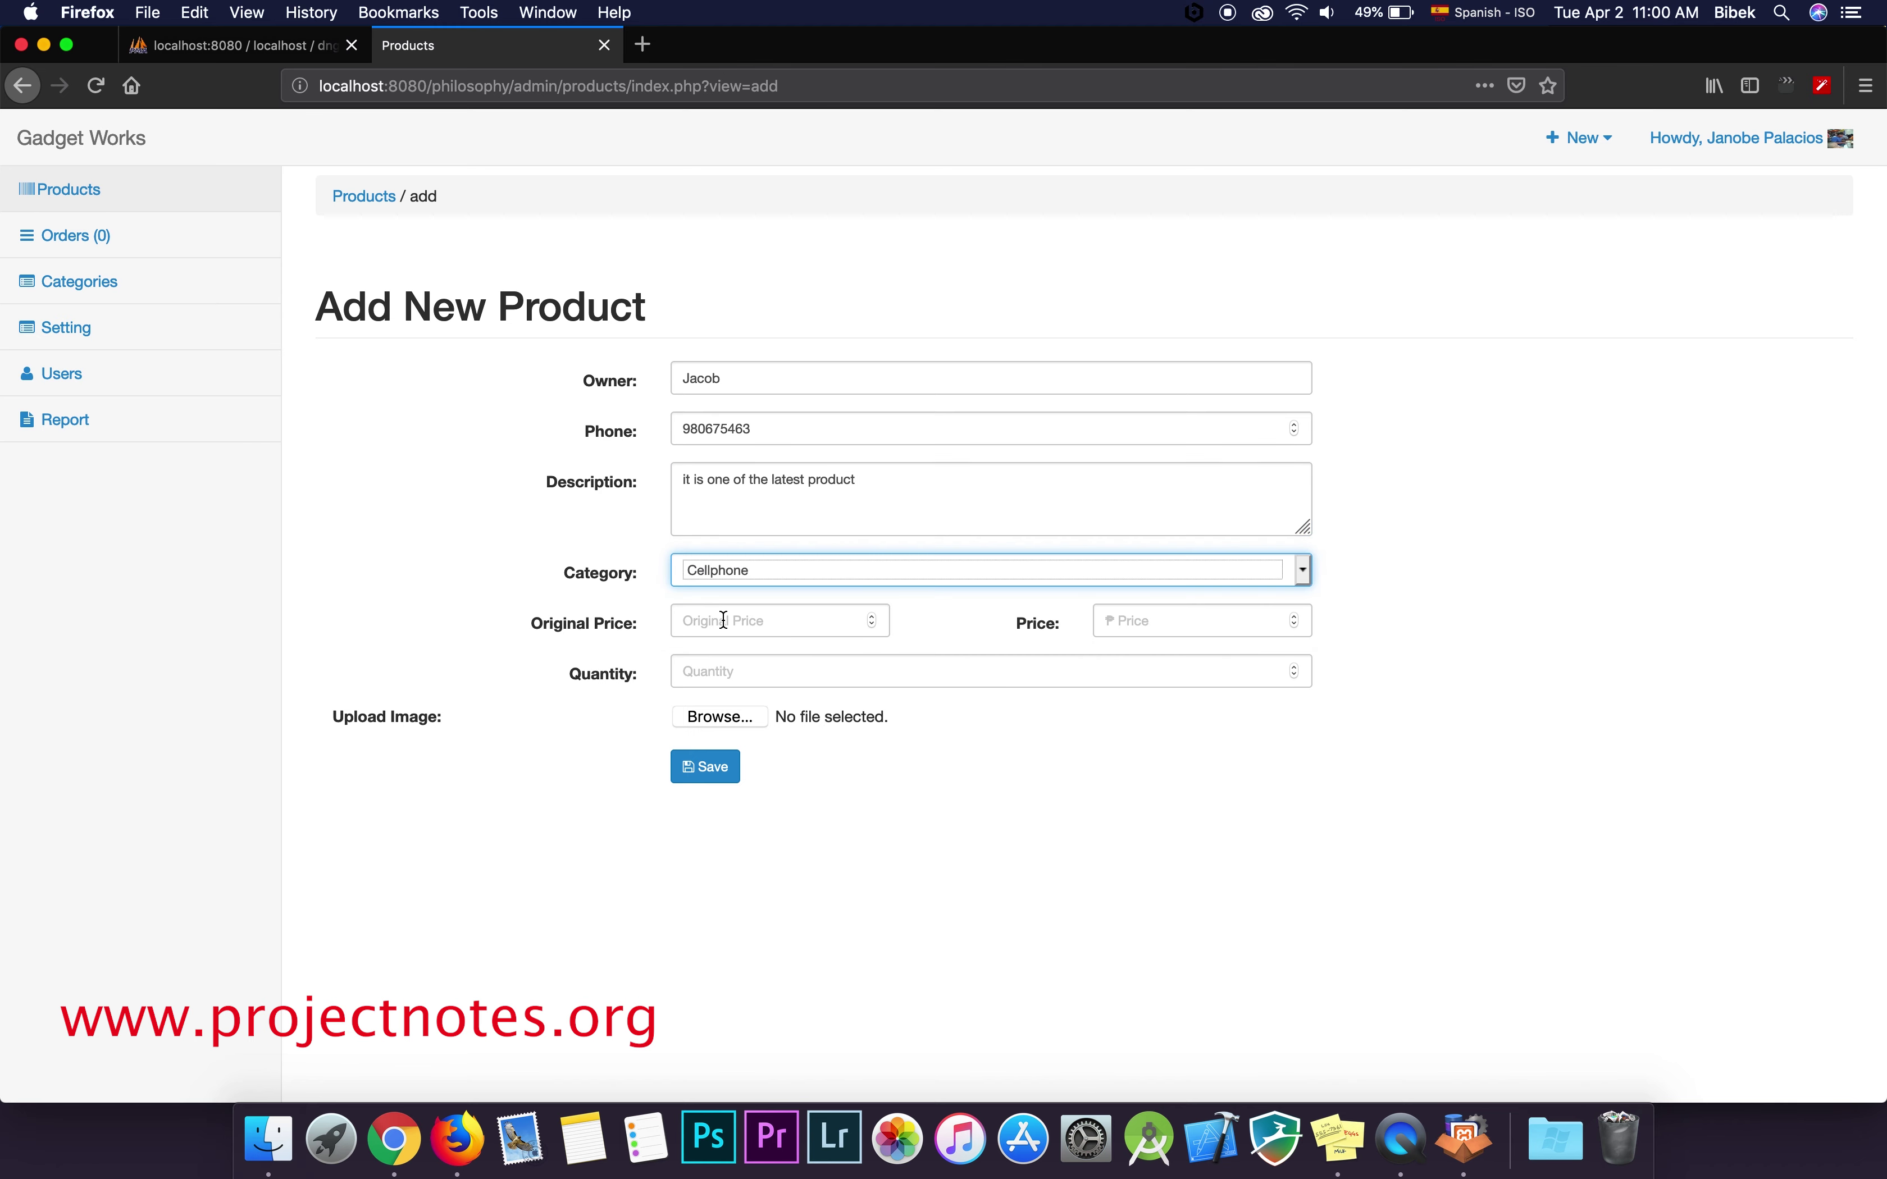
left_click(723, 622)
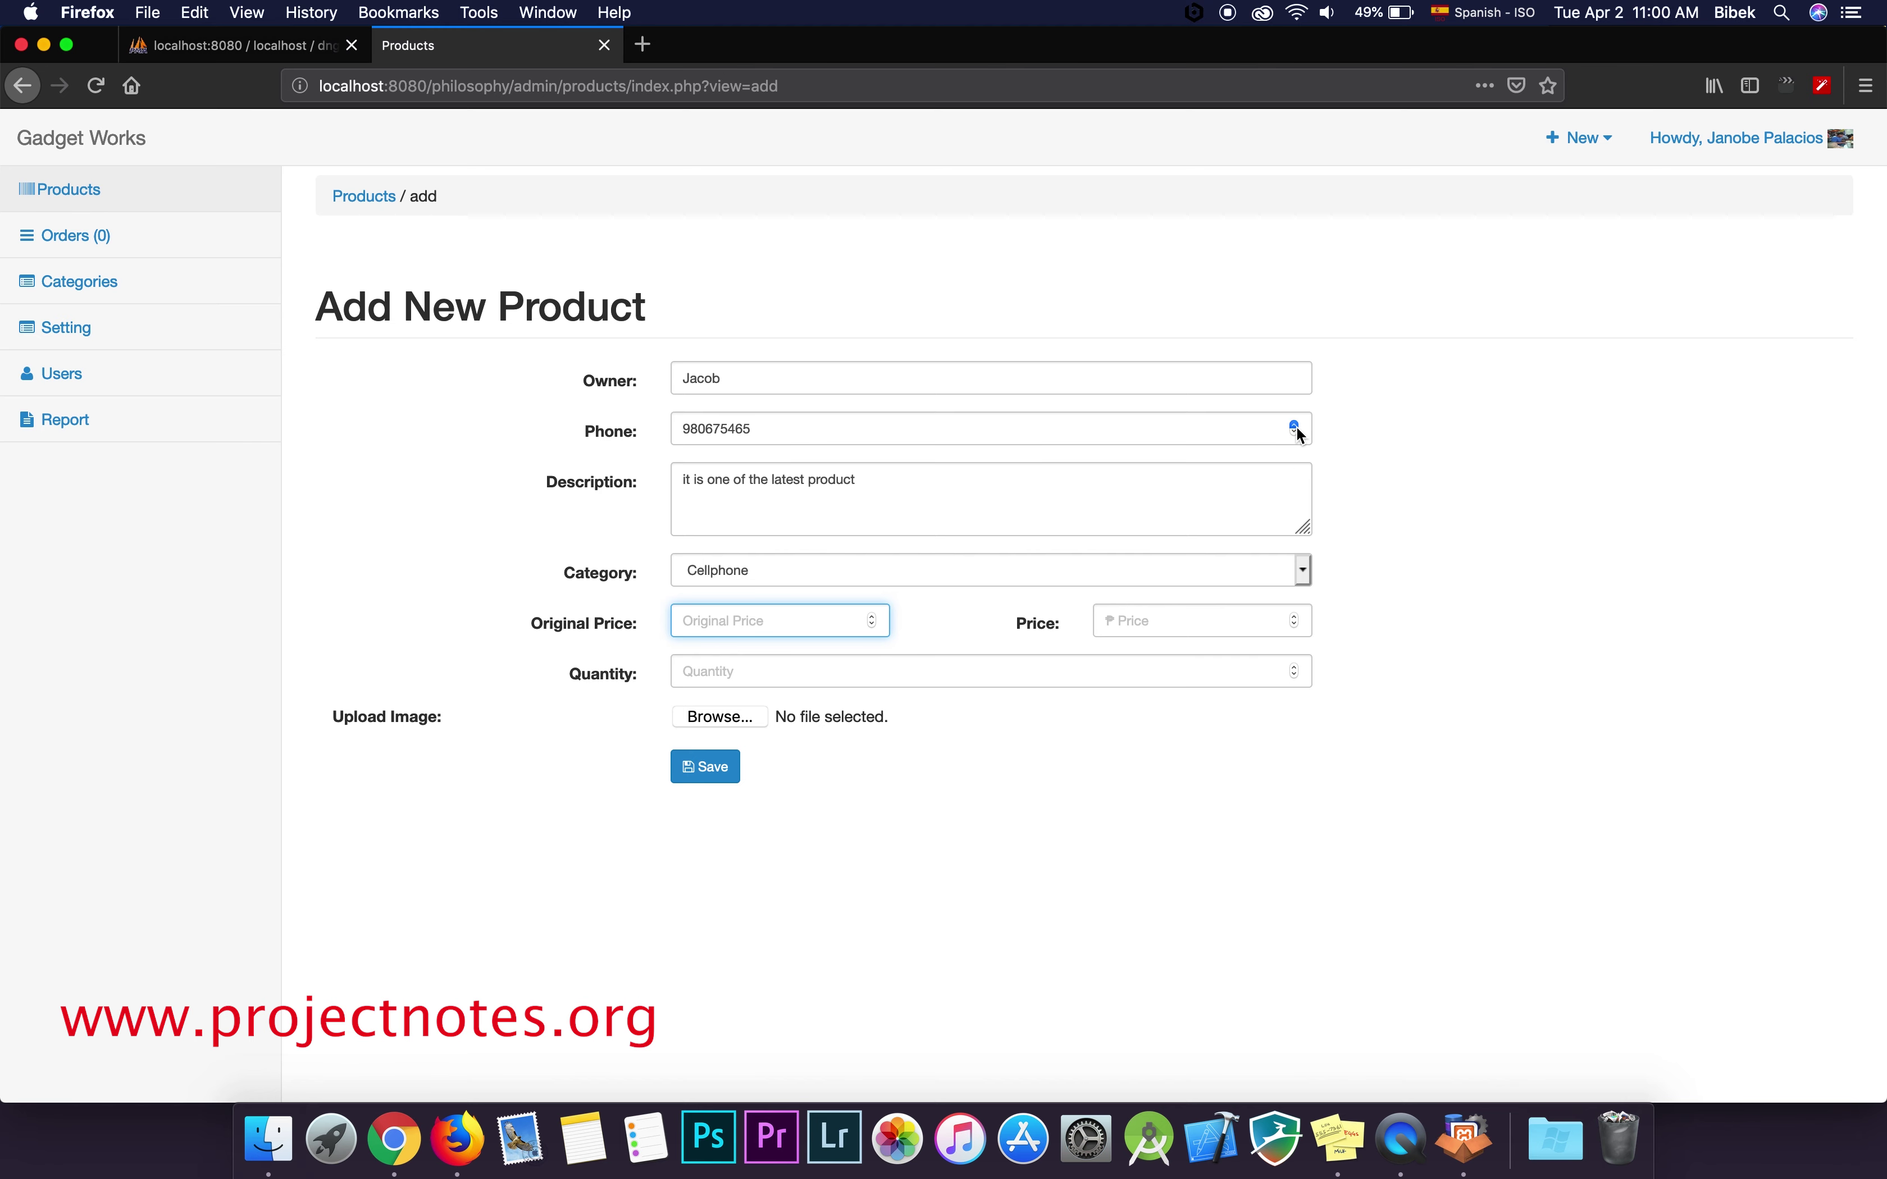
type("67000")
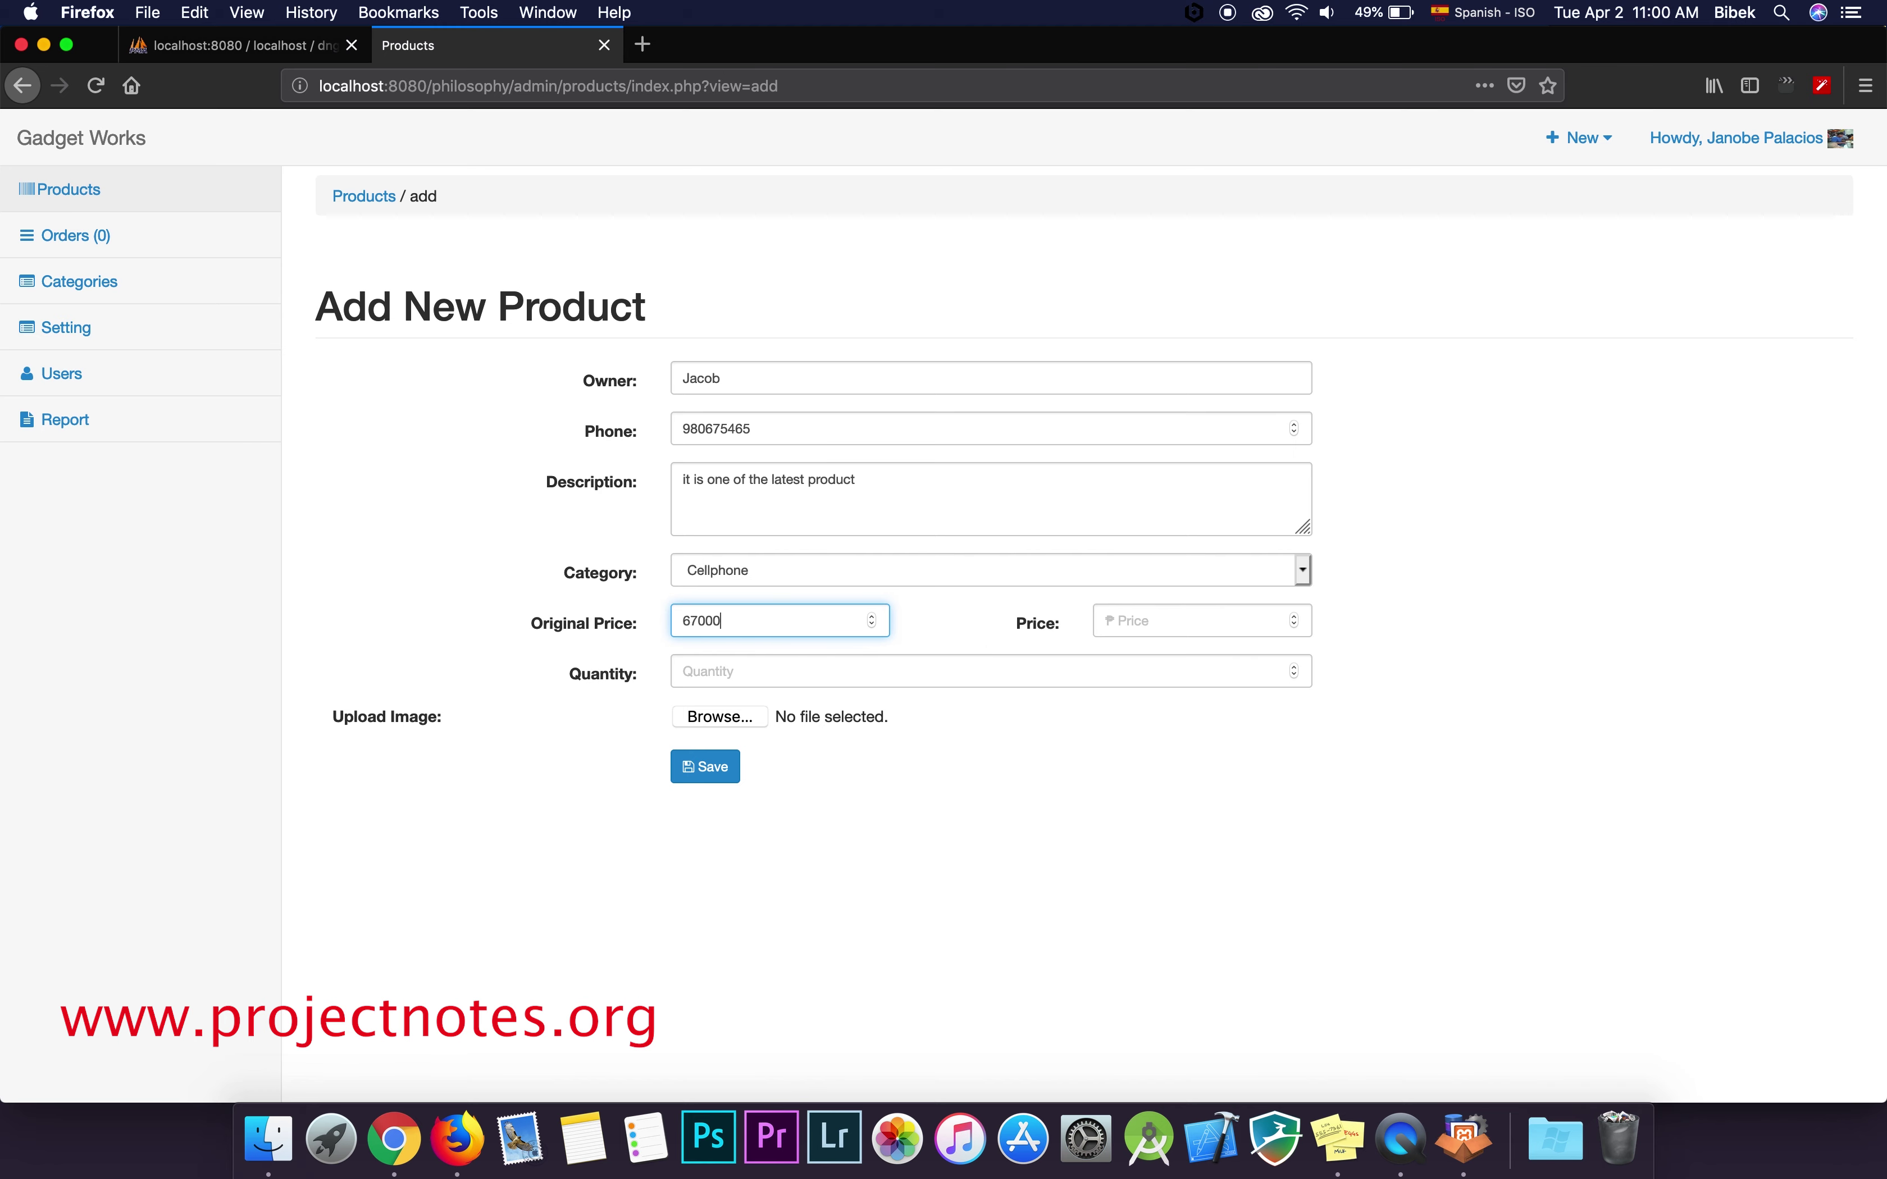